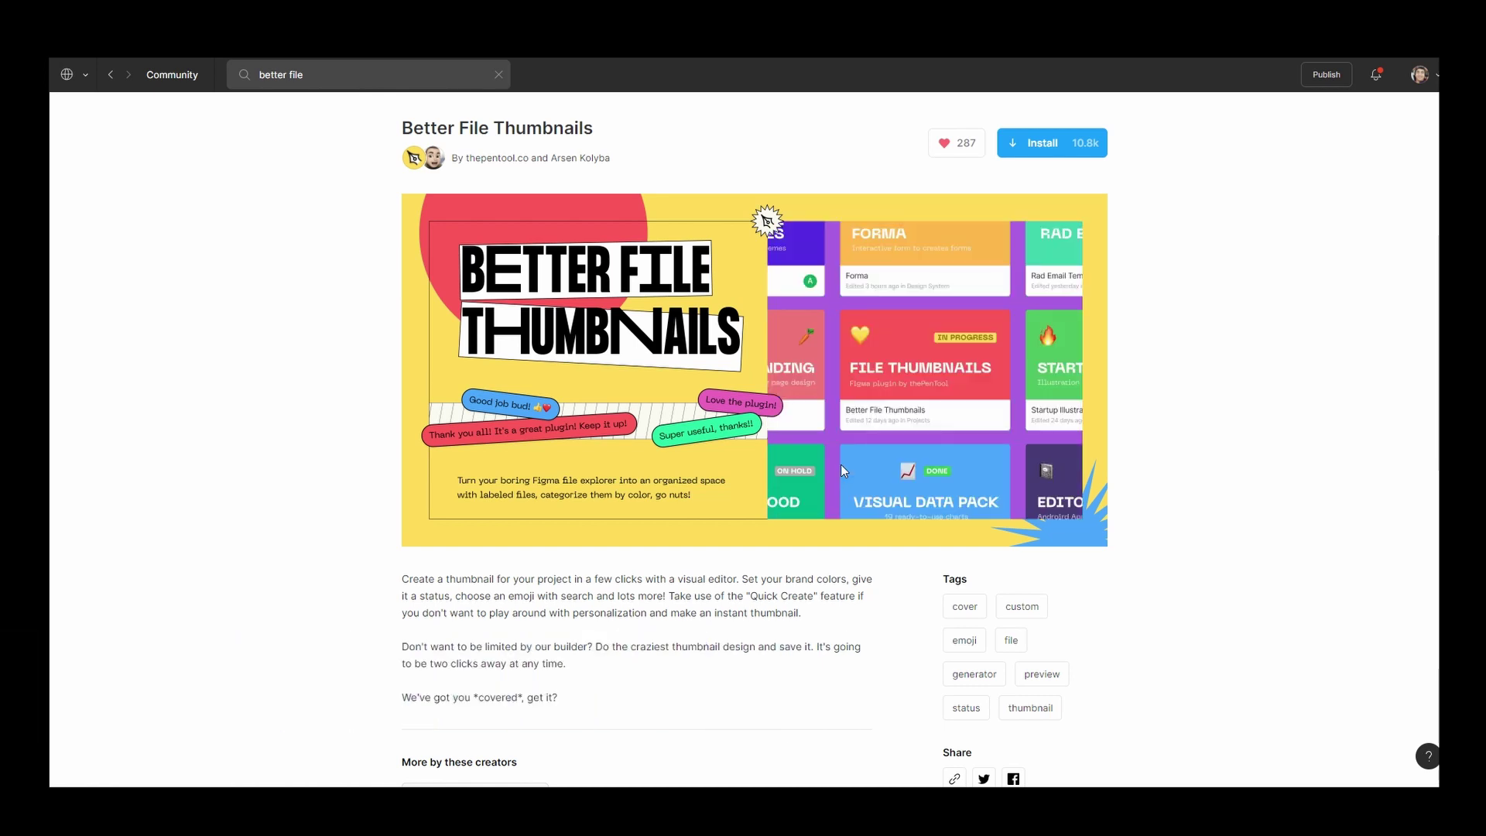
Install the Better File Thumbnails plugin from its Figma Community page.
{"action": "left_click", "coordinate": [1028, 145]}
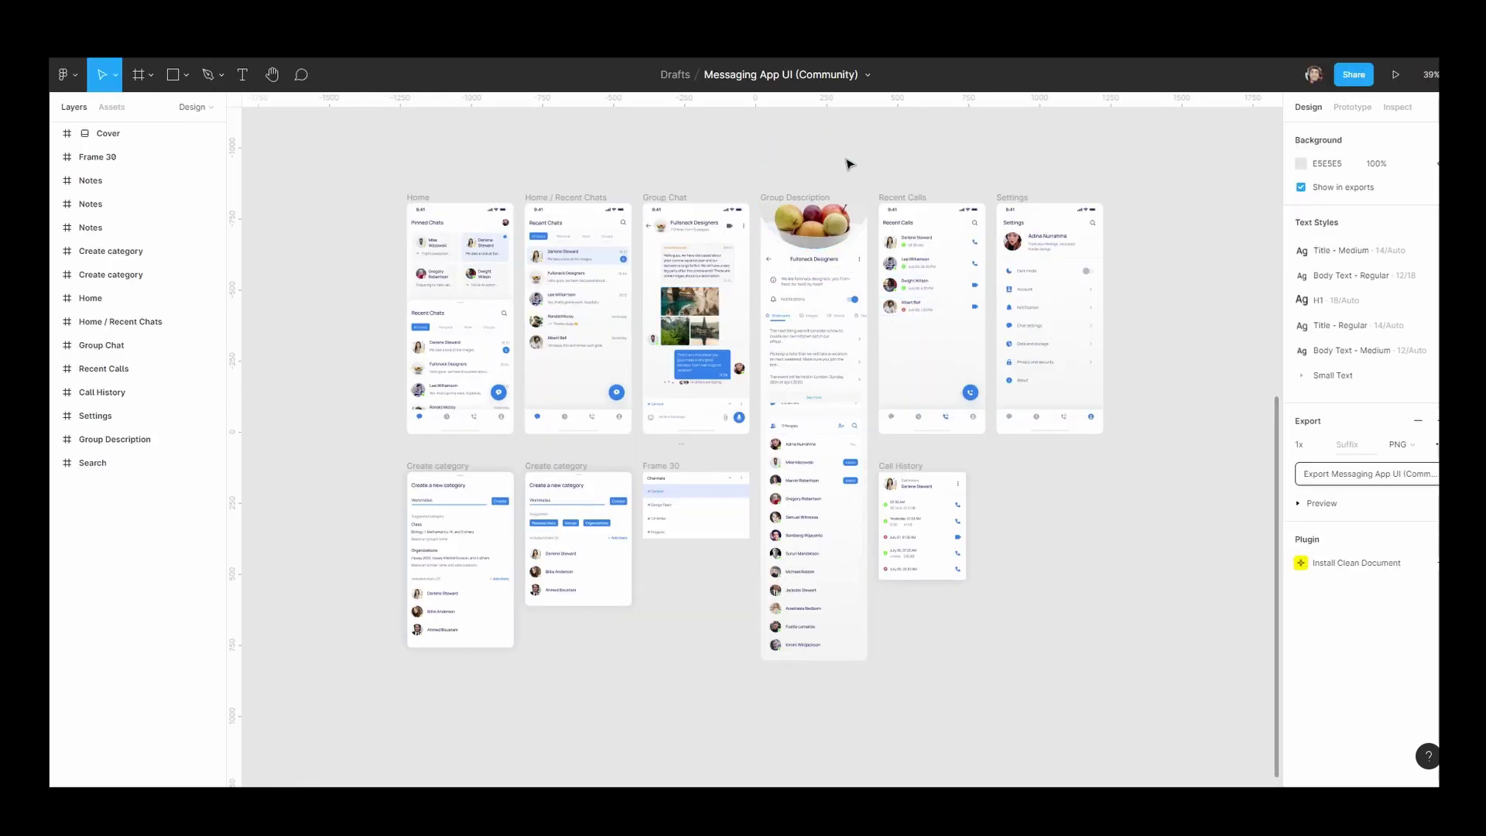
Launch the Better File Thumbnails Thumbnail builder with the 'better' quick action, briefly checking My template.
{"action": "key", "text": "ctrl+slash"}
{"action": "type", "text": "better"}
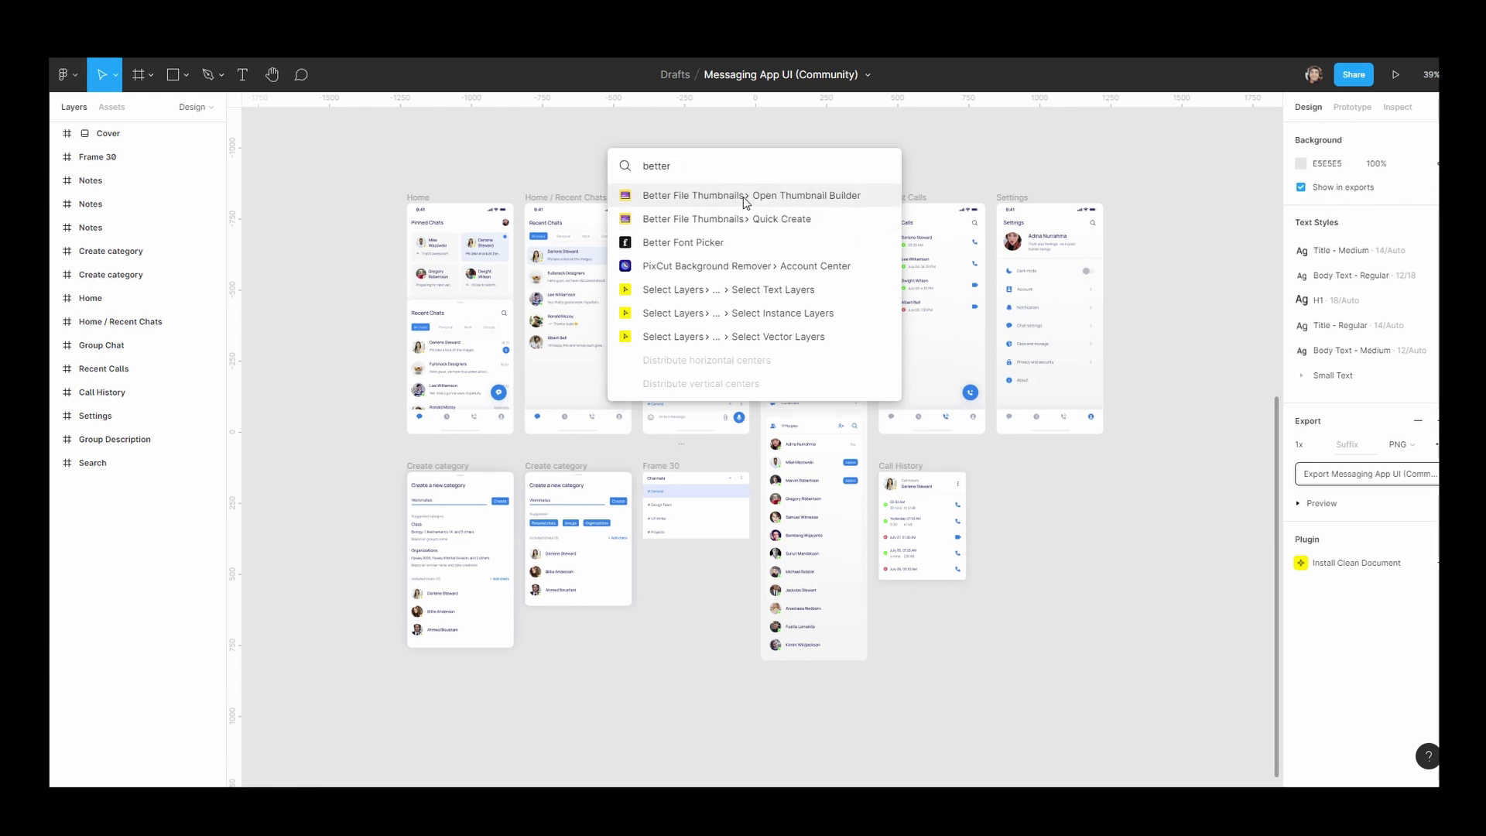
{"action": "left_click", "coordinate": [743, 196]}
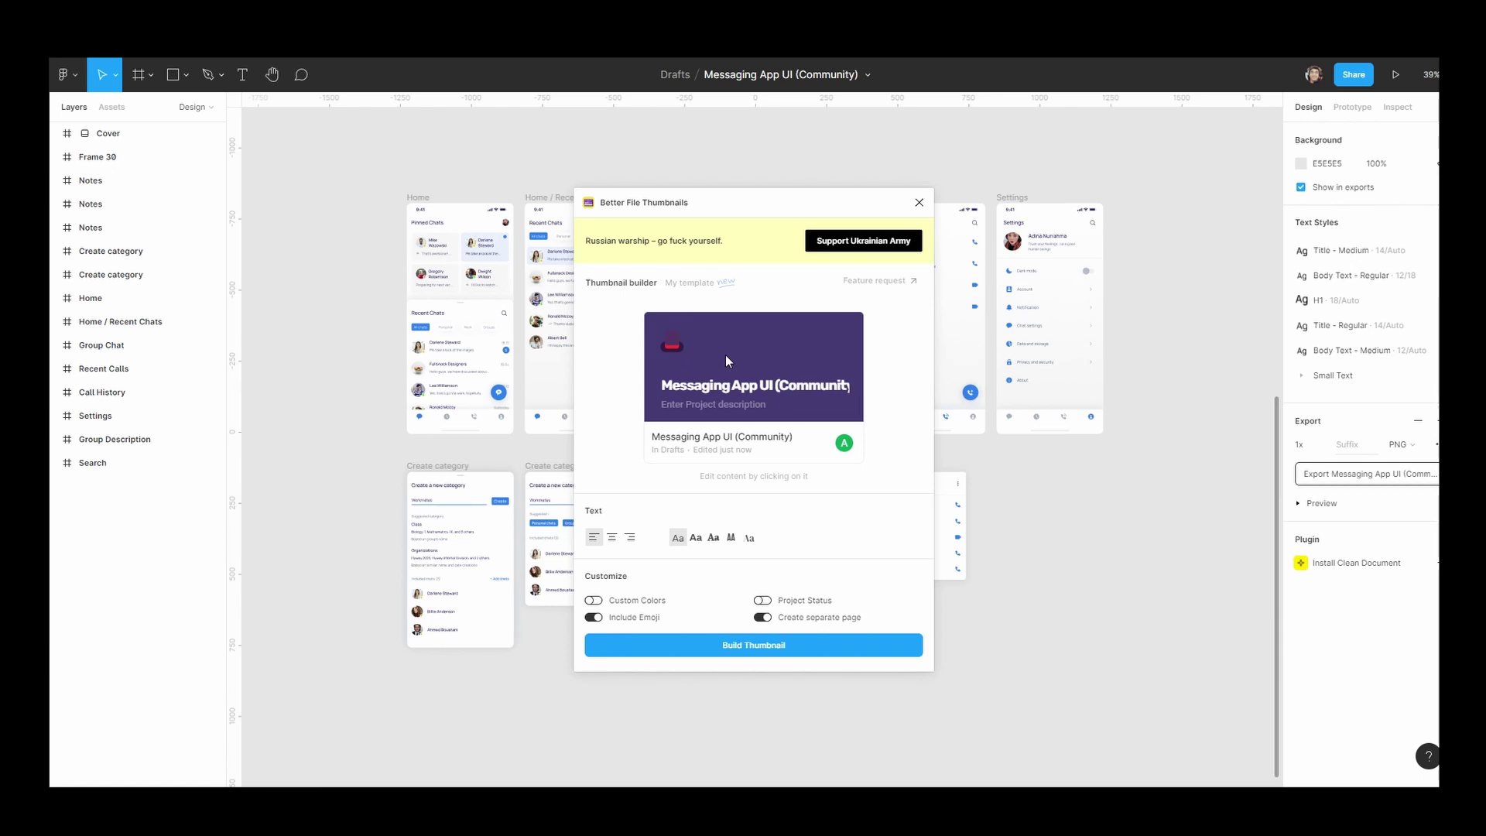
{"action": "left_click", "coordinate": [720, 286]}
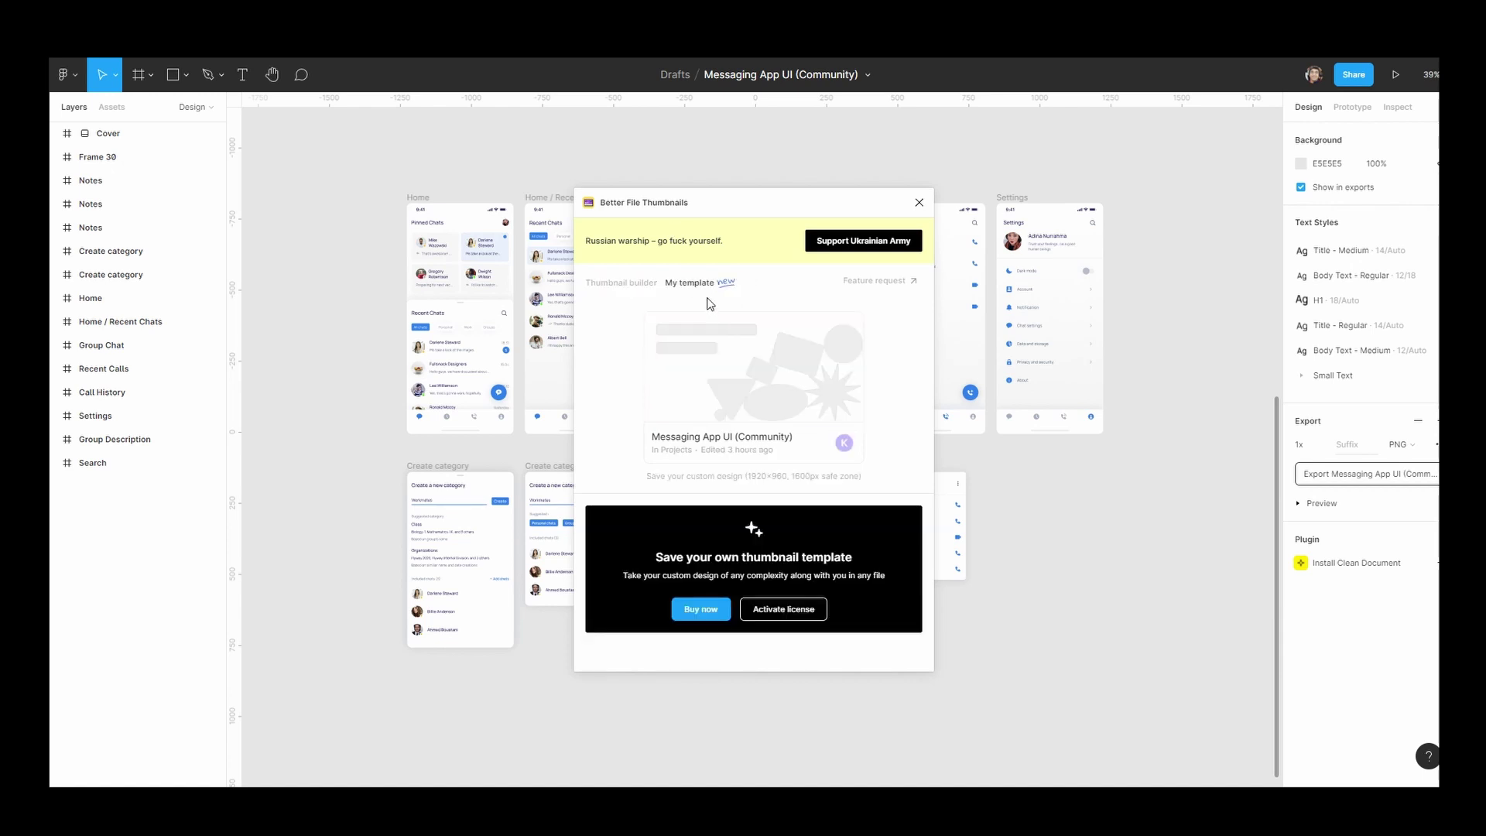
{"action": "left_click", "coordinate": [623, 283]}
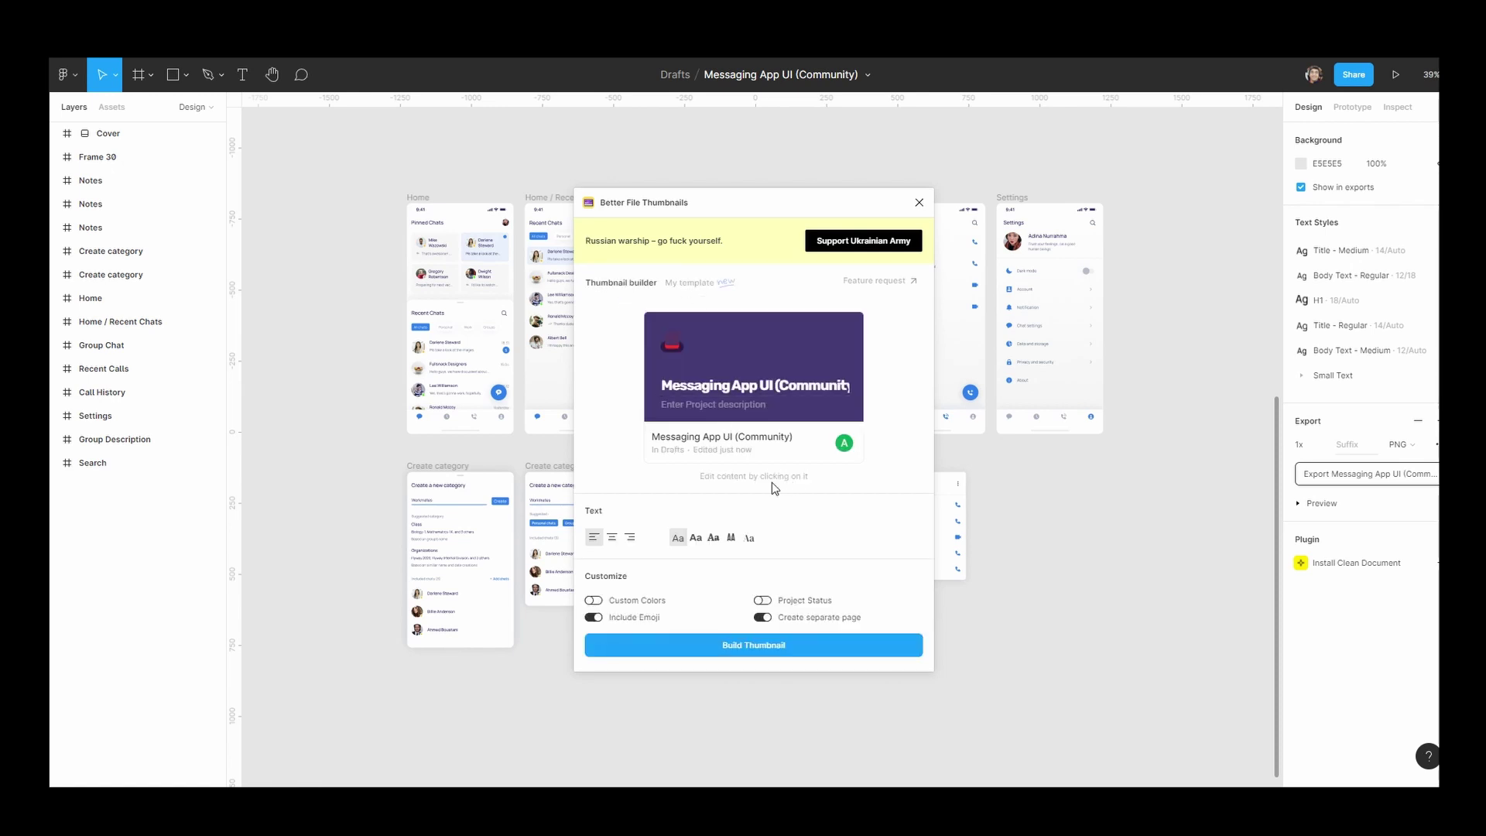
Title the thumbnail 'Pop Messenger' with the description 'An amazing messenger'.
{"action": "left_click", "coordinate": [732, 438]}
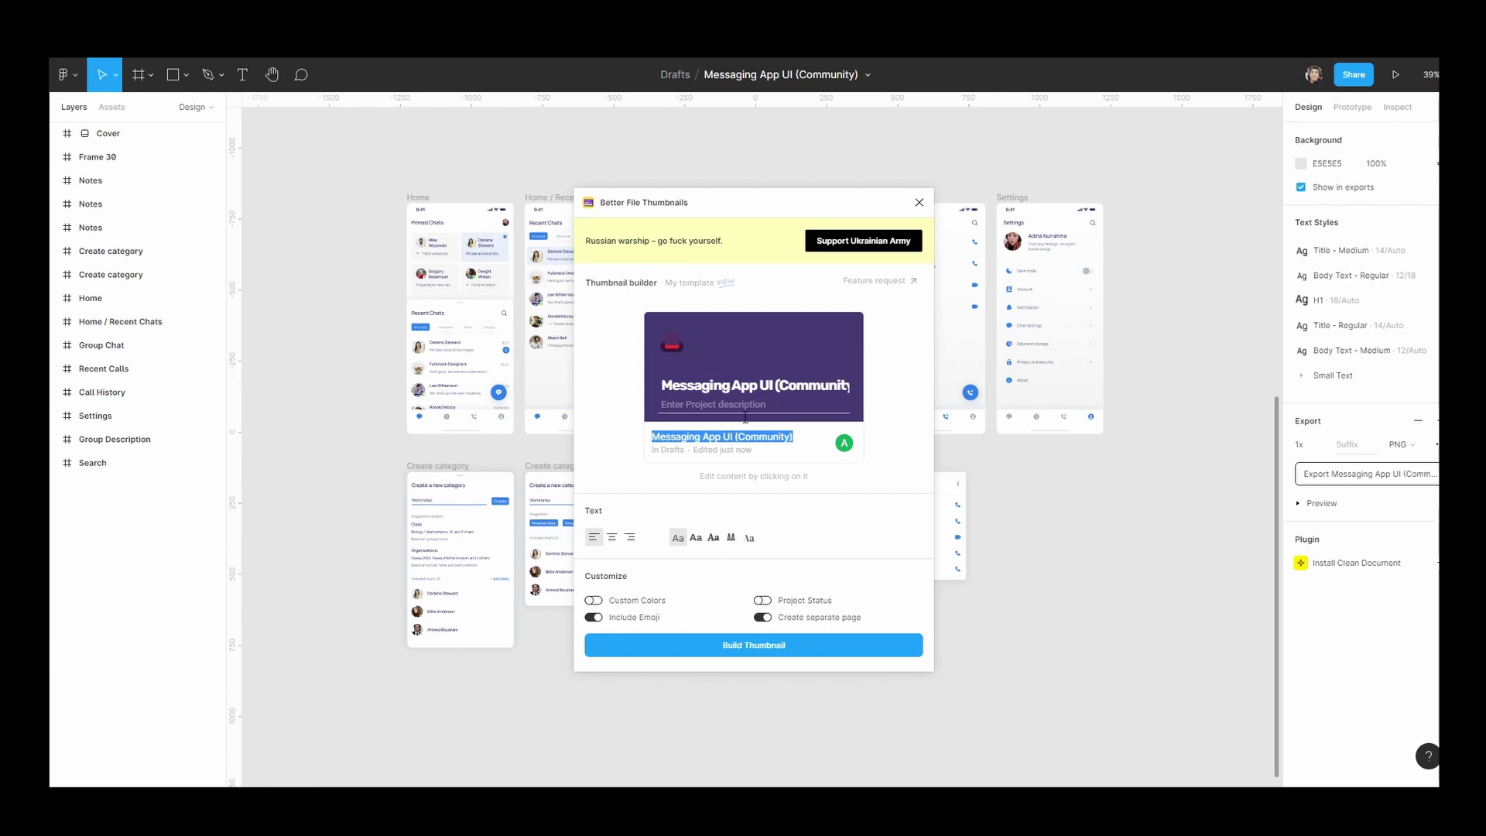
{"action": "left_click", "coordinate": [739, 386]}
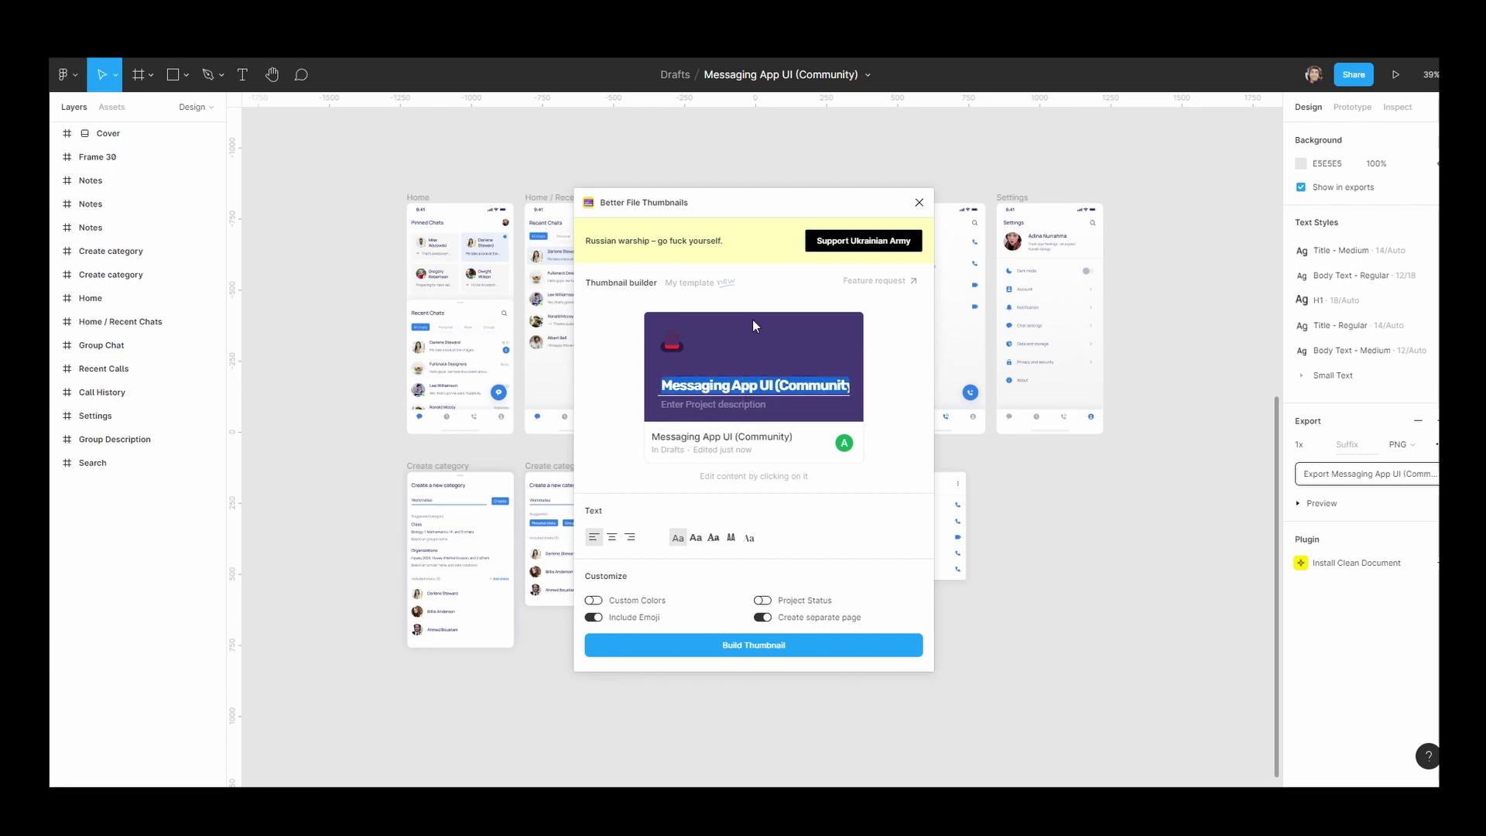
{"action": "type", "text": "Pop"}
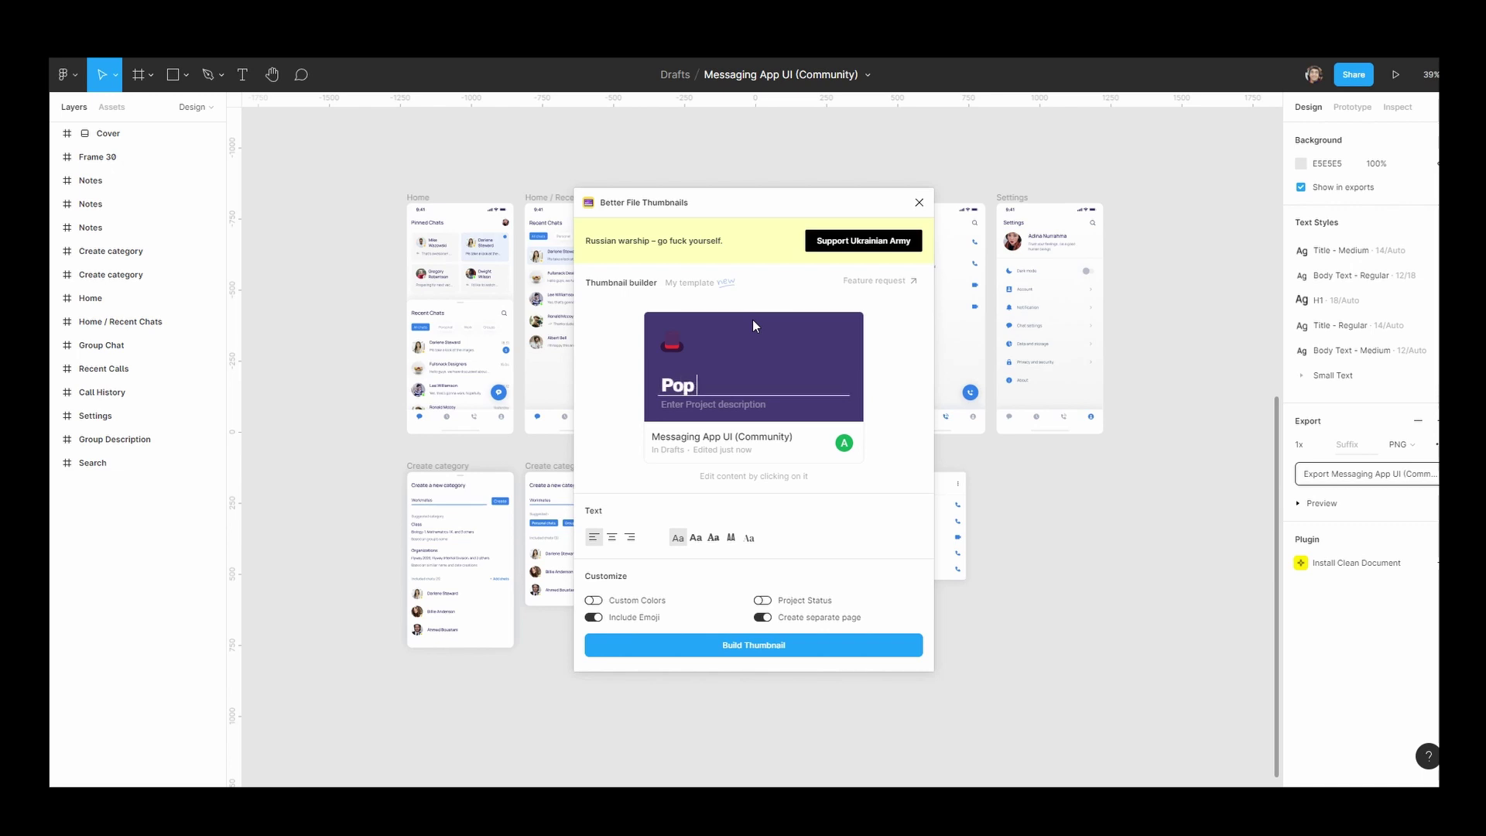
{"action": "type", "text": " Messenger"}
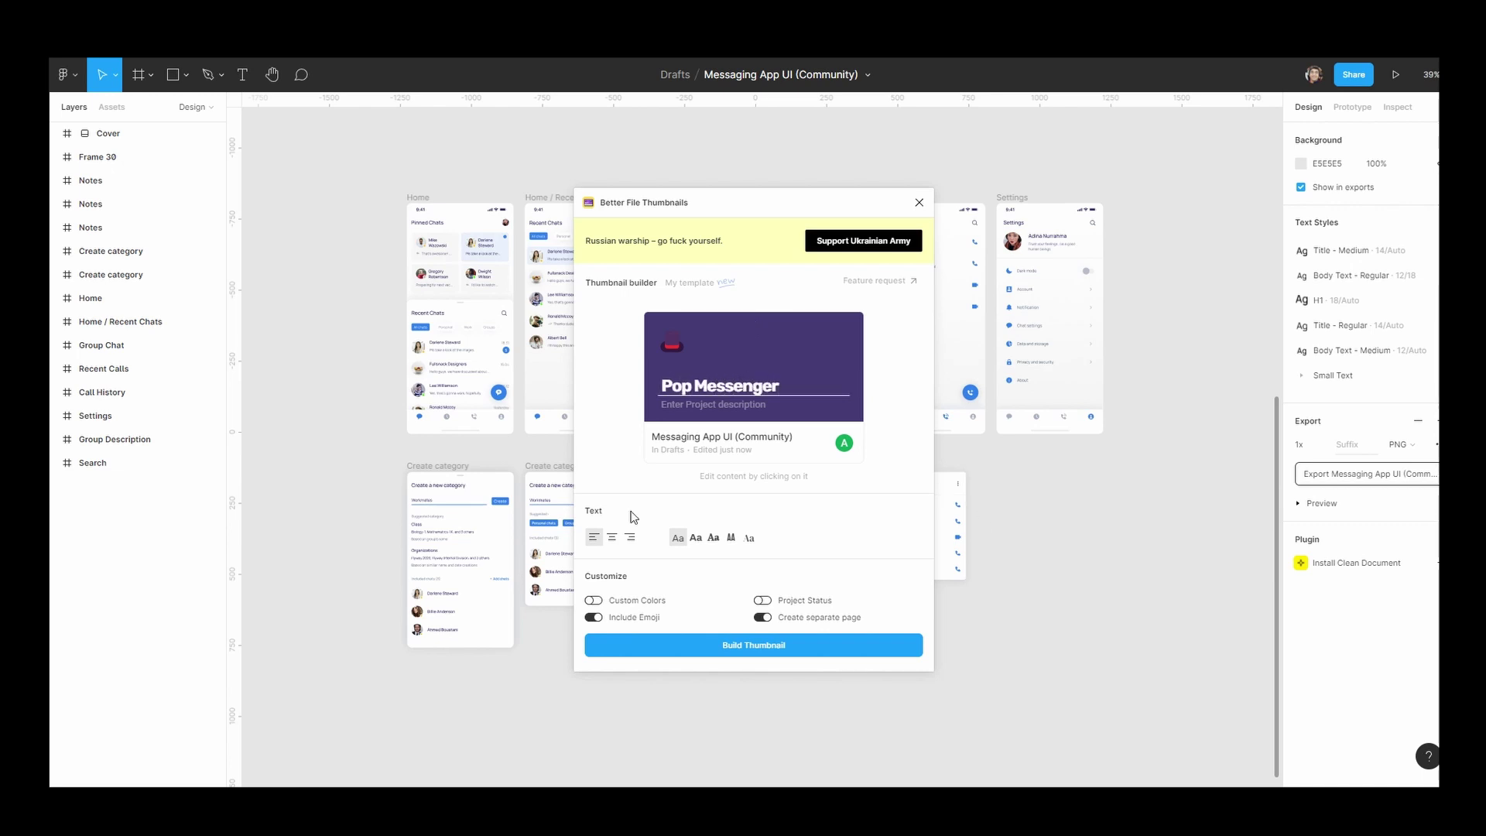
{"action": "left_click", "coordinate": [699, 404]}
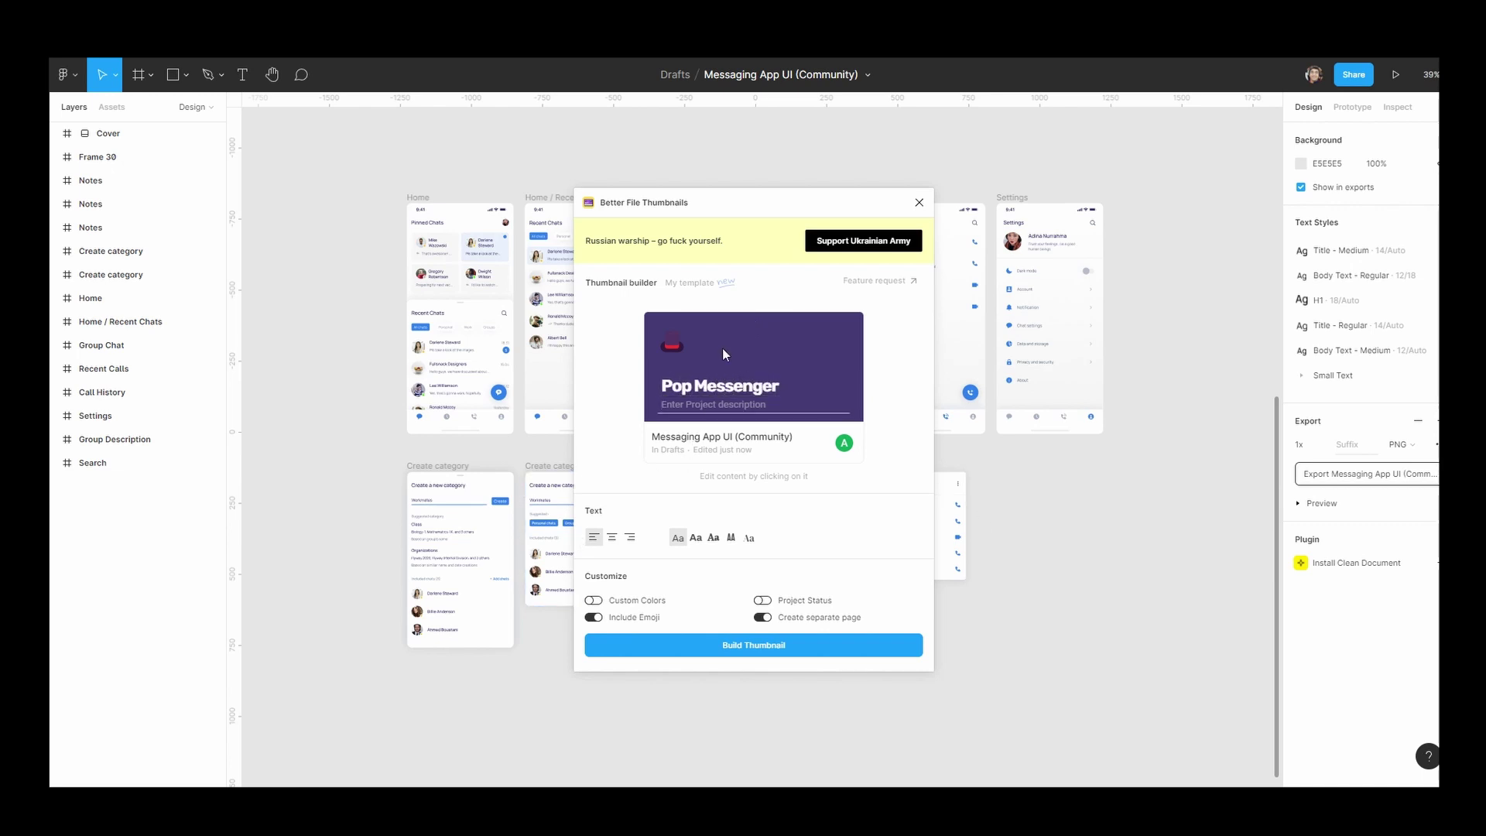
{"action": "type", "text": "An amazing messenger"}
{"action": "left_click", "coordinate": [793, 331]}
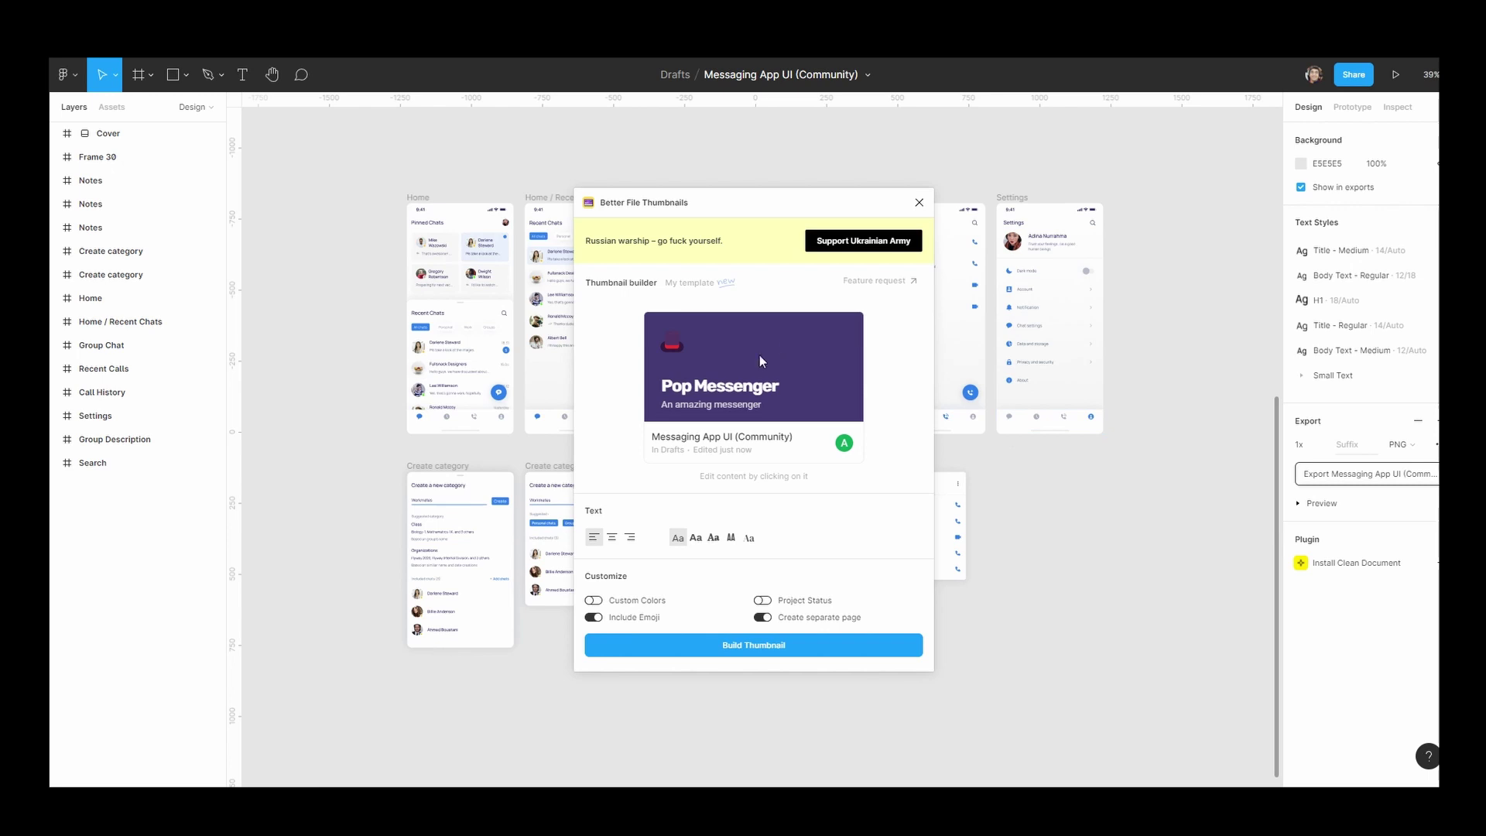
Add a grinning emoji and try center and right alignment before returning to left.
{"action": "left_click", "coordinate": [688, 352]}
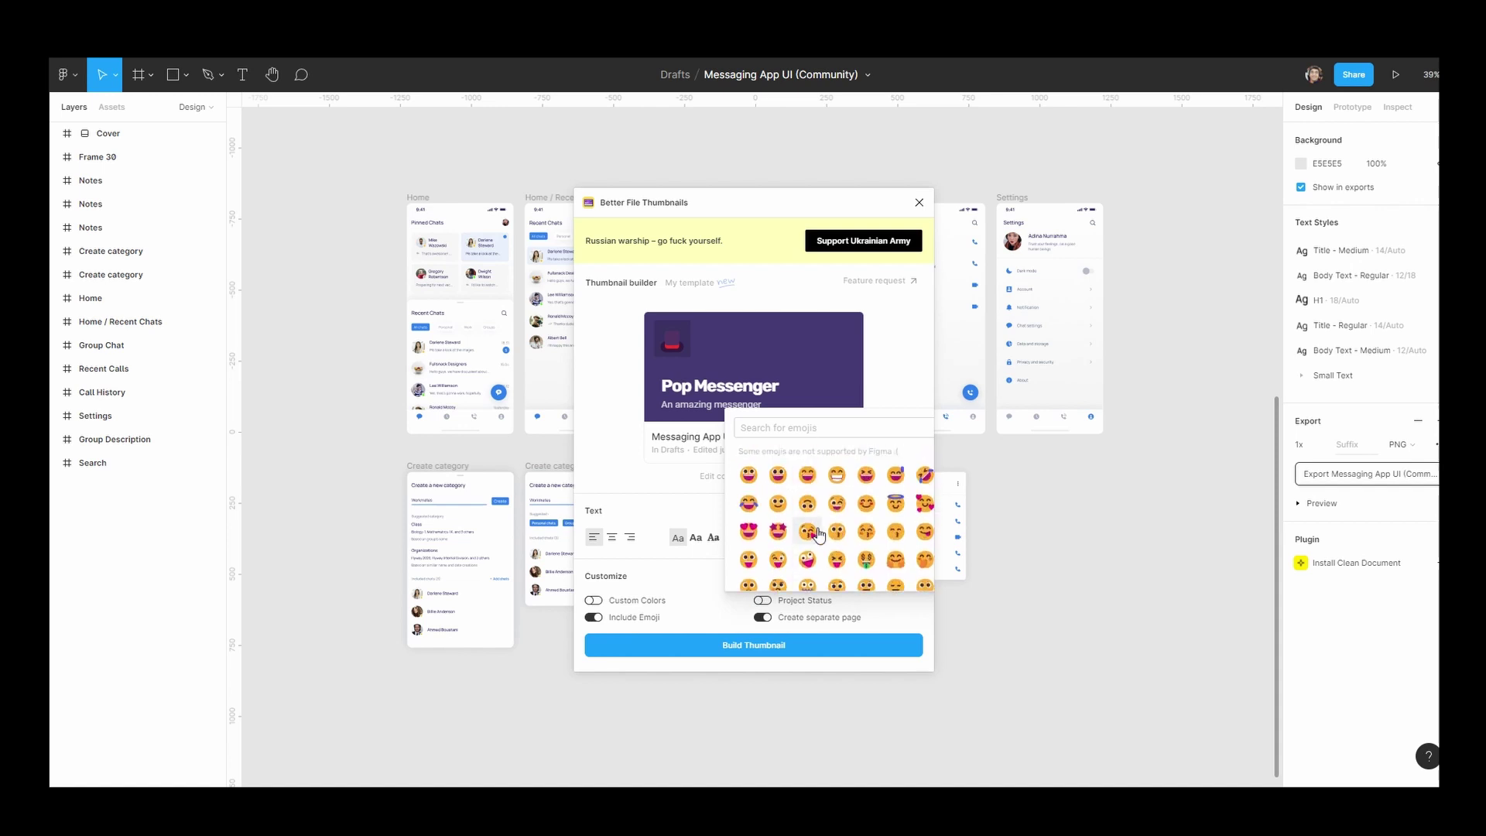
{"action": "left_click", "coordinate": [761, 483]}
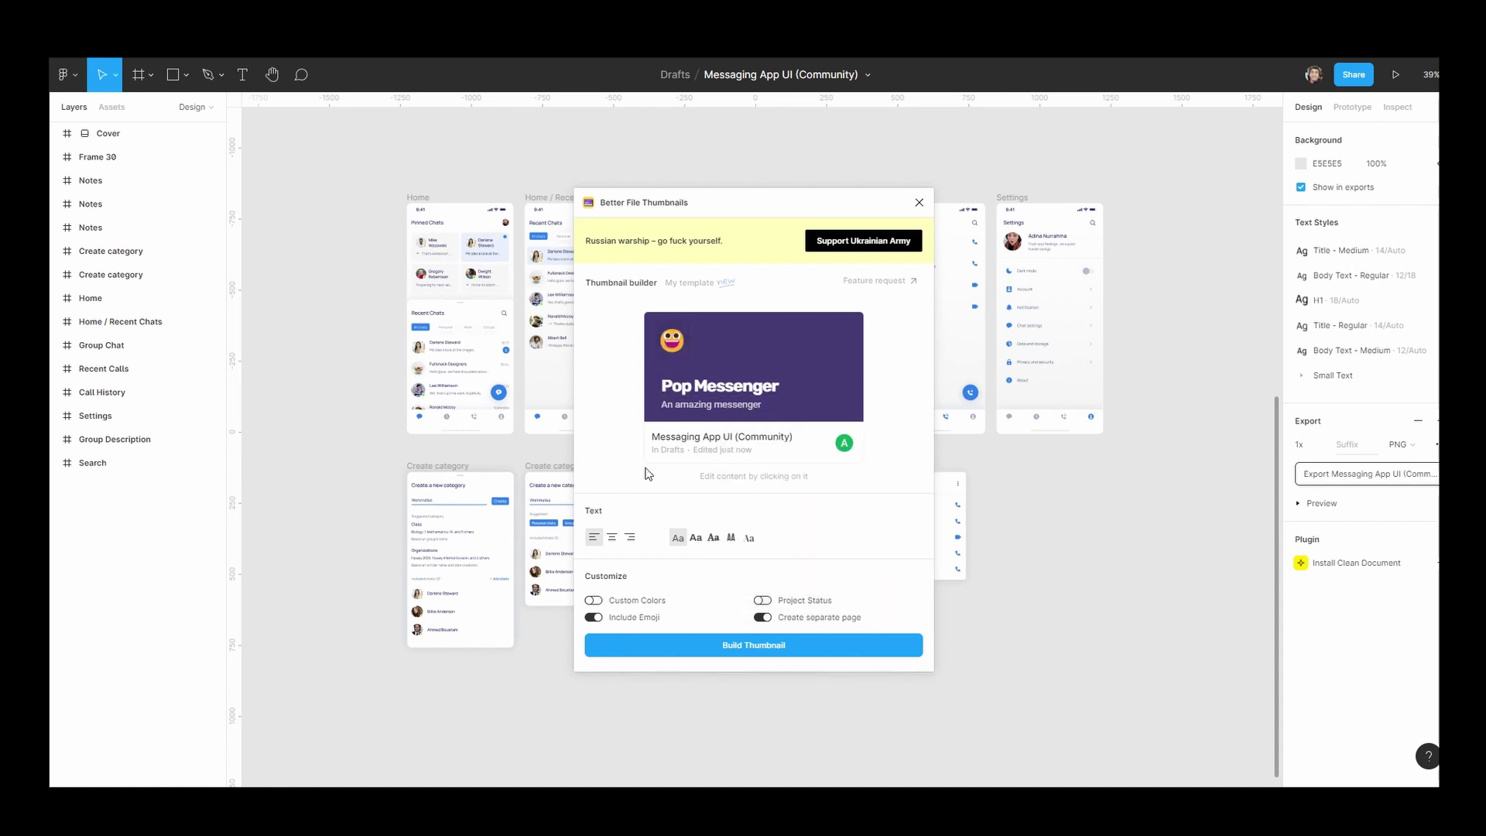
{"action": "left_click", "coordinate": [618, 539]}
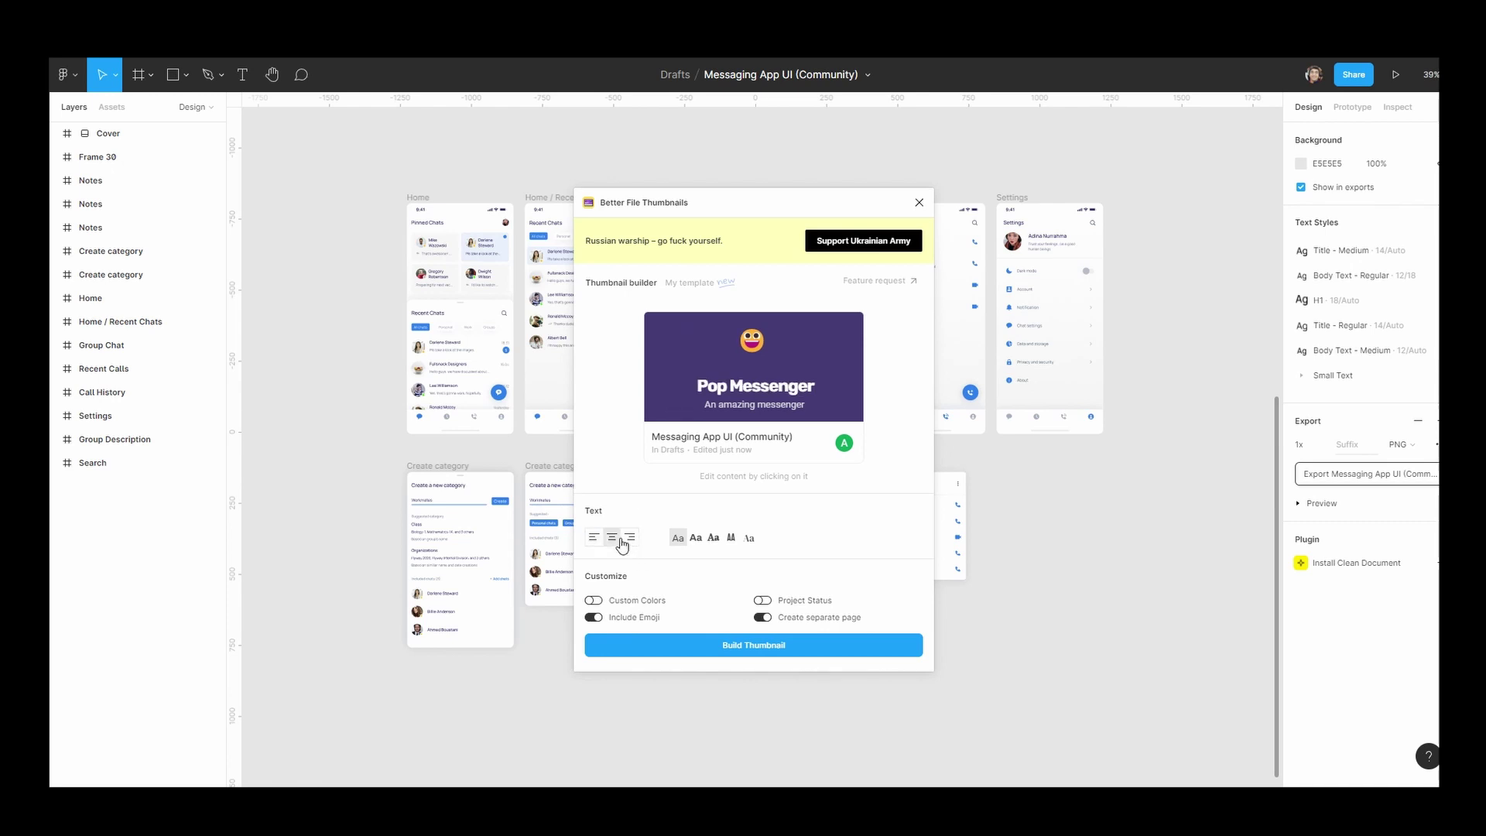
{"action": "left_click", "coordinate": [632, 539]}
{"action": "left_click", "coordinate": [595, 538]}
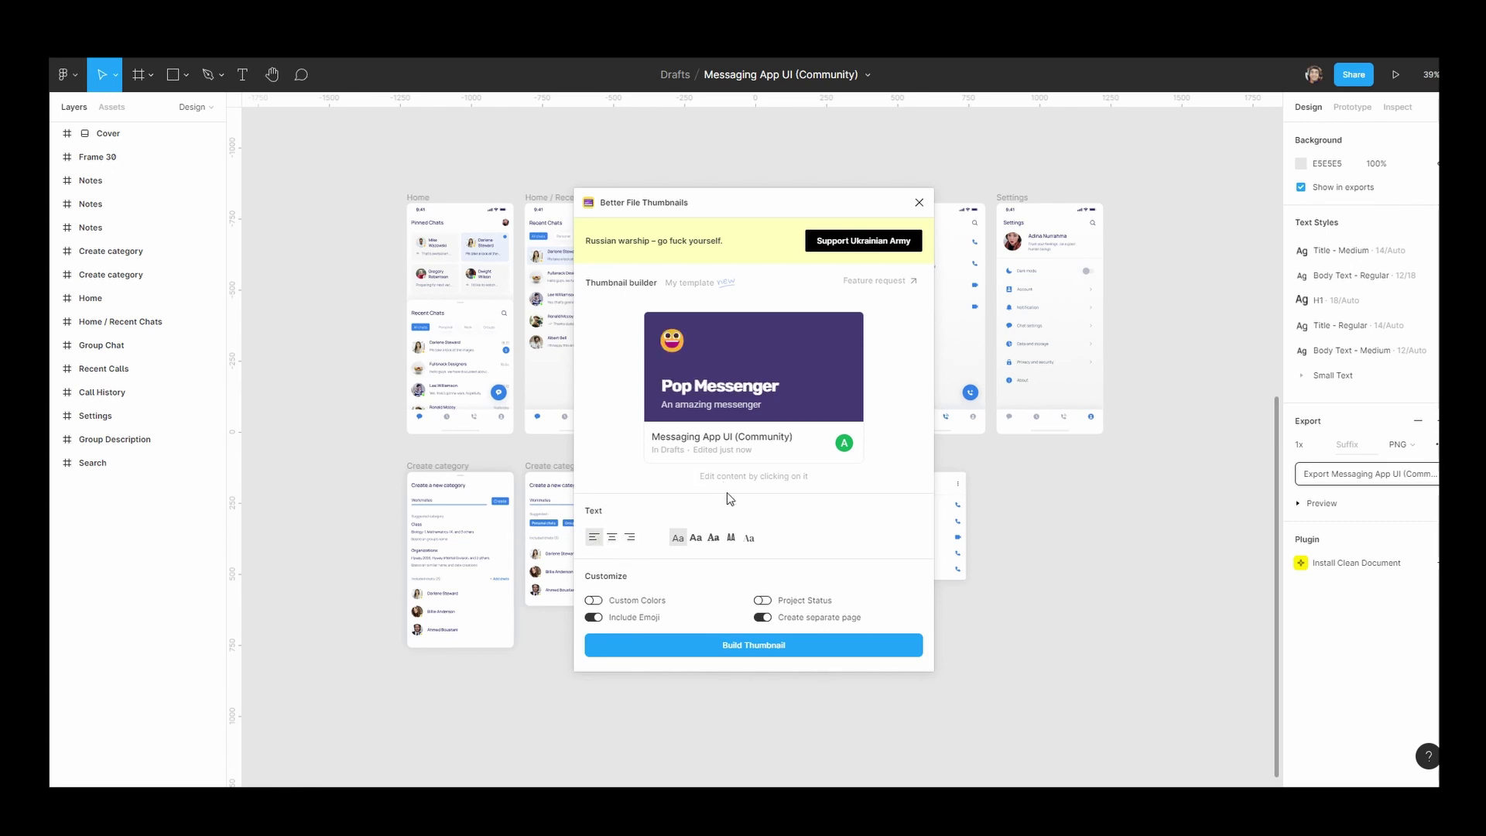
Try the available title fonts, ending on the all-caps display font.
{"action": "left_click", "coordinate": [714, 537]}
{"action": "left_click", "coordinate": [731, 538]}
{"action": "left_click", "coordinate": [754, 545]}
{"action": "left_click", "coordinate": [696, 547]}
{"action": "left_click", "coordinate": [677, 542]}
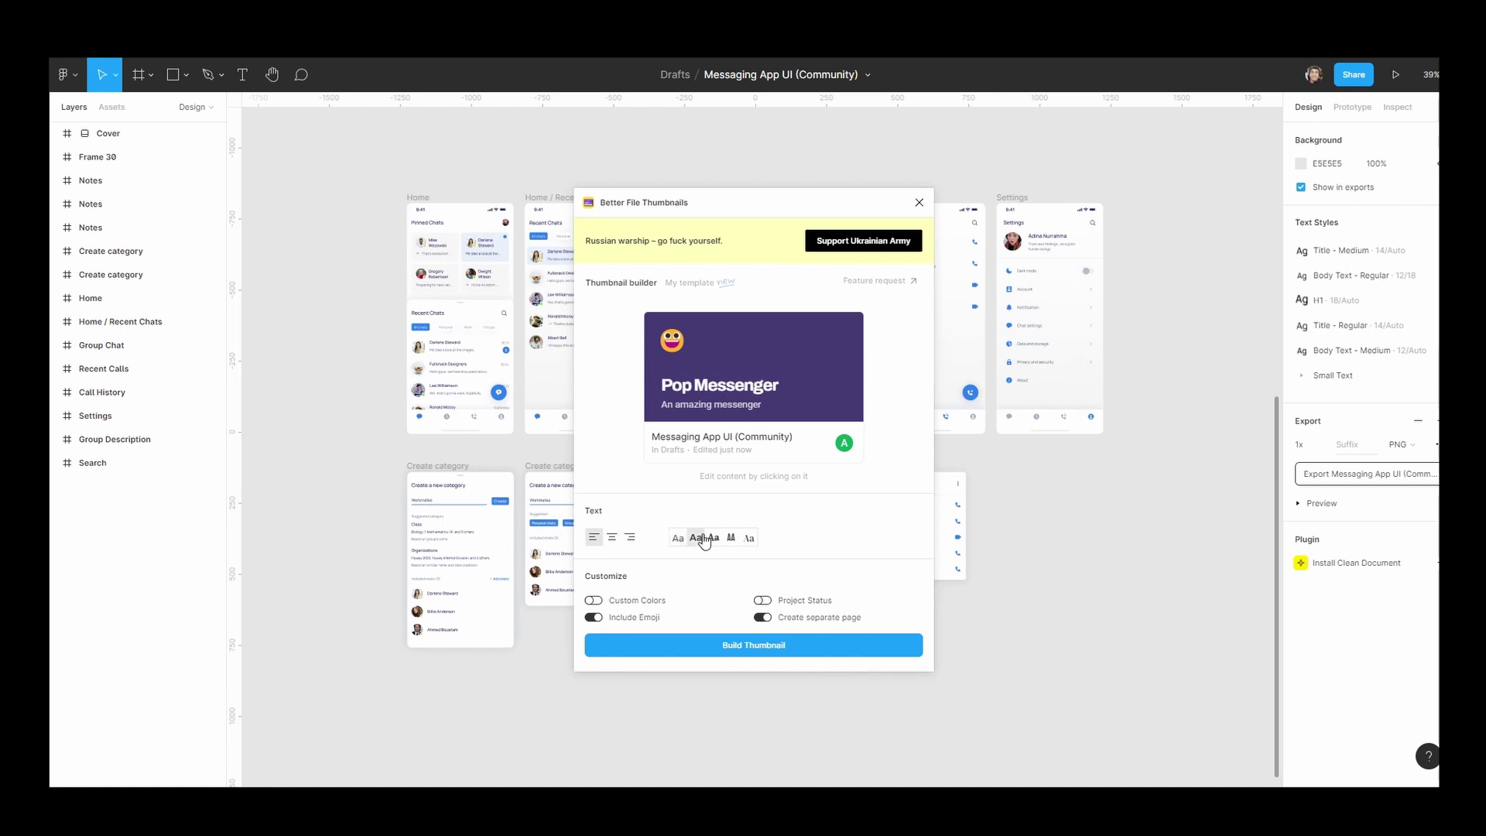
{"action": "left_click", "coordinate": [723, 538]}
{"action": "left_click", "coordinate": [731, 539]}
{"action": "left_click", "coordinate": [748, 539]}
{"action": "left_click", "coordinate": [713, 541]}
{"action": "left_click", "coordinate": [730, 538]}
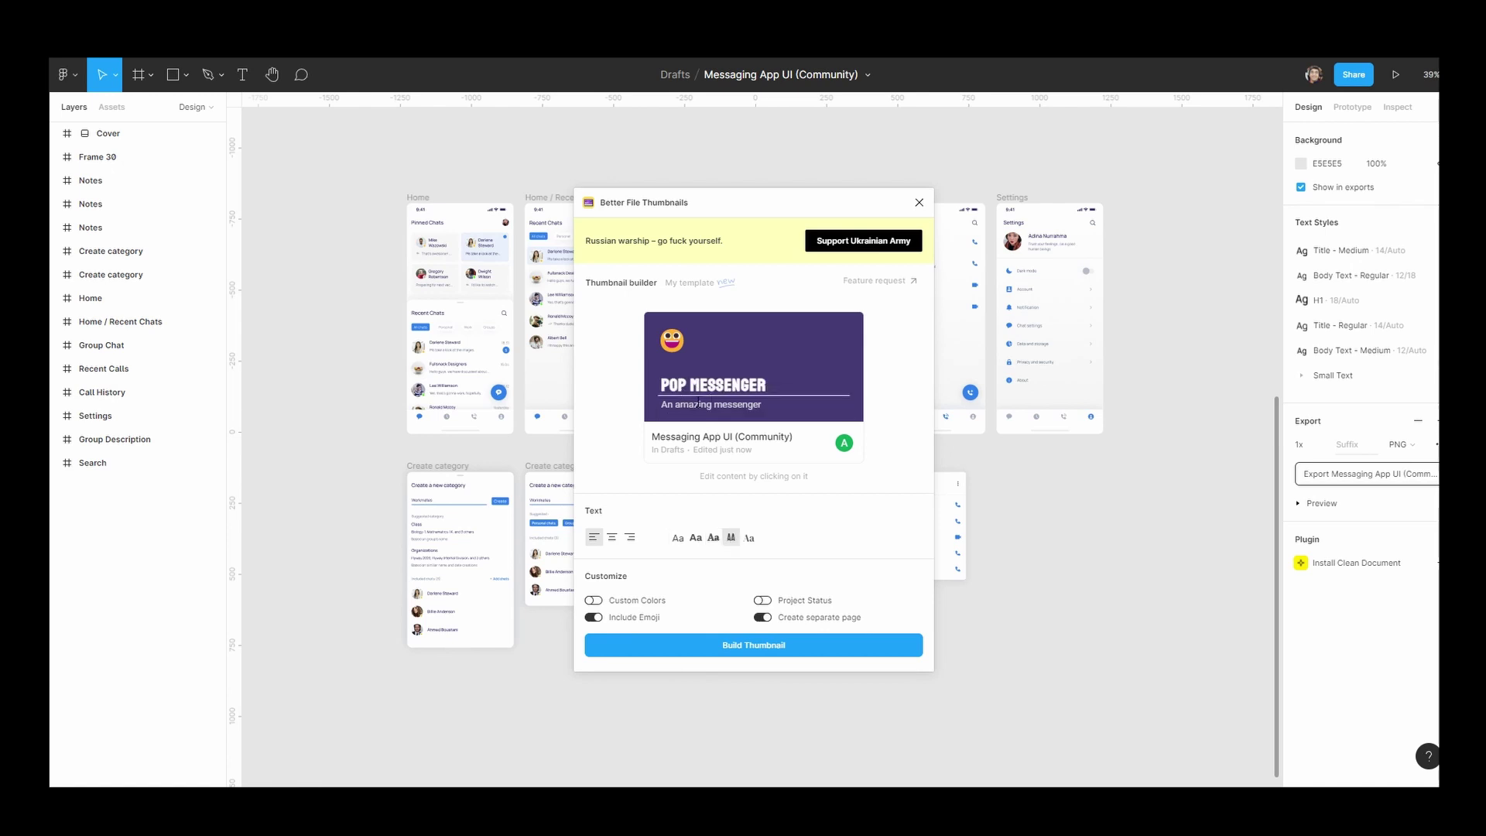
Return the title to the first font and add an In Progress status badge.
{"action": "left_click", "coordinate": [677, 538]}
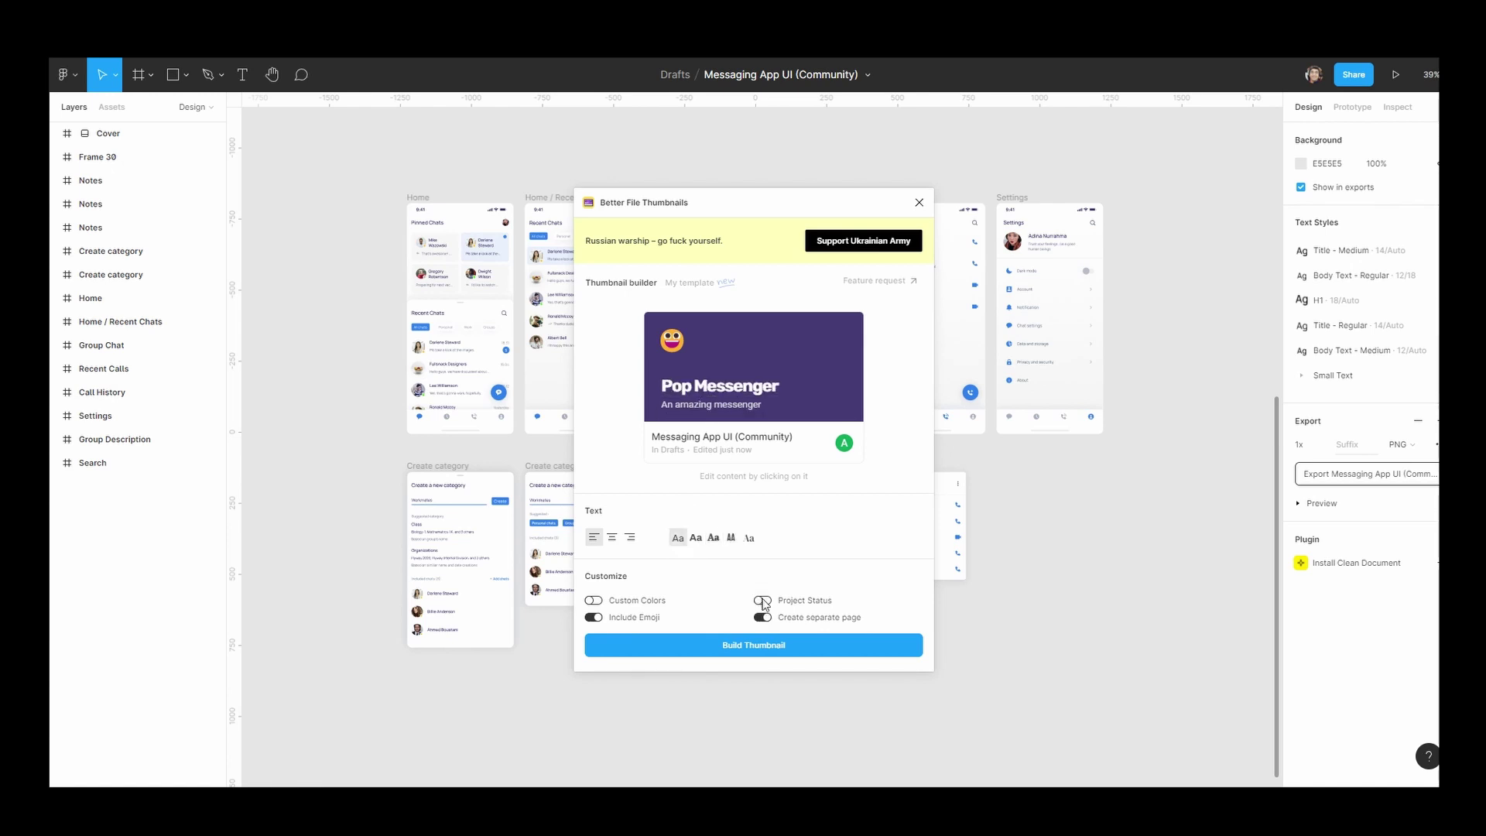
{"action": "left_click", "coordinate": [762, 601]}
{"action": "left_click", "coordinate": [777, 624]}
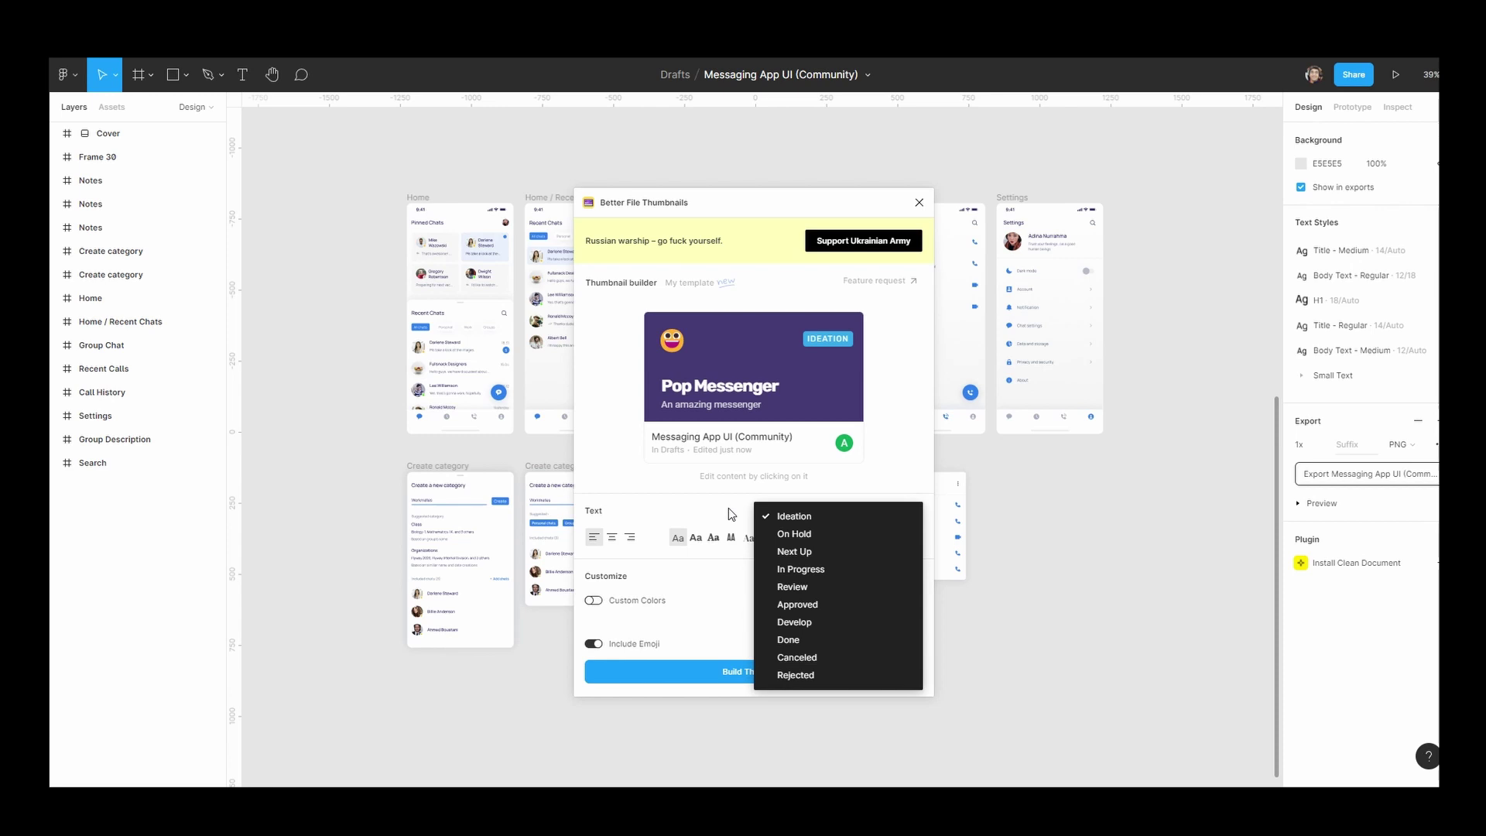
{"action": "left_click", "coordinate": [846, 568]}
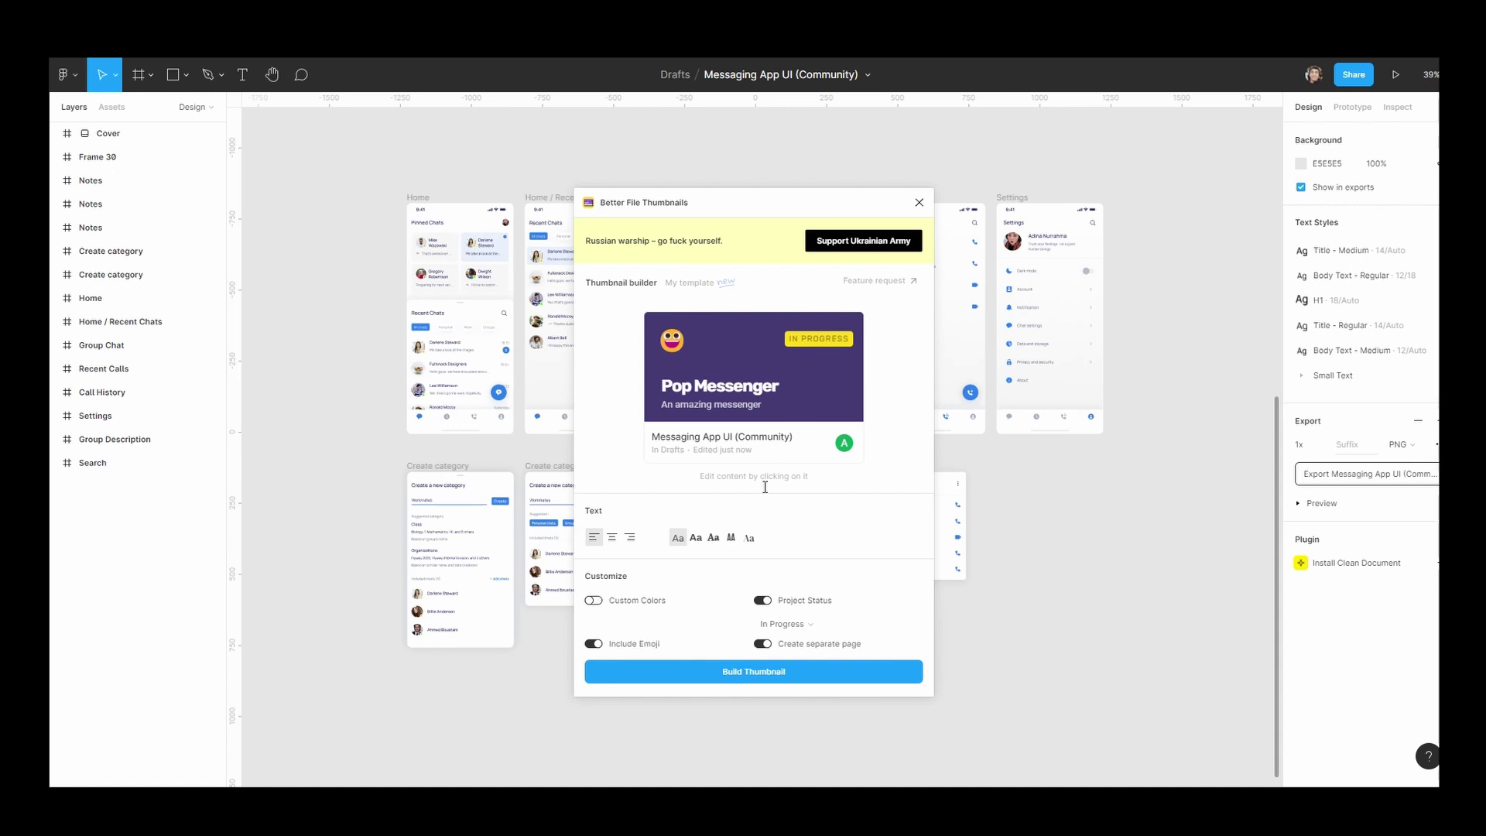
Turn on custom colours and set the thumbnail background to blue 3129FF.
{"action": "left_click", "coordinate": [595, 601]}
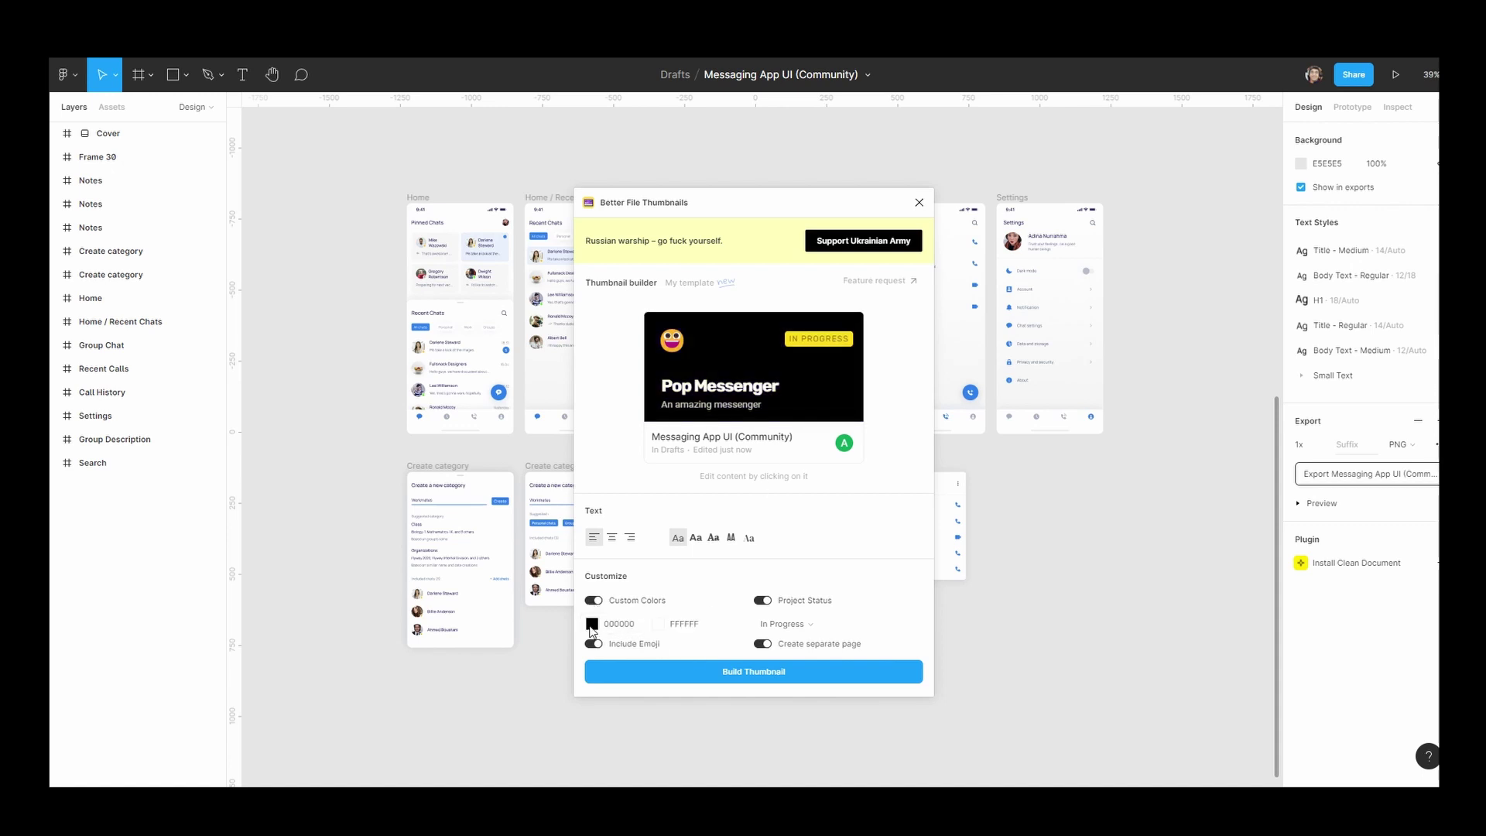
{"action": "left_click", "coordinate": [592, 624]}
{"action": "left_click_drag", "start_coordinate": [681, 495], "coordinate": [672, 456]}
{"action": "left_click", "coordinate": [681, 447]}
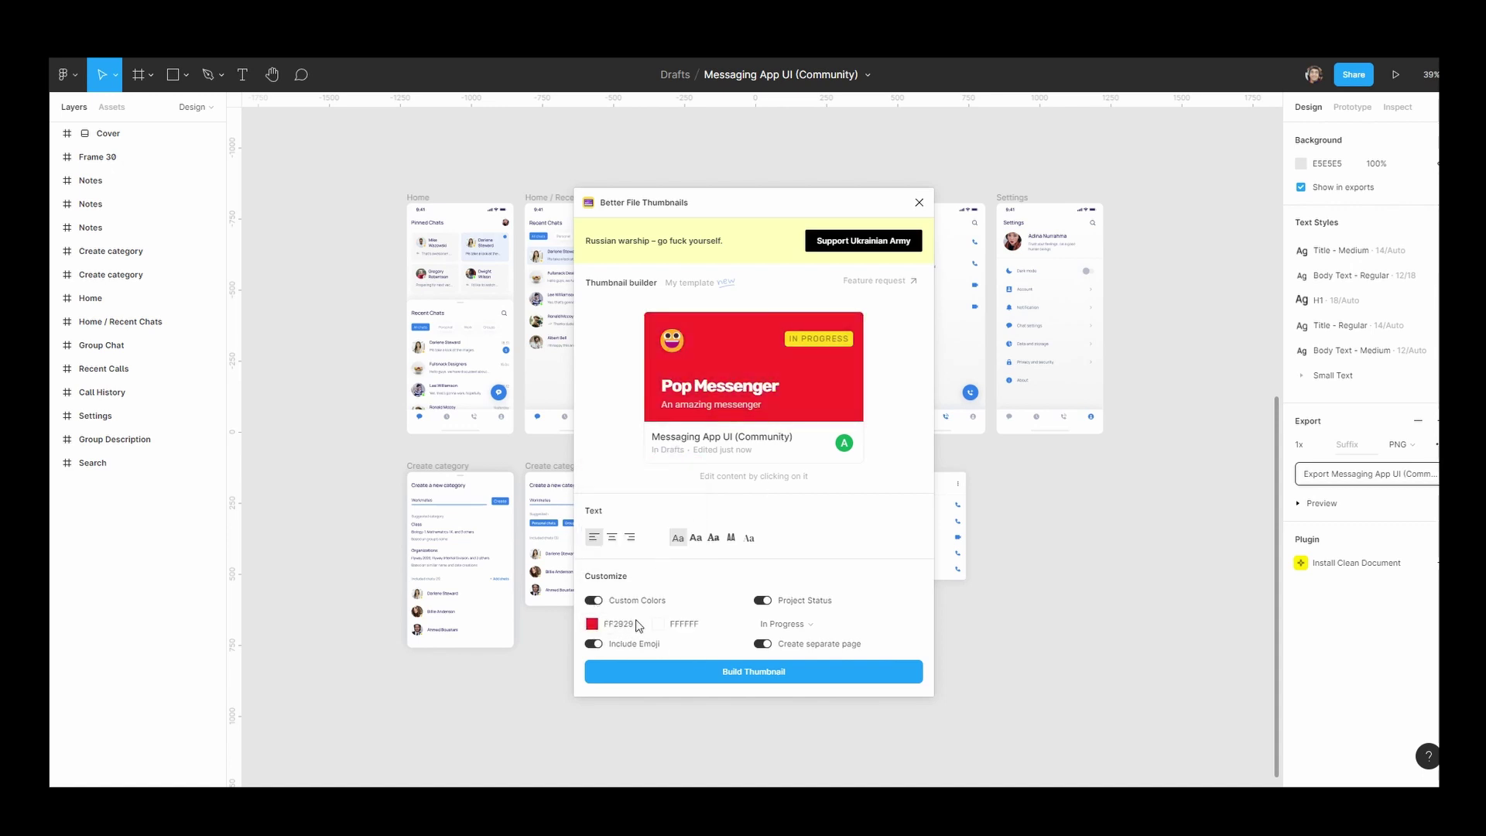
{"action": "left_click", "coordinate": [592, 624]}
{"action": "left_click_drag", "start_coordinate": [699, 505], "coordinate": [699, 499]}
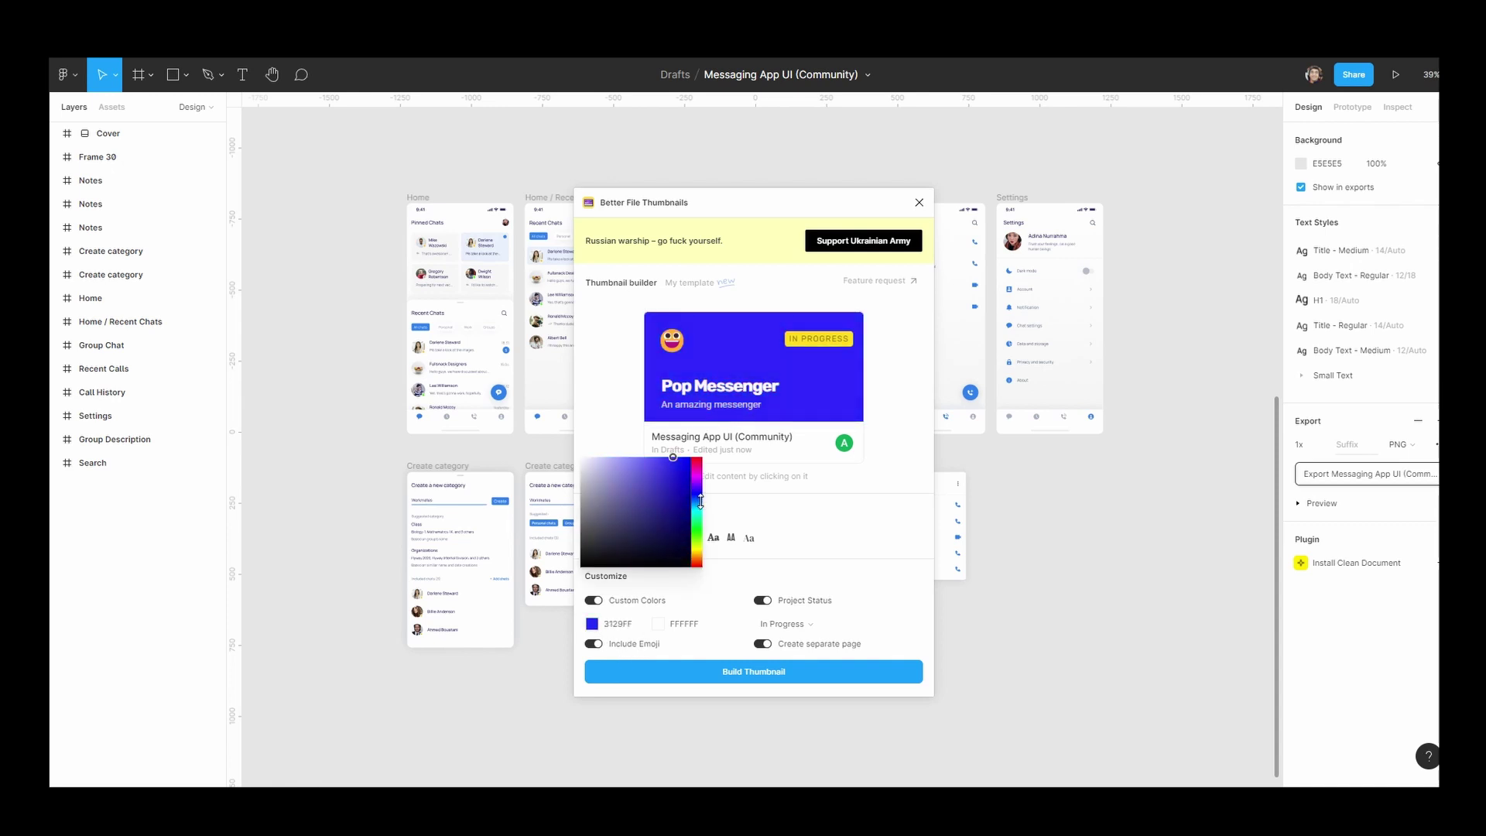
{"action": "left_click", "coordinate": [837, 556]}
Compare the thumbnail with and without emoji, keeping emoji and separate-page options on.
{"action": "left_click", "coordinate": [593, 644]}
{"action": "left_click", "coordinate": [593, 644]}
{"action": "left_click", "coordinate": [593, 644]}
{"action": "left_click", "coordinate": [593, 644]}
{"action": "left_click", "coordinate": [592, 644]}
{"action": "left_click", "coordinate": [592, 644]}
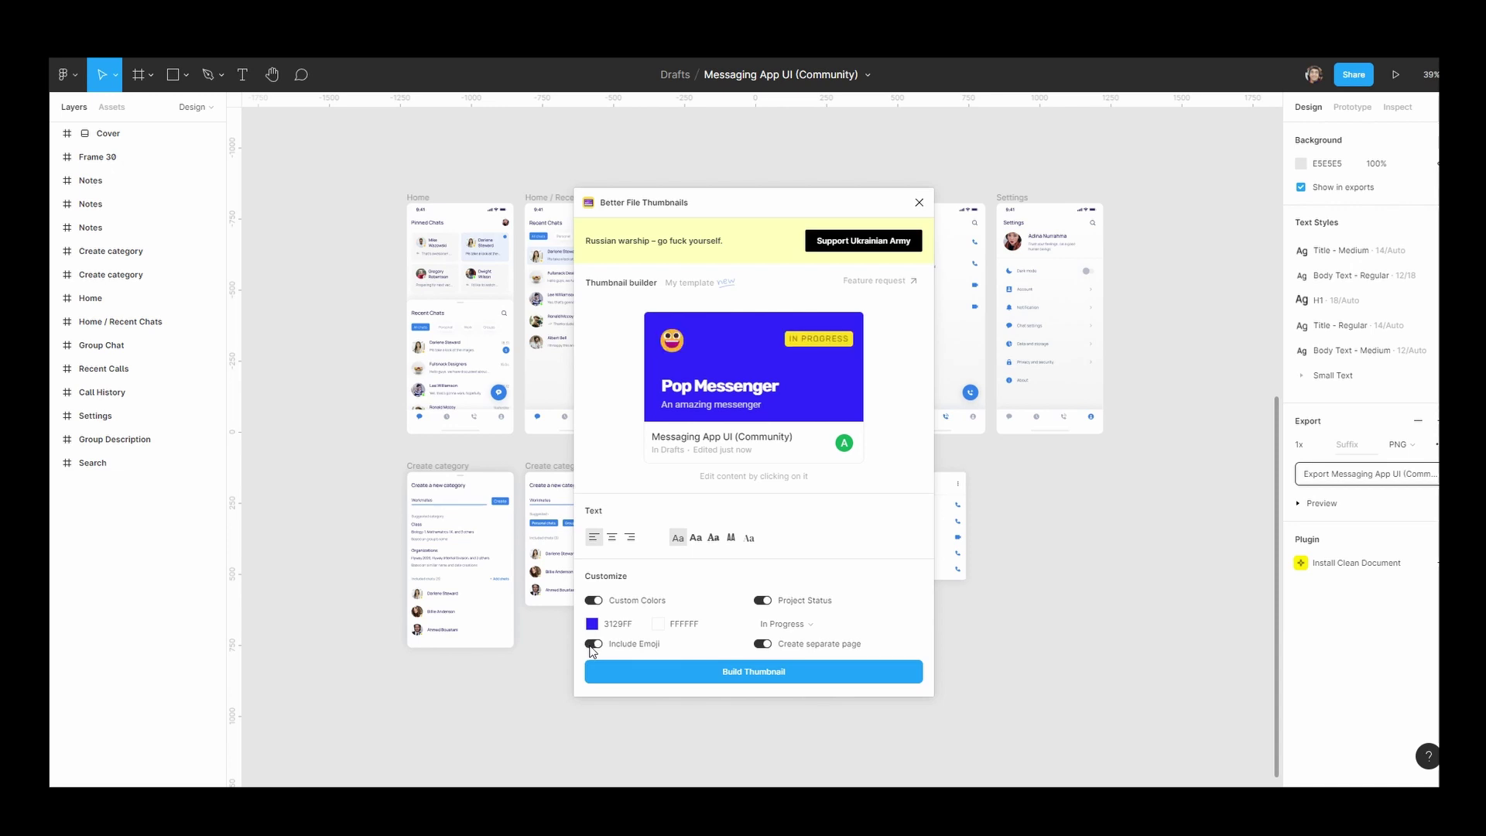
{"action": "left_click", "coordinate": [763, 644]}
{"action": "left_click", "coordinate": [763, 644]}
Check the saved custom template option in the thumbnail builder.
{"action": "left_click", "coordinate": [698, 284]}
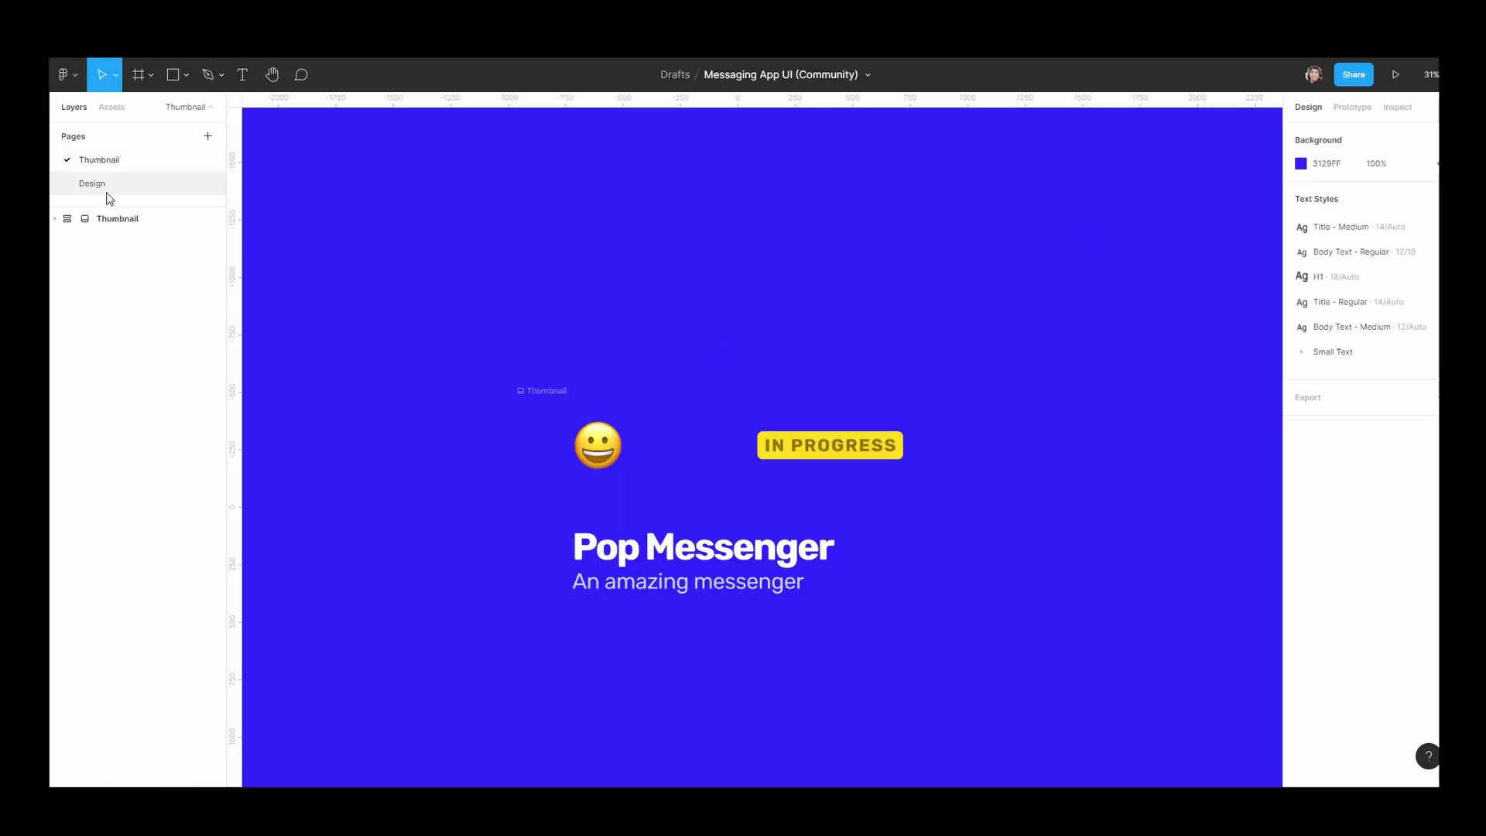
Return to the Design page and launch Pro Layout Panel, docked on the right.
{"action": "left_click", "coordinate": [97, 186]}
{"action": "key", "text": "ctrl+slash"}
{"action": "type", "text": "pro layo"}
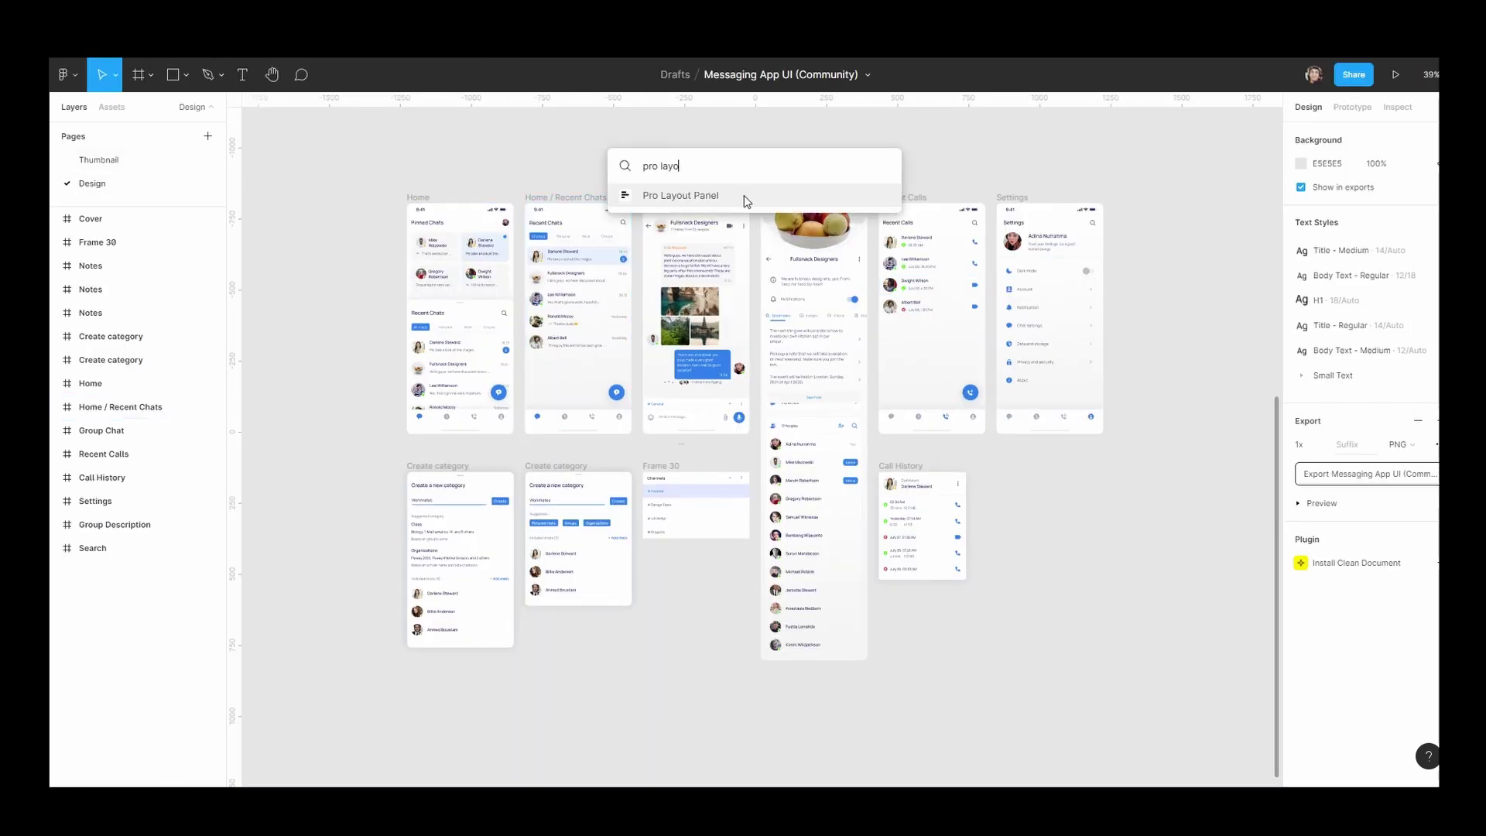
{"action": "left_click", "coordinate": [774, 196]}
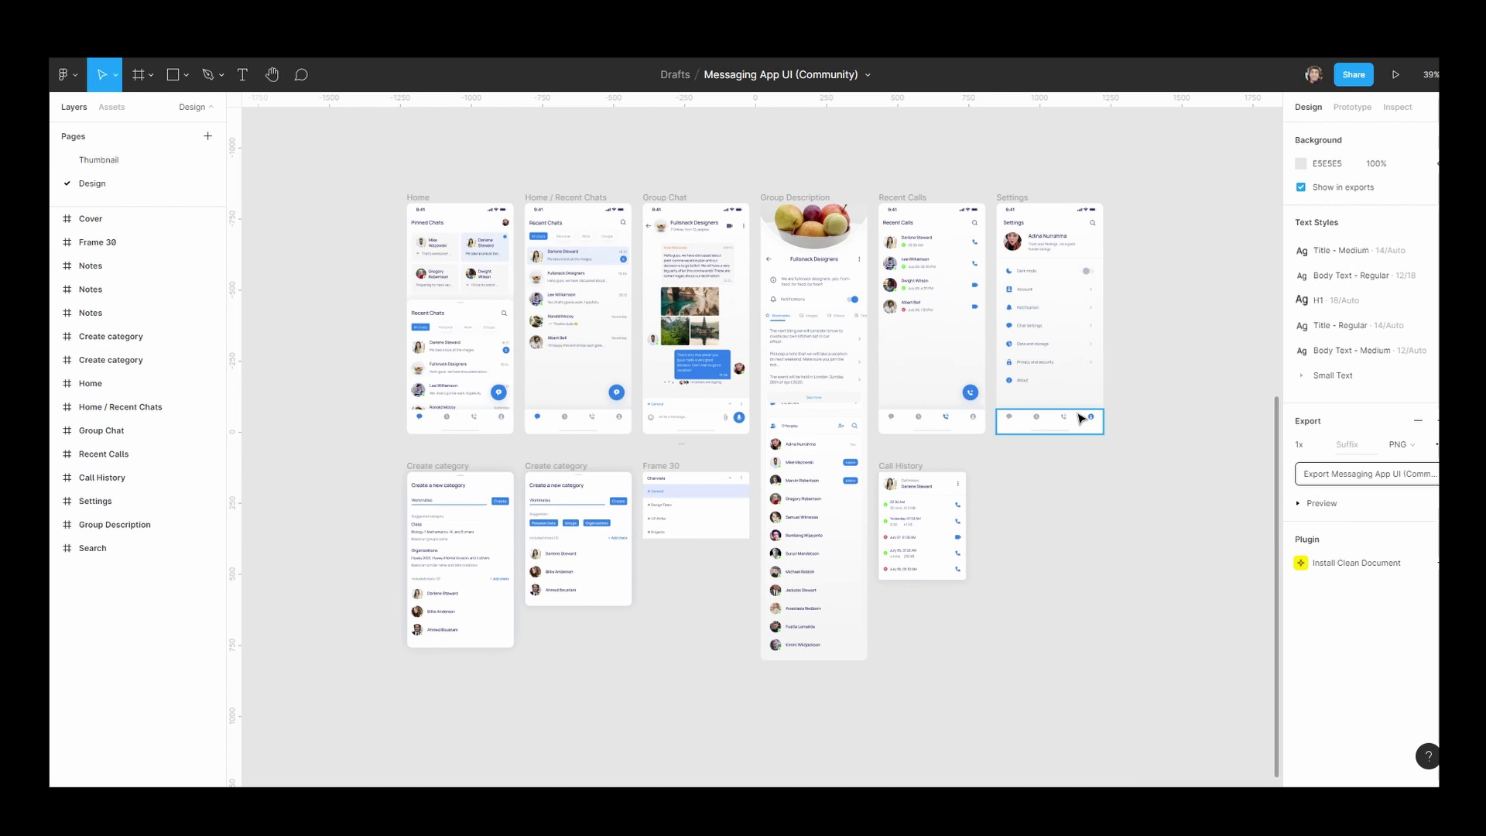
{"action": "left_click_drag", "start_coordinate": [727, 260], "coordinate": [1170, 174]}
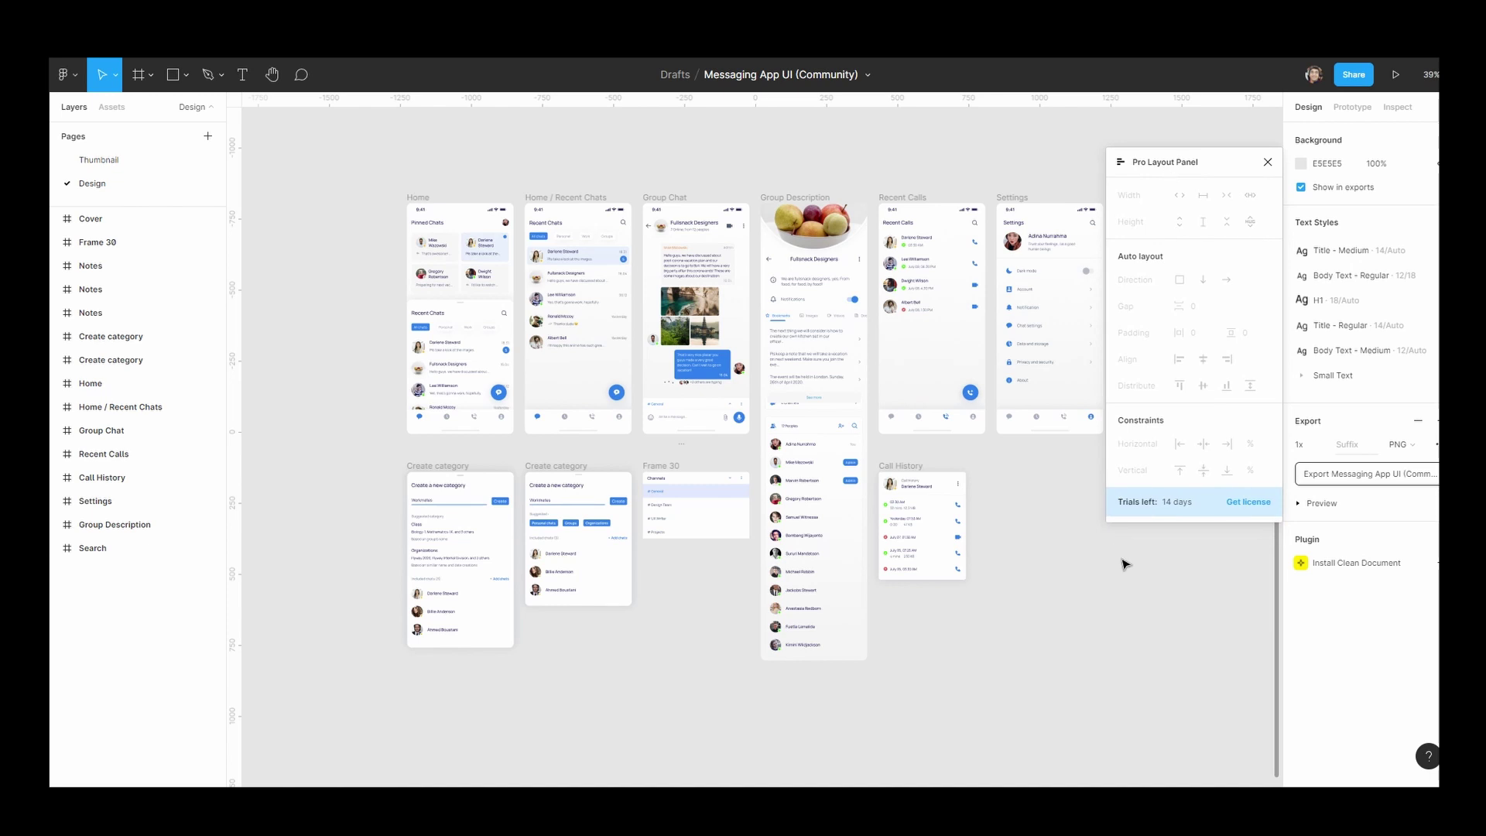
Select a contact-name label in Group Description and test right, left, centre and top constraints.
{"action": "left_click", "coordinate": [813, 527]}
{"action": "left_click", "coordinate": [804, 499]}
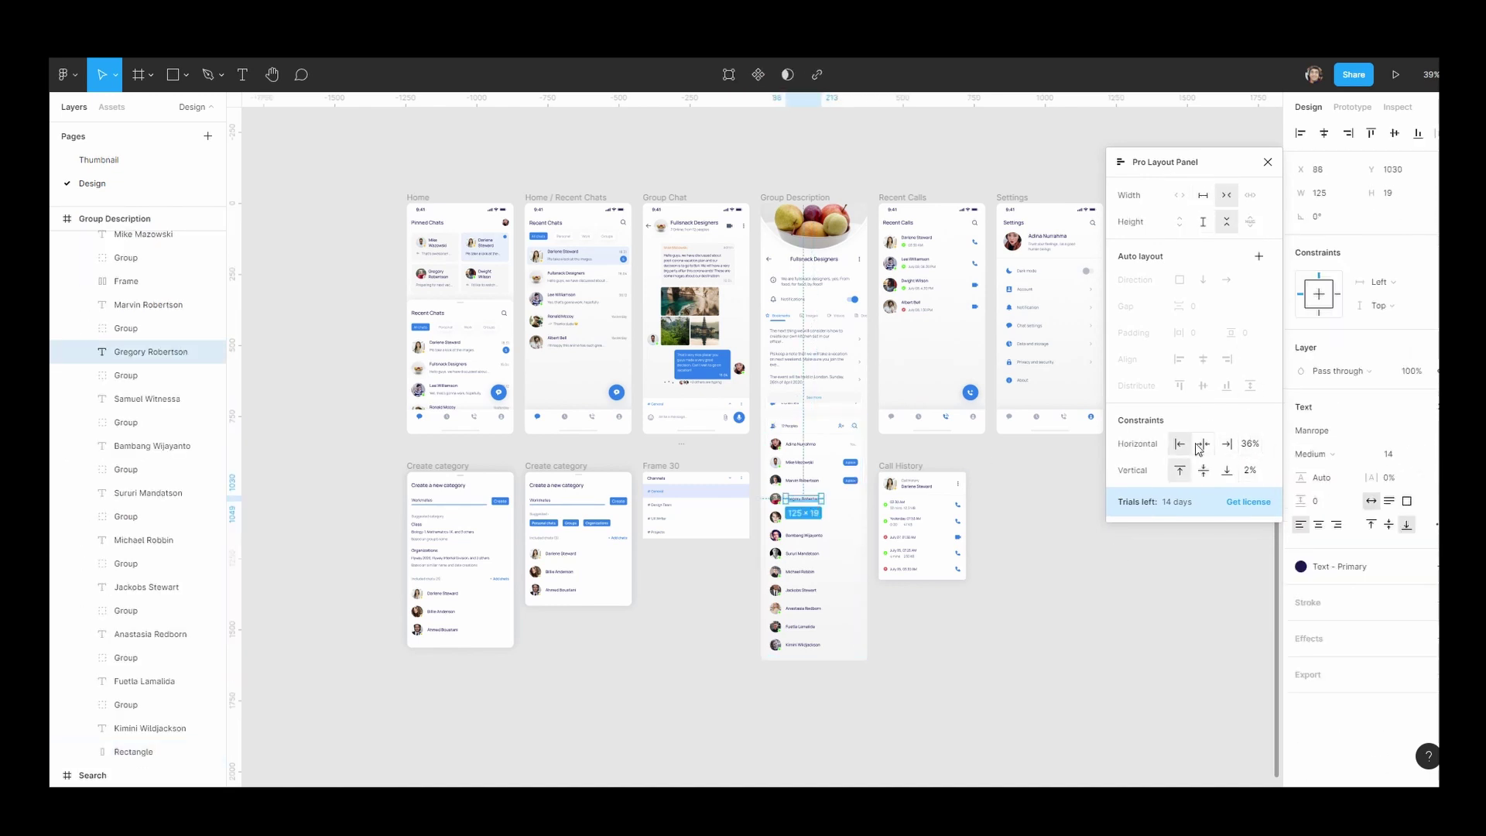
{"action": "key", "text": "shift+2"}
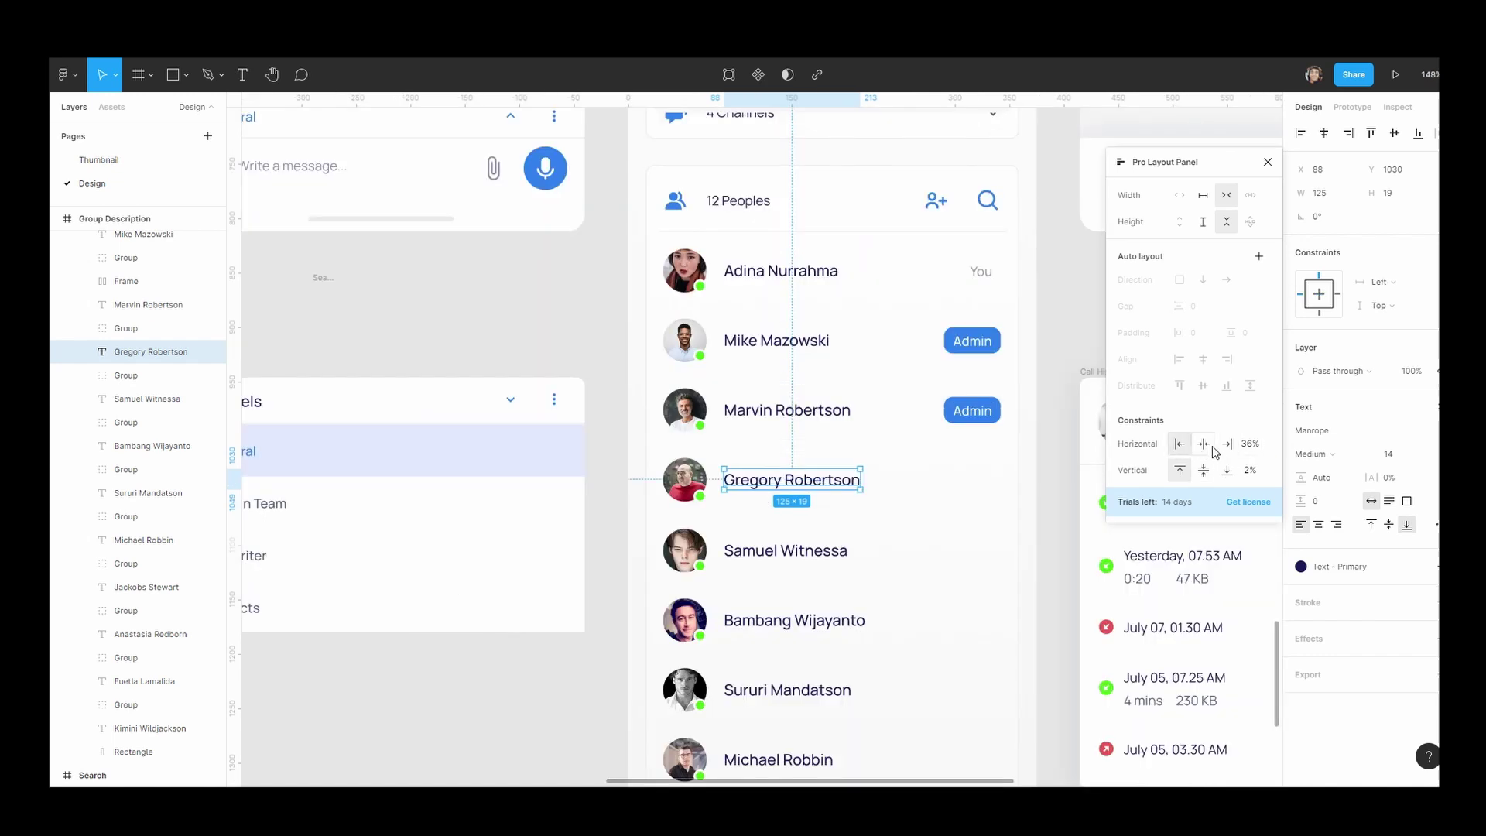
{"action": "left_click", "coordinate": [1226, 444]}
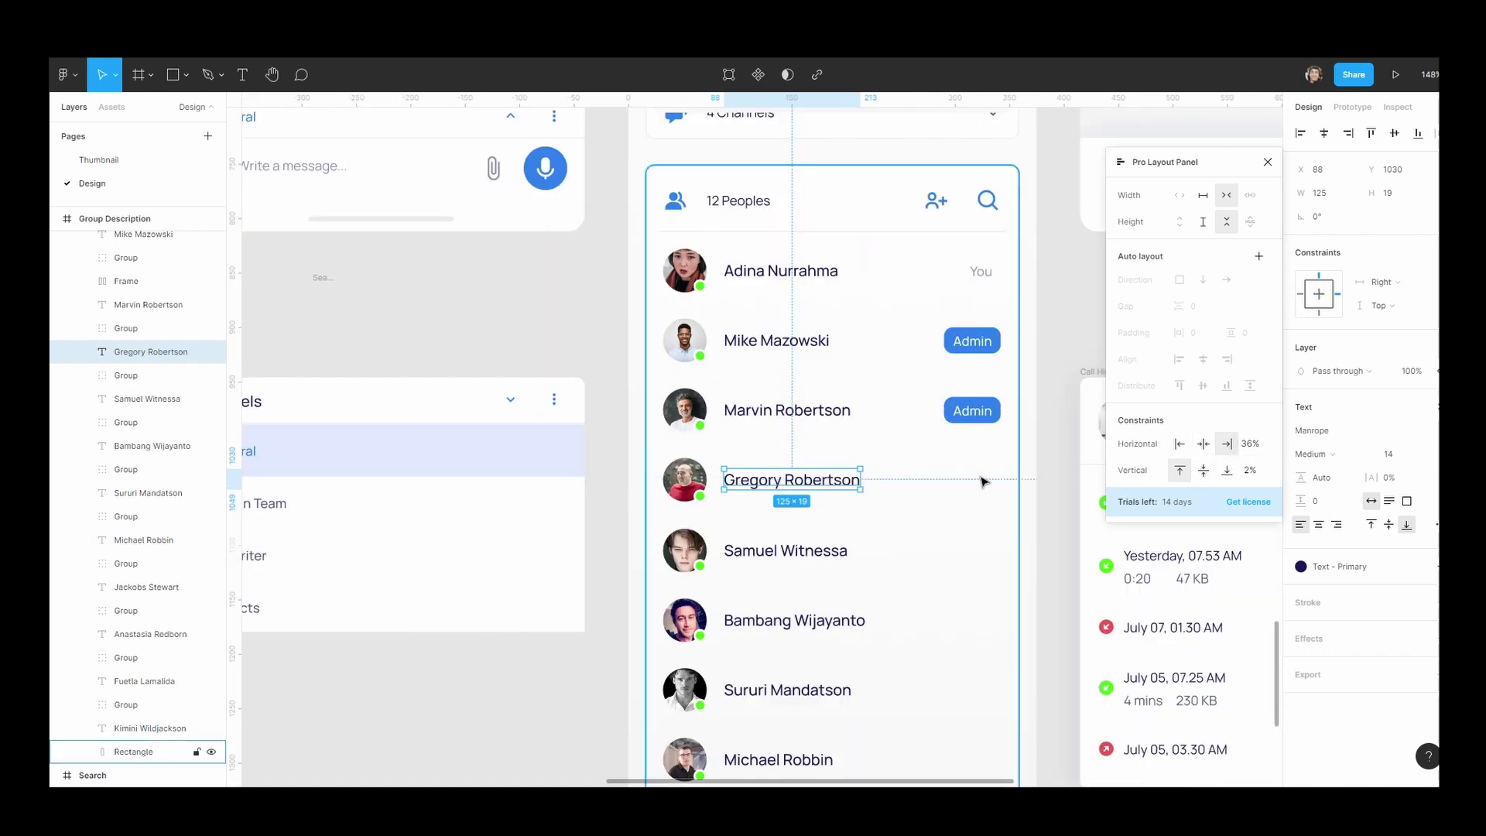
{"action": "left_click", "coordinate": [1180, 444]}
{"action": "left_click", "coordinate": [1203, 471]}
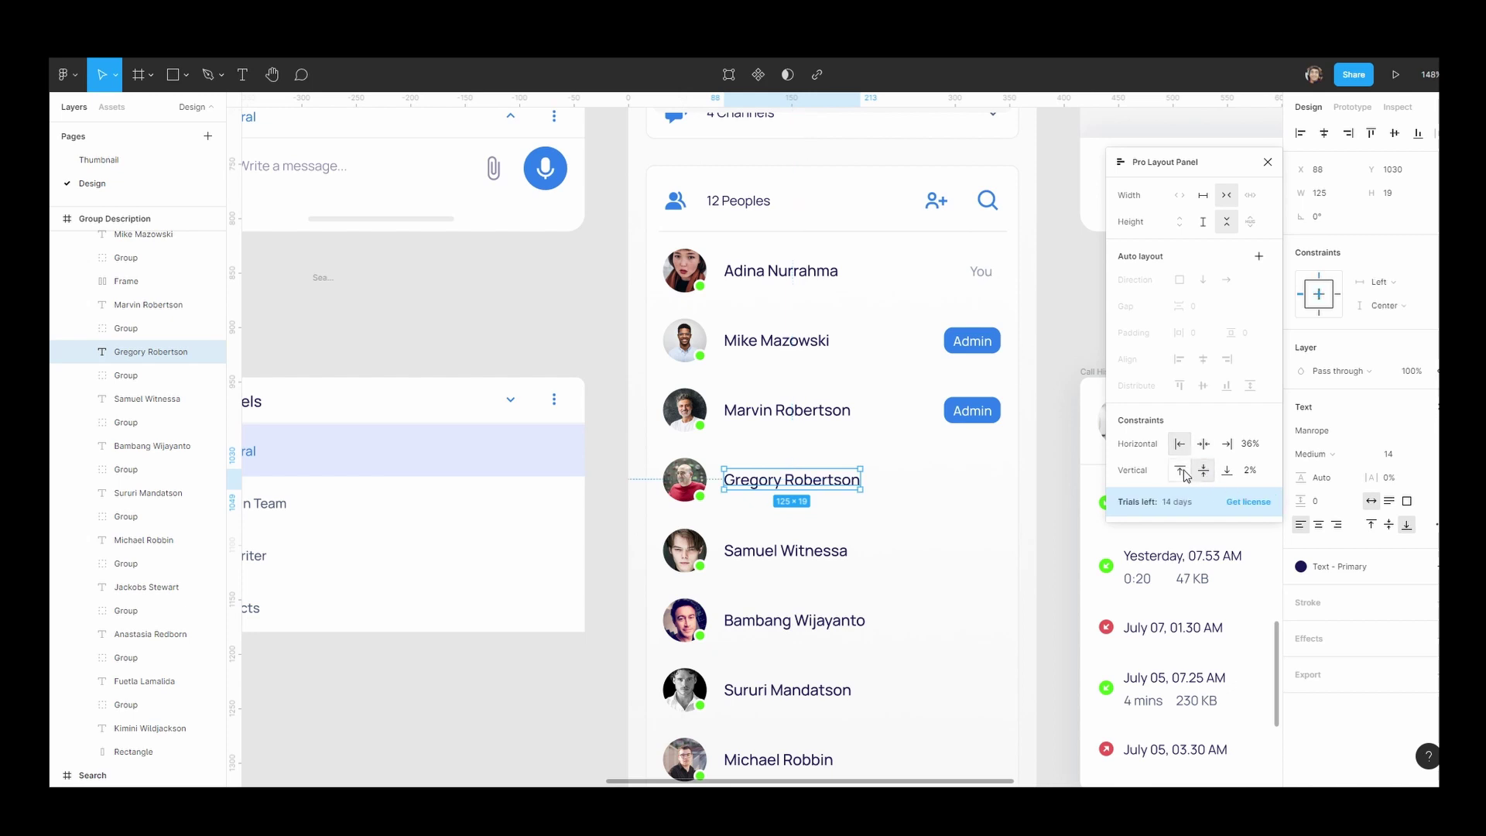
{"action": "left_click", "coordinate": [1185, 473]}
Try auto layout with automatic spacing on the label frame, then remove it and hug contents.
{"action": "left_click", "coordinate": [1252, 258]}
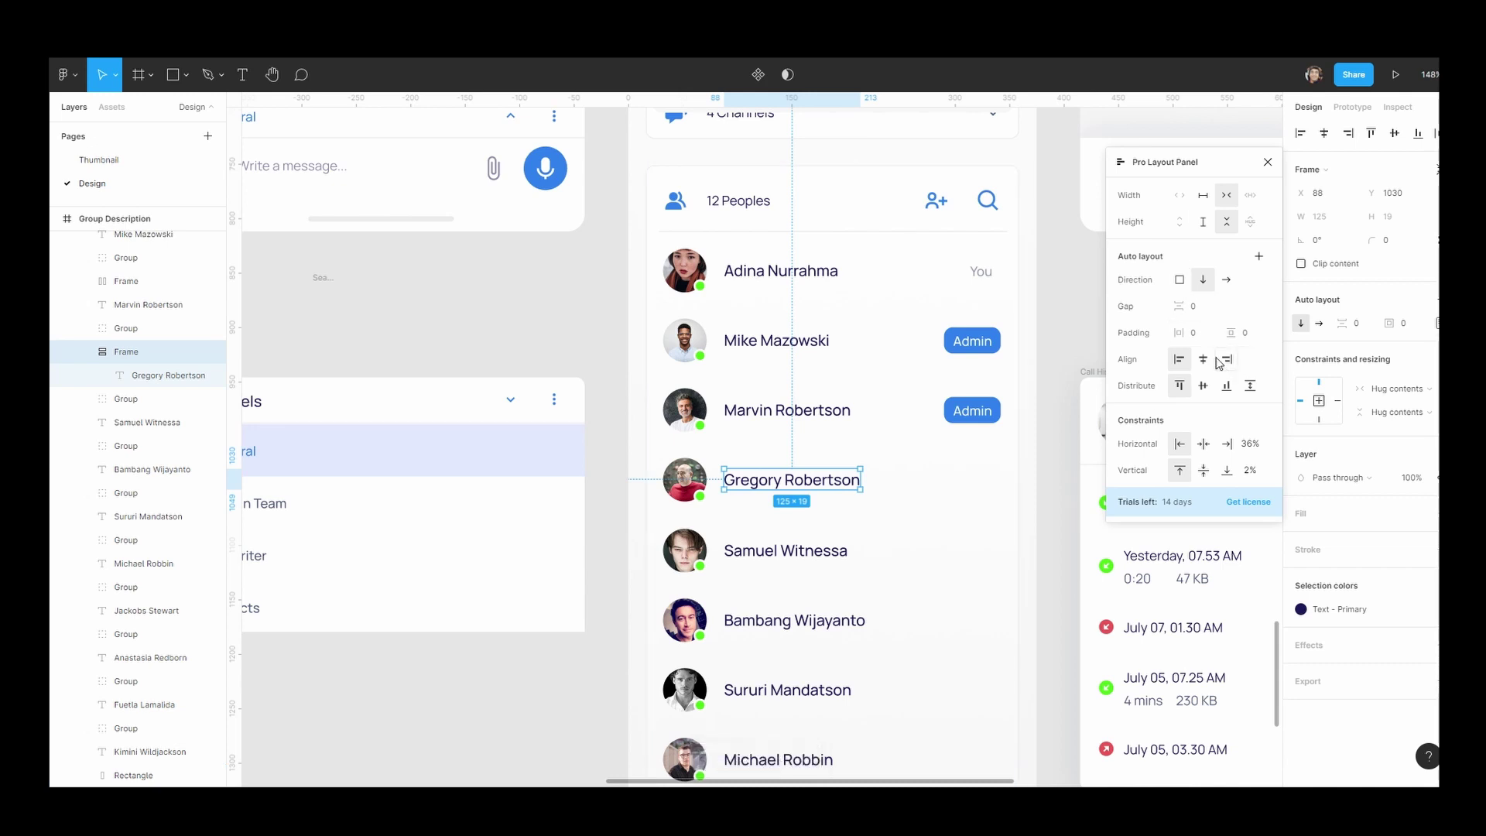
{"action": "left_click", "coordinate": [1249, 386]}
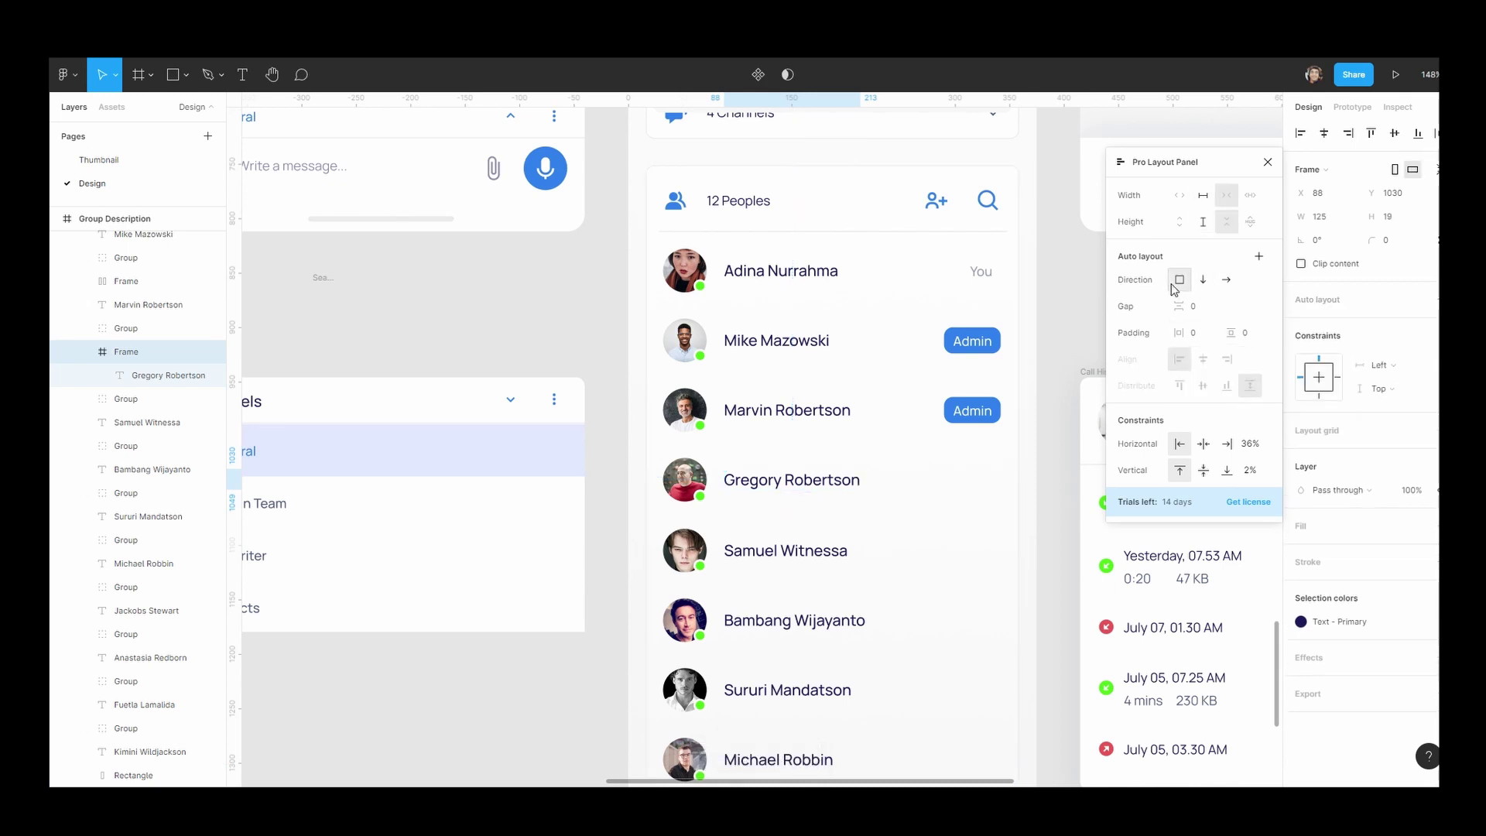
{"action": "left_click", "coordinate": [1203, 285]}
{"action": "left_click", "coordinate": [1205, 291]}
{"action": "left_click", "coordinate": [1205, 291]}
{"action": "left_click", "coordinate": [1203, 282]}
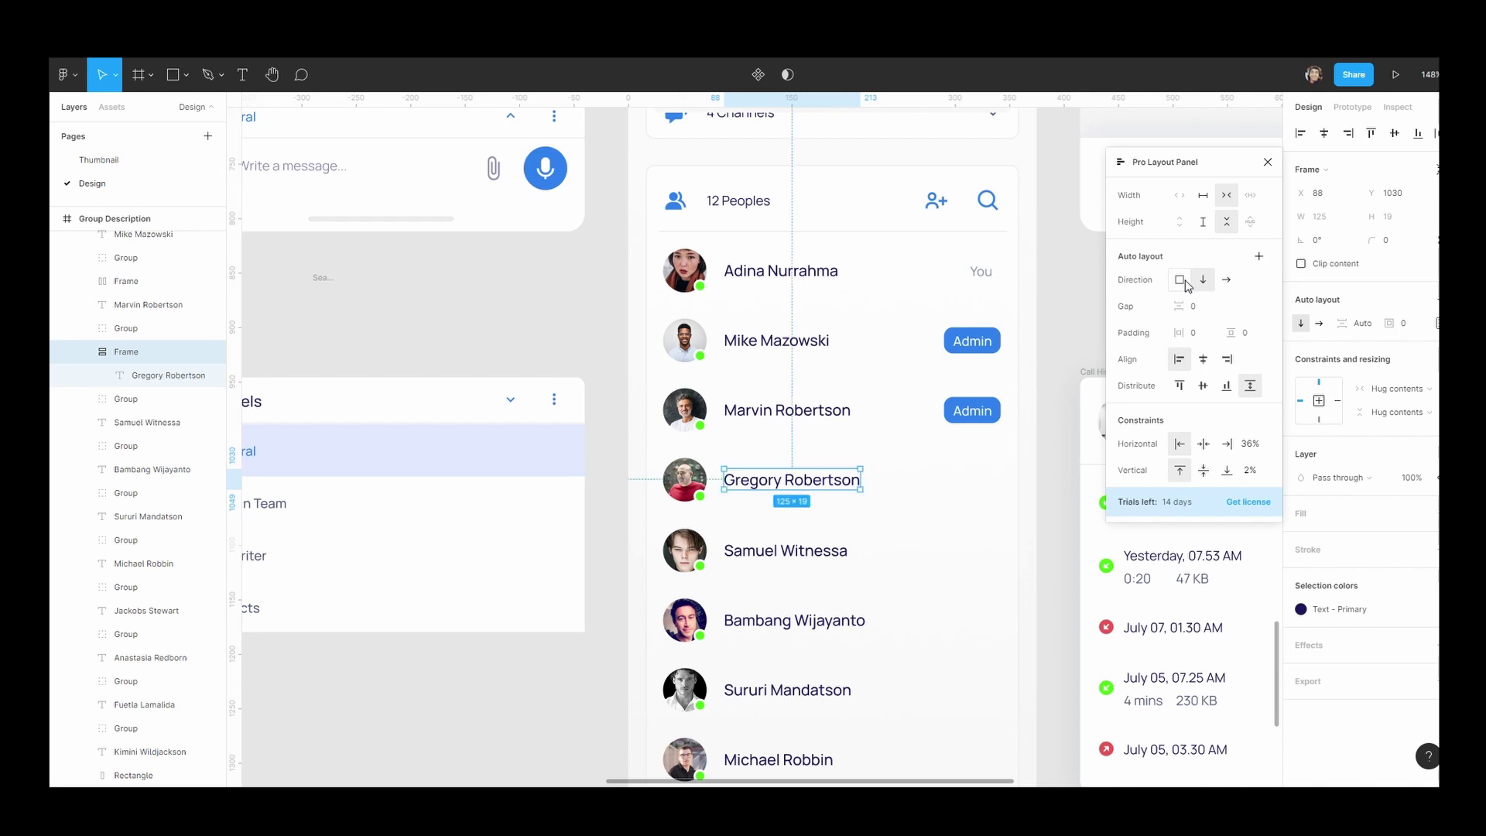
{"action": "left_click", "coordinate": [1186, 283]}
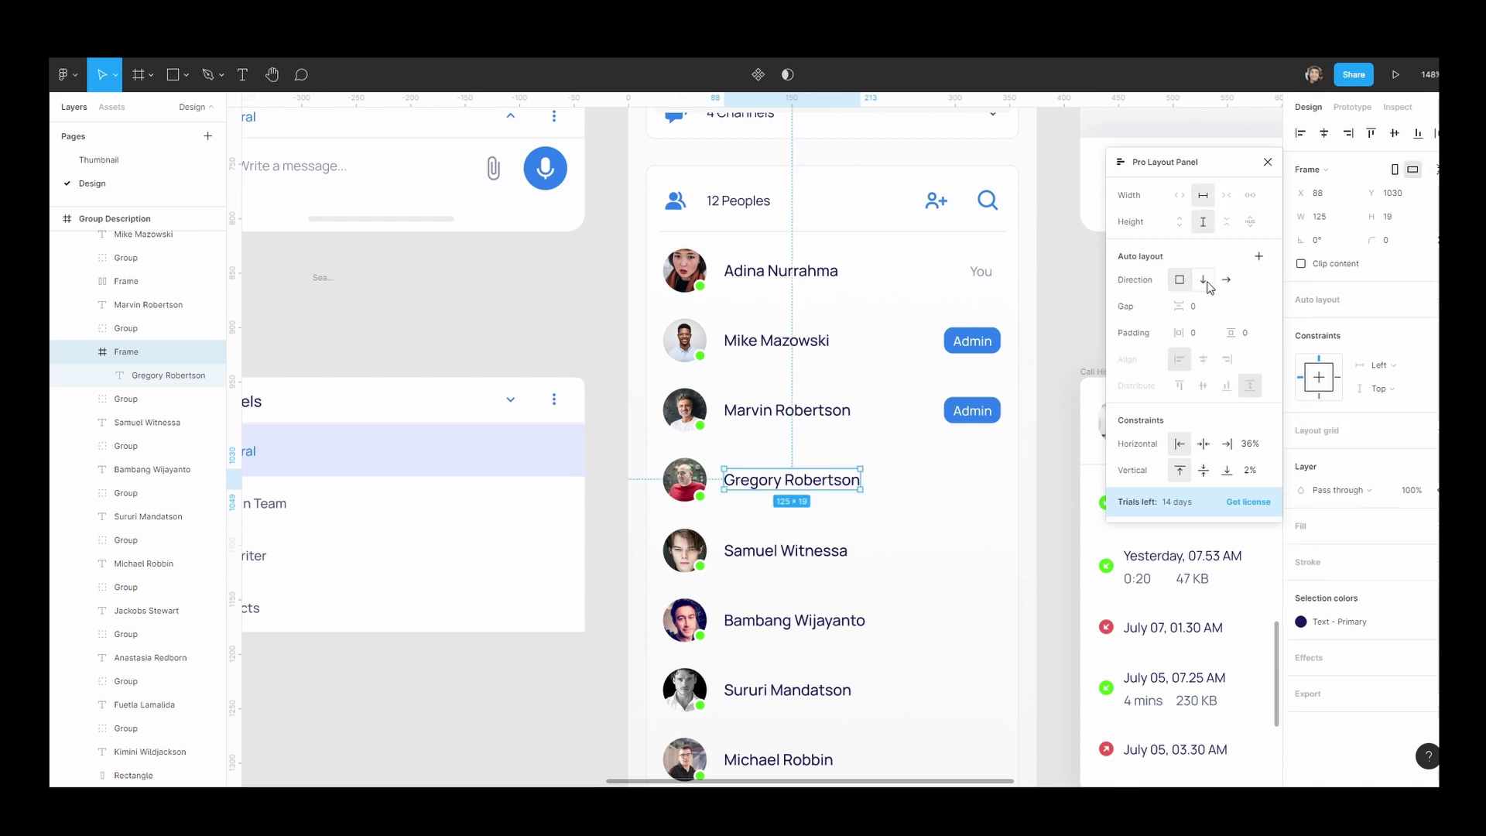
{"action": "left_click", "coordinate": [1210, 285]}
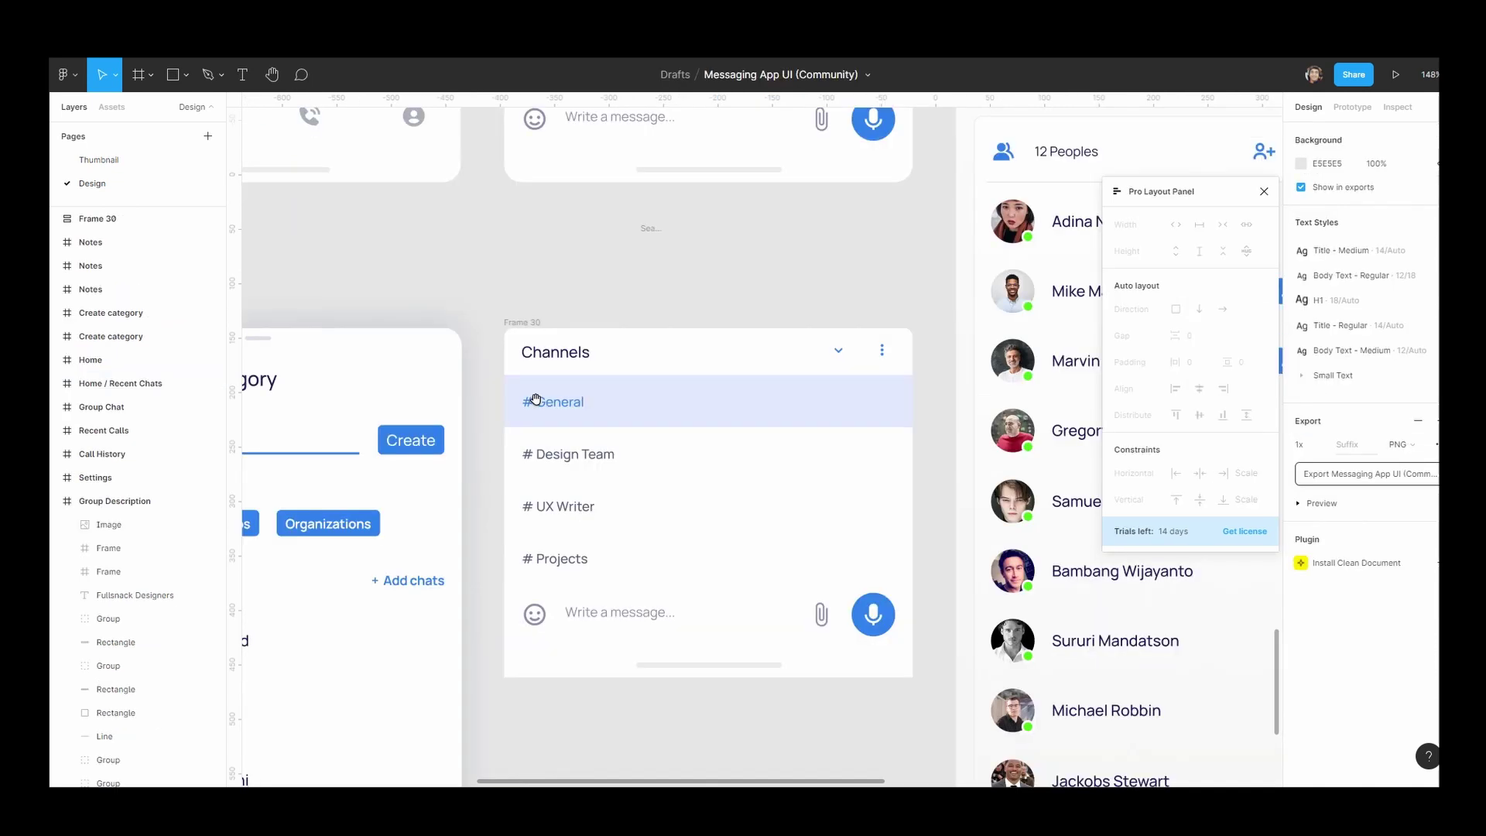
Toggle the Suggested chips row between vertical and horizontal, ending horizontal with fixed height.
{"action": "scroll", "coordinate": [784, 572], "scroll_direction": "left", "scroll_amount": 8}
{"action": "left_click", "coordinate": [784, 572]}
{"action": "left_click", "coordinate": [1198, 309]}
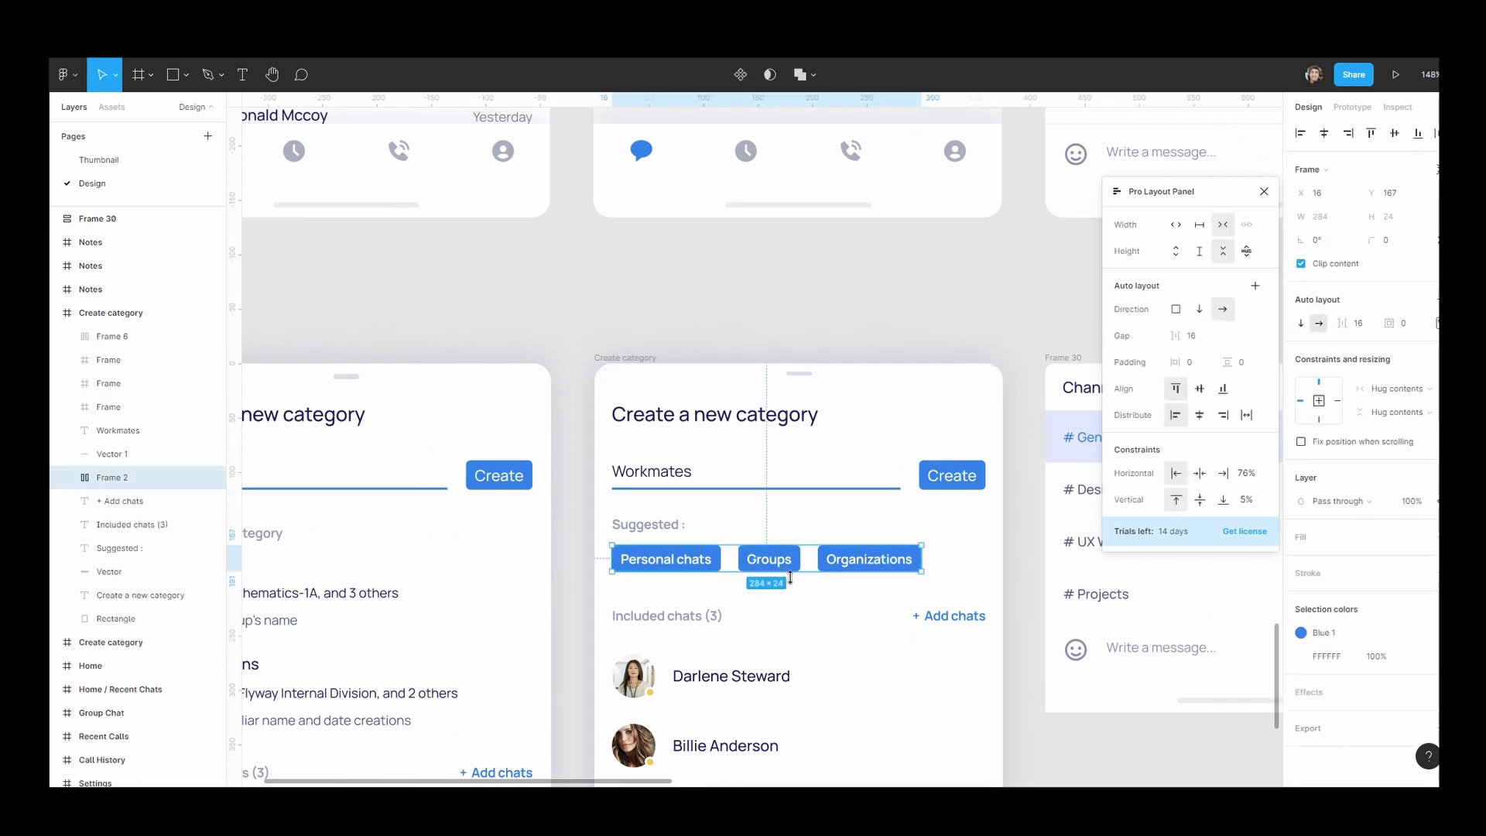
{"action": "left_click", "coordinate": [1223, 308]}
{"action": "left_click", "coordinate": [1198, 309]}
{"action": "left_click", "coordinate": [1223, 309]}
{"action": "left_click", "coordinate": [1199, 309]}
{"action": "left_click", "coordinate": [1223, 309]}
{"action": "left_click", "coordinate": [1198, 250]}
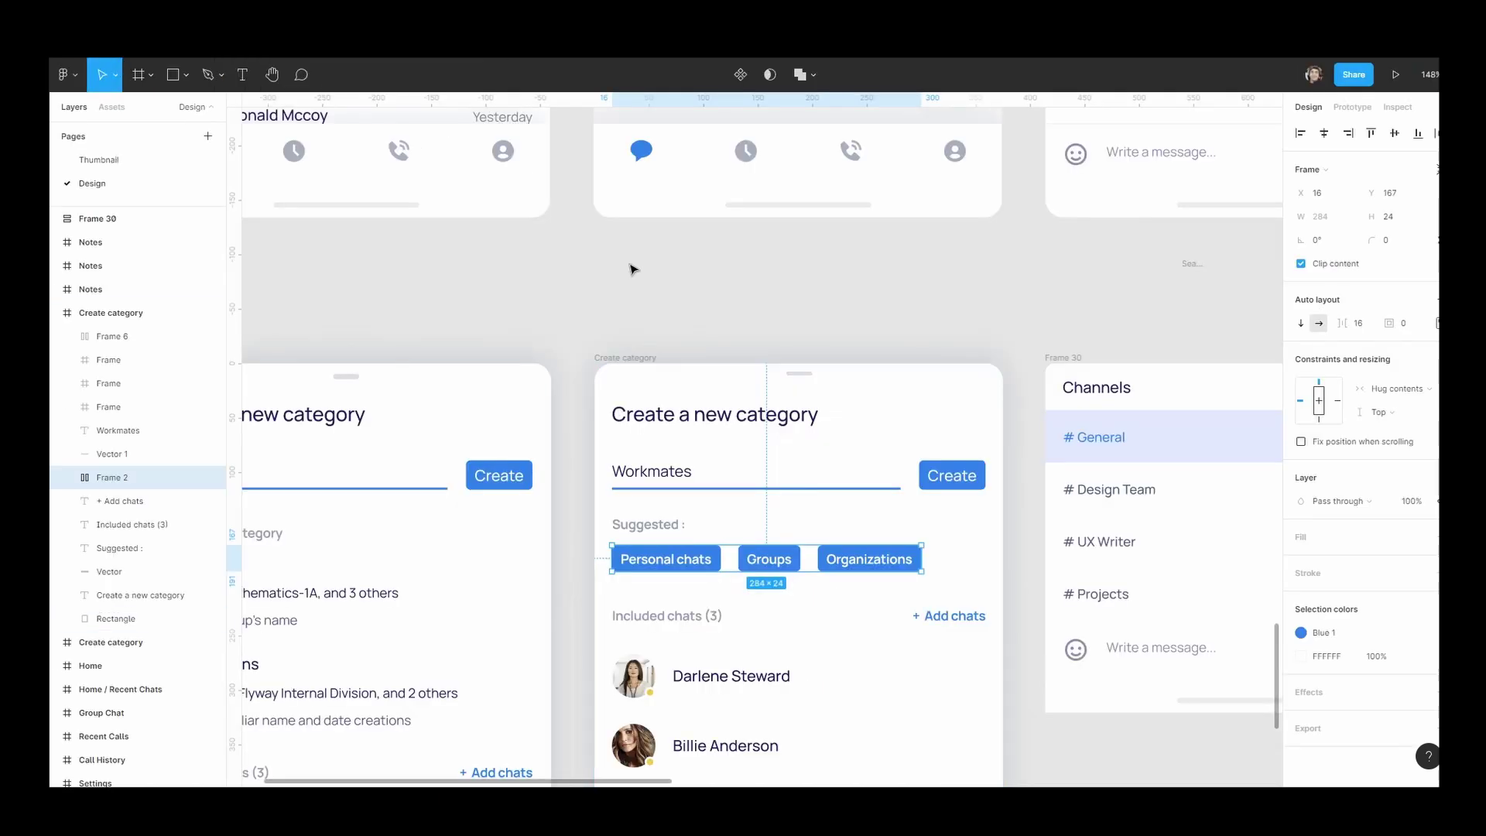
Return to the Messaging App UI design file.
{"action": "left_click", "coordinate": [637, 265]}
Launch Material Theme Builder via the 'material' quick action and generate the material-theme styles.
{"action": "scroll", "coordinate": [681, 329], "scroll_direction": "down", "scroll_amount": 3}
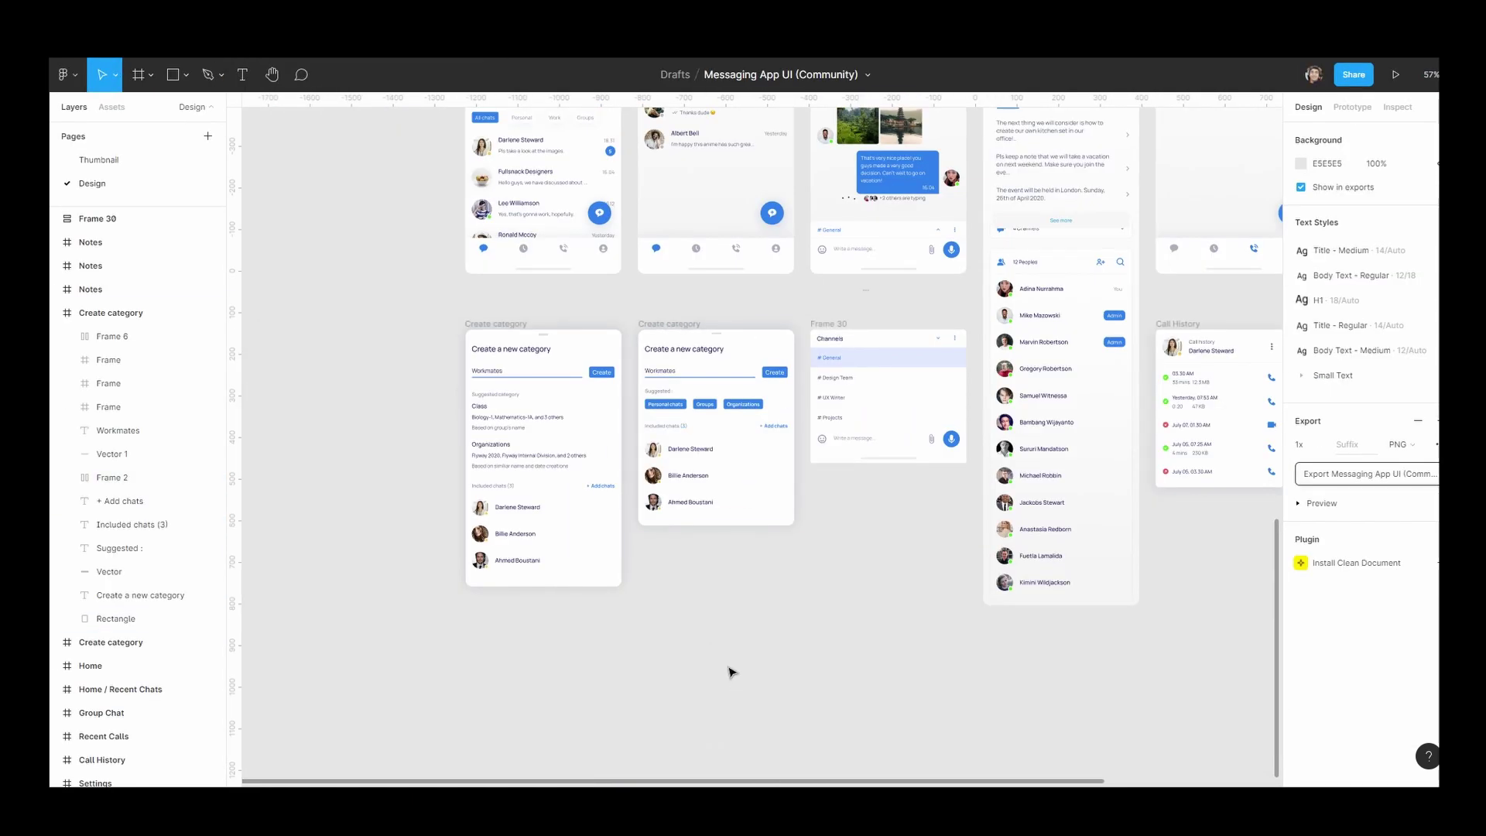
{"action": "key", "text": "ctrl+slash"}
{"action": "type", "text": "material"}
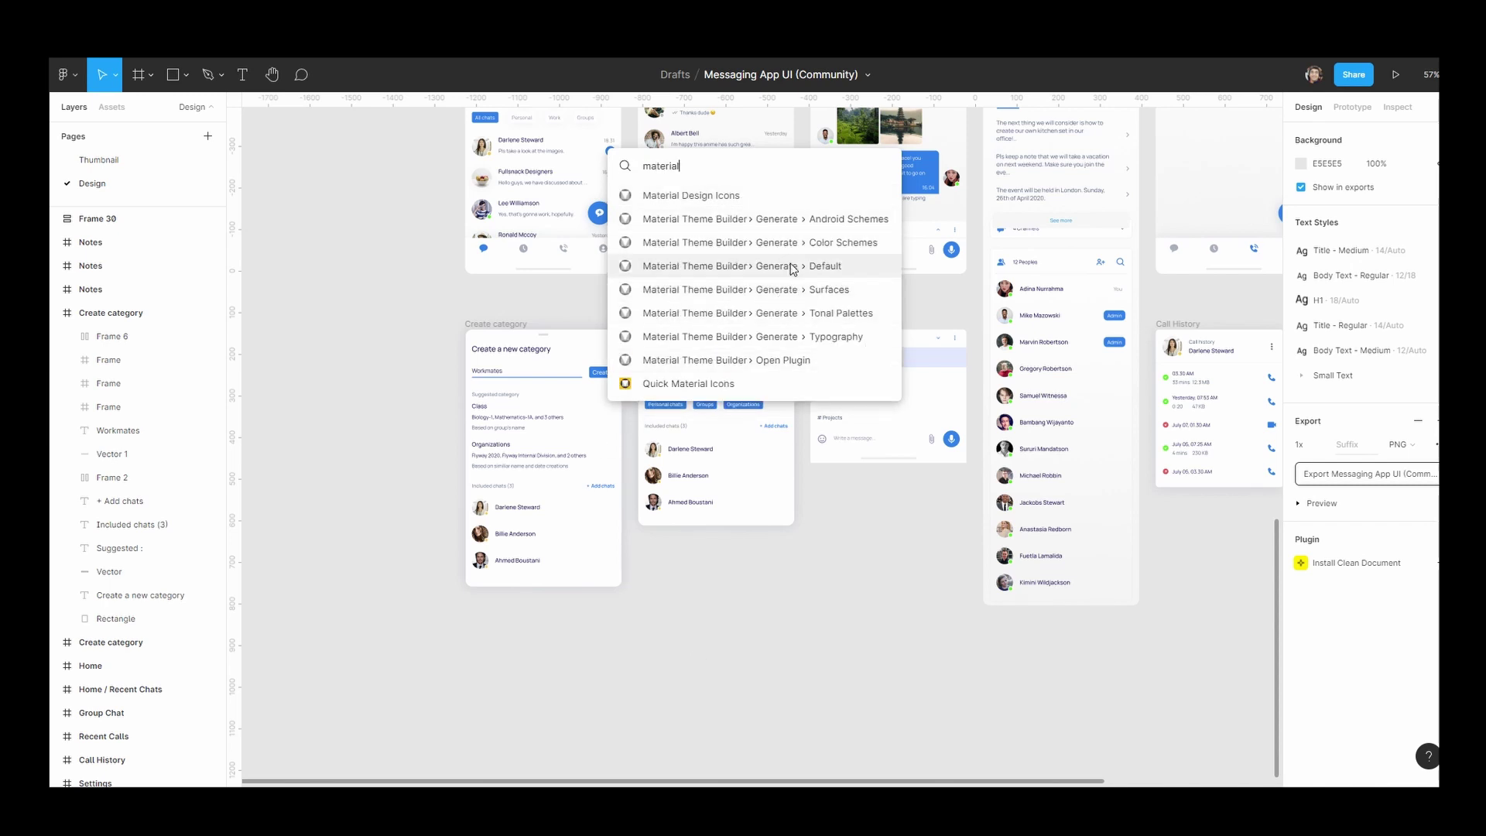
{"action": "left_click", "coordinate": [787, 360]}
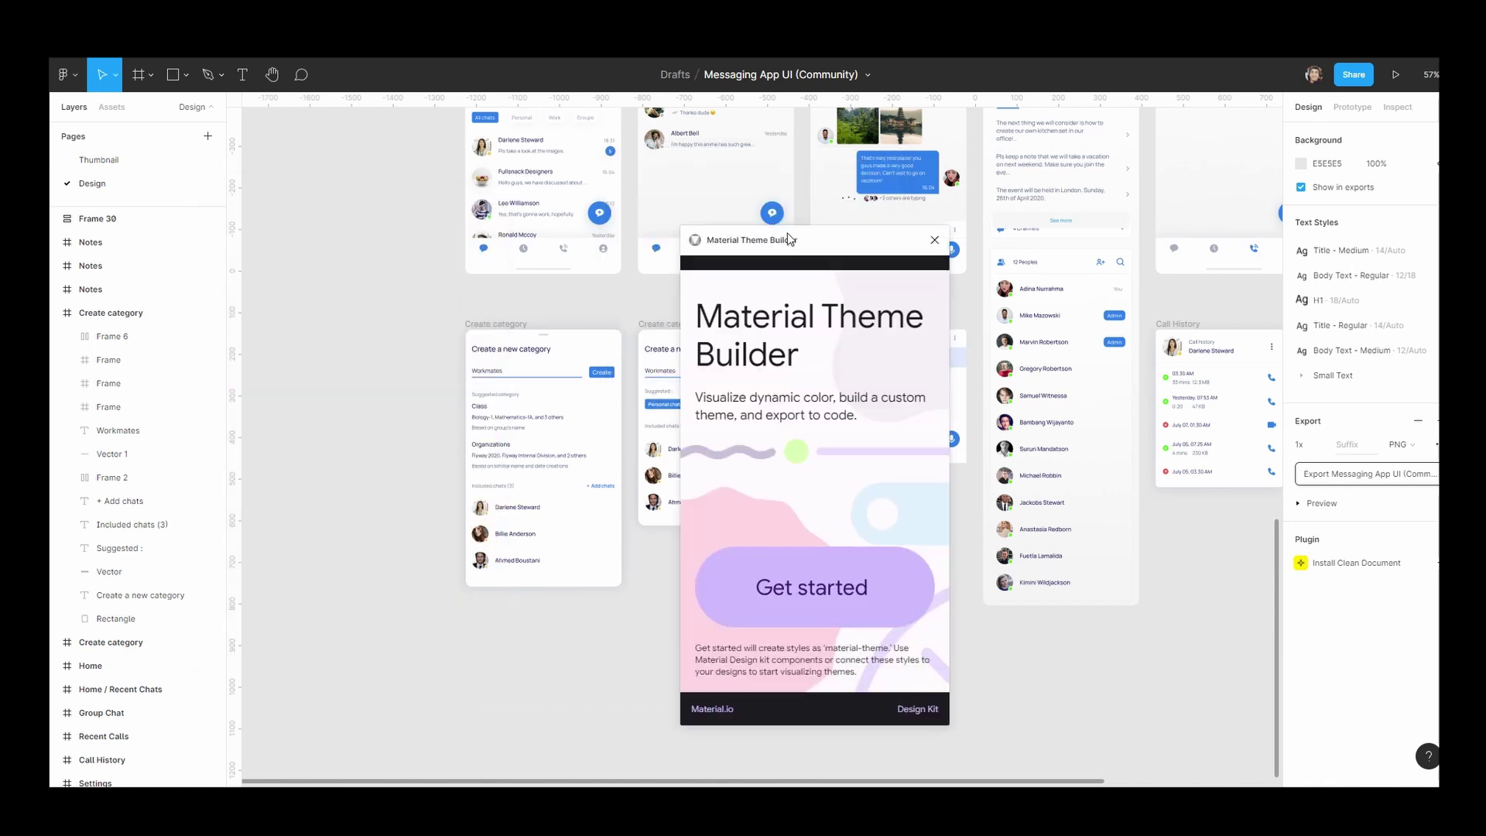
{"action": "left_click_drag", "start_coordinate": [823, 231], "coordinate": [1030, 231]}
{"action": "left_click", "coordinate": [1076, 570]}
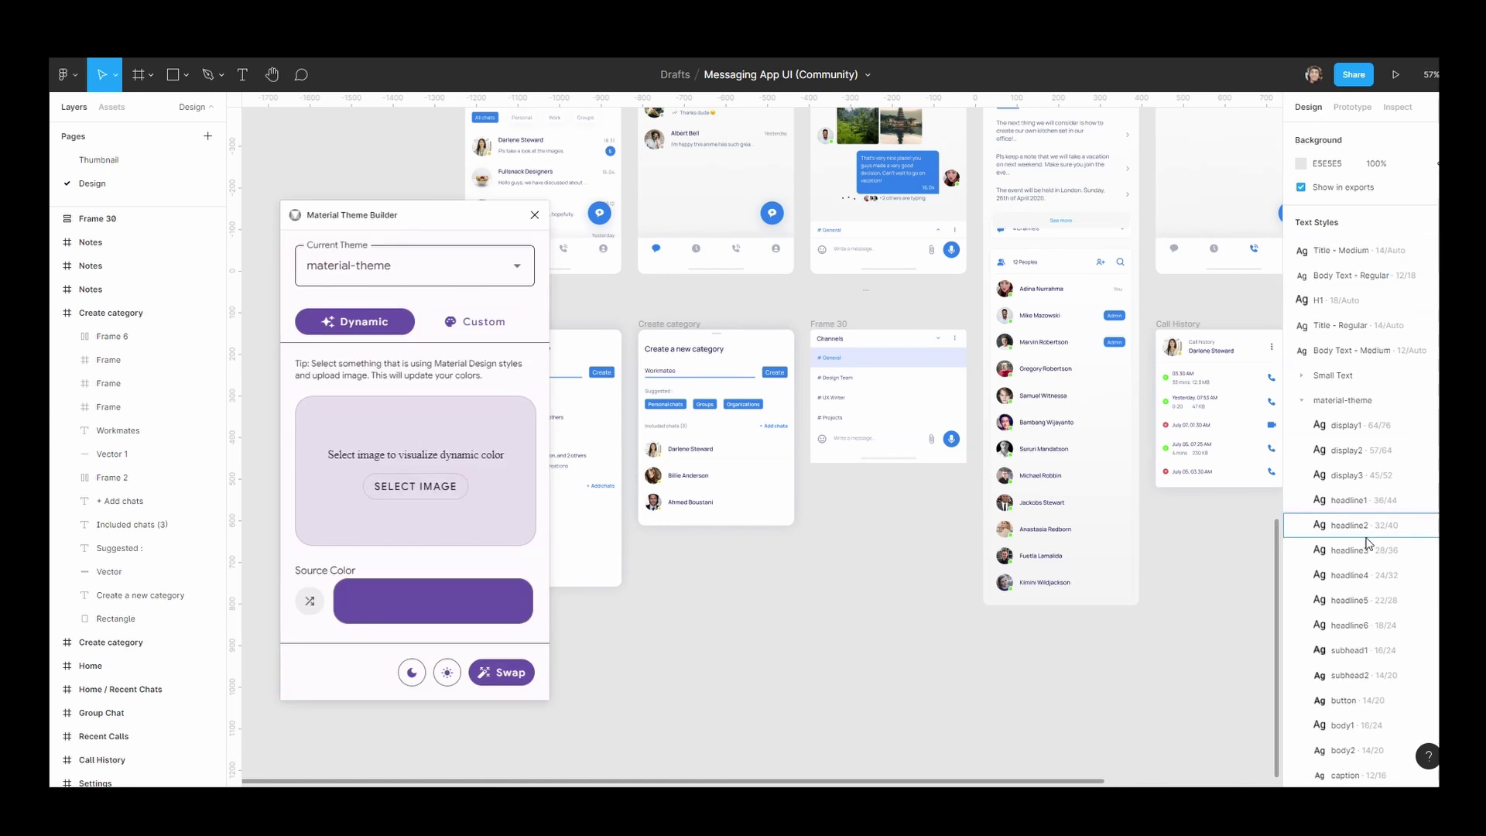
Expand material-theme Color Styles › sys › light to show the light swatches.
{"action": "scroll", "coordinate": [1370, 536], "scroll_direction": "down", "scroll_amount": 4}
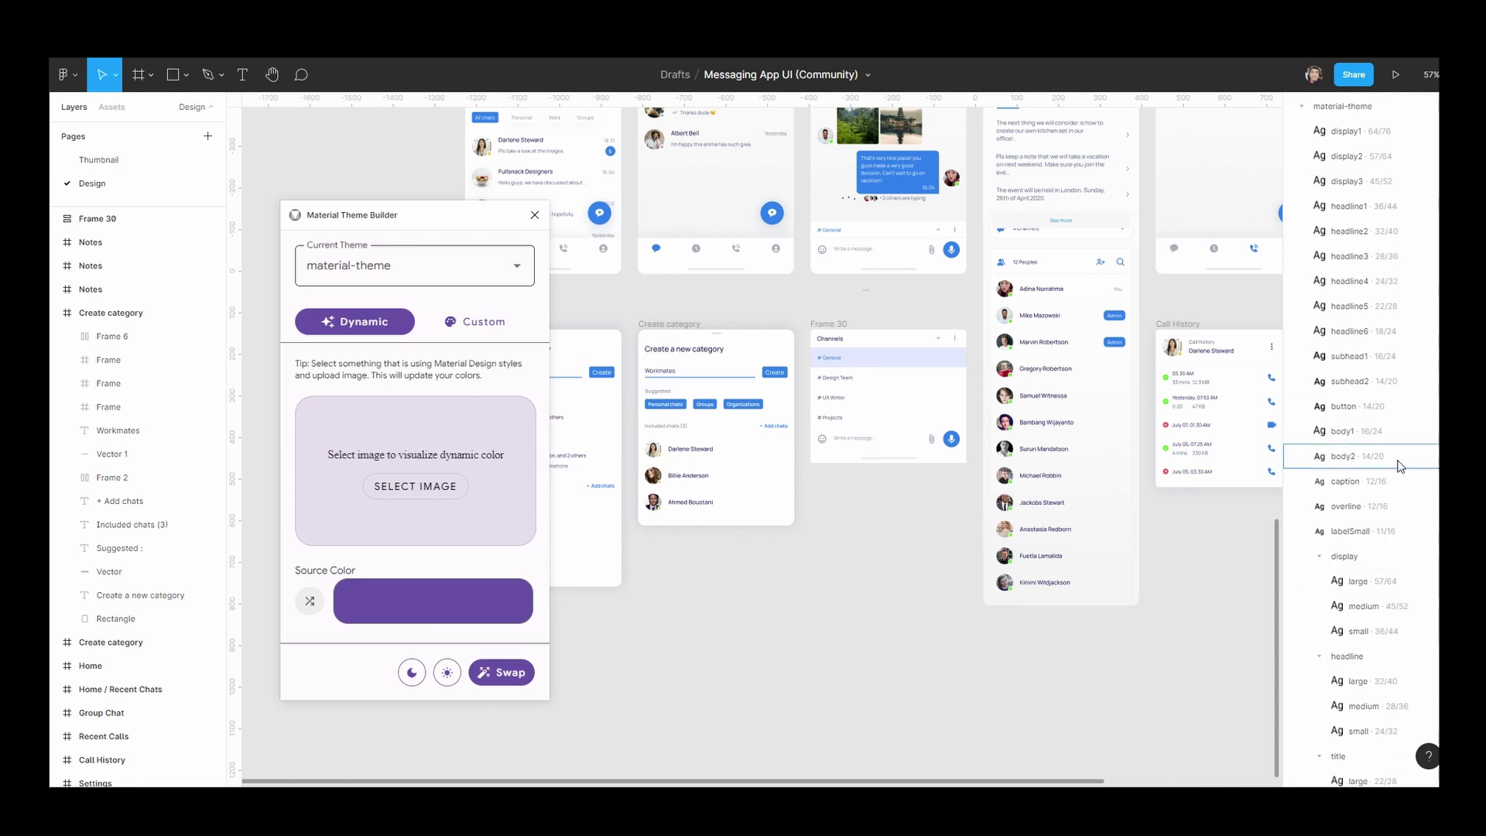
{"action": "scroll", "coordinate": [1372, 529], "scroll_direction": "down", "scroll_amount": 7}
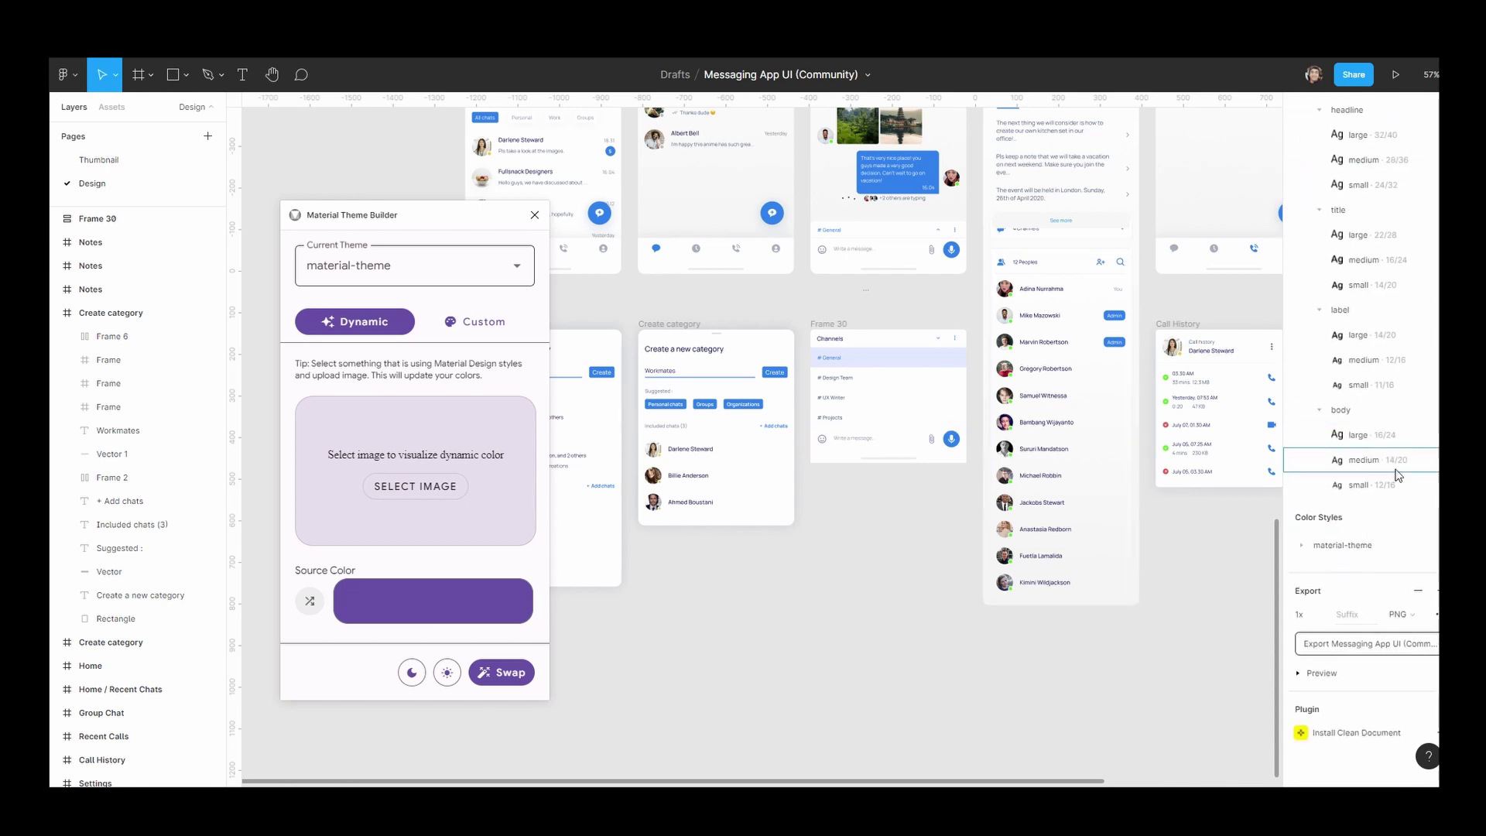
{"action": "left_click", "coordinate": [1303, 546]}
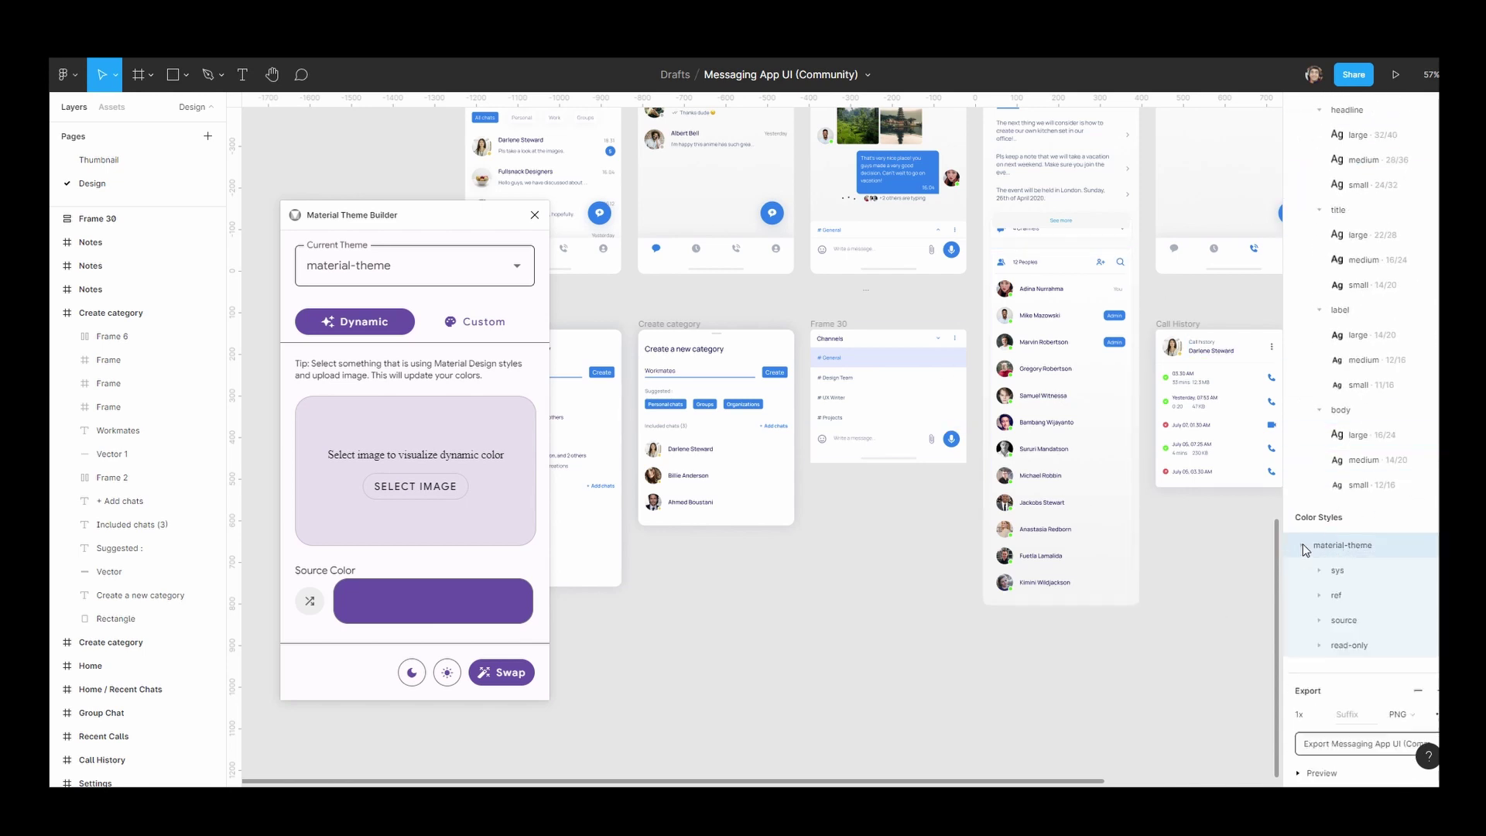
{"action": "left_click", "coordinate": [1319, 573]}
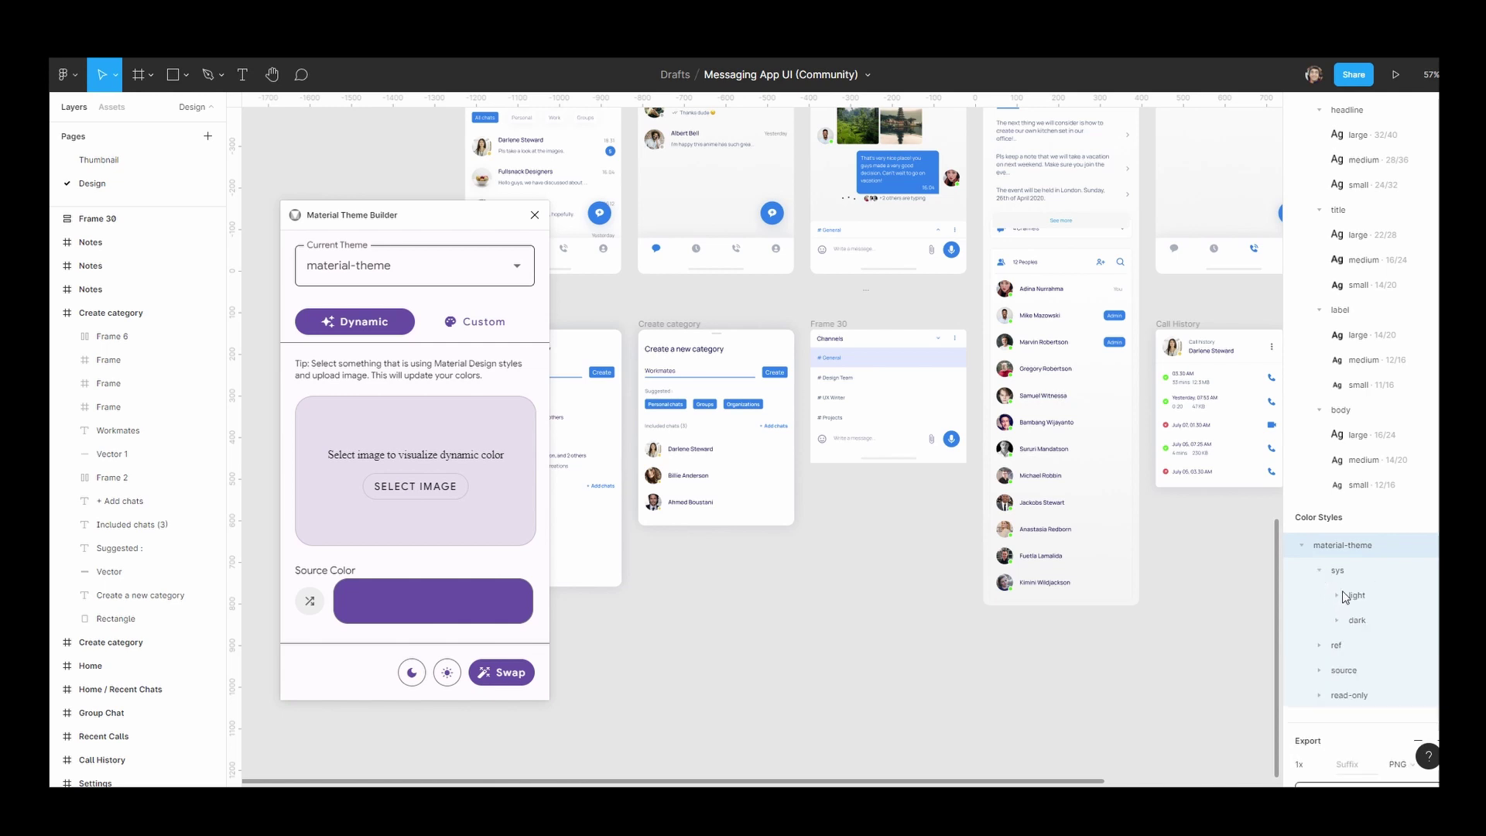
{"action": "left_click", "coordinate": [1337, 598]}
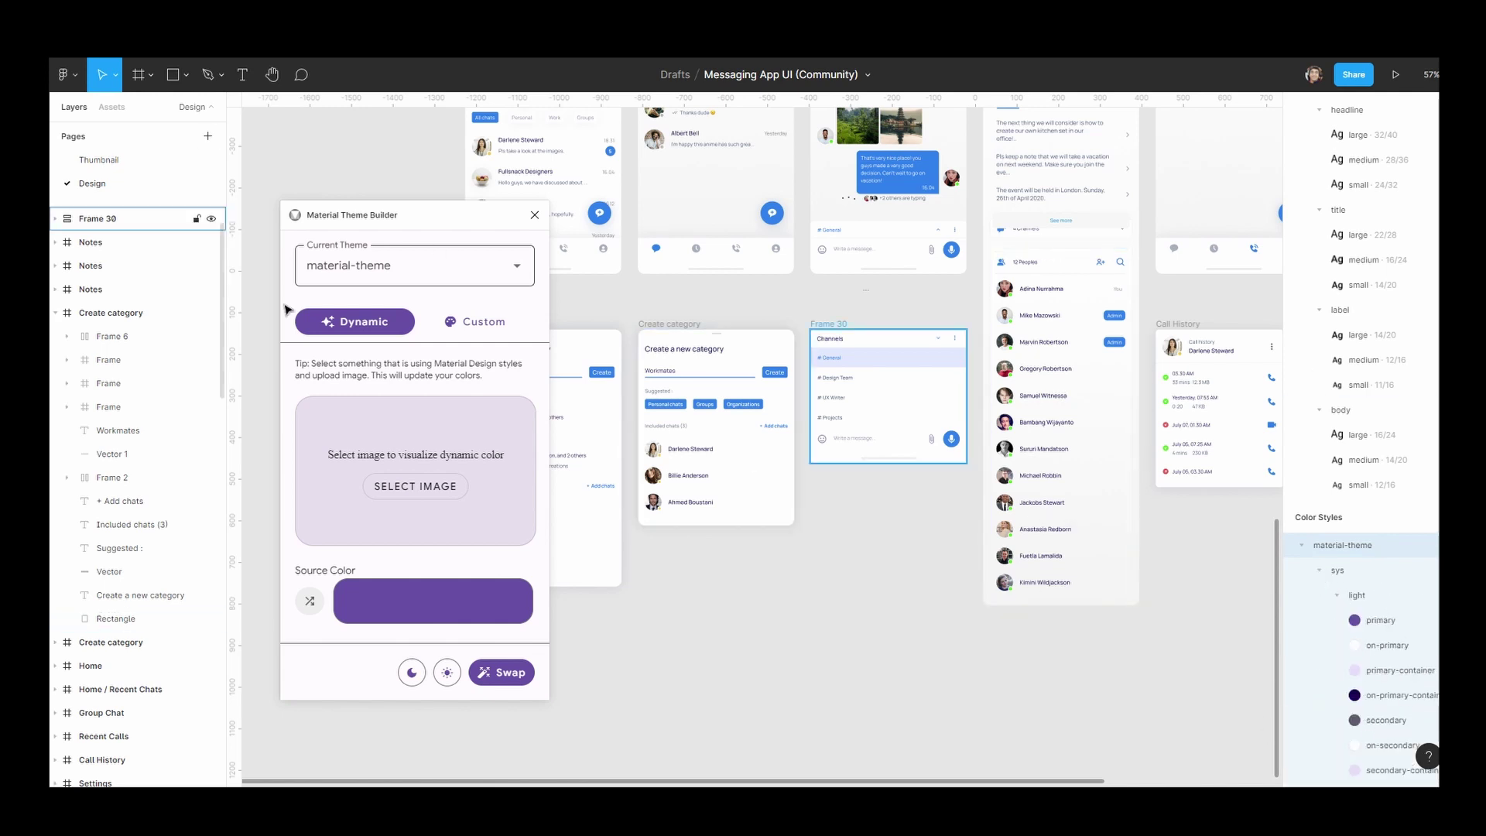
Glance at the Custom key colours, then derive the source colour from the Group Chat tree photo.
{"action": "scroll", "coordinate": [988, 653], "scroll_direction": "down", "scroll_amount": 3}
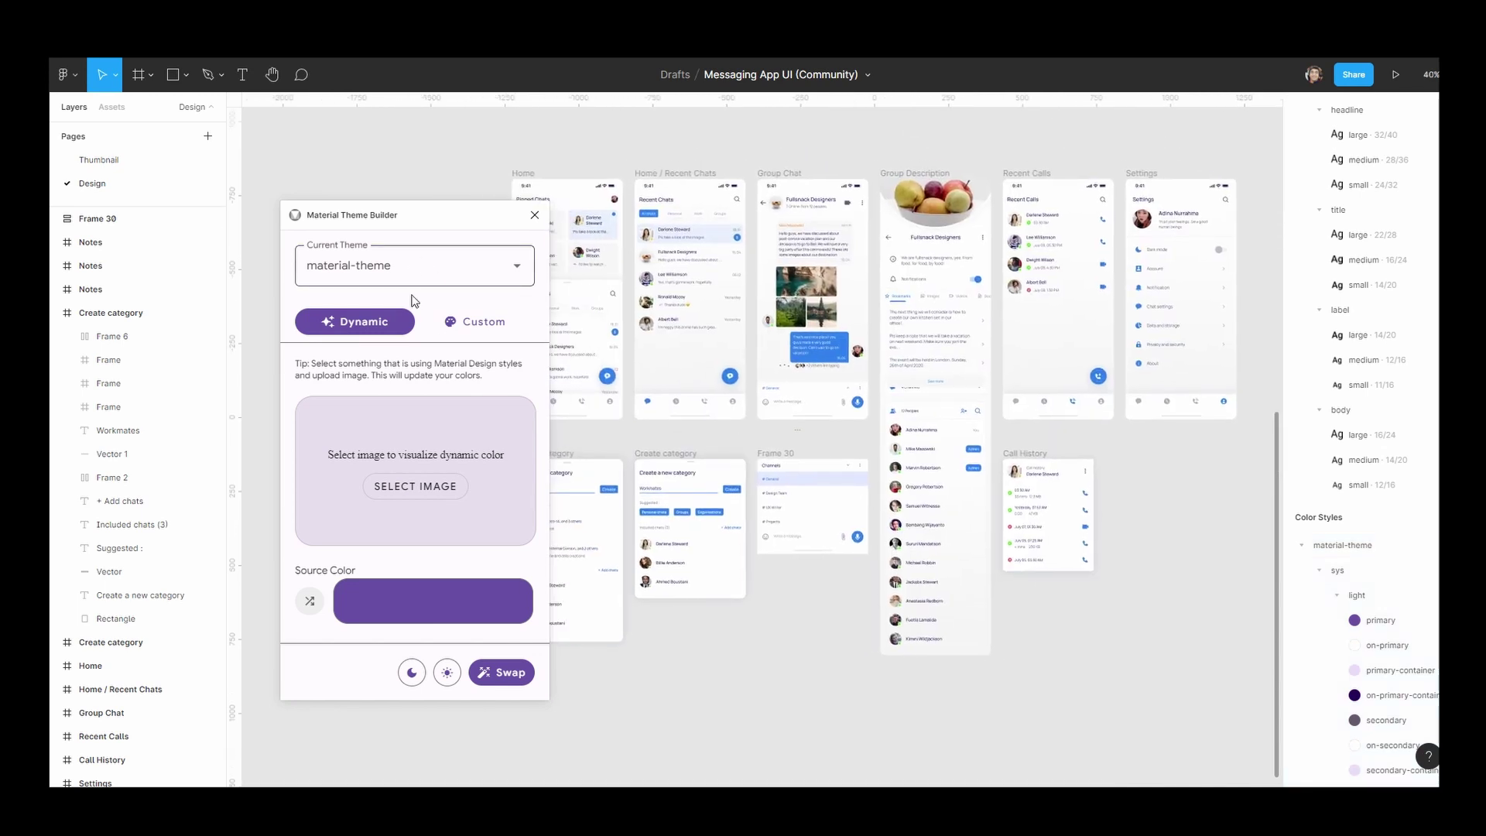
{"action": "left_click", "coordinate": [483, 324]}
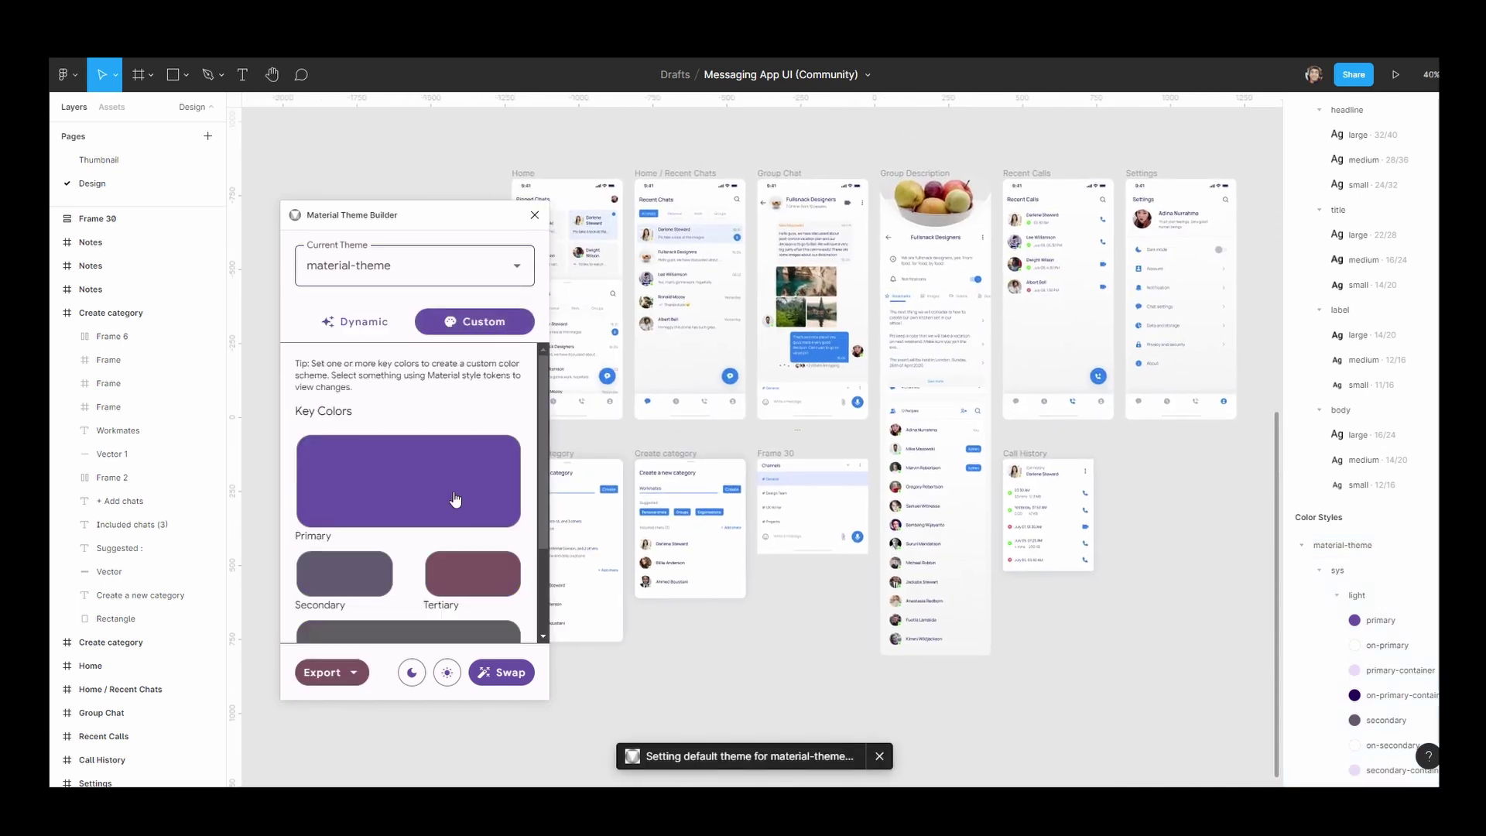
{"action": "scroll", "coordinate": [454, 501], "scroll_direction": "down", "scroll_amount": 3}
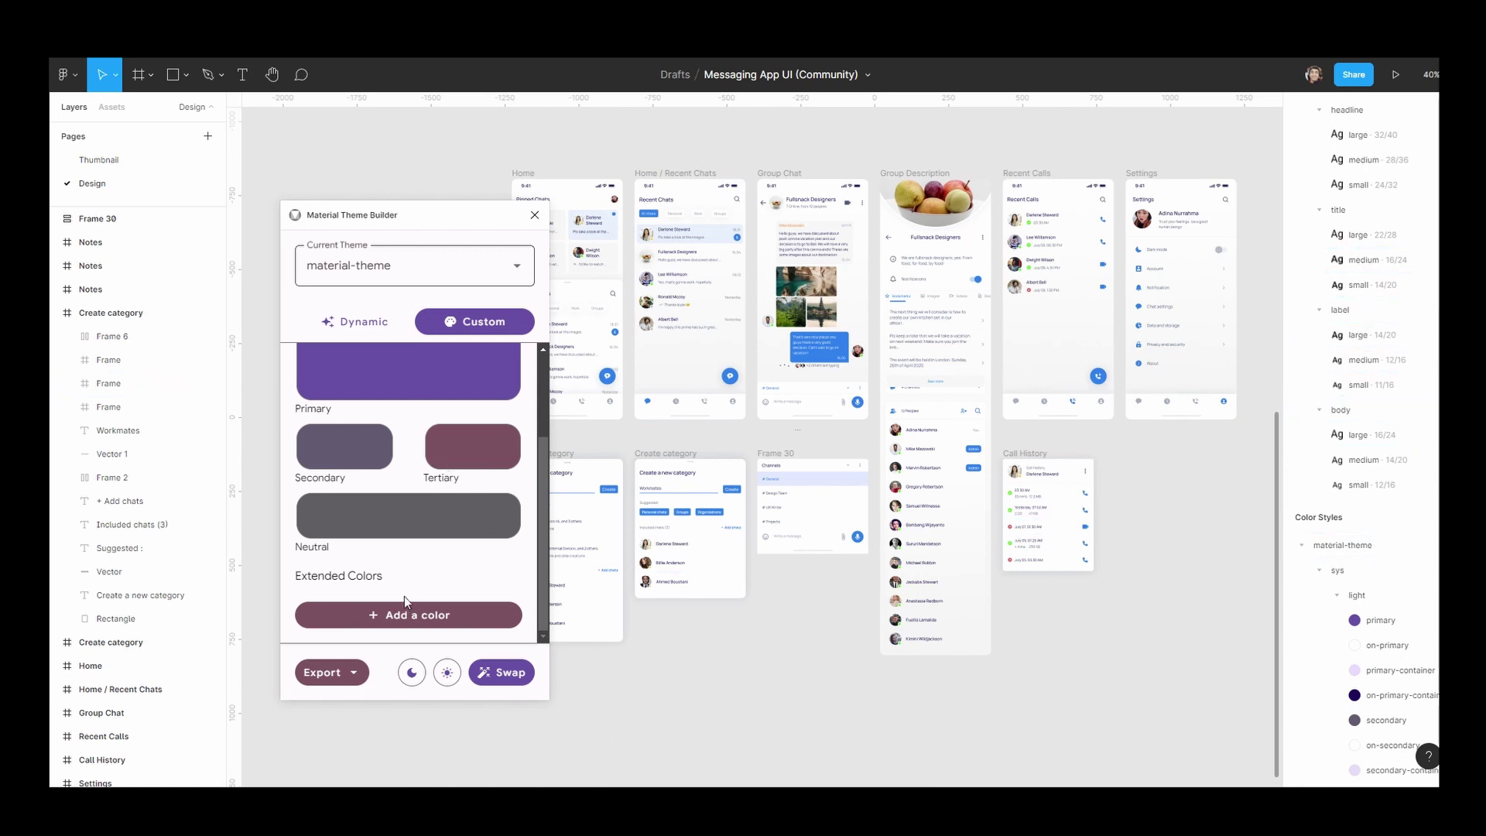
{"action": "scroll", "coordinate": [405, 542], "scroll_direction": "up", "scroll_amount": 5}
{"action": "left_click", "coordinate": [371, 322]}
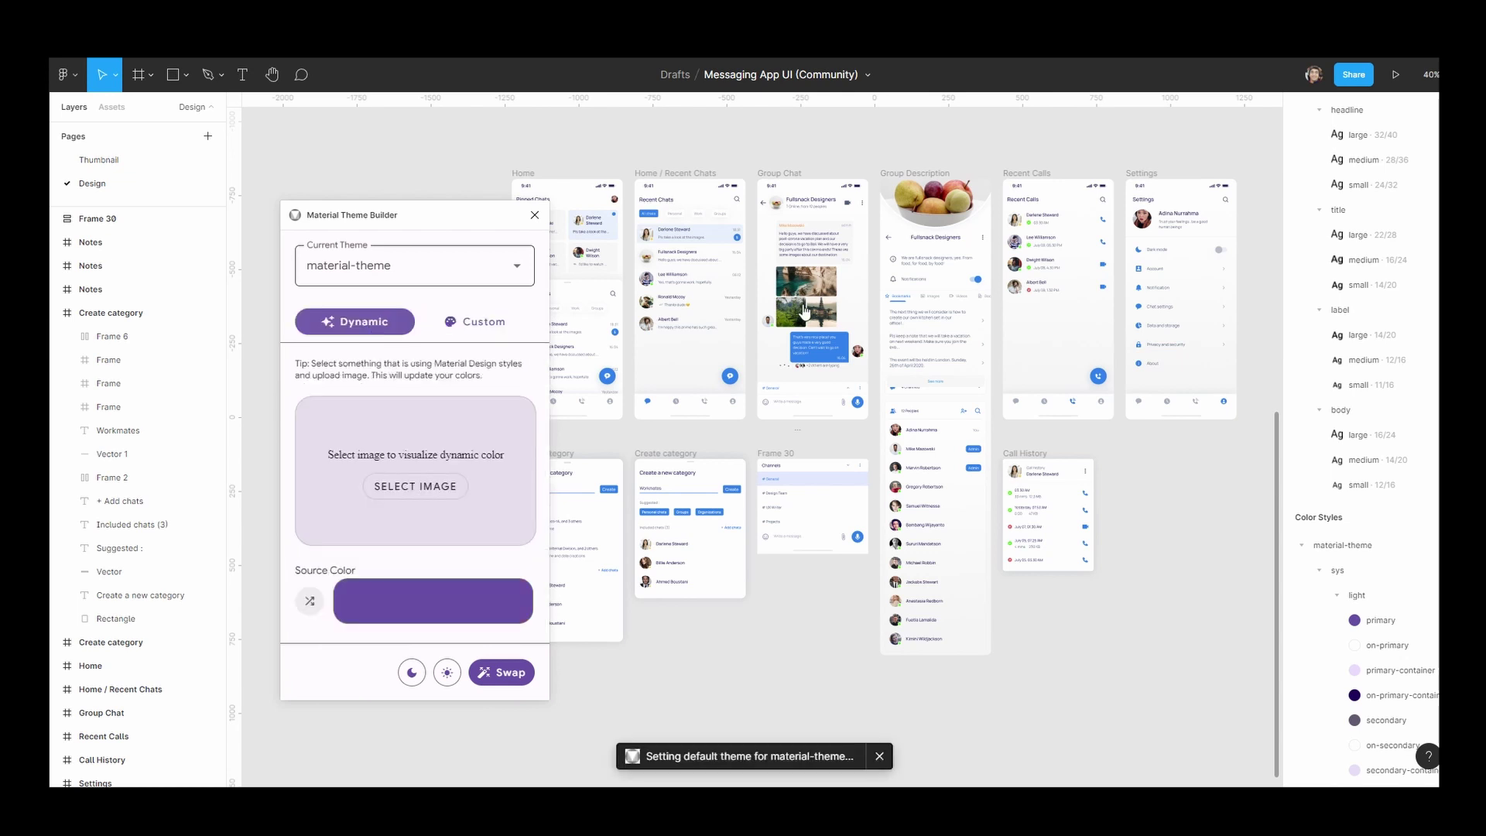
{"action": "scroll", "coordinate": [805, 312], "scroll_direction": "up", "scroll_amount": 5}
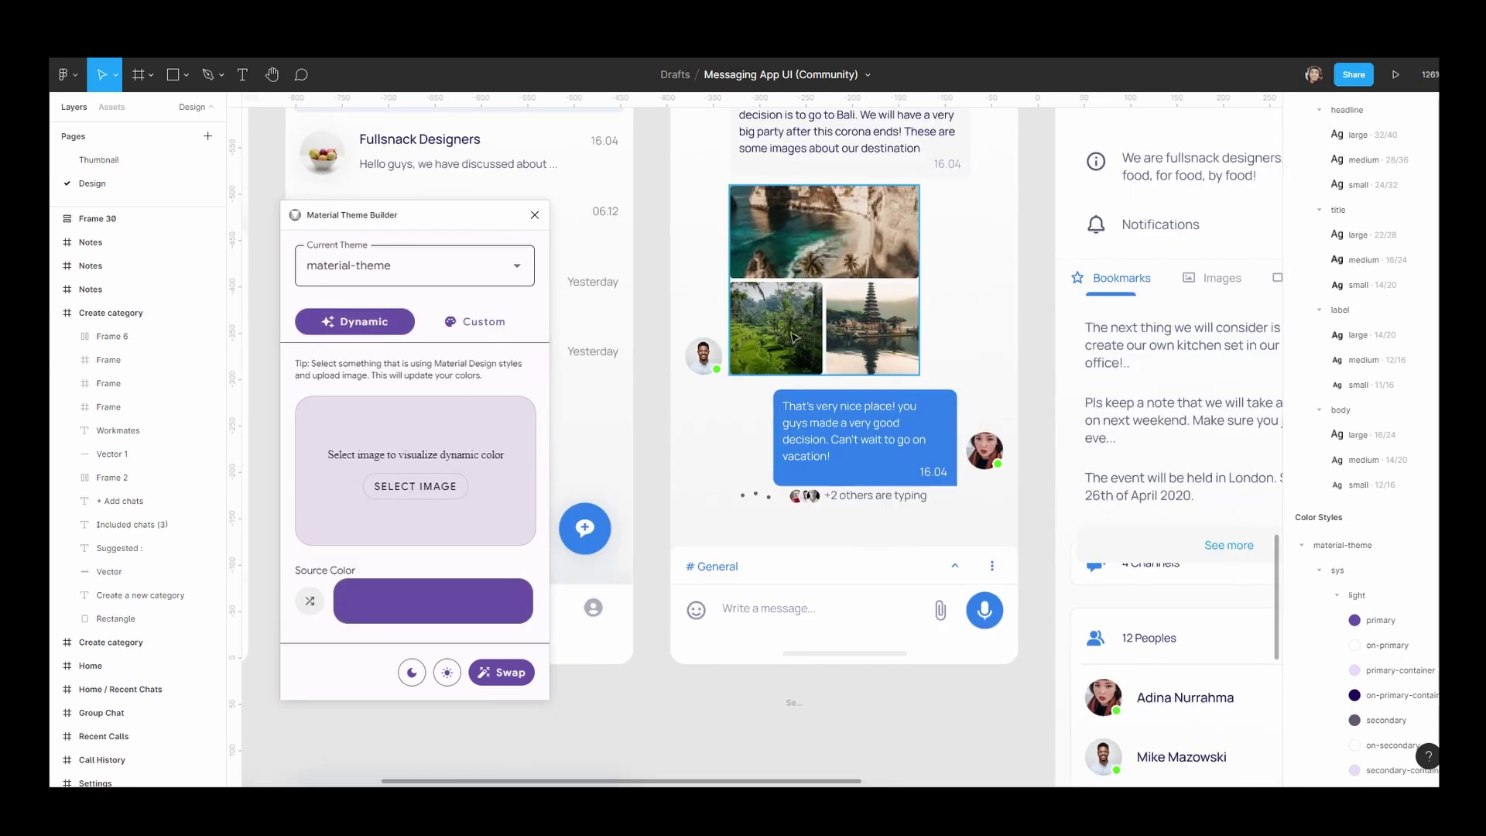
{"action": "double_click", "coordinate": [782, 332]}
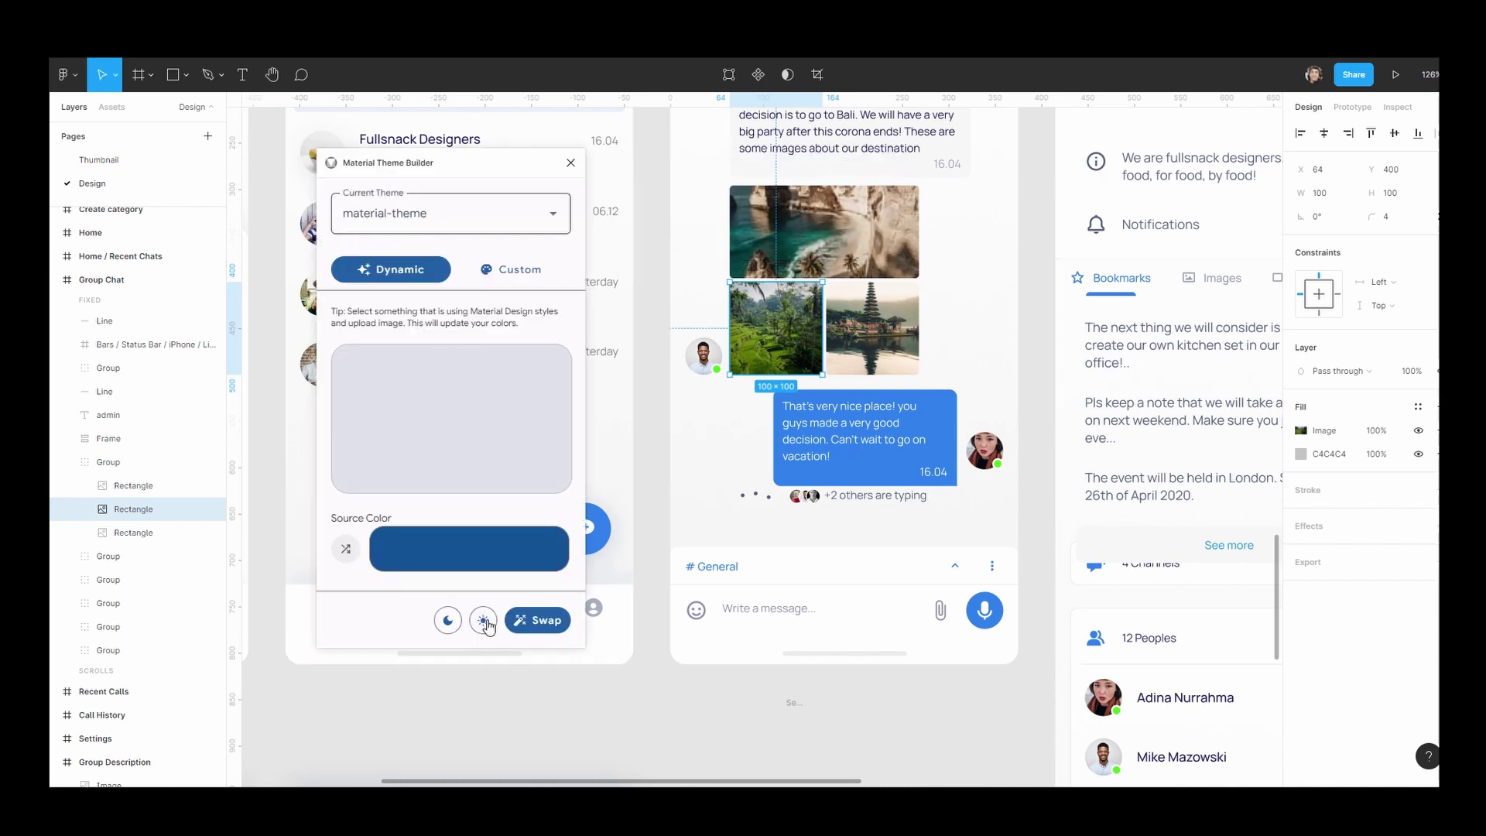
Swap the selection between light and dark themes, then zoom out and deselect.
{"action": "left_click", "coordinate": [485, 622]}
{"action": "left_click", "coordinate": [448, 623]}
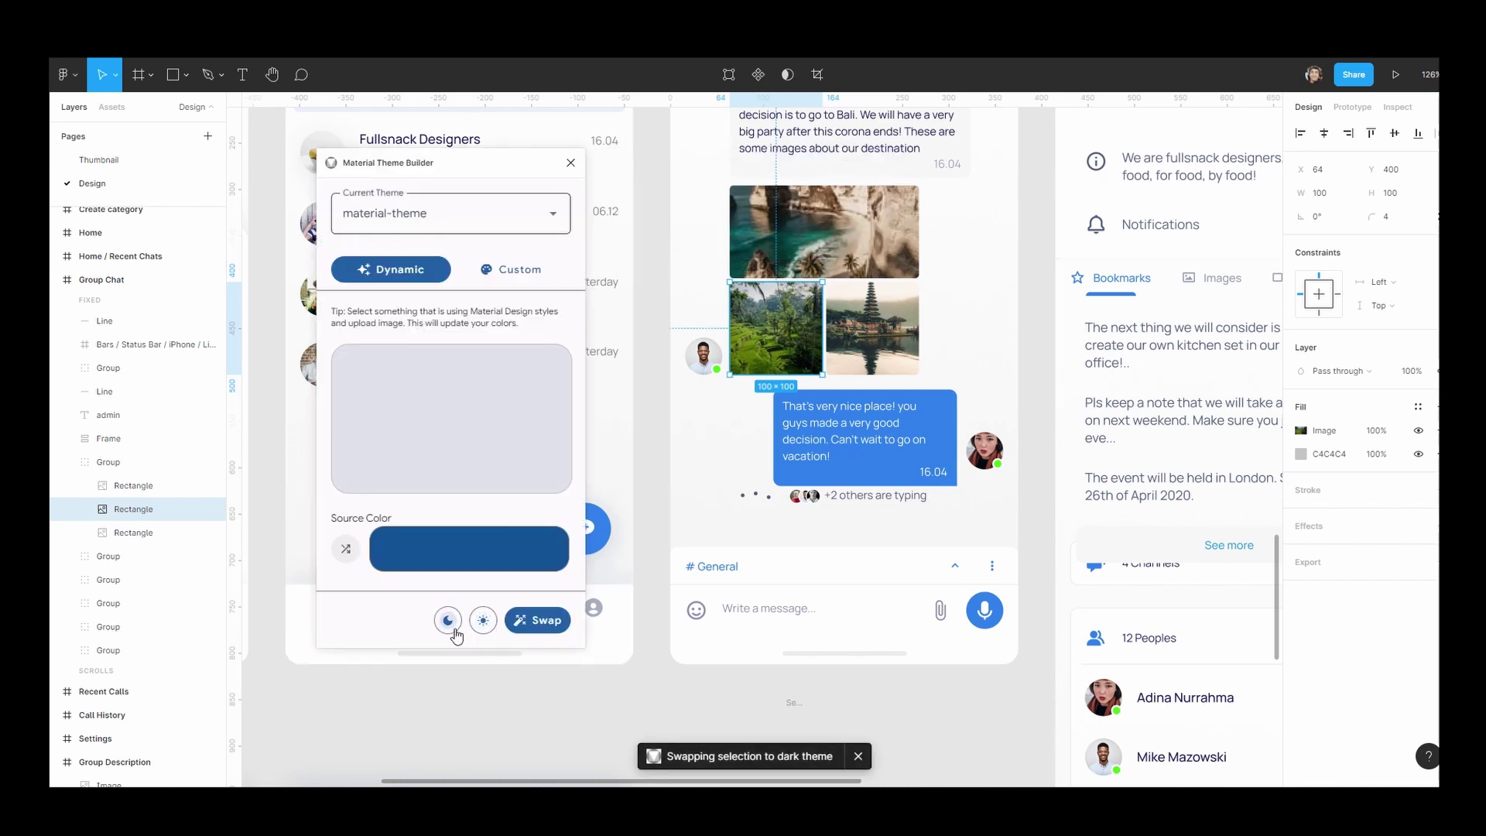
{"action": "key", "text": "shift+1"}
{"action": "left_click", "coordinate": [1054, 372]}
Collapse the light colour styles, expand dark, and open the Current Theme list.
{"action": "scroll", "coordinate": [1347, 464], "scroll_direction": "down", "scroll_amount": 1}
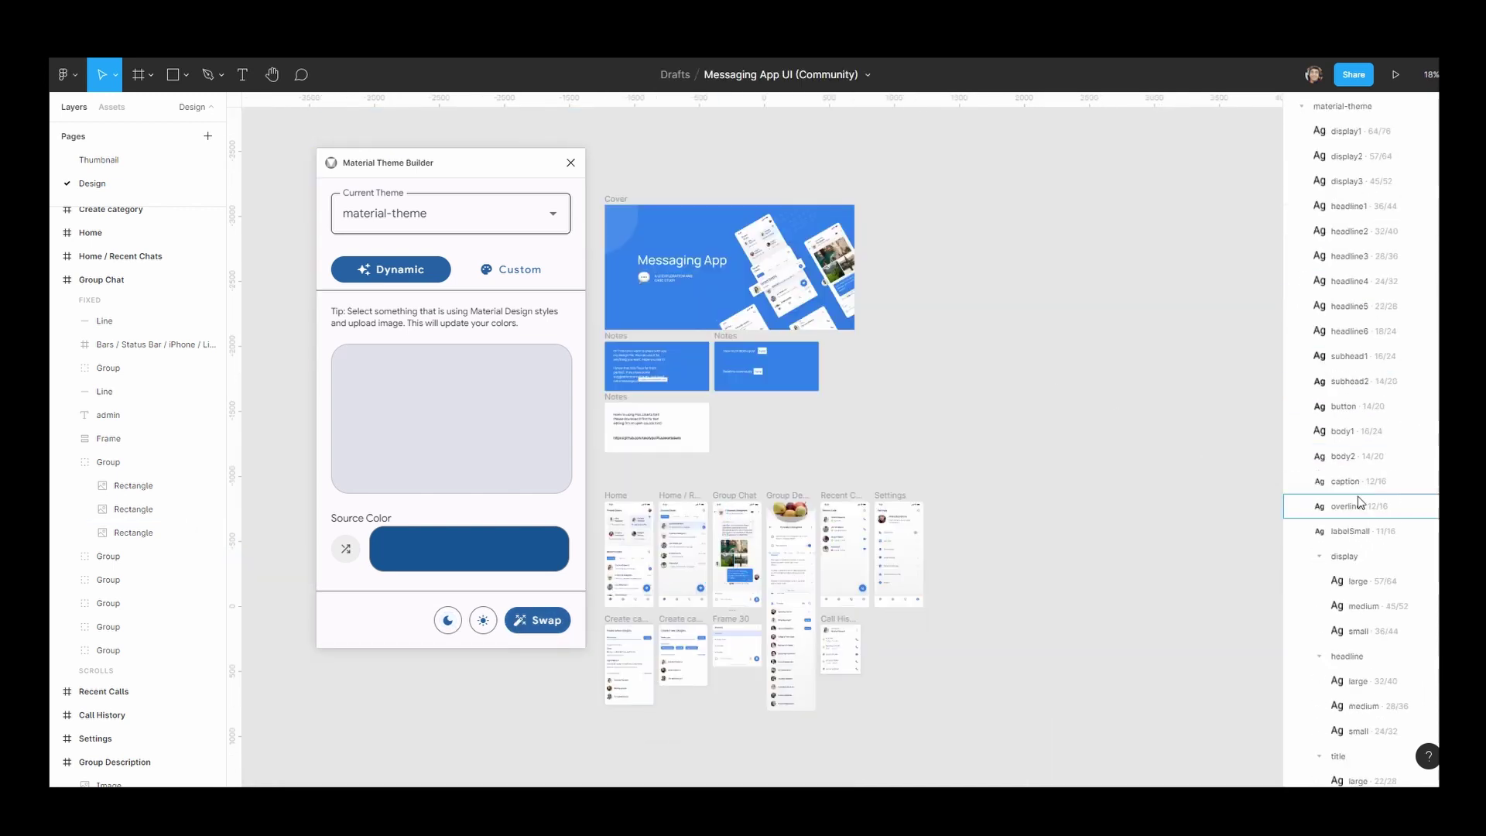
{"action": "scroll", "coordinate": [1359, 501], "scroll_direction": "down", "scroll_amount": 10}
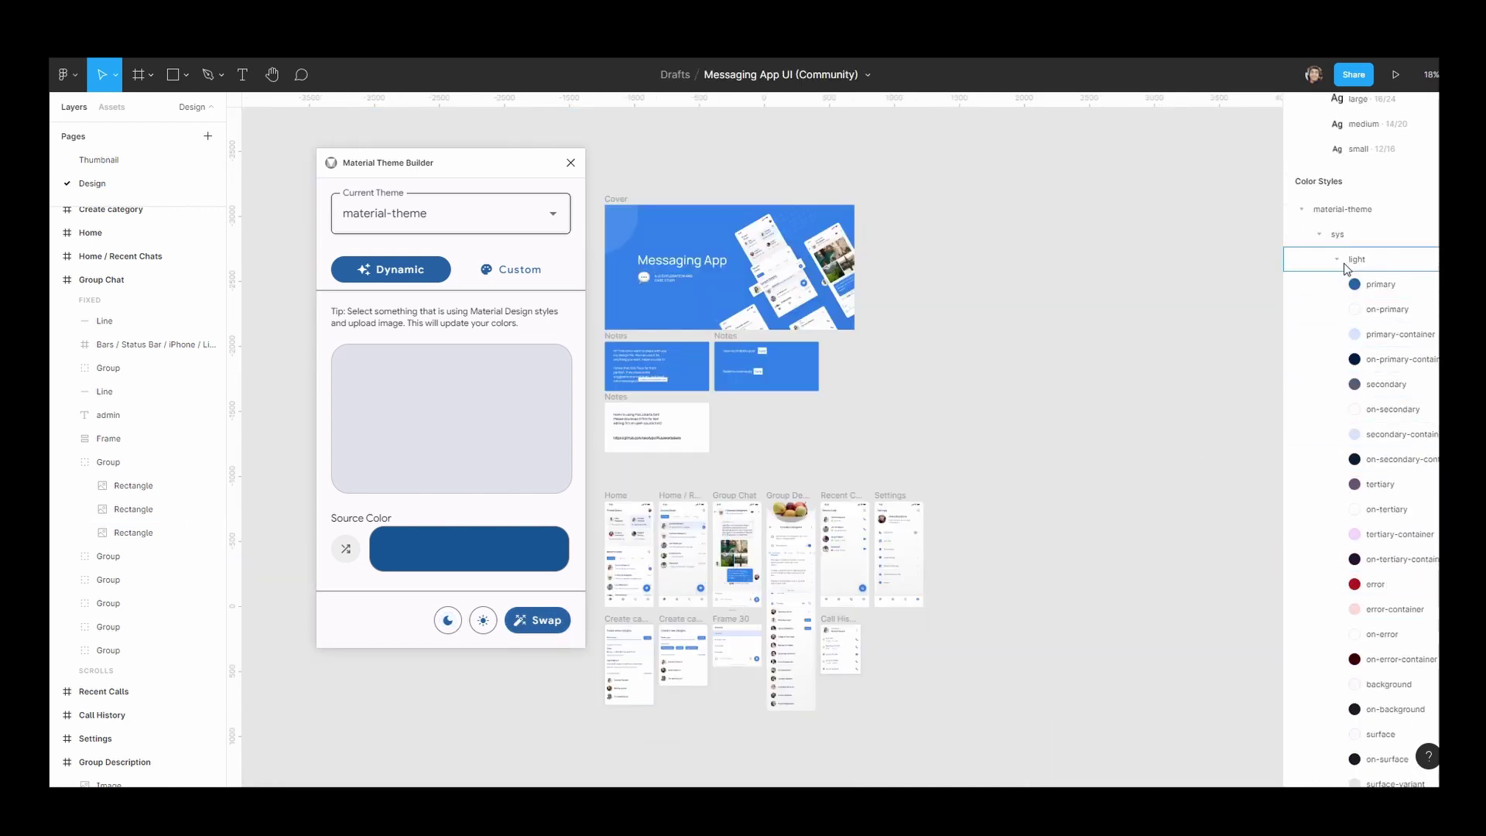
{"action": "left_click", "coordinate": [1337, 263]}
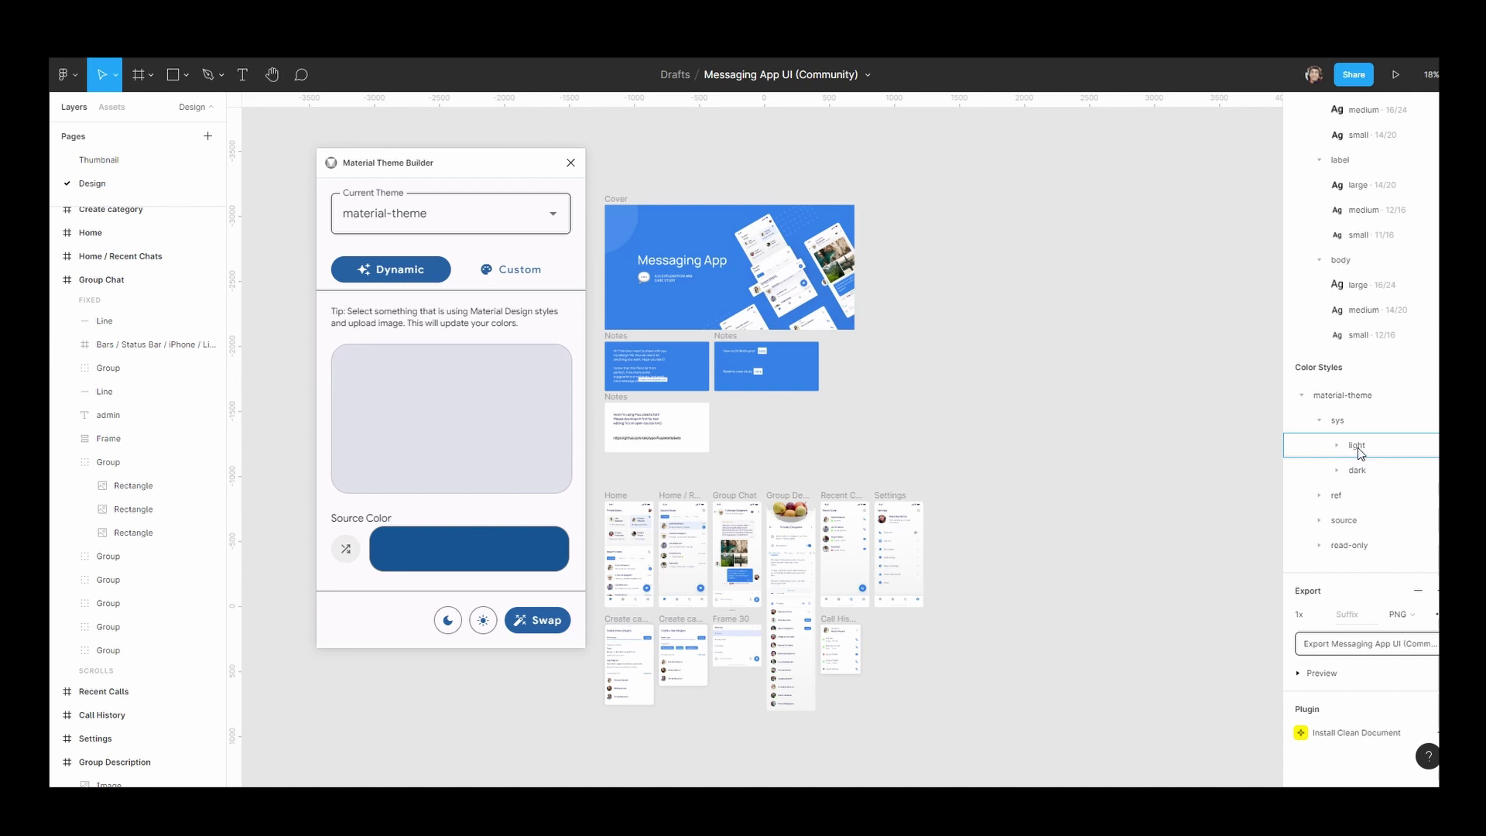
{"action": "left_click", "coordinate": [1338, 470]}
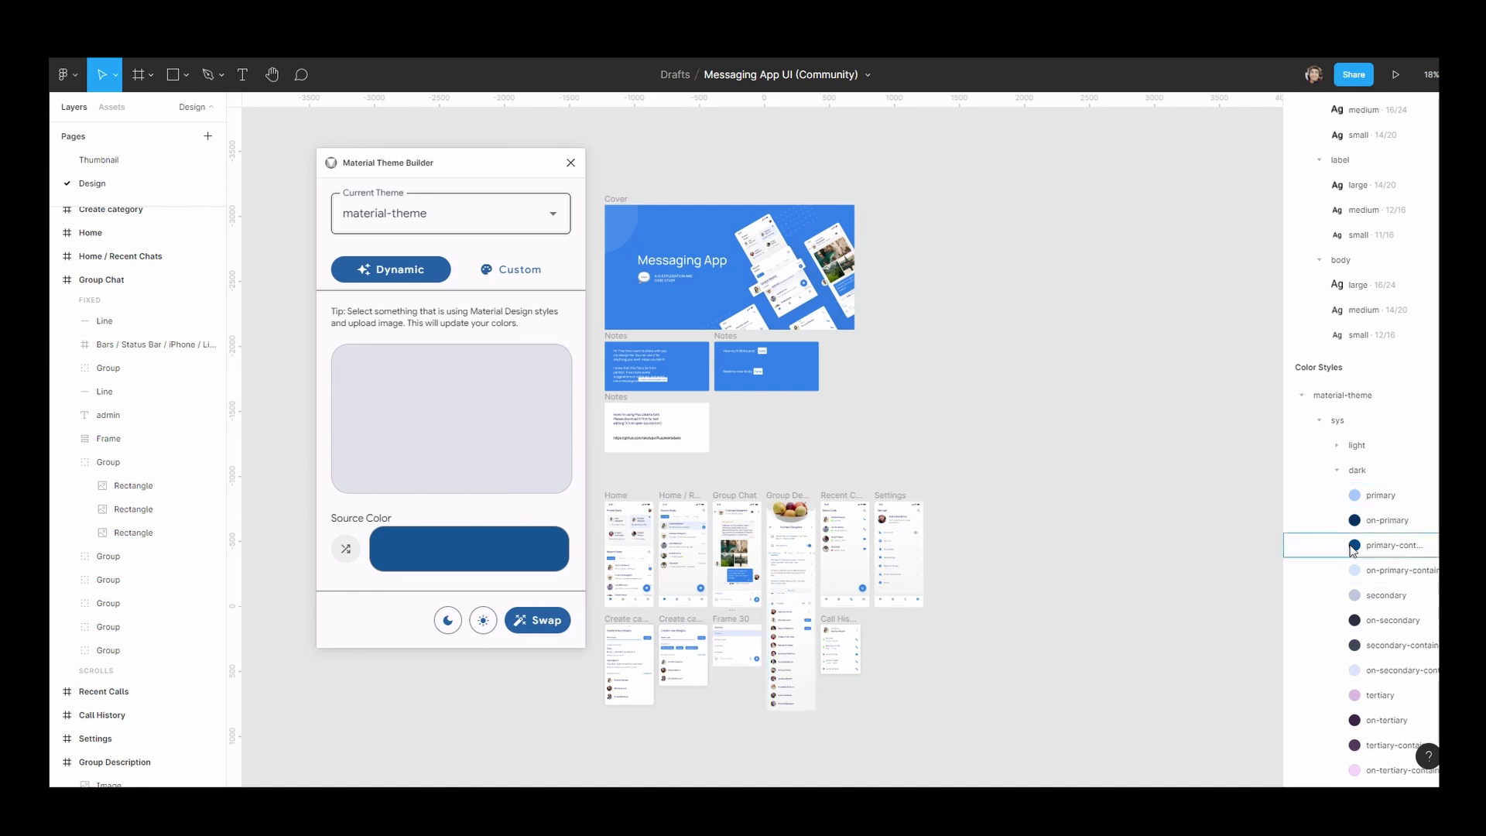
{"action": "left_click", "coordinate": [426, 217]}
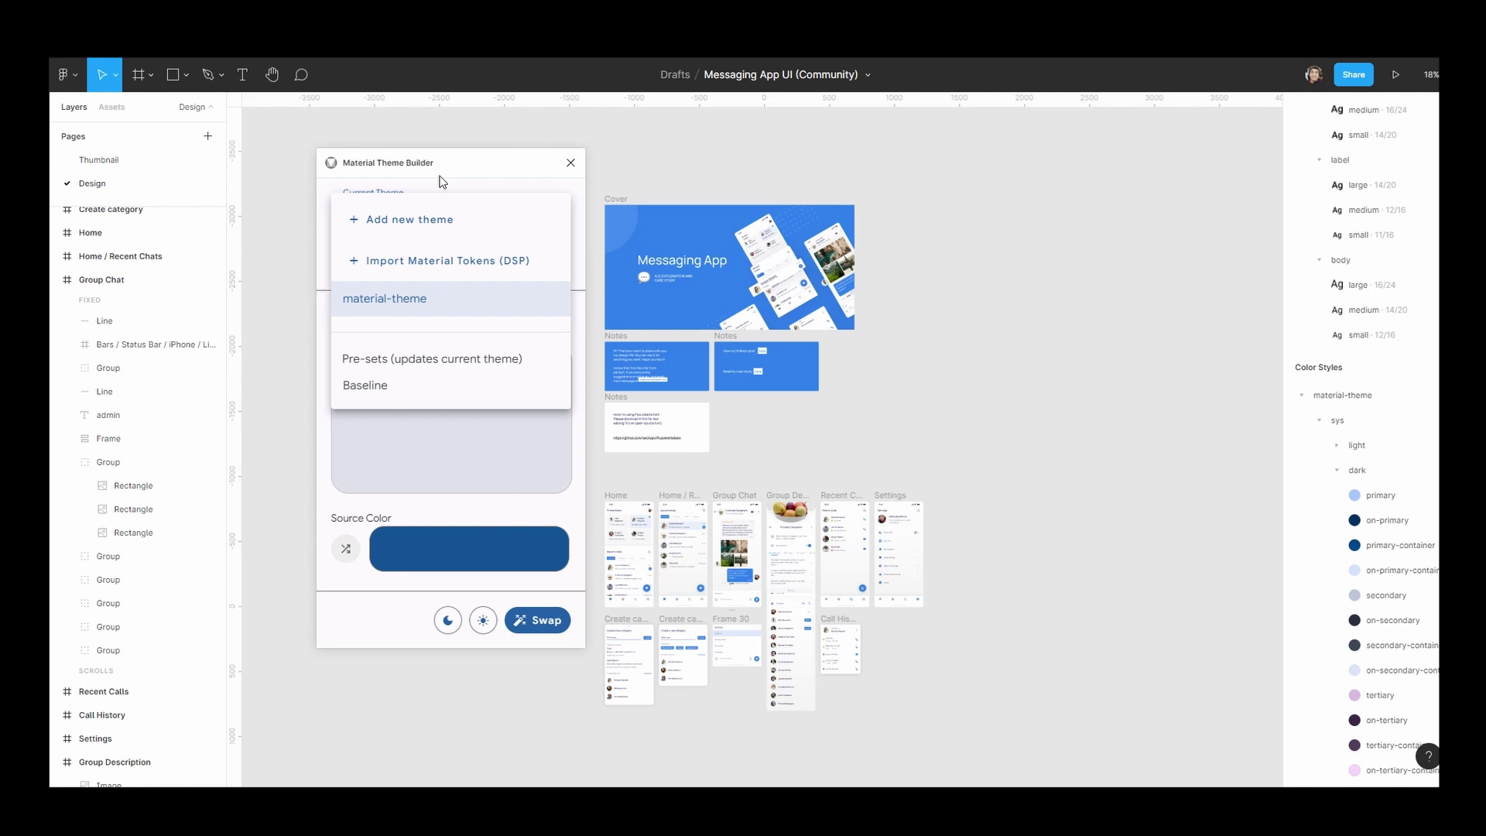
Create a Material Theme Builder theme named 'Punit' and keep it as the current theme.
{"action": "left_click", "coordinate": [441, 220]}
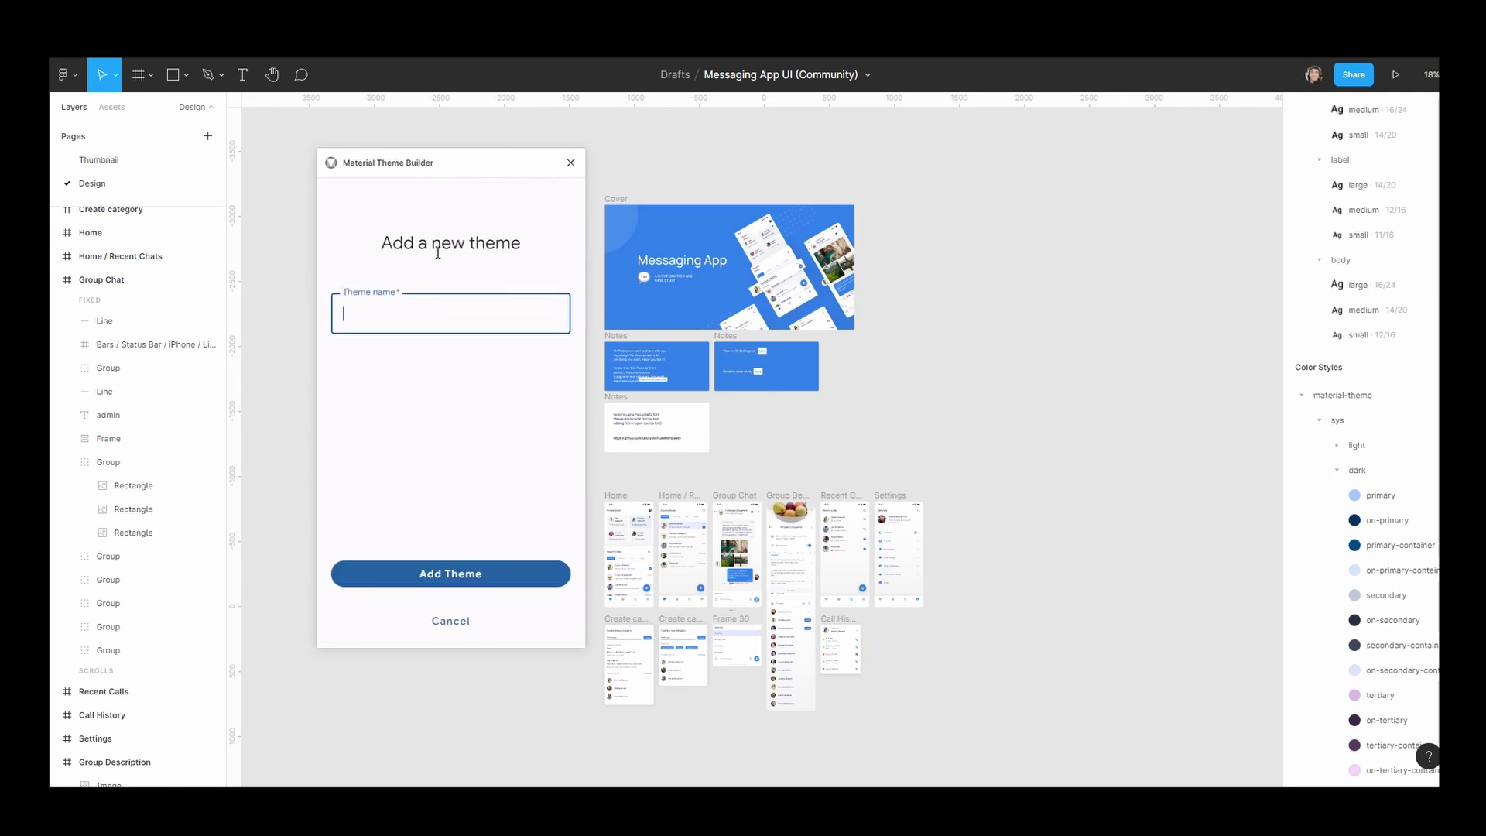
{"action": "type", "text": "Punit"}
{"action": "left_click", "coordinate": [476, 583]}
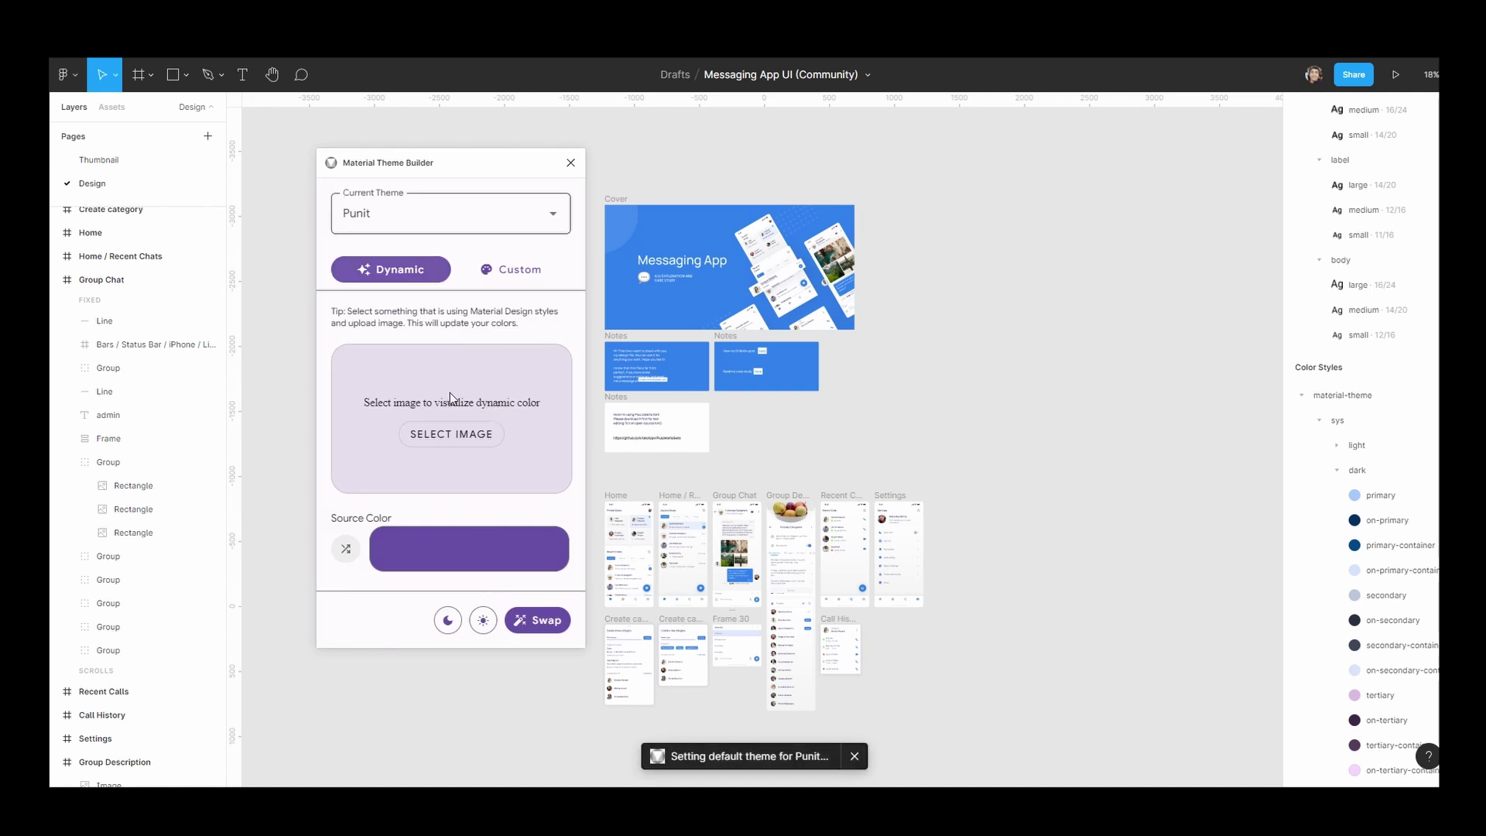
{"action": "left_click", "coordinate": [449, 213]}
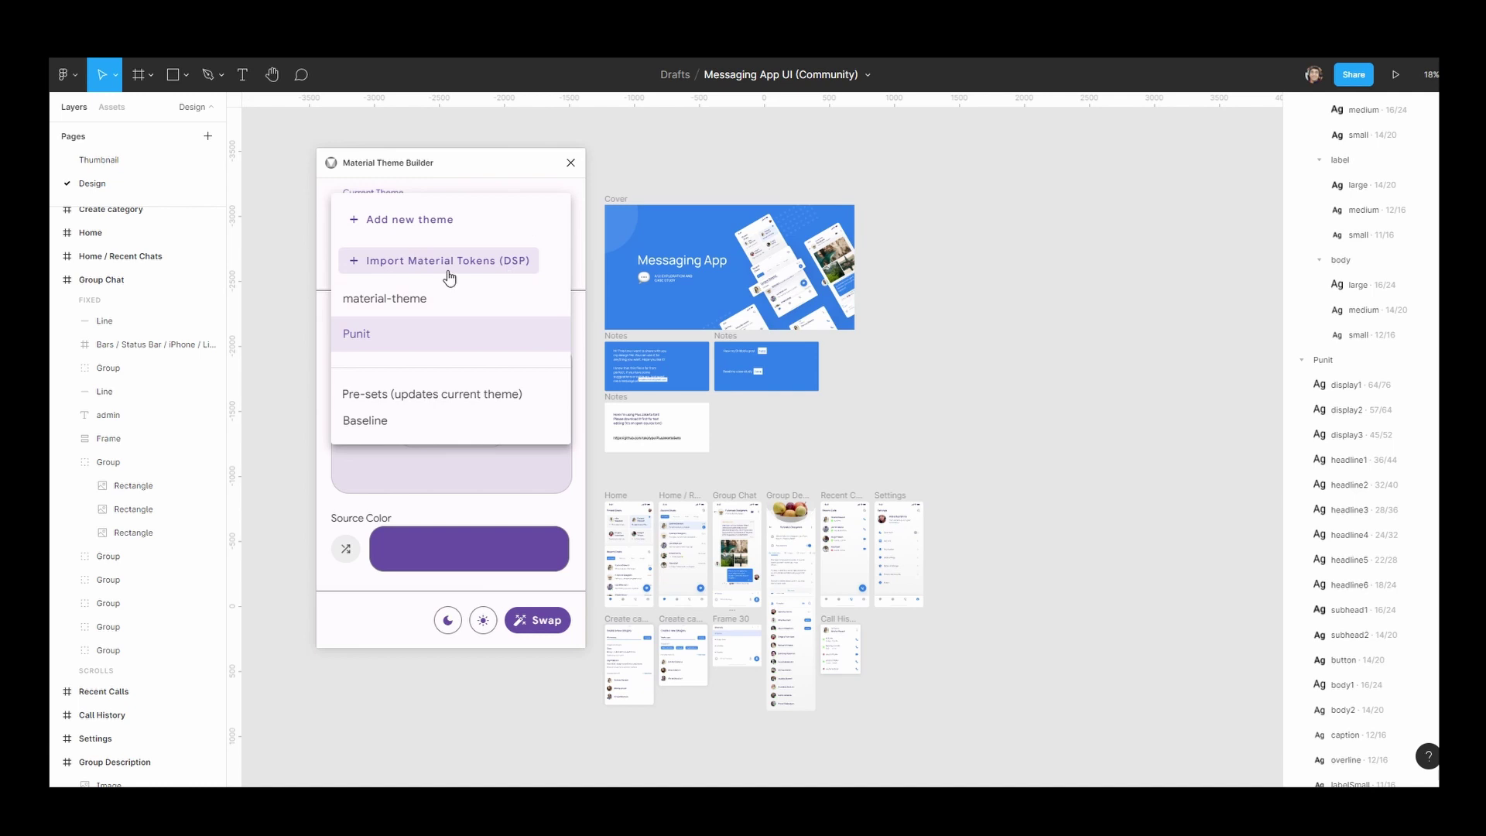
{"action": "left_click", "coordinate": [364, 424]}
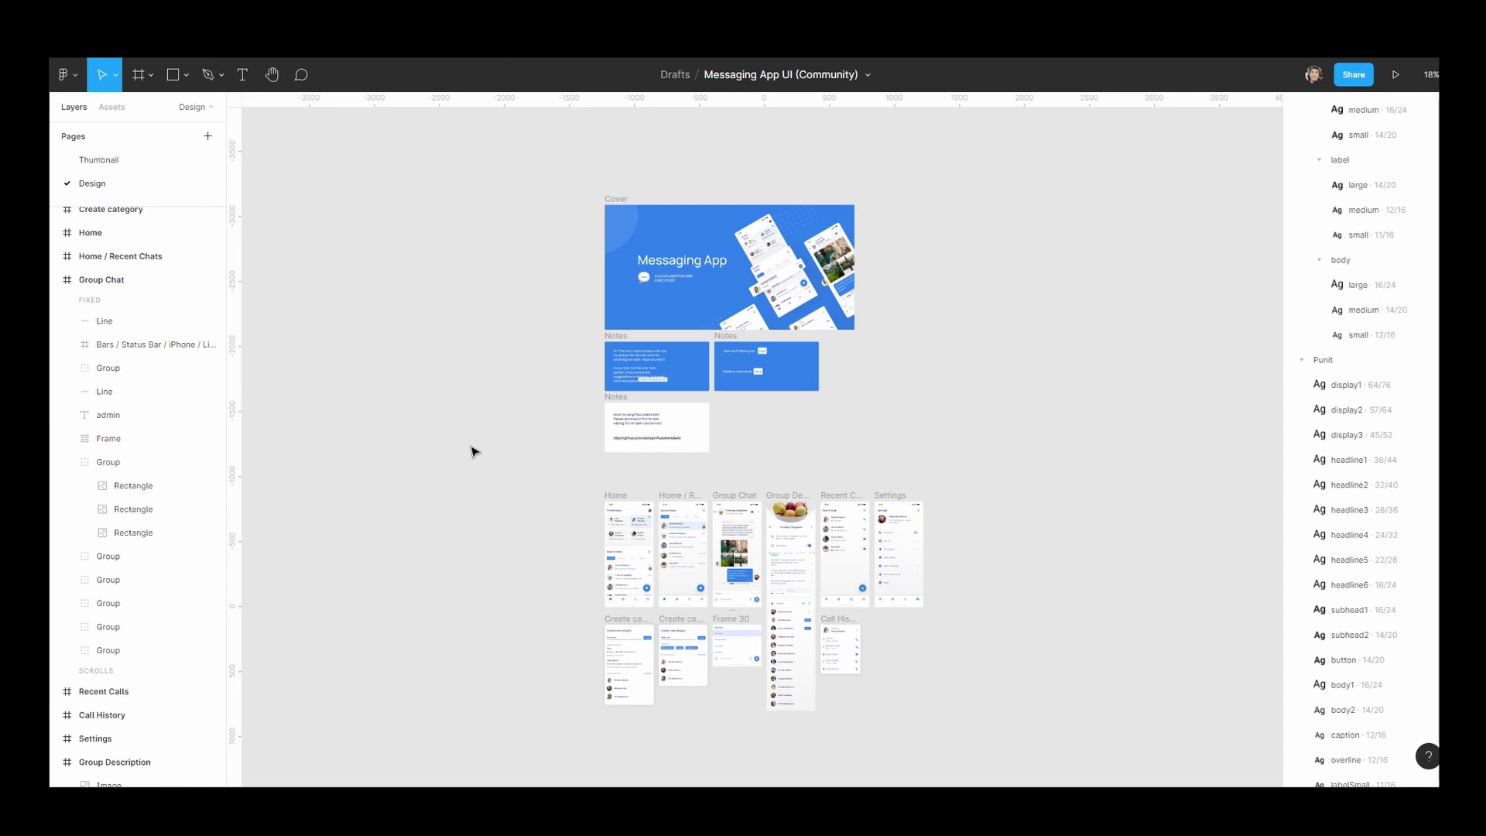
Launch the Befront plugin from a 'befront' quick-actions search and sign in with your account.
{"action": "key", "text": "ctrl+slash"}
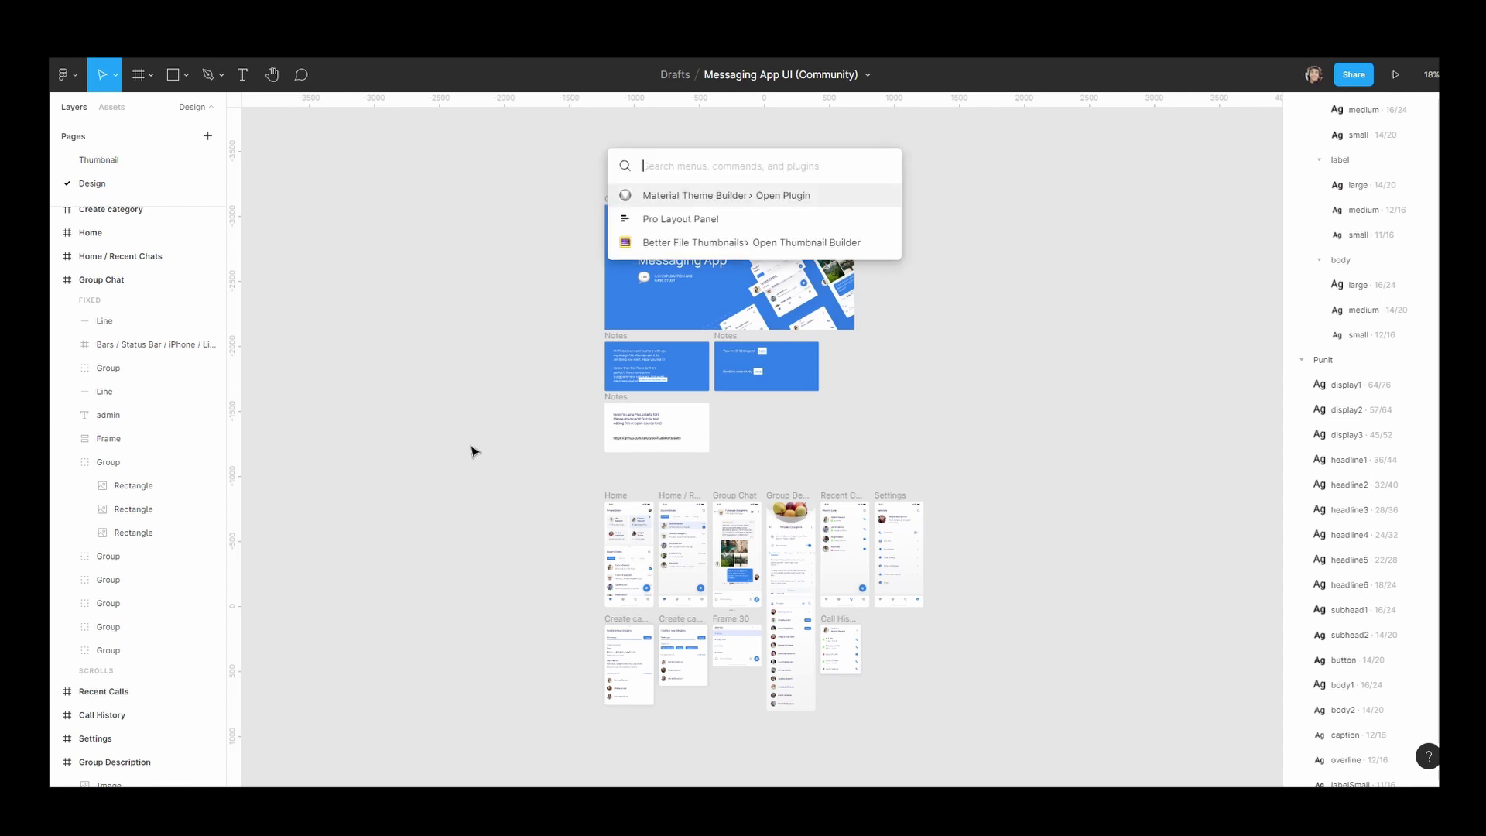
{"action": "type", "text": "befront"}
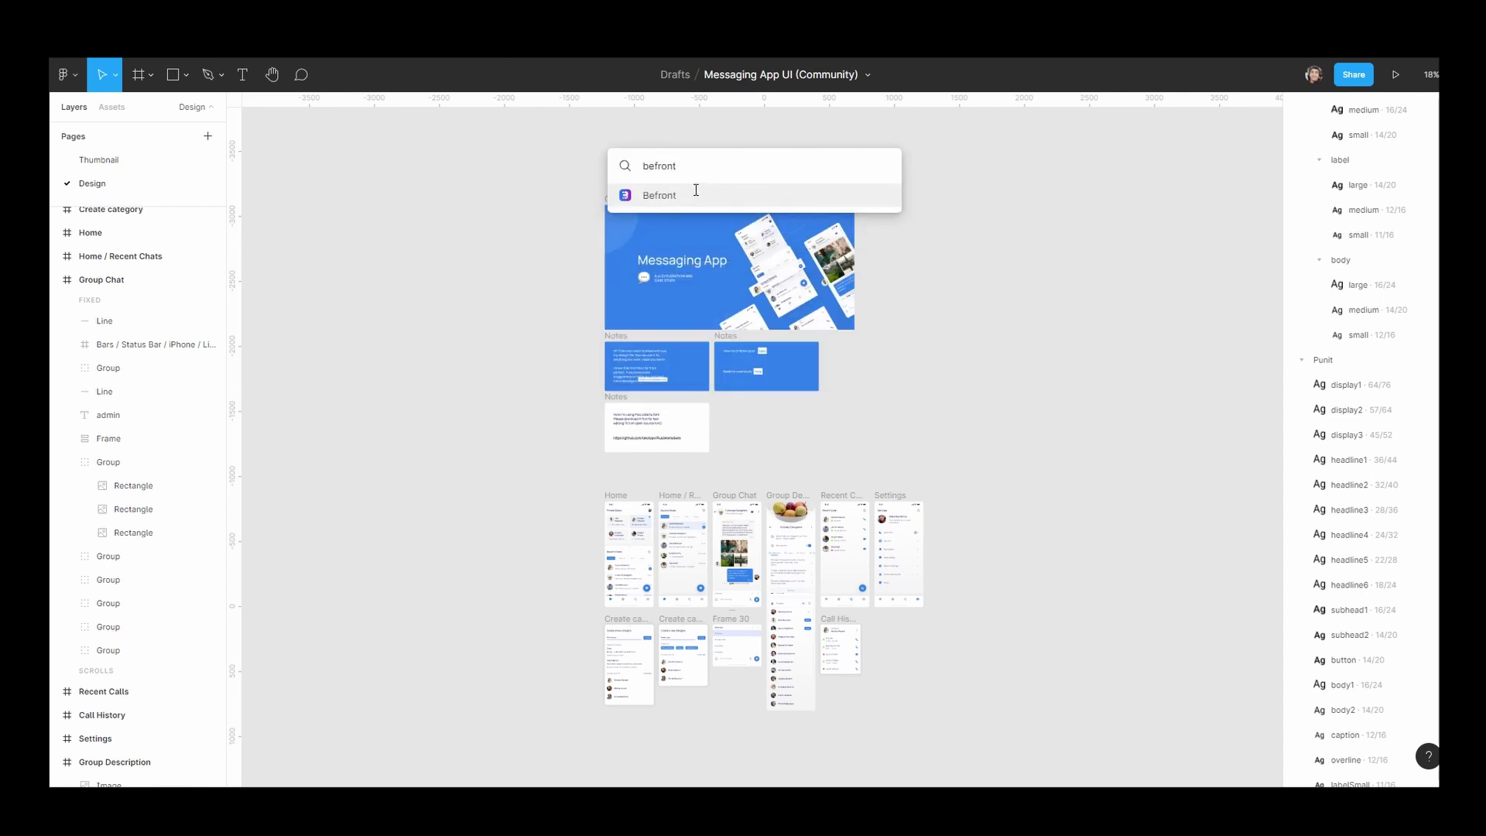
{"action": "left_click", "coordinate": [691, 198]}
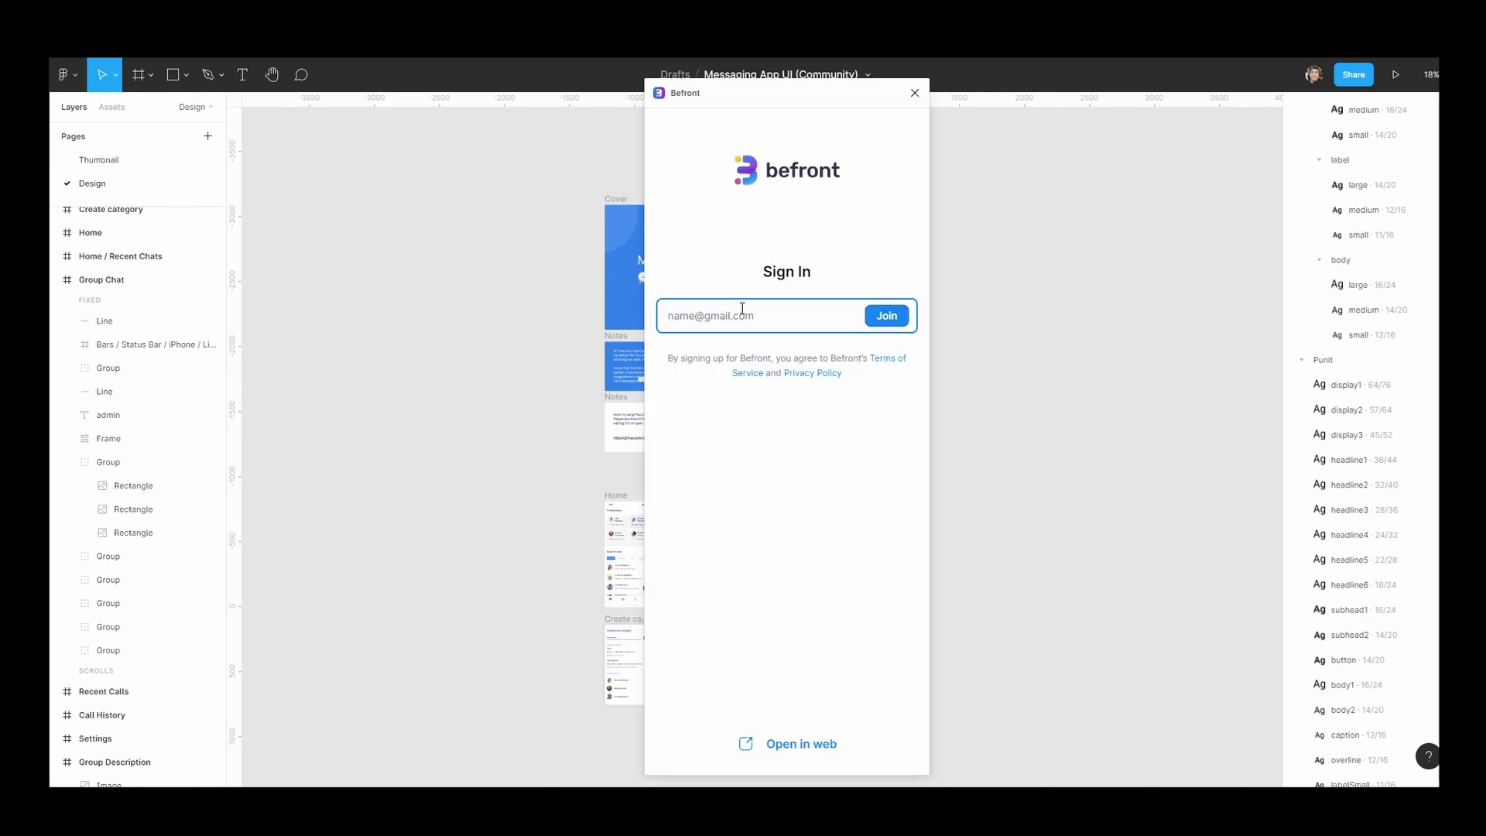
{"action": "type", "text": "punit"}
{"action": "key", "text": "Return"}
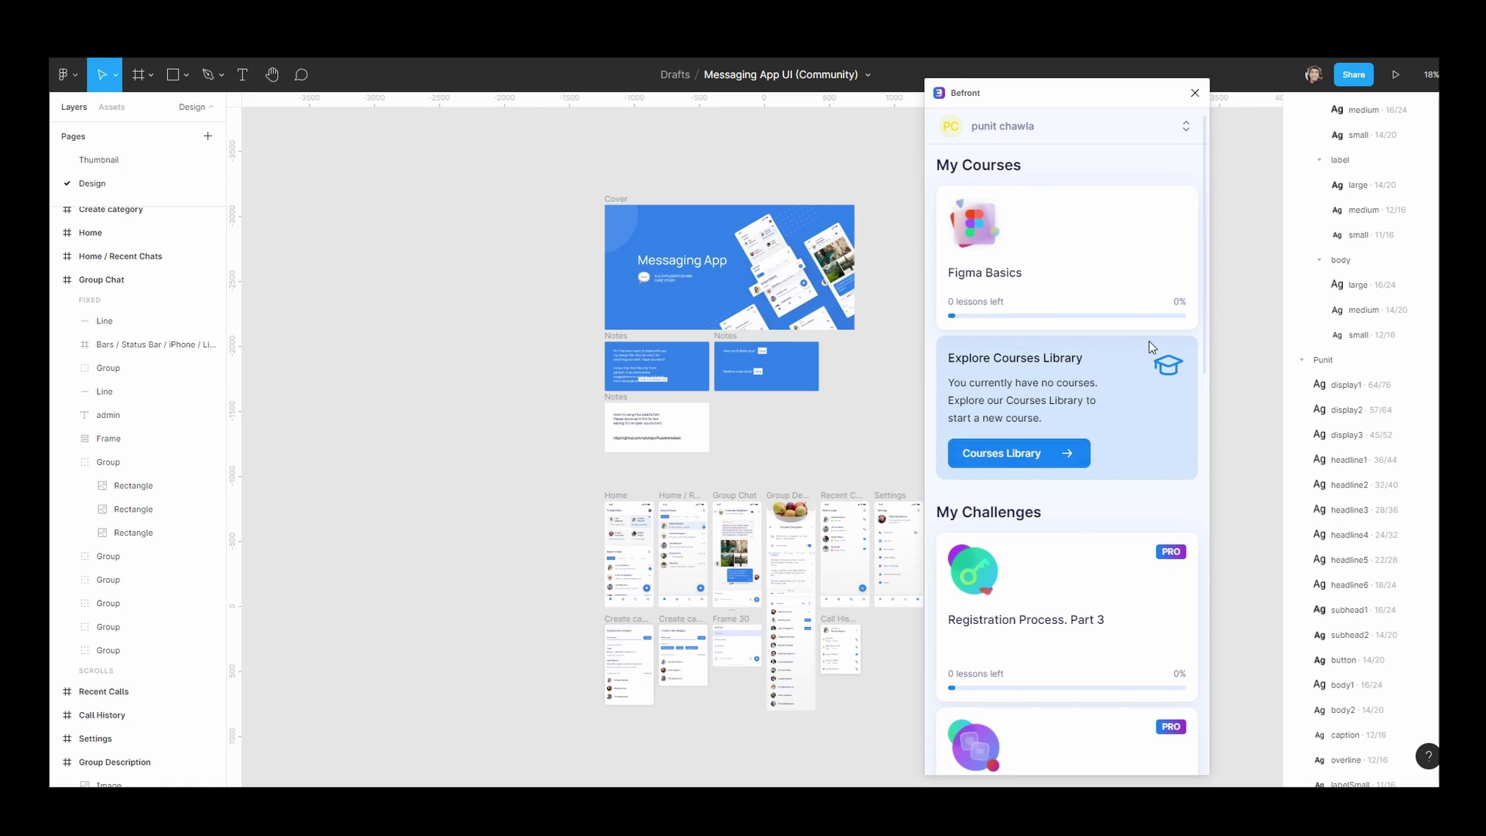
Open the Figma Basics course in Befront and expand the Figma Overview lesson's steps.
{"action": "scroll", "coordinate": [1071, 290], "scroll_direction": "down", "scroll_amount": 1}
{"action": "scroll", "coordinate": [1071, 290], "scroll_direction": "down", "scroll_amount": 3}
{"action": "scroll", "coordinate": [1090, 554], "scroll_direction": "down", "scroll_amount": 3}
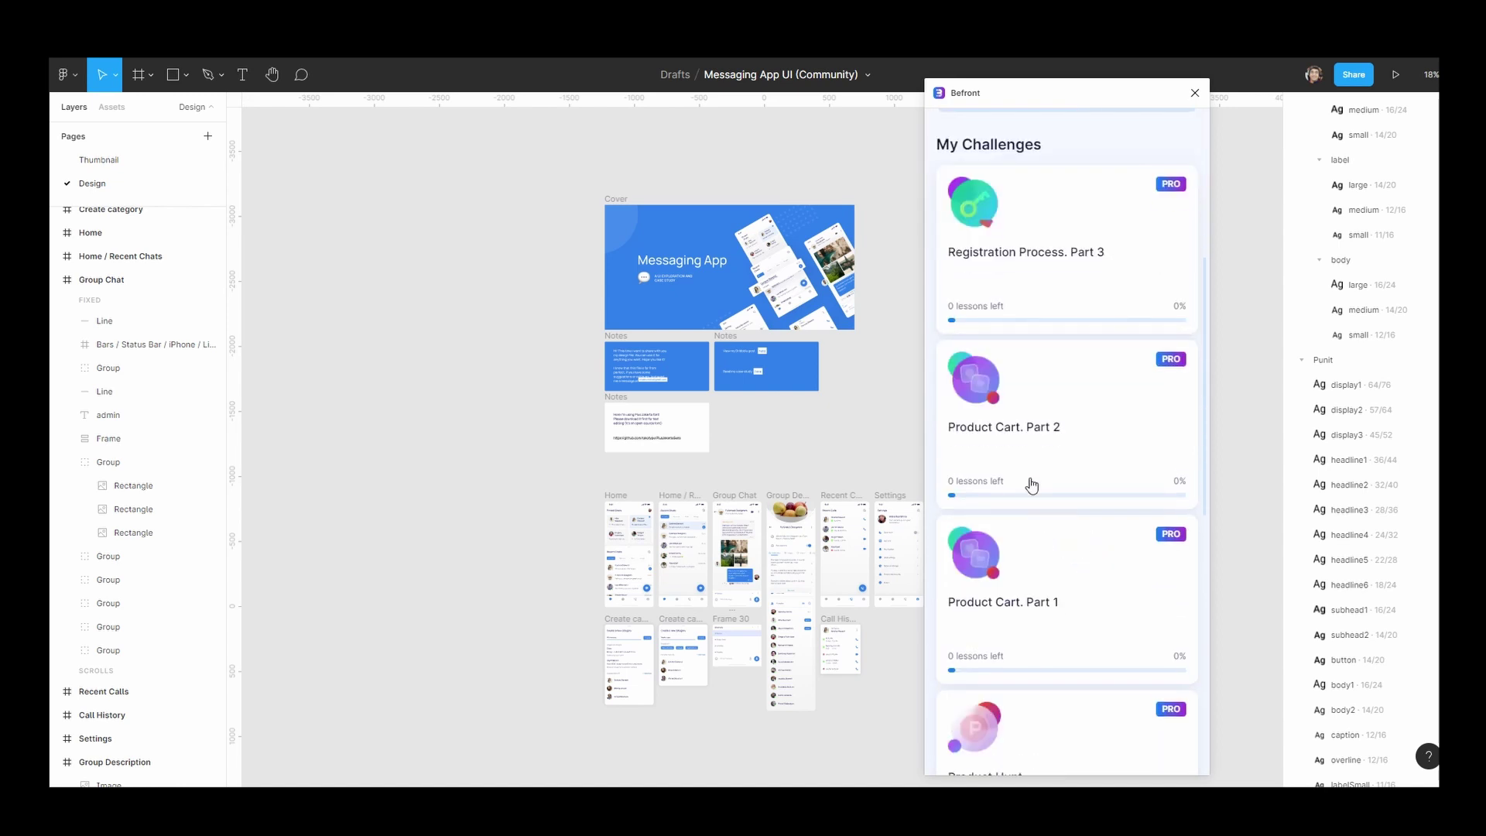
{"action": "scroll", "coordinate": [1044, 435], "scroll_direction": "down", "scroll_amount": 4}
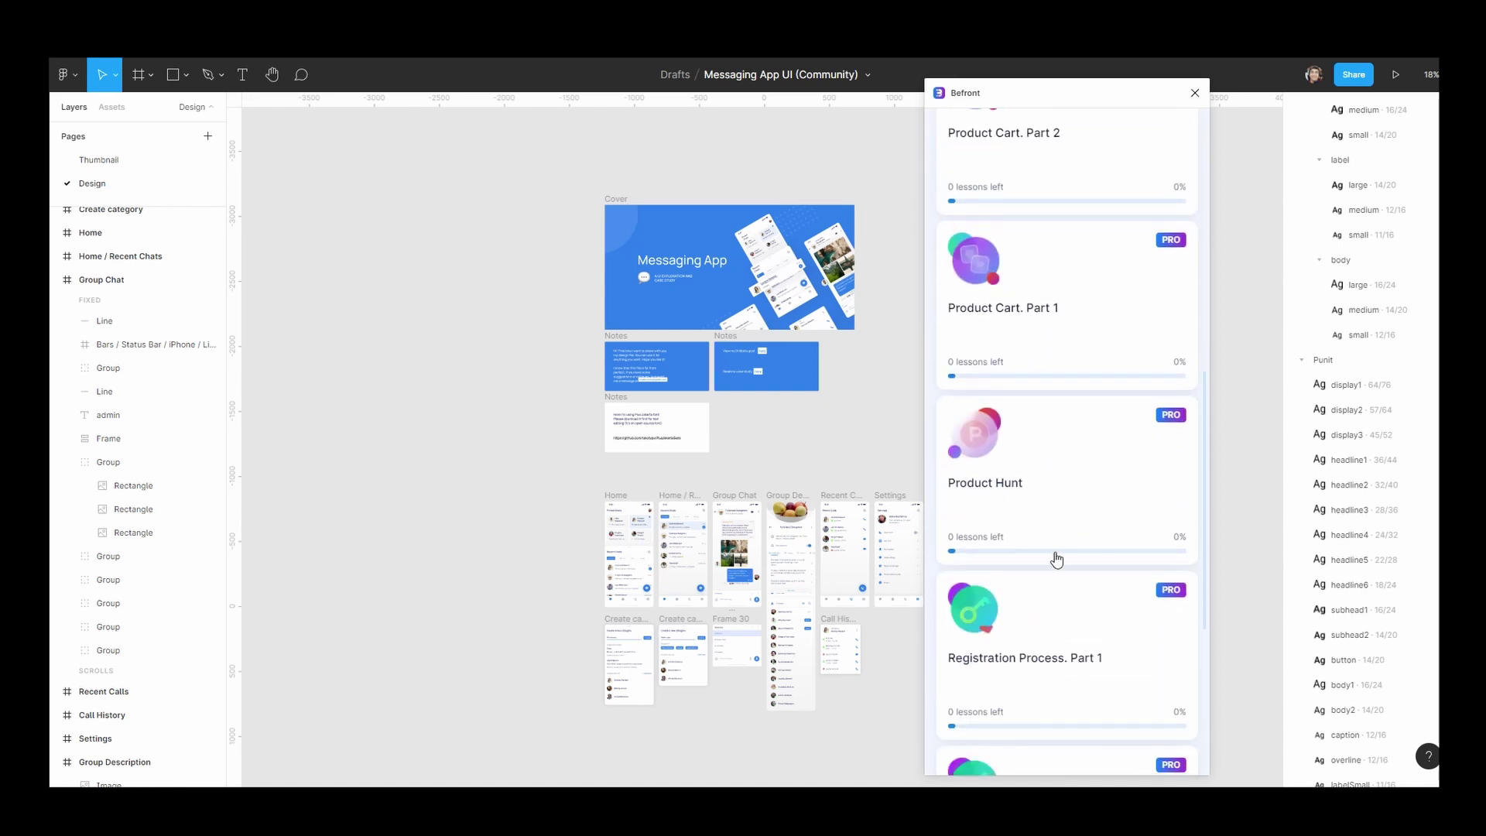
{"action": "scroll", "coordinate": [1048, 550], "scroll_direction": "down", "scroll_amount": 4}
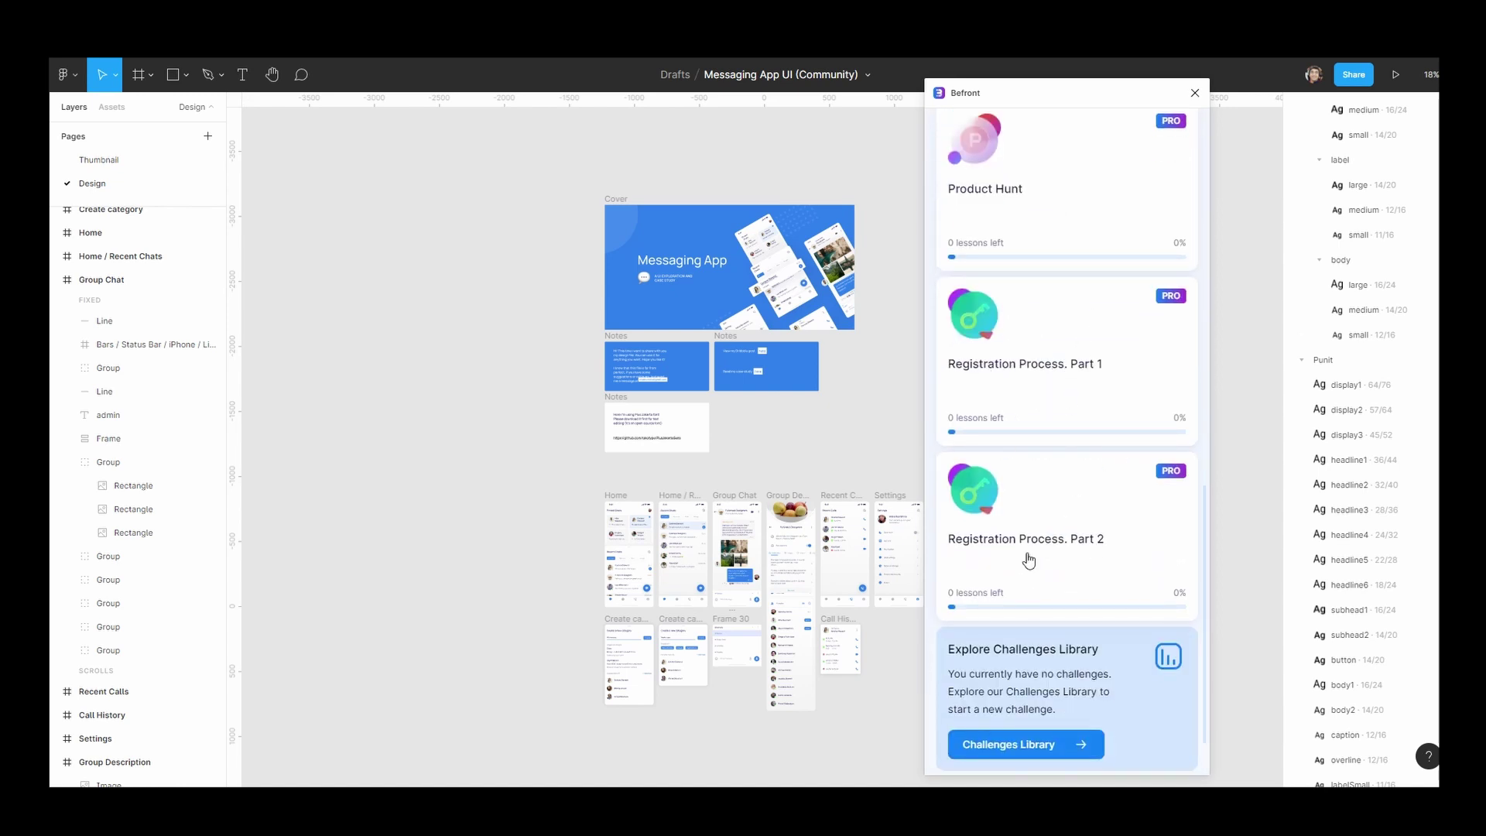
{"action": "scroll", "coordinate": [1138, 612], "scroll_direction": "up", "scroll_amount": 5}
{"action": "scroll", "coordinate": [1037, 450], "scroll_direction": "up", "scroll_amount": 8}
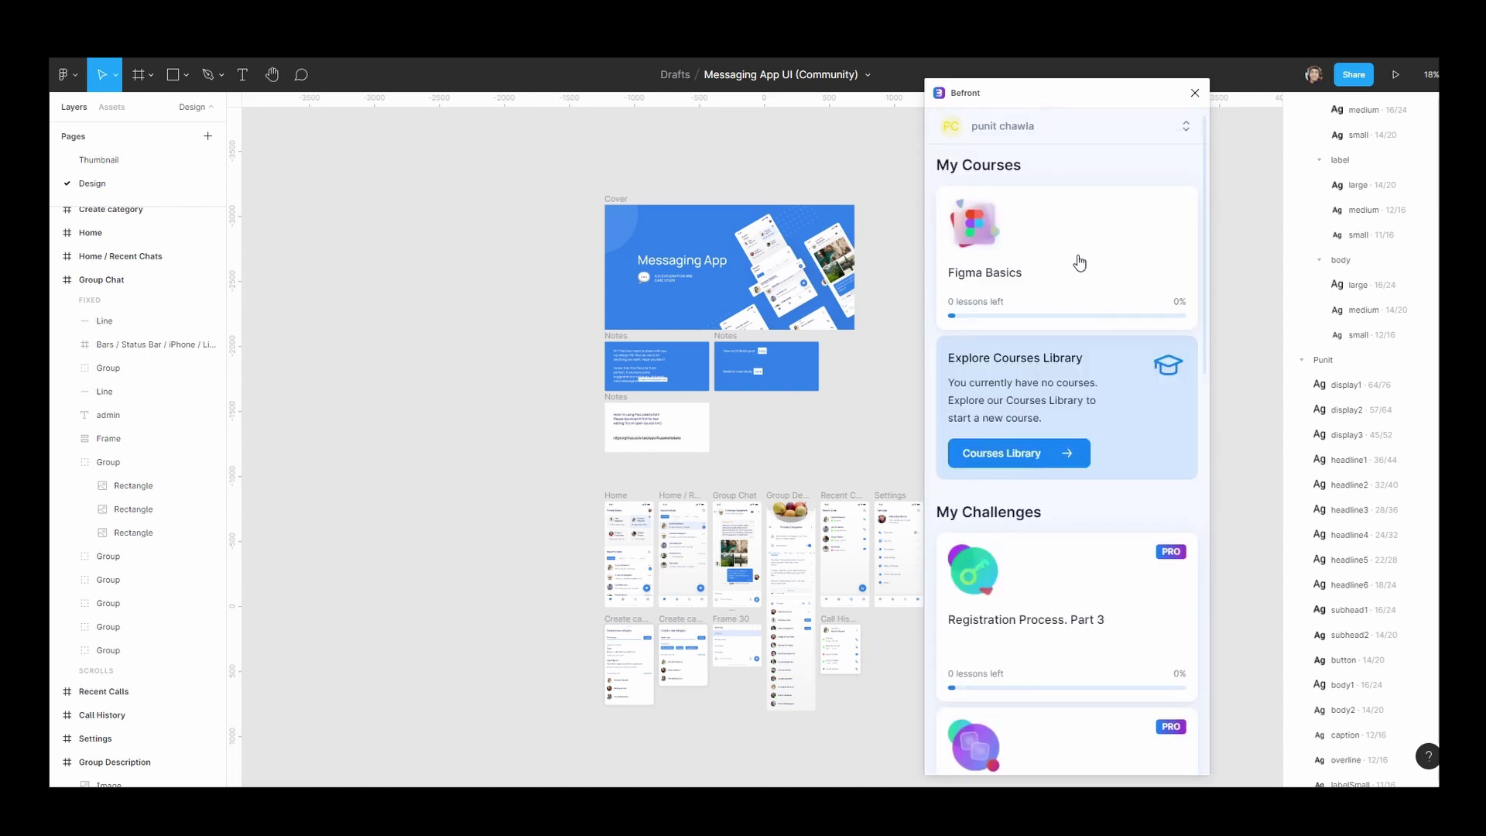
{"action": "left_click", "coordinate": [1083, 267]}
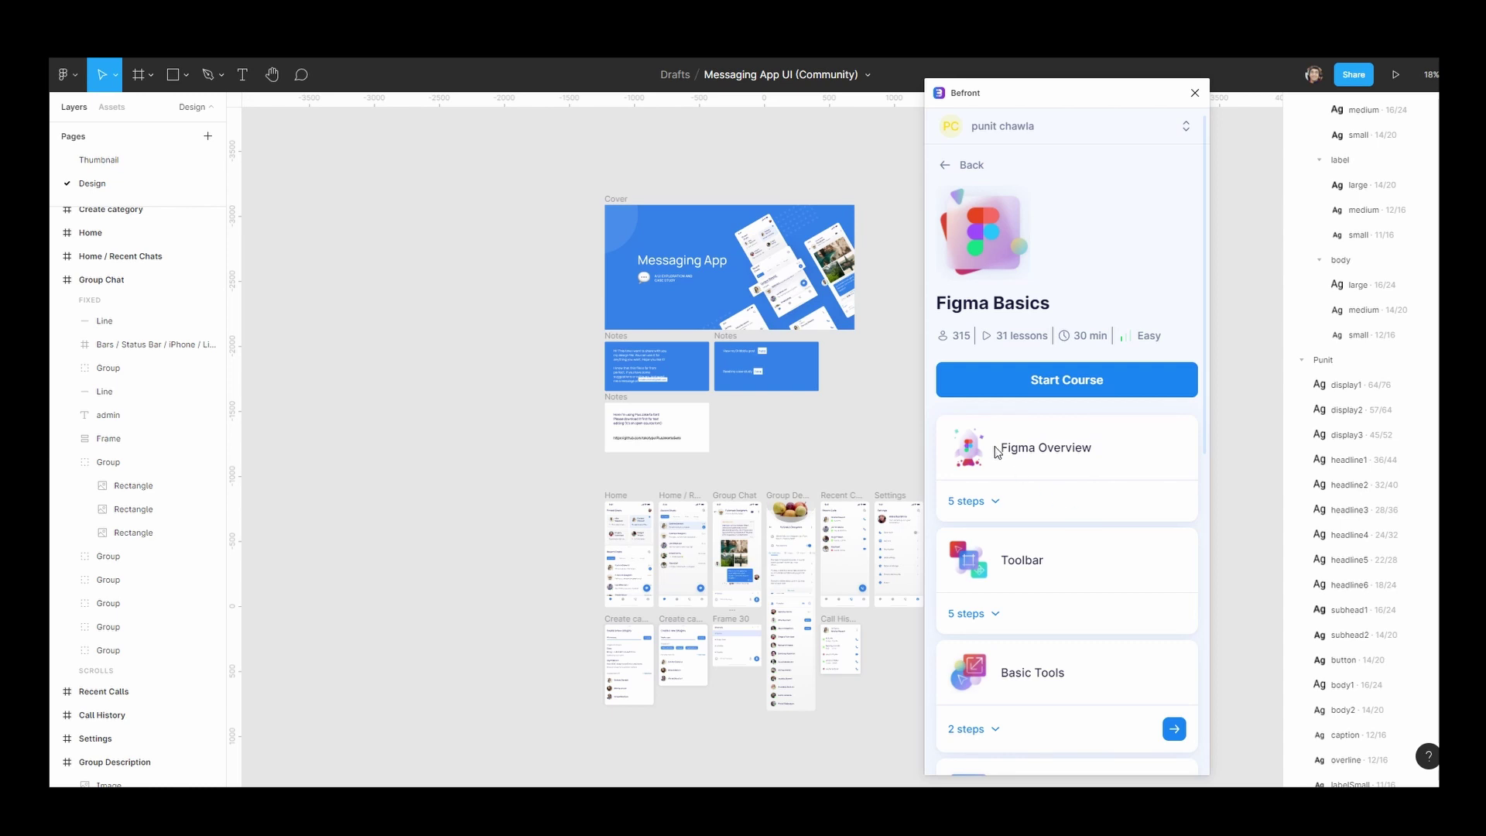
{"action": "left_click", "coordinate": [976, 505]}
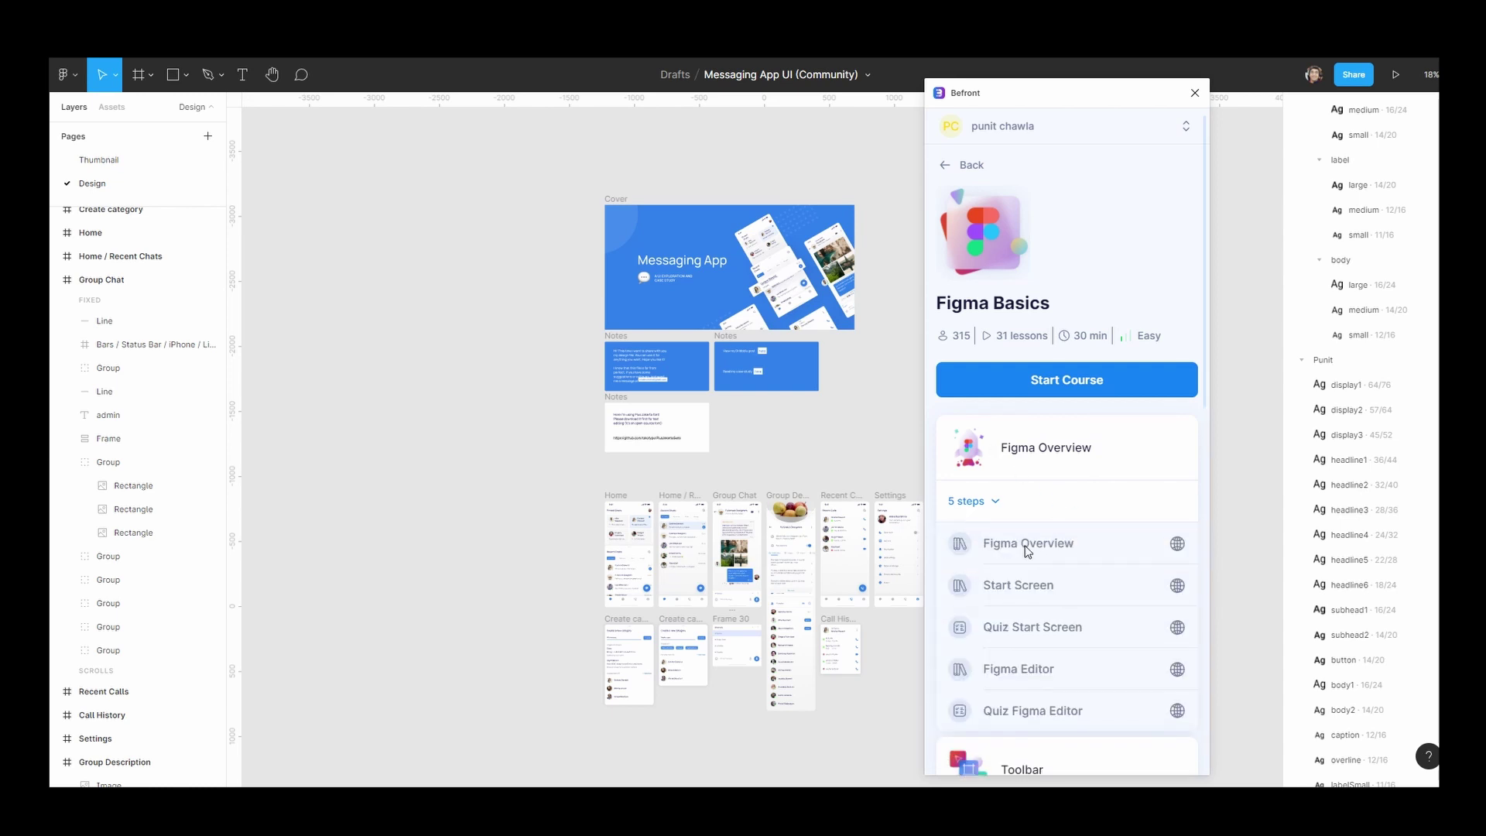
Start the Figma Basics course and move the blue star to X 300, Y 40.
{"action": "left_click", "coordinate": [1079, 376]}
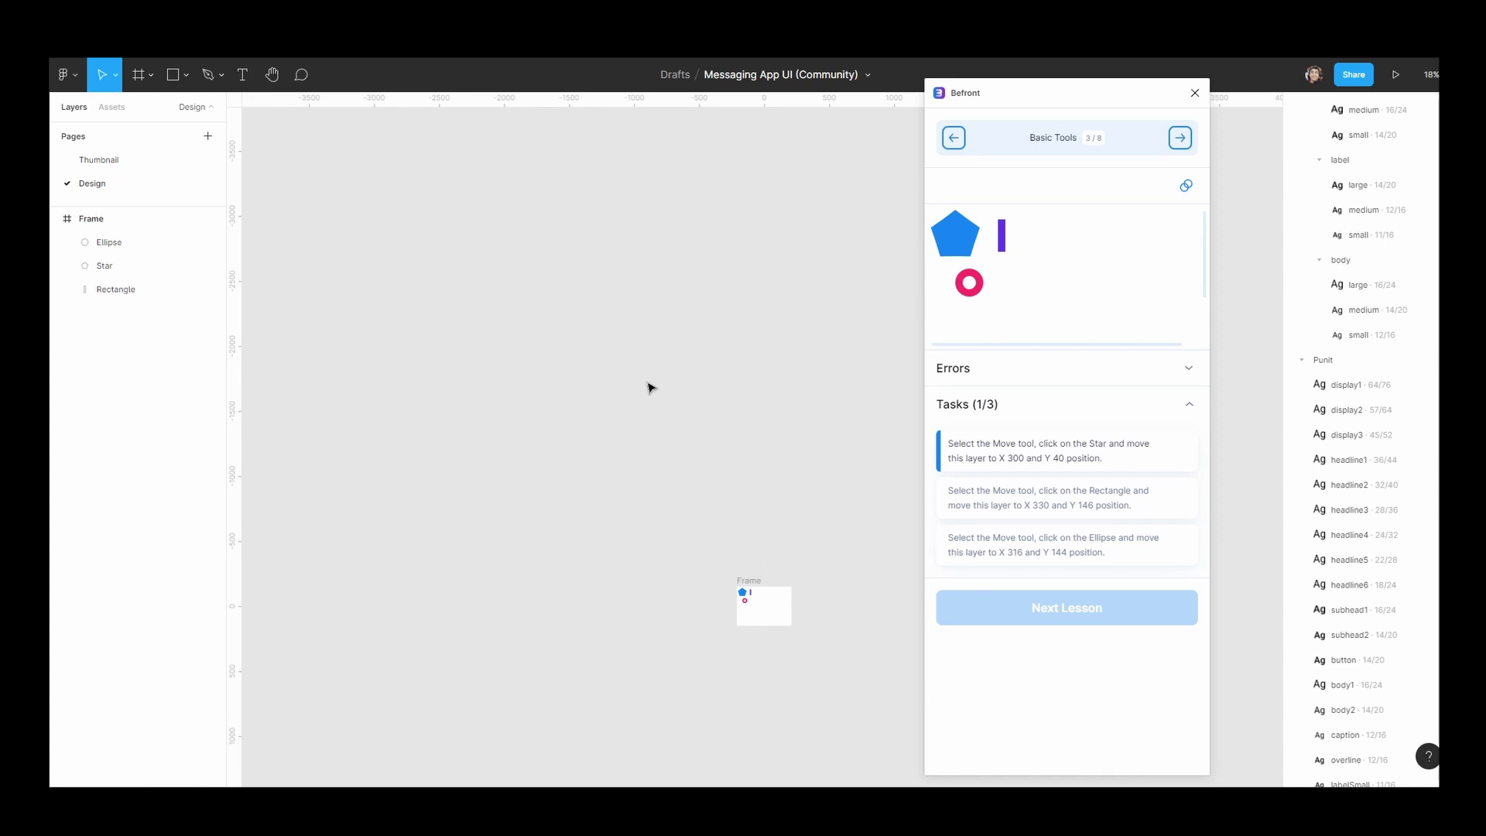
{"action": "scroll", "coordinate": [769, 633], "scroll_direction": "up", "scroll_amount": 5}
{"action": "left_click", "coordinate": [633, 469]}
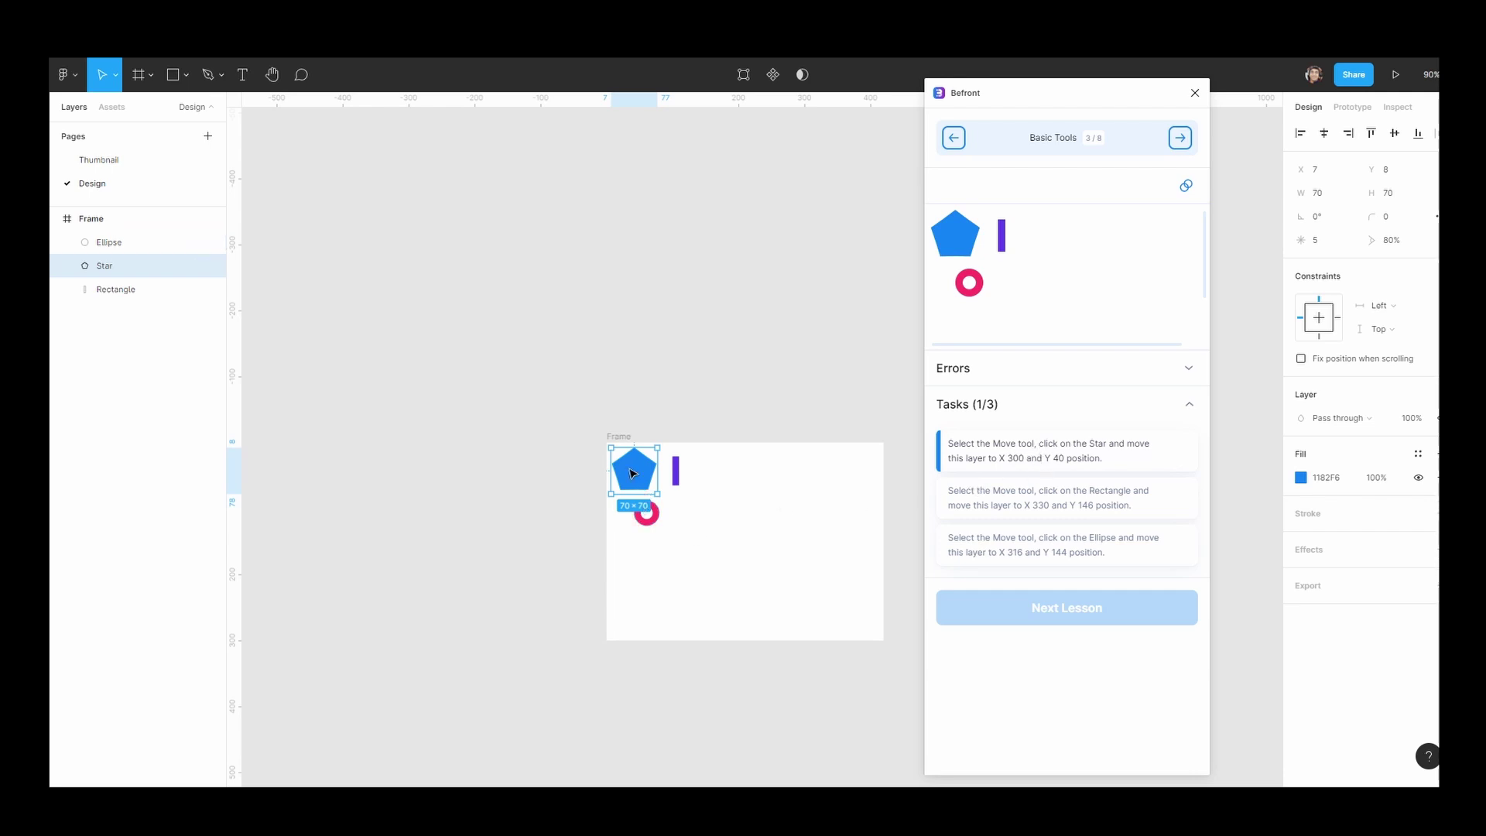
{"action": "left_click", "coordinate": [1318, 169]}
{"action": "type", "text": "300"}
{"action": "key", "text": "Return"}
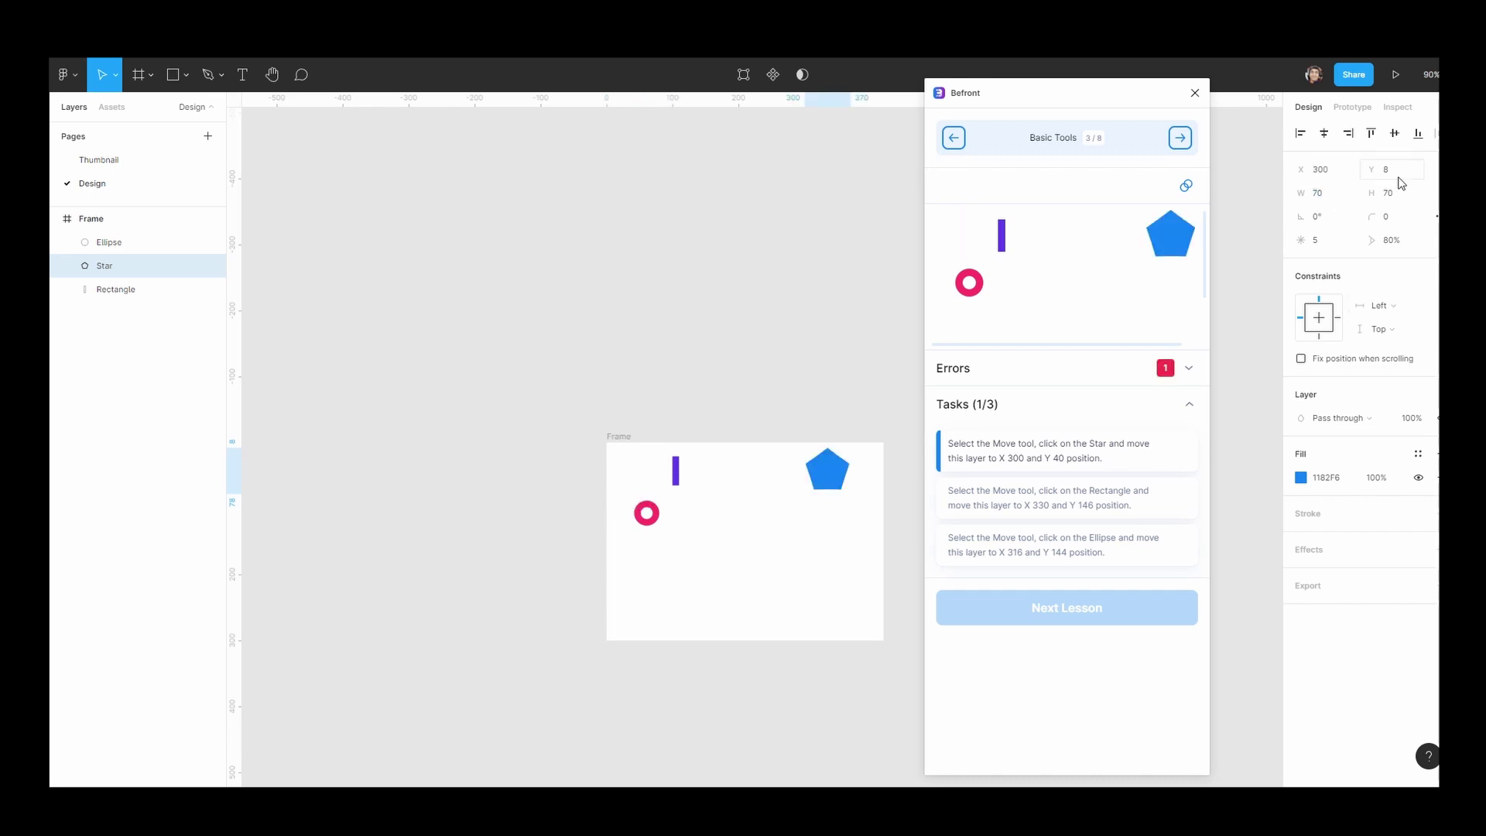
{"action": "left_click", "coordinate": [1400, 179]}
{"action": "type", "text": "40"}
{"action": "key", "text": "Return"}
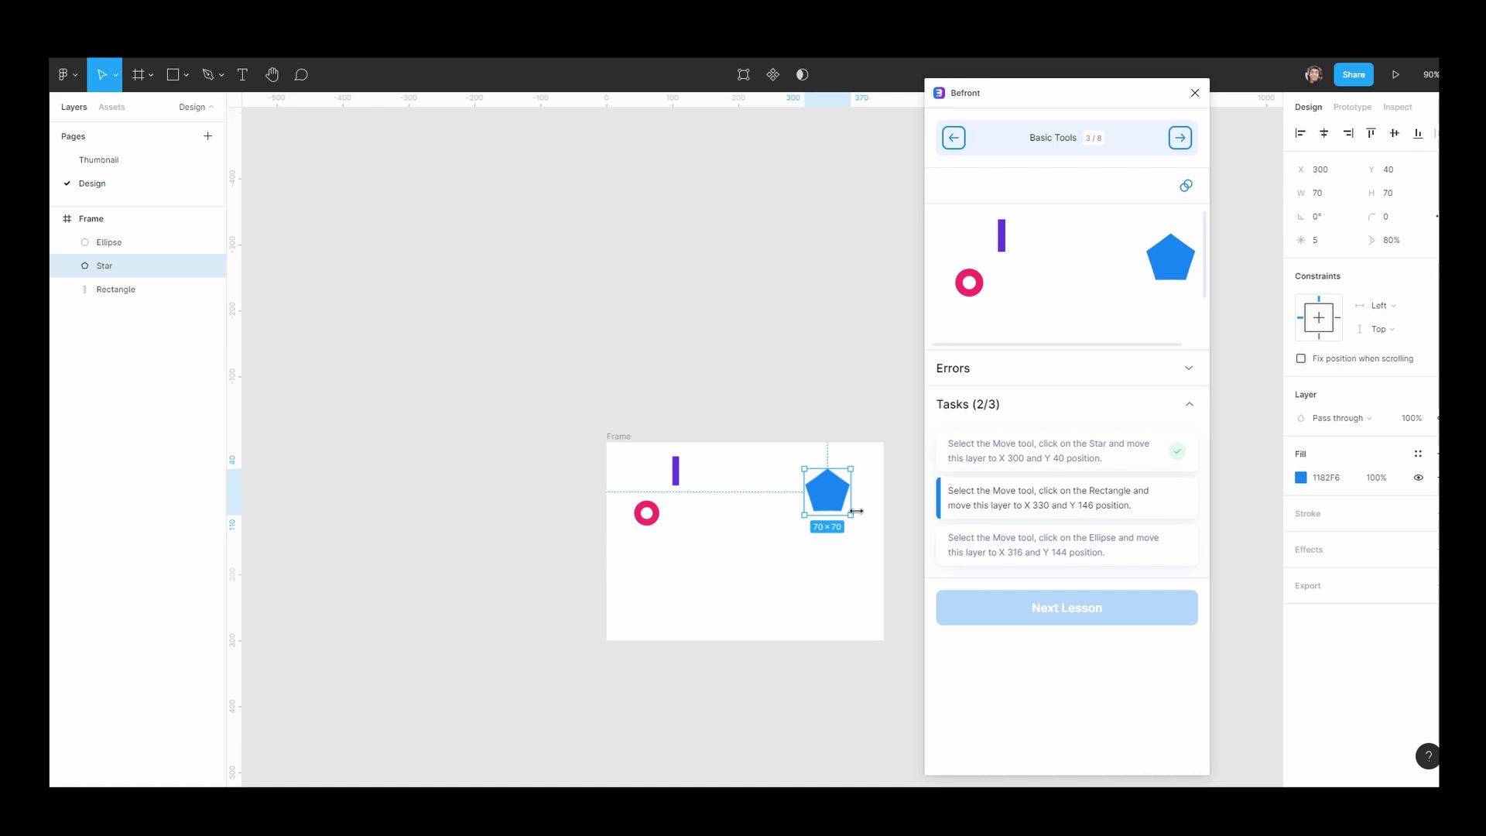
Move the purple rectangle to X 330, Y 146.
{"action": "left_click", "coordinate": [677, 474]}
{"action": "left_click", "coordinate": [1326, 172]}
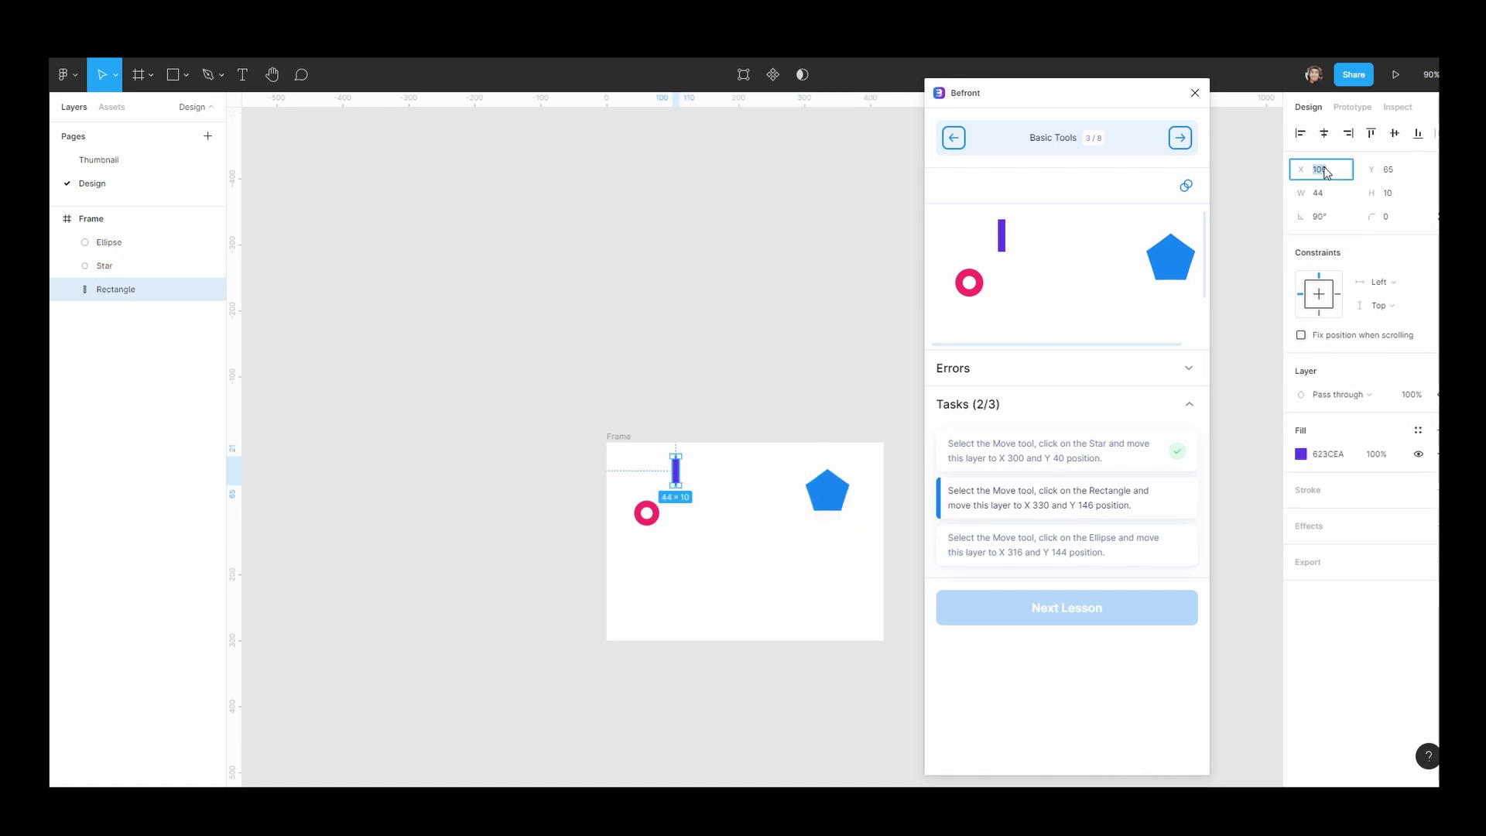
{"action": "type", "text": "330"}
{"action": "key", "text": "Return"}
{"action": "left_click", "coordinate": [1393, 168]}
{"action": "left_click", "coordinate": [1398, 180]}
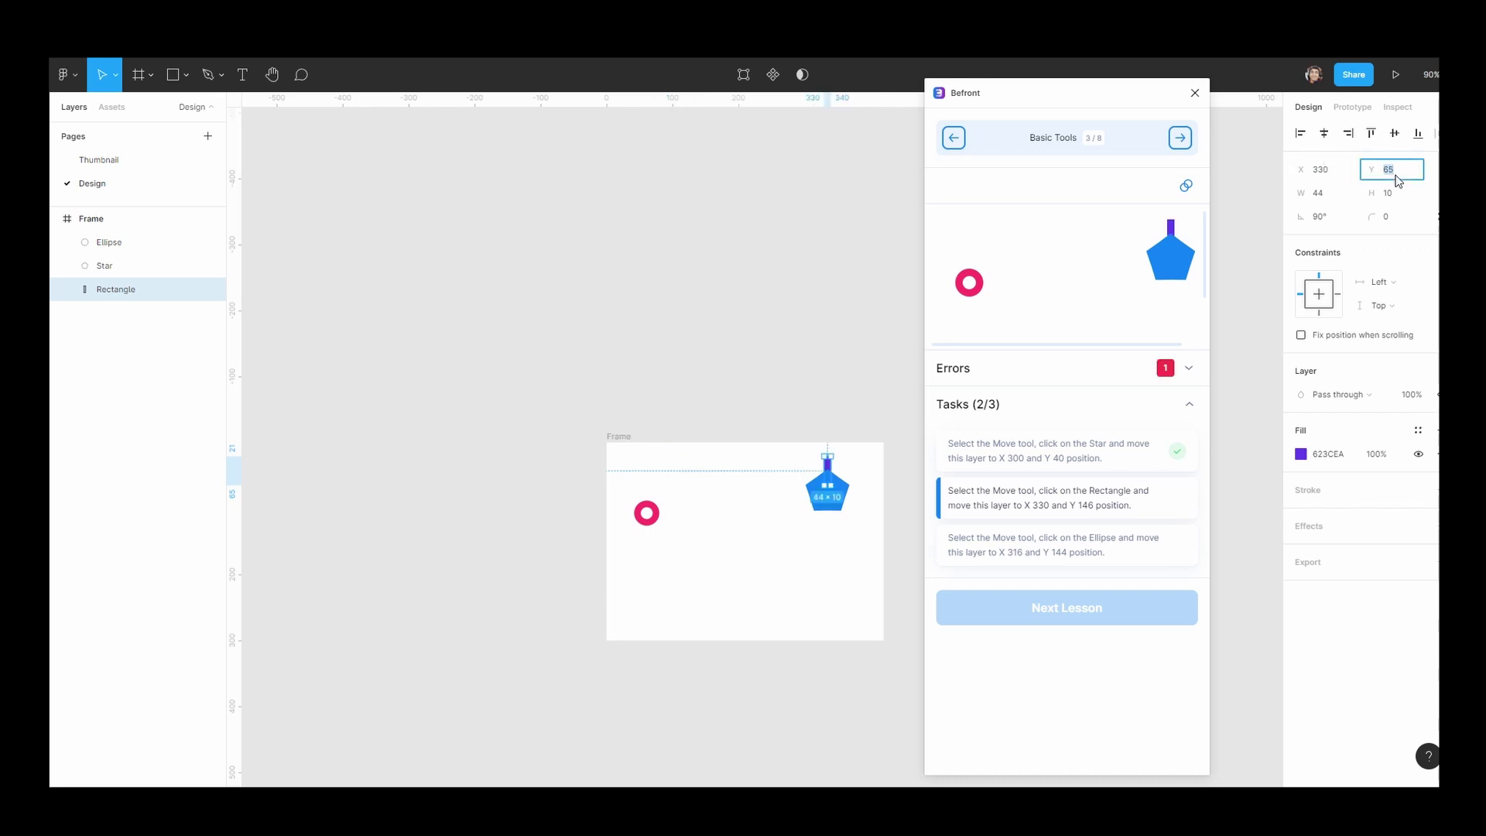
{"action": "key", "text": "Return"}
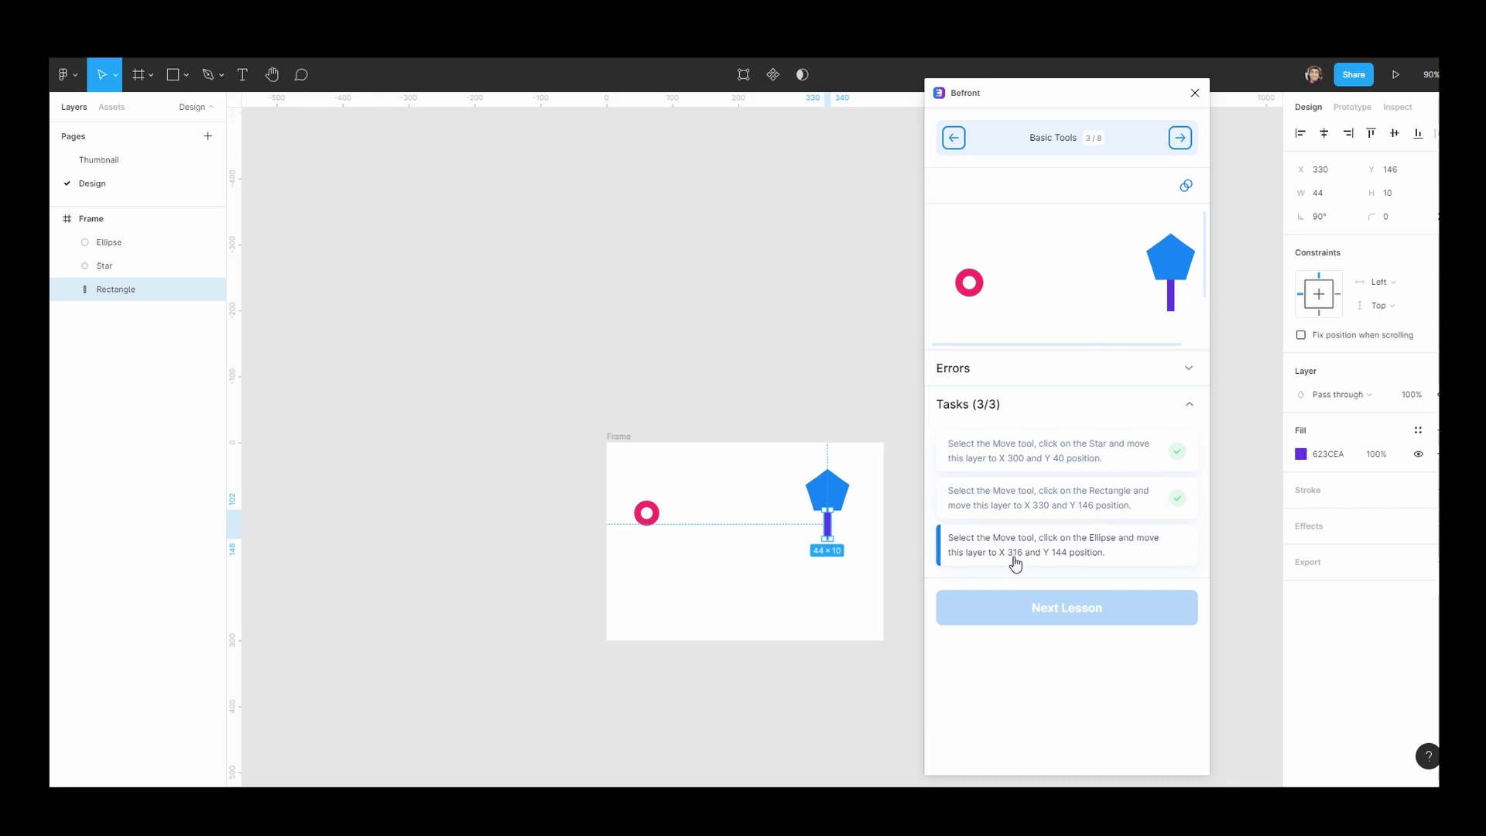
Move the red ring ellipse to X 316, Y 144 and load the next lesson.
{"action": "left_click", "coordinate": [656, 515]}
{"action": "left_click", "coordinate": [1339, 169]}
{"action": "double_click", "coordinate": [1338, 169]}
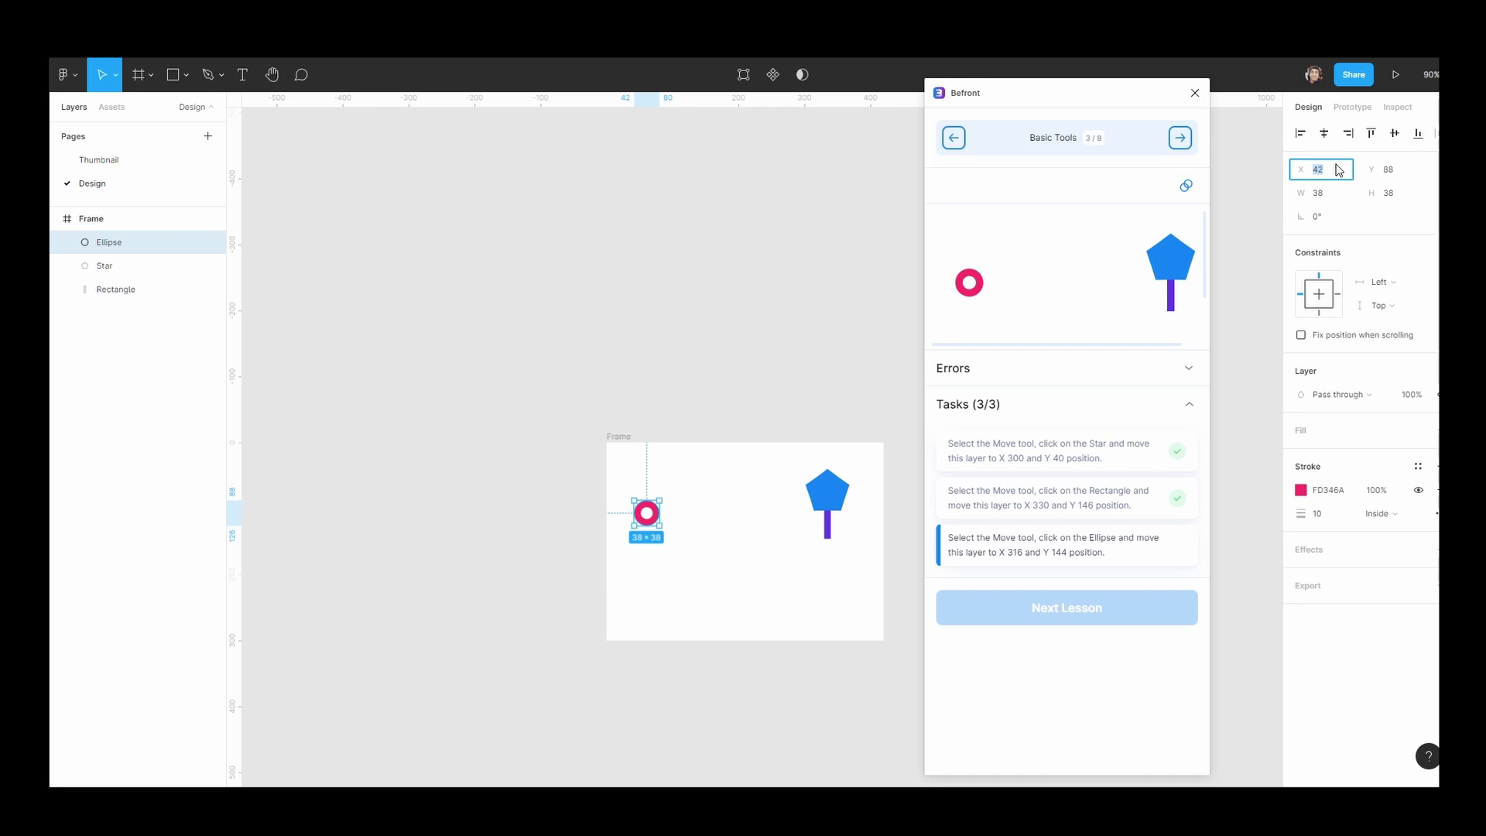
{"action": "type", "text": "316"}
{"action": "key", "text": "Return"}
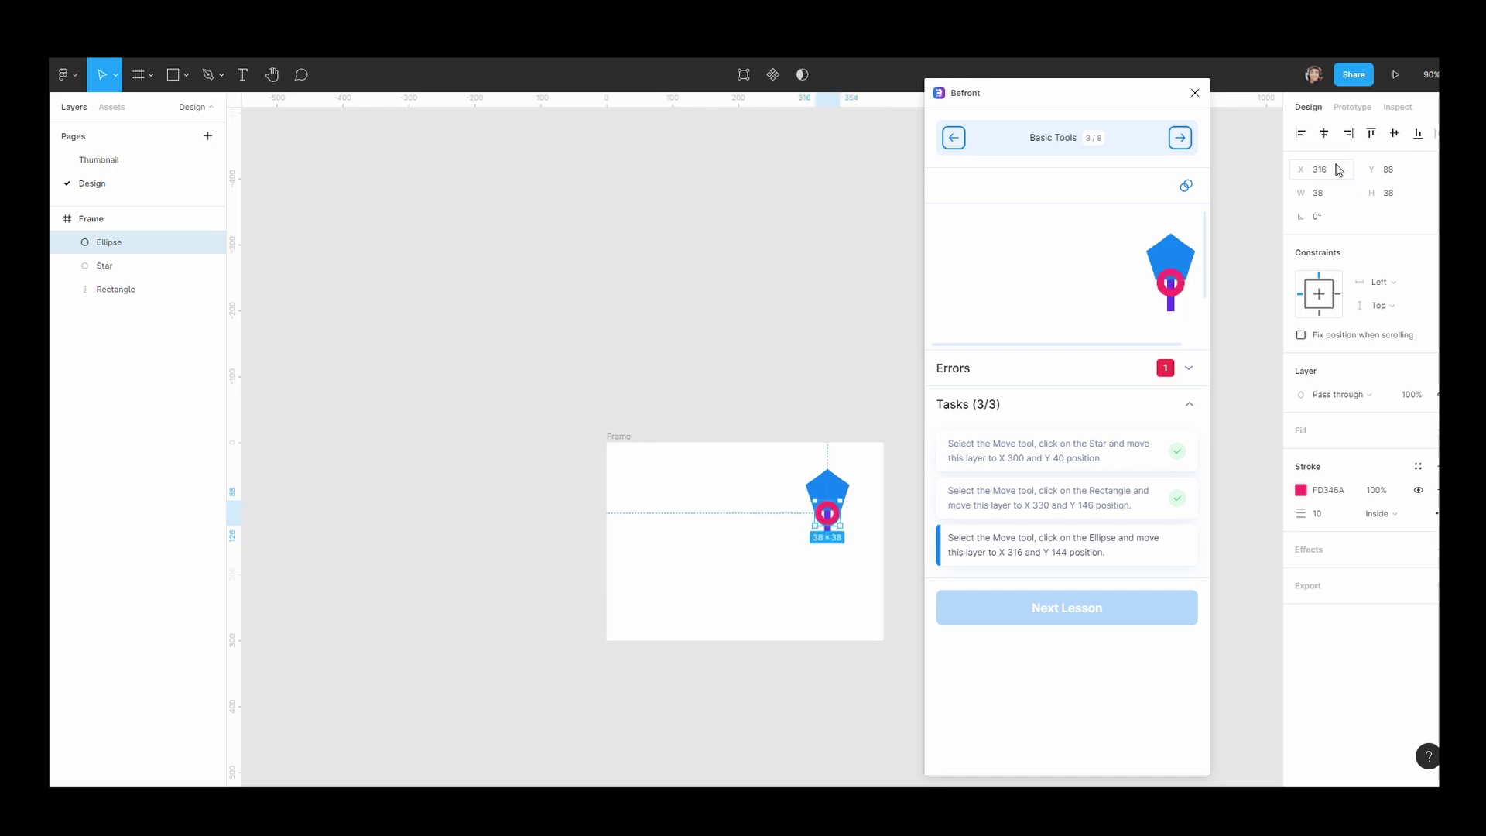
{"action": "left_click", "coordinate": [1399, 172]}
{"action": "double_click", "coordinate": [1400, 172]}
{"action": "type", "text": "144"}
{"action": "key", "text": "Return"}
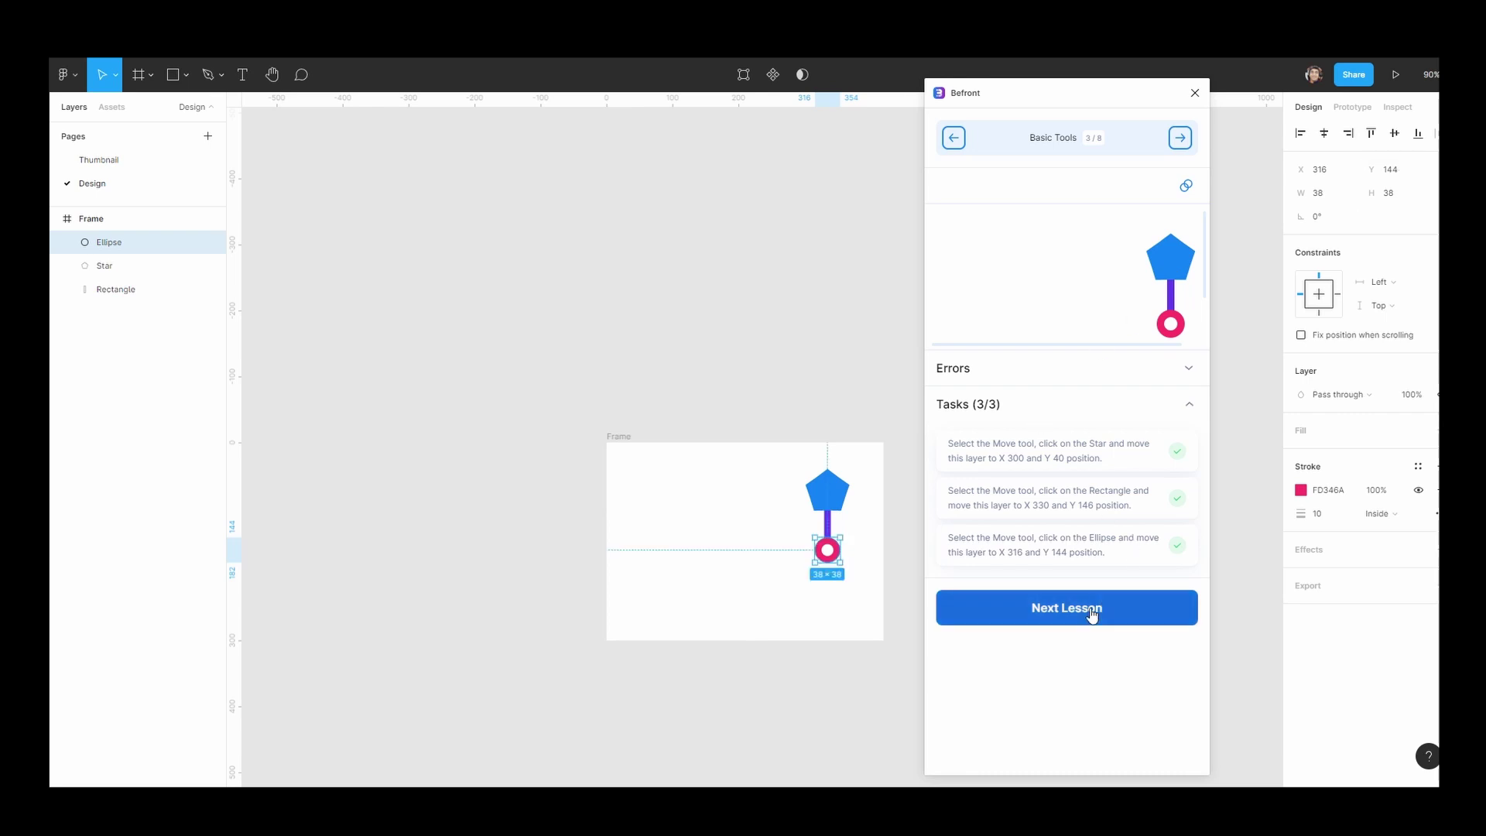
{"action": "left_click", "coordinate": [1143, 613]}
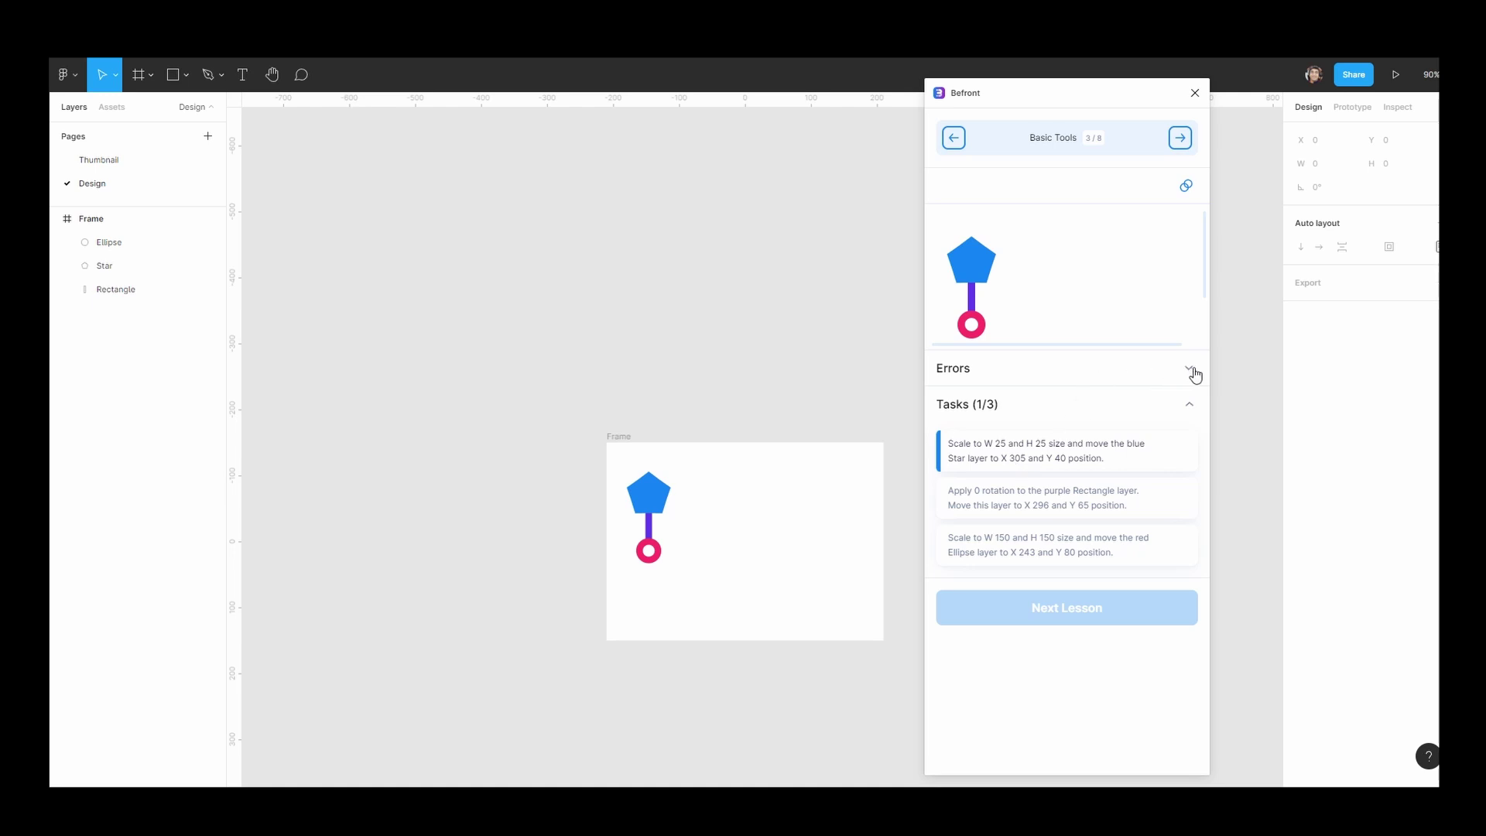
{"action": "left_click", "coordinate": [640, 501]}
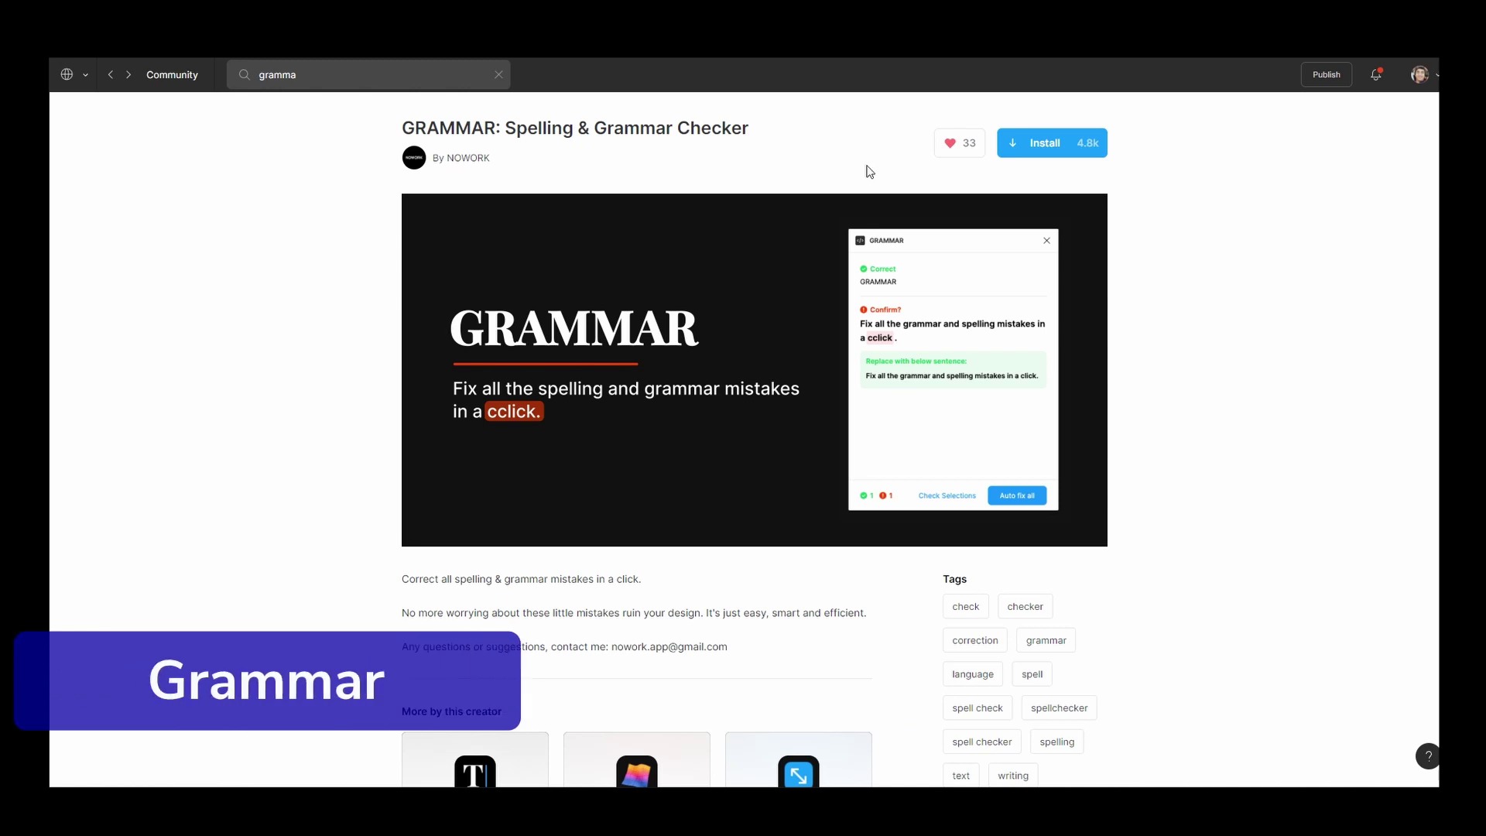
Install the GRAMMAR: Spelling & Grammar Checker plugin from its Community page.
{"action": "left_click", "coordinate": [1034, 146]}
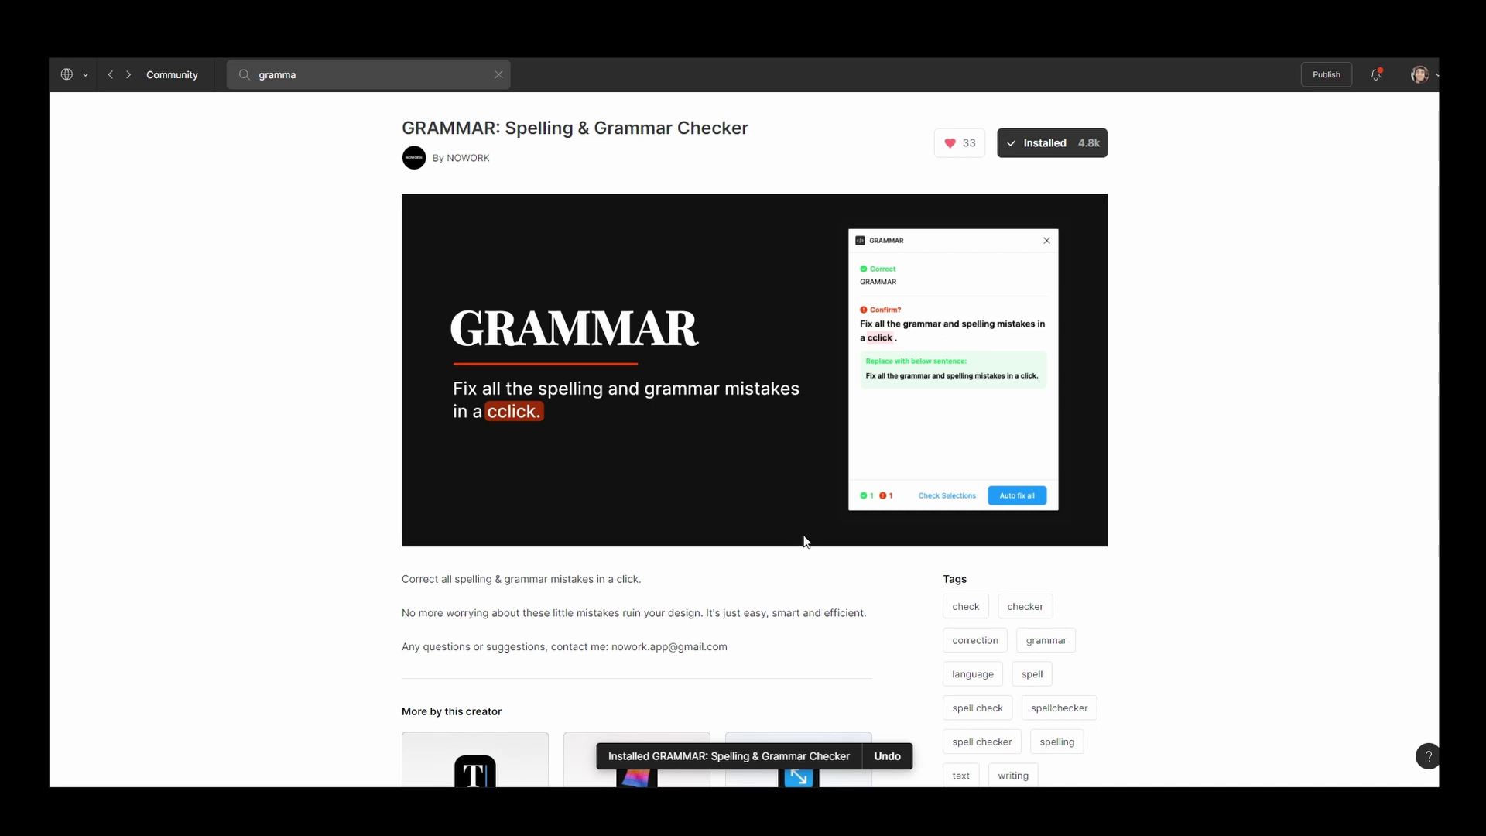
Back in the design file, delete the frame on the Design page.
{"action": "left_click", "coordinate": [153, 58]}
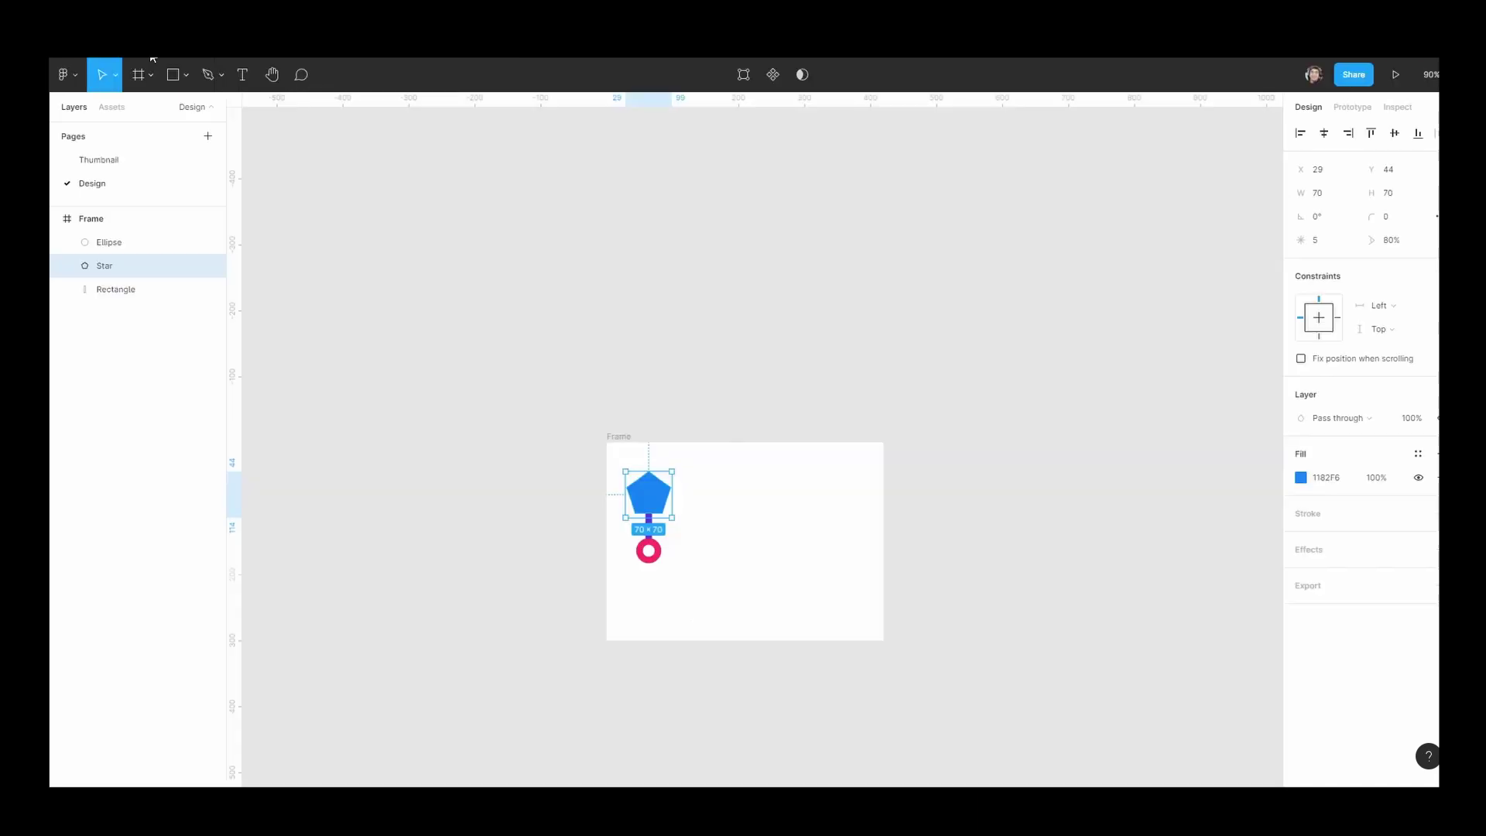
{"action": "left_click", "coordinate": [137, 159]}
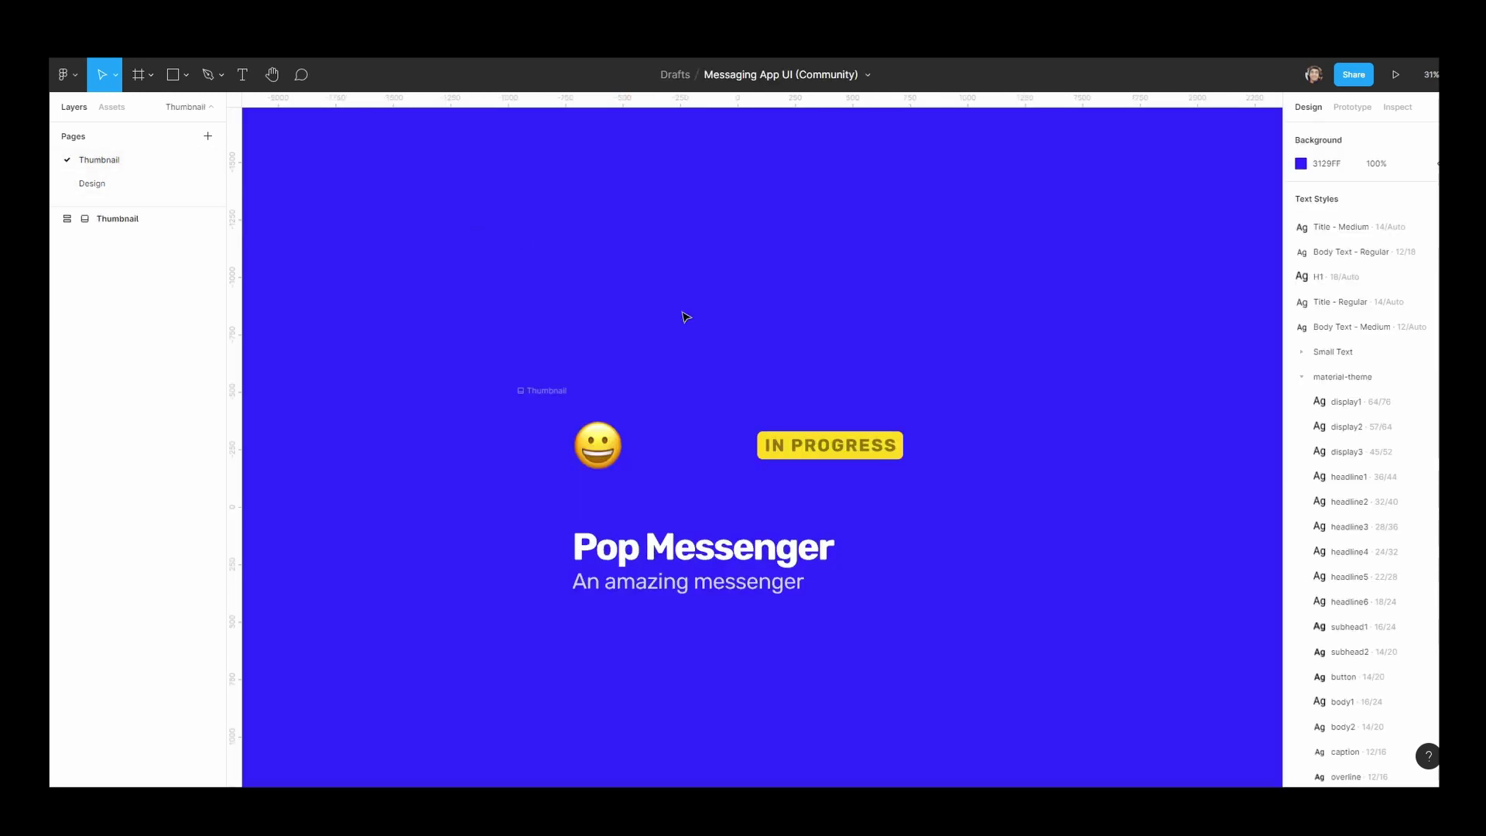
{"action": "left_click", "coordinate": [144, 183]}
{"action": "left_click", "coordinate": [618, 436]}
{"action": "key", "text": "Delete"}
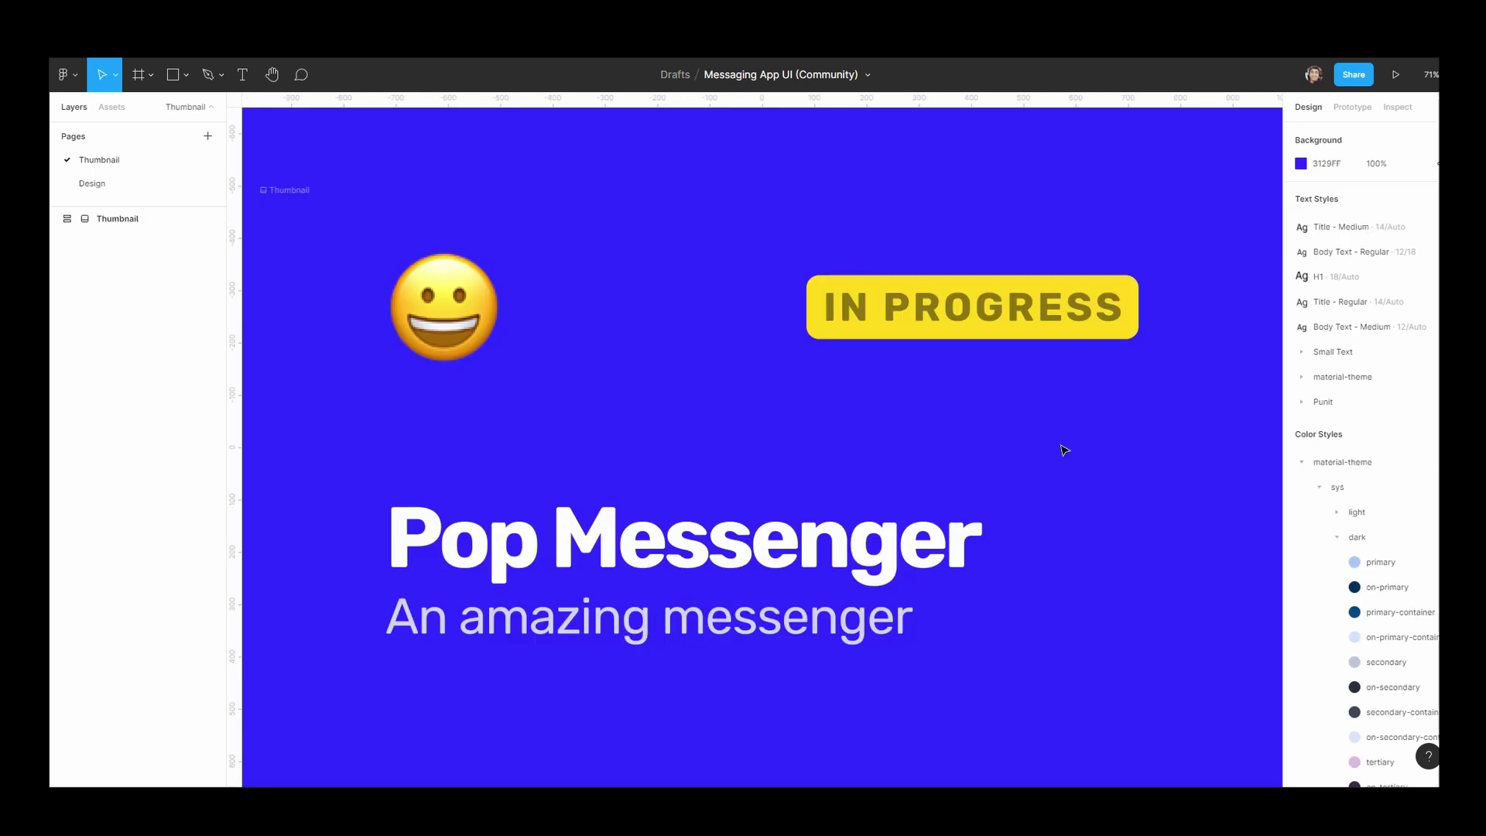
Add a one-line greeting introducing the person's name on the blue Thumbnail cover.
{"action": "scroll", "coordinate": [1078, 457], "scroll_direction": "down", "scroll_amount": 1}
{"action": "scroll", "coordinate": [826, 514], "scroll_direction": "right", "scroll_amount": 5}
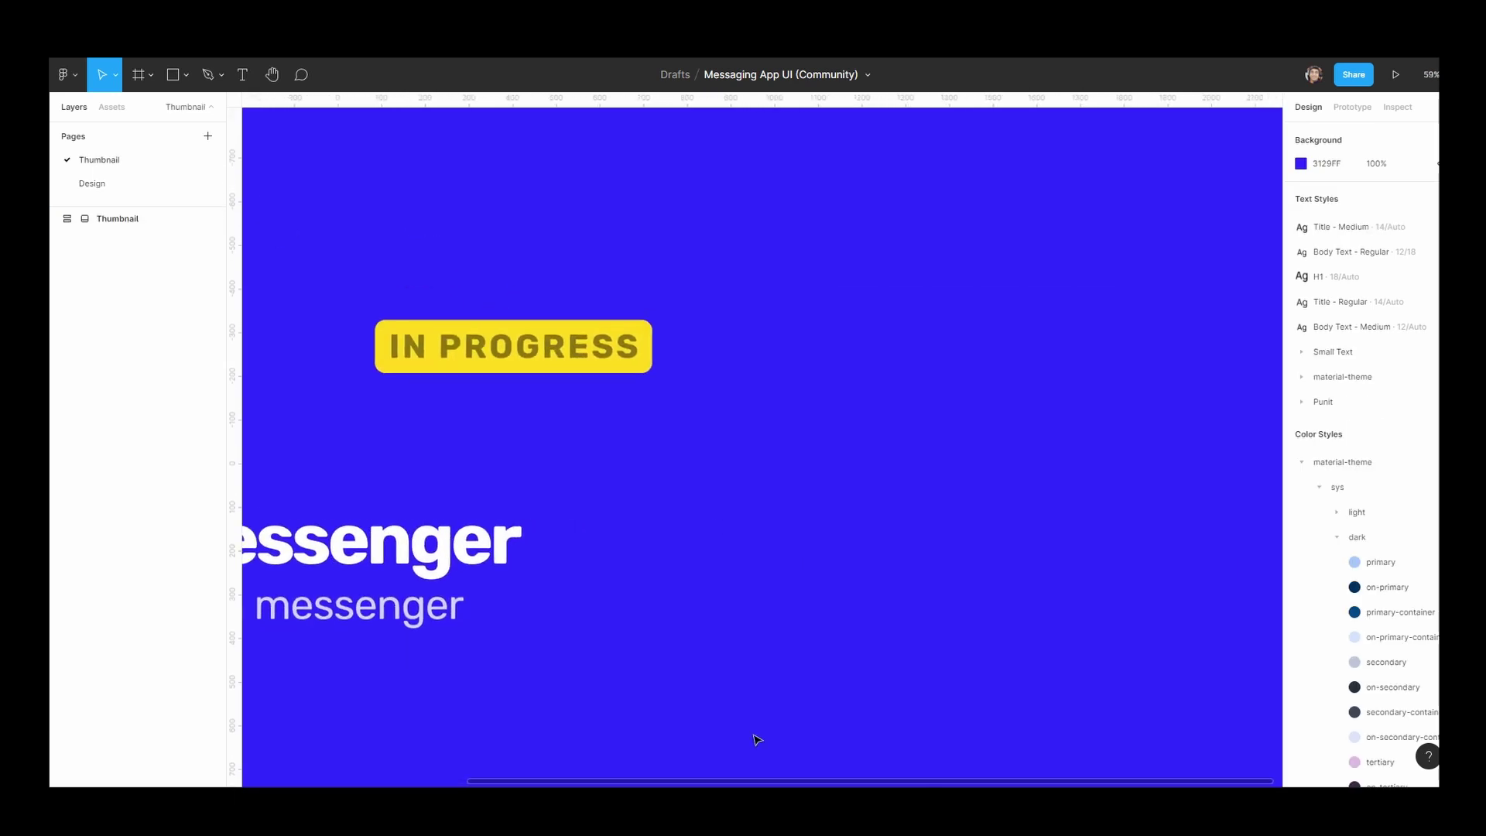
{"action": "key", "text": "ctrl+v"}
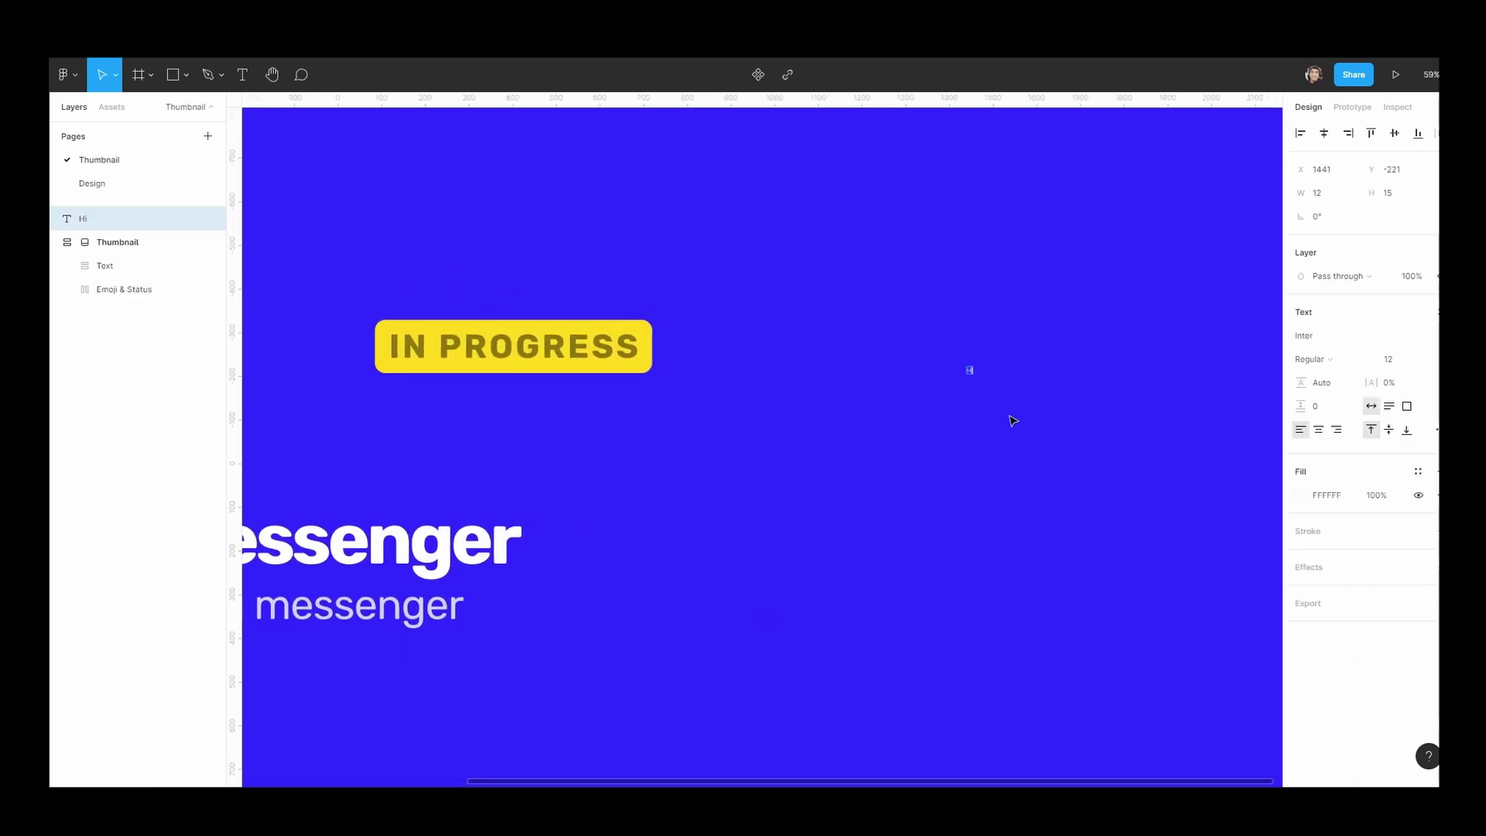
{"action": "type", "text": "my name is punit what i"}
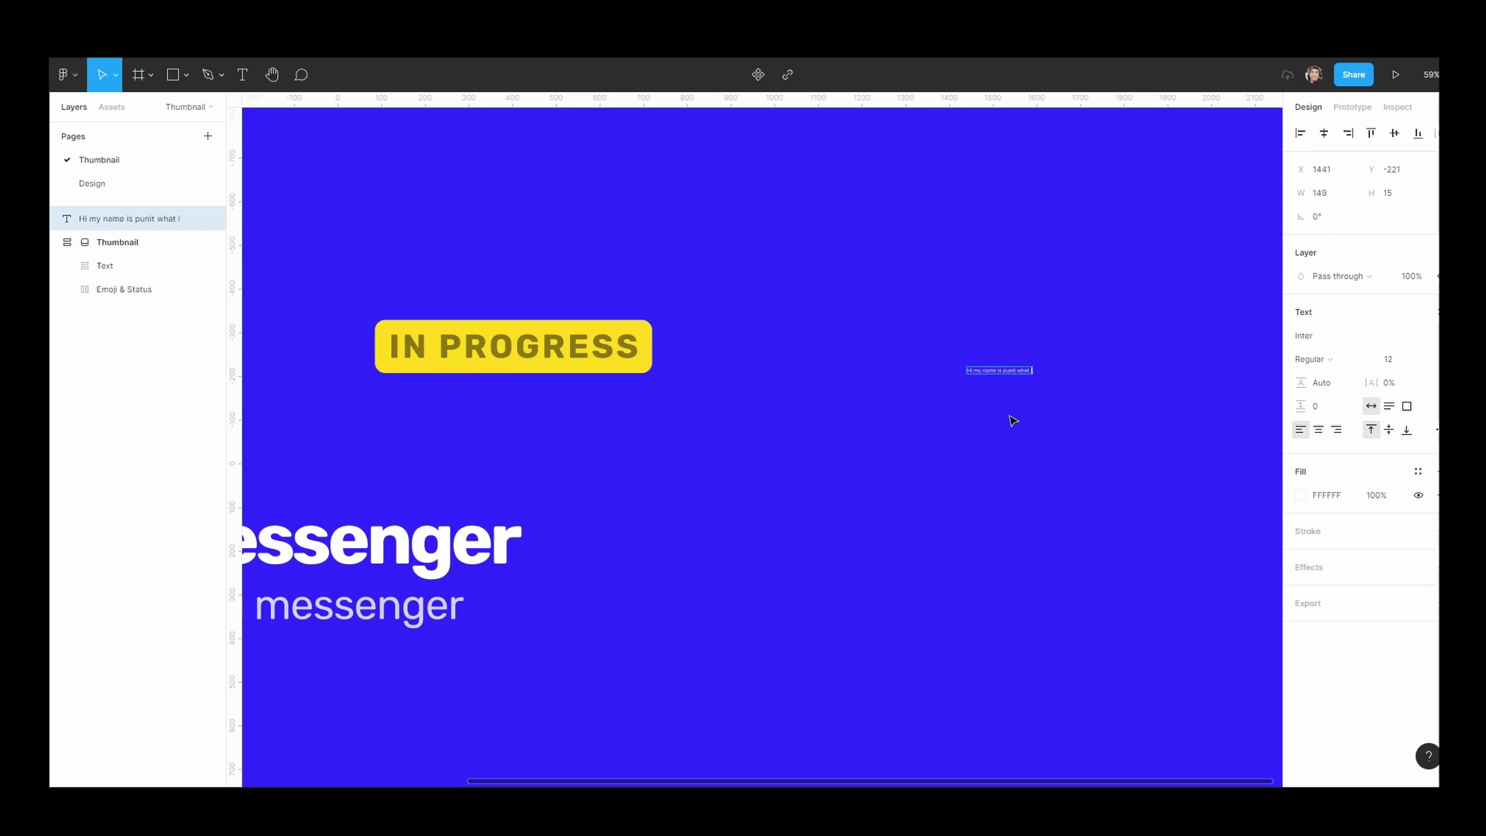
{"action": "type", "text": "s yours"}
{"action": "scroll", "coordinate": [1012, 418], "scroll_direction": "up", "scroll_amount": 5}
{"action": "key", "text": "Escape"}
{"action": "key", "text": "Escape"}
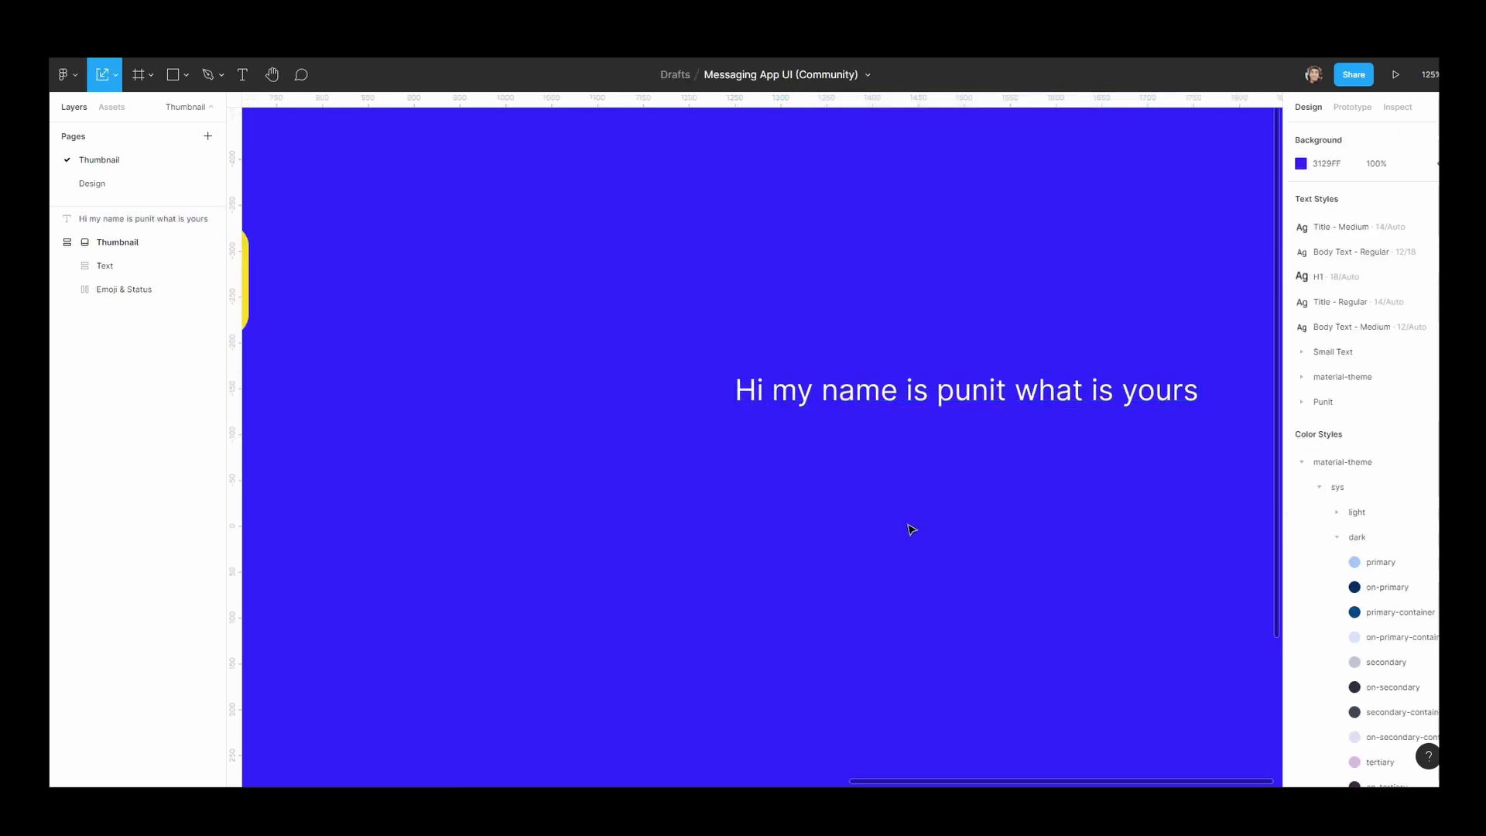
Launch the GRAMMAR checker plugin by searching 'gra' in quick actions.
{"action": "key", "text": "ctrl+/"}
{"action": "type", "text": "gra"}
{"action": "key", "text": "Escape"}
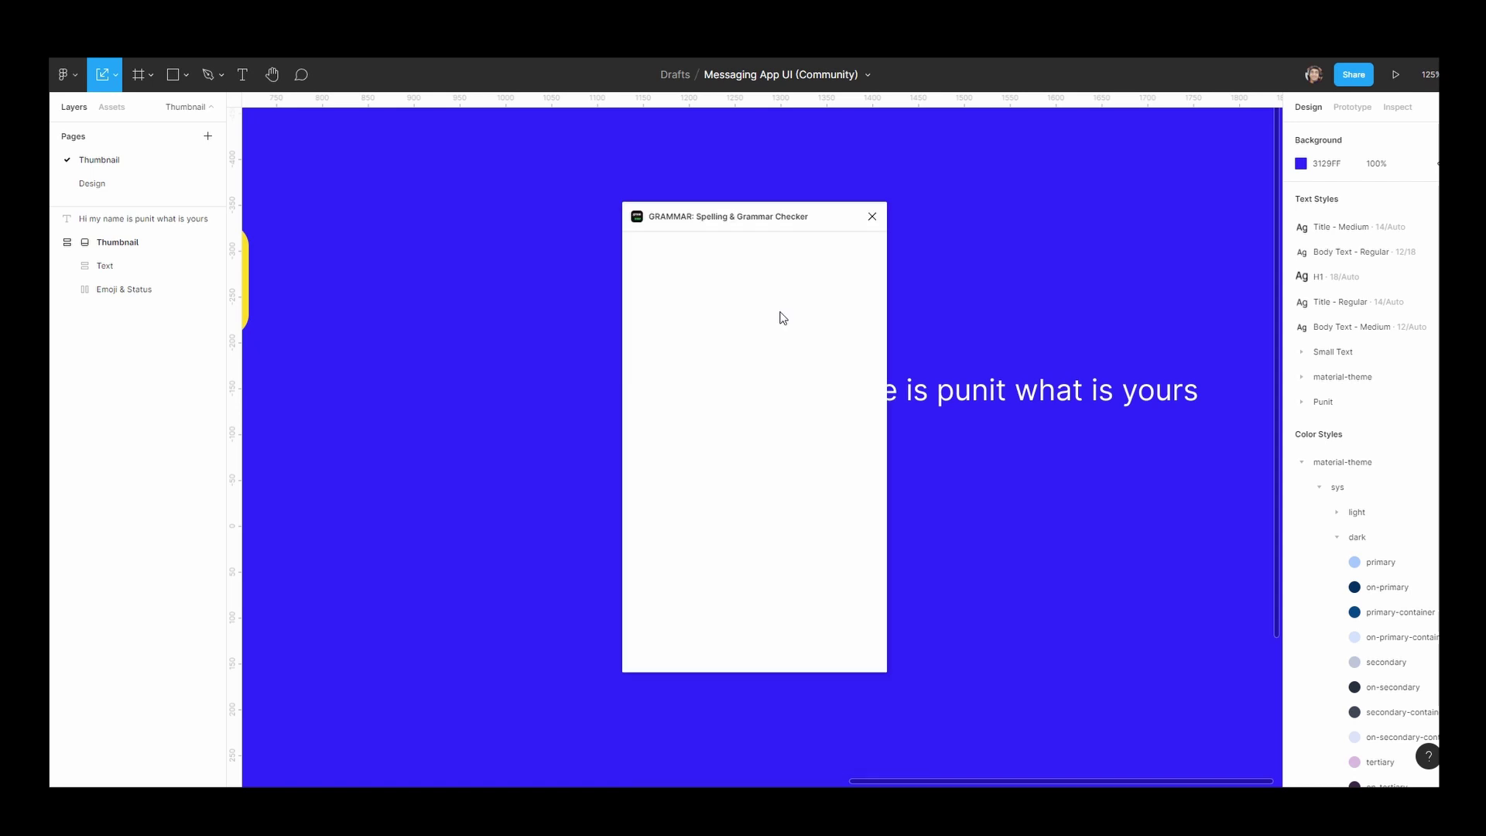
Review the flagged name's suggestions, then capitalise the name's first letter in the greeting.
{"action": "scroll", "coordinate": [541, 523], "scroll_direction": "down", "scroll_amount": 8}
{"action": "left_click", "coordinate": [565, 484]}
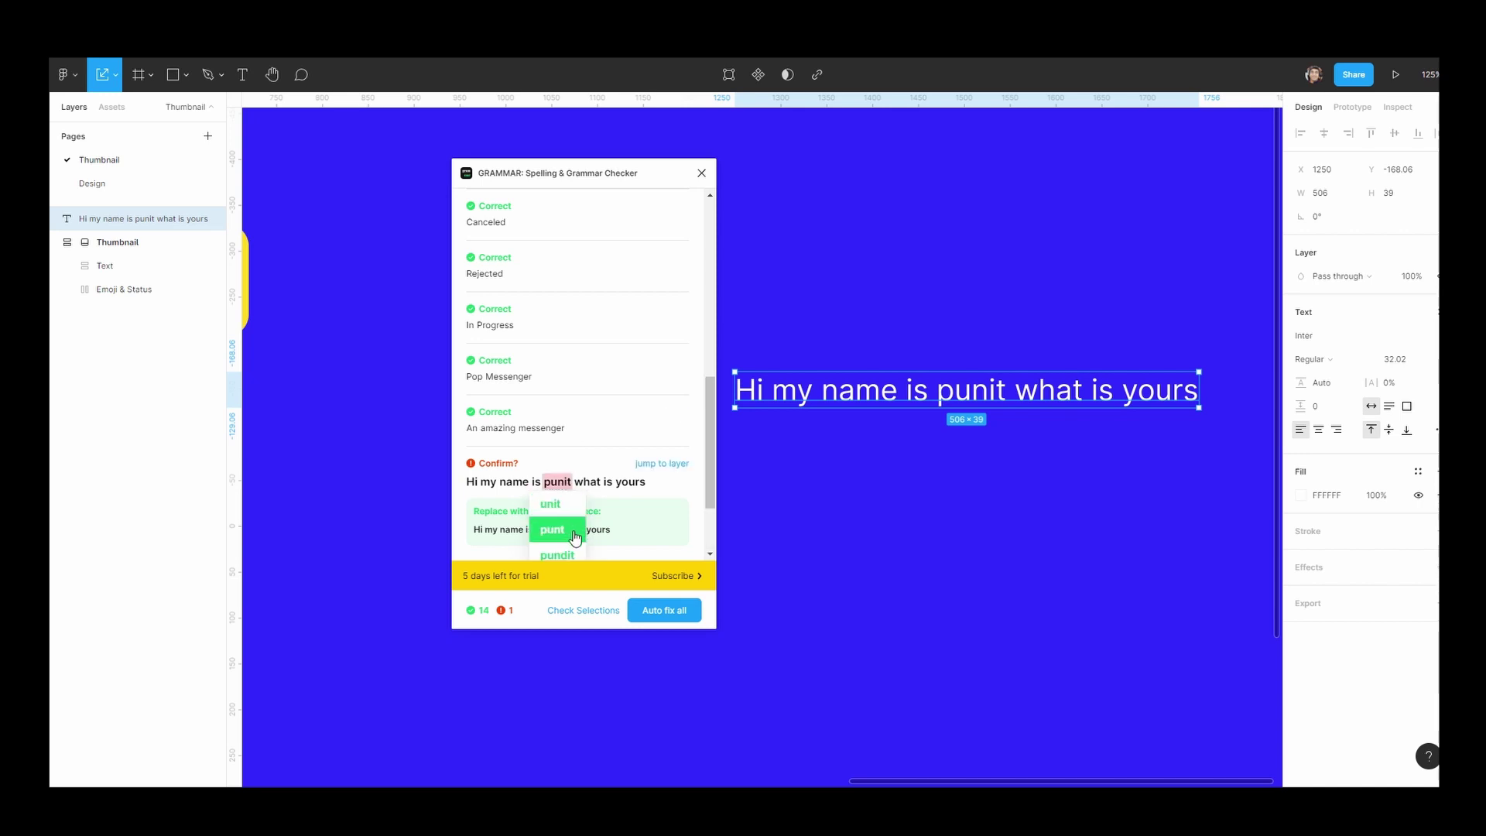
{"action": "left_click", "coordinate": [555, 501]}
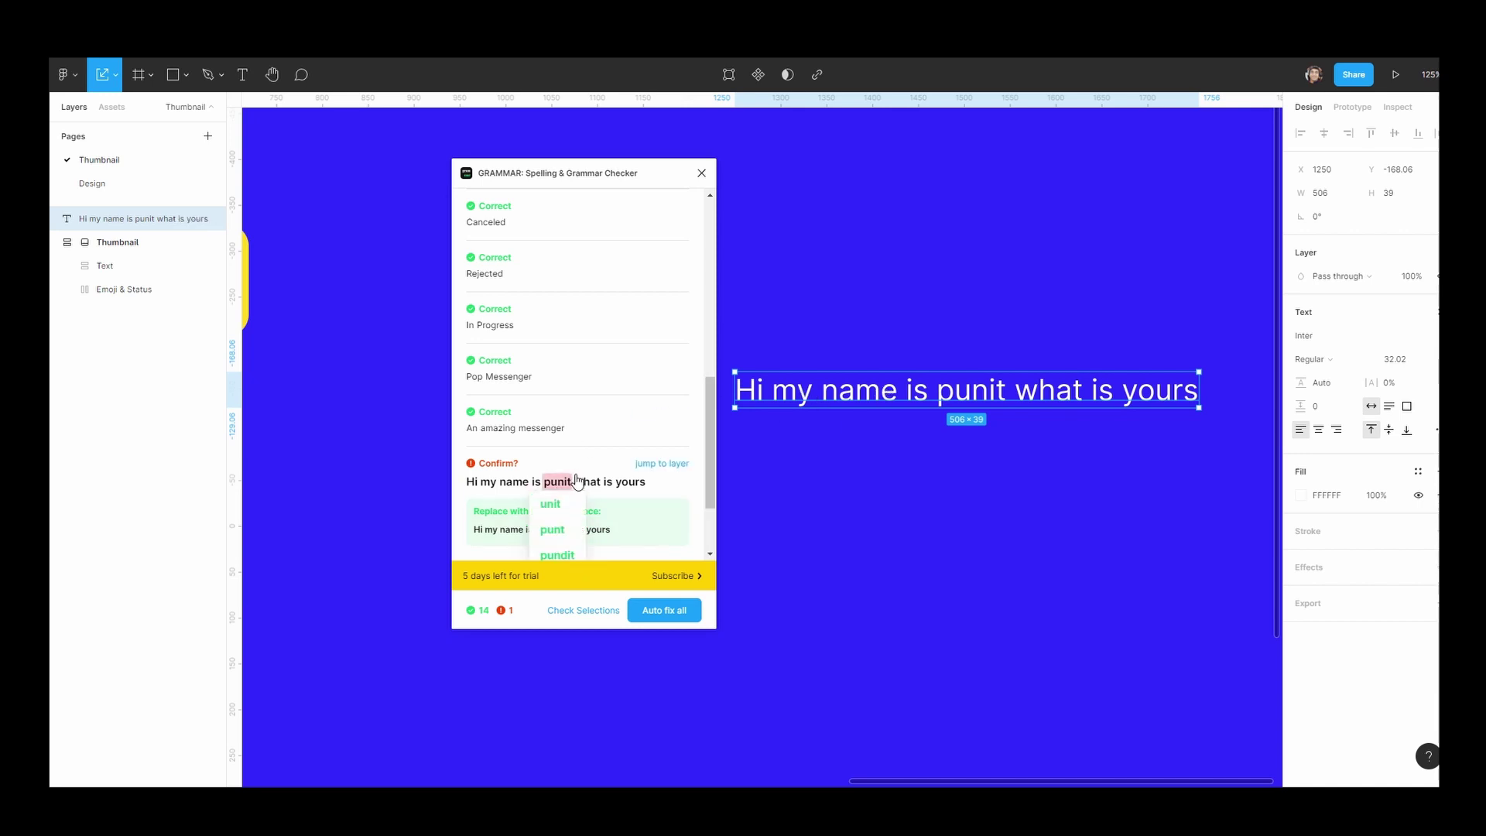
{"action": "double_click", "coordinate": [939, 396]}
{"action": "key", "text": "Delete"}
{"action": "type", "text": "P"}
{"action": "key", "text": "Escape"}
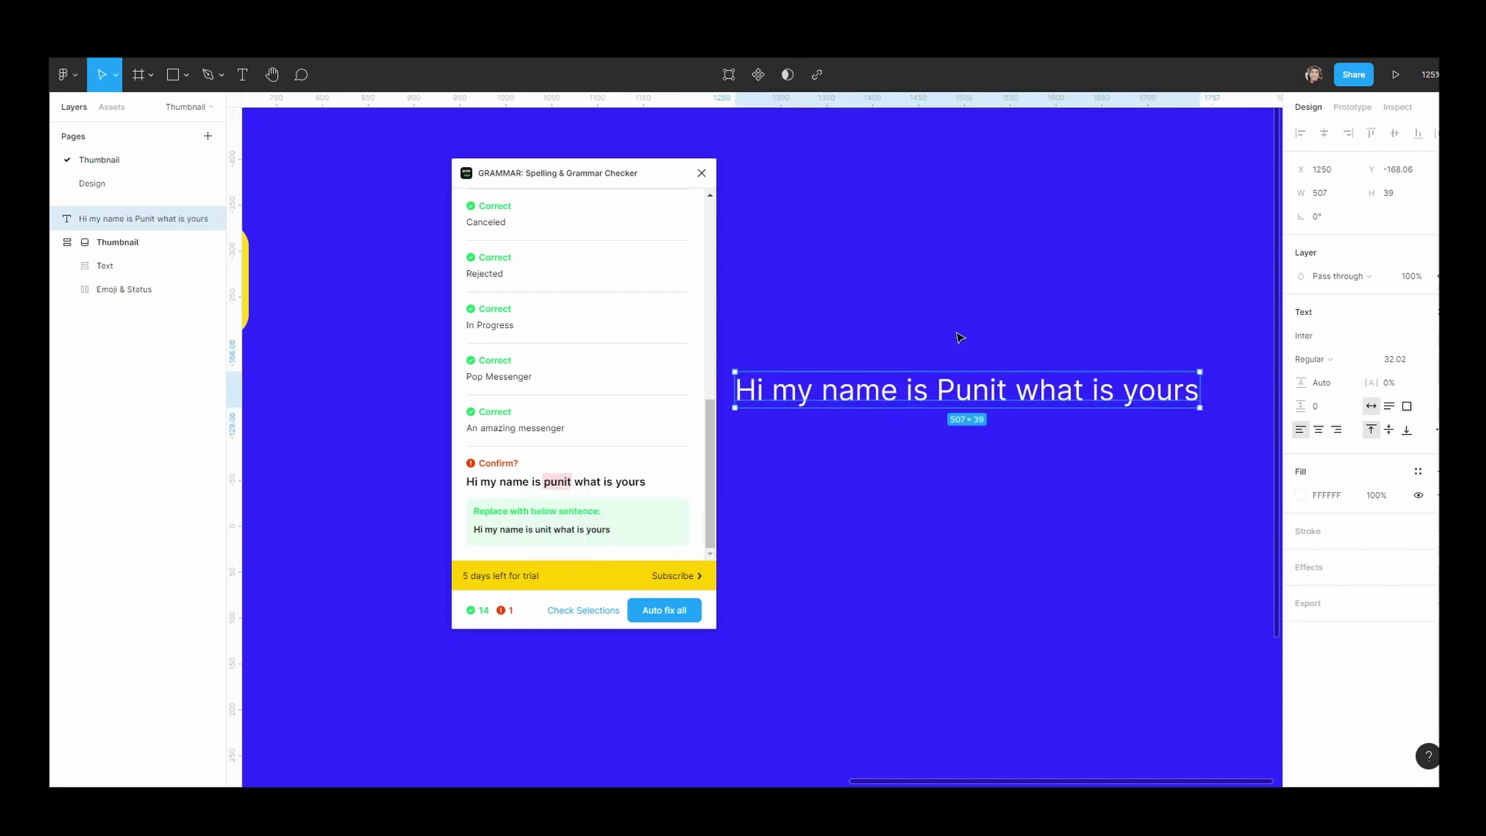
Reintroduce the typo 'namre', recheck the selection and replace it with 'name'.
{"action": "key", "text": "ctrl+z"}
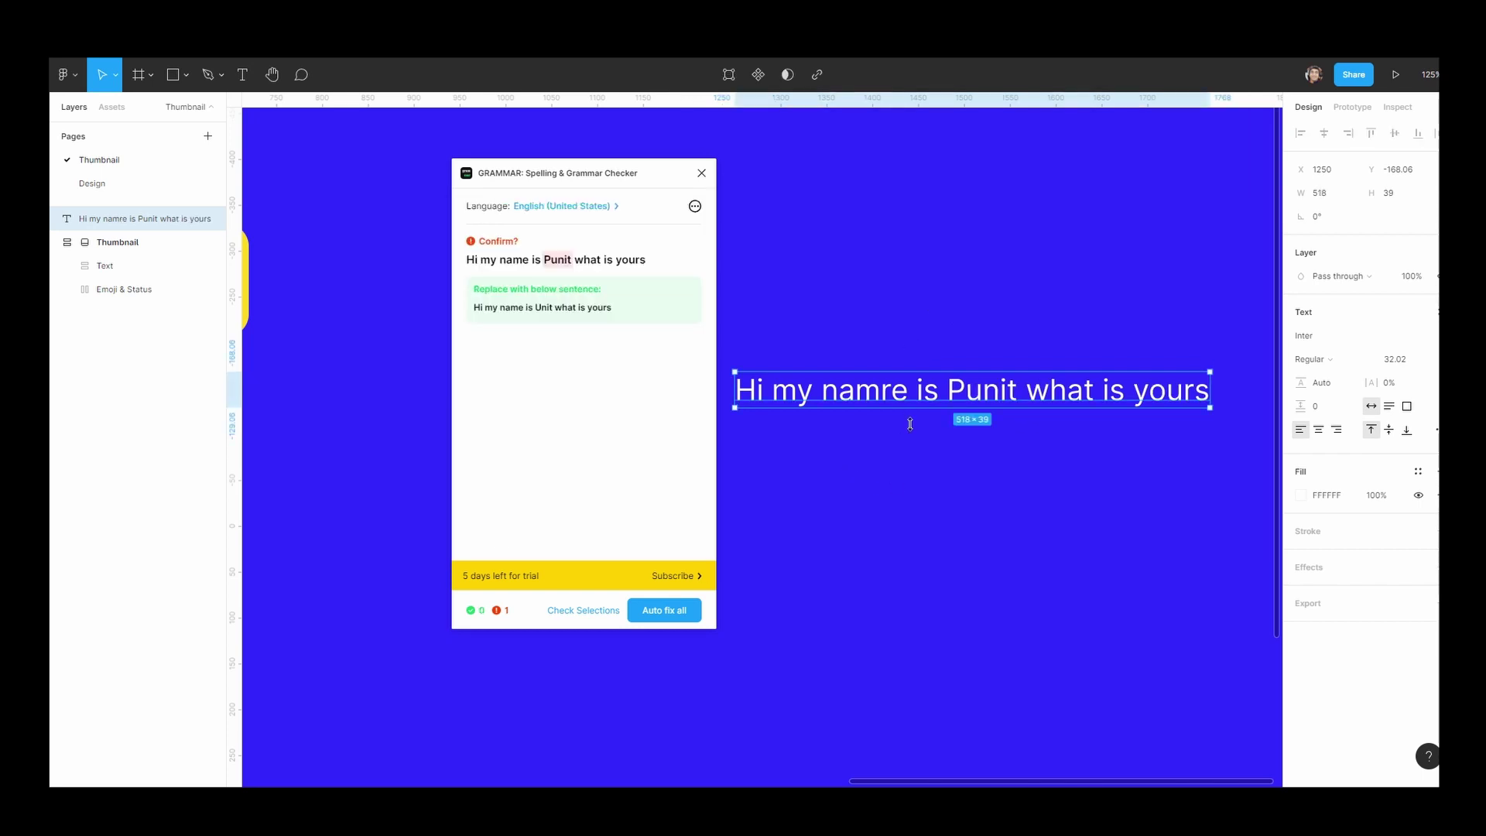
{"action": "left_click", "coordinate": [582, 612]}
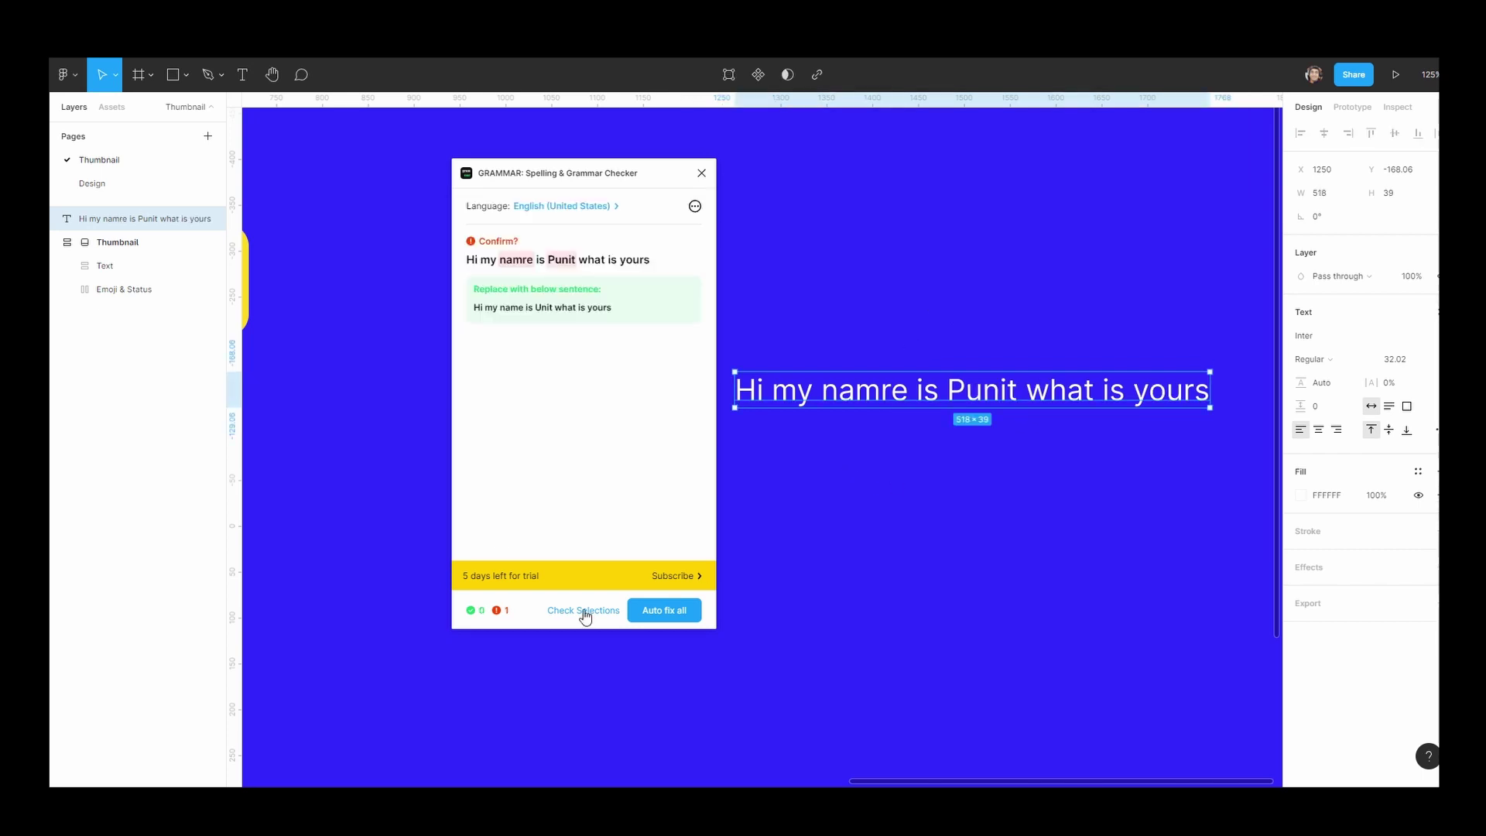
{"action": "left_click", "coordinate": [522, 263]}
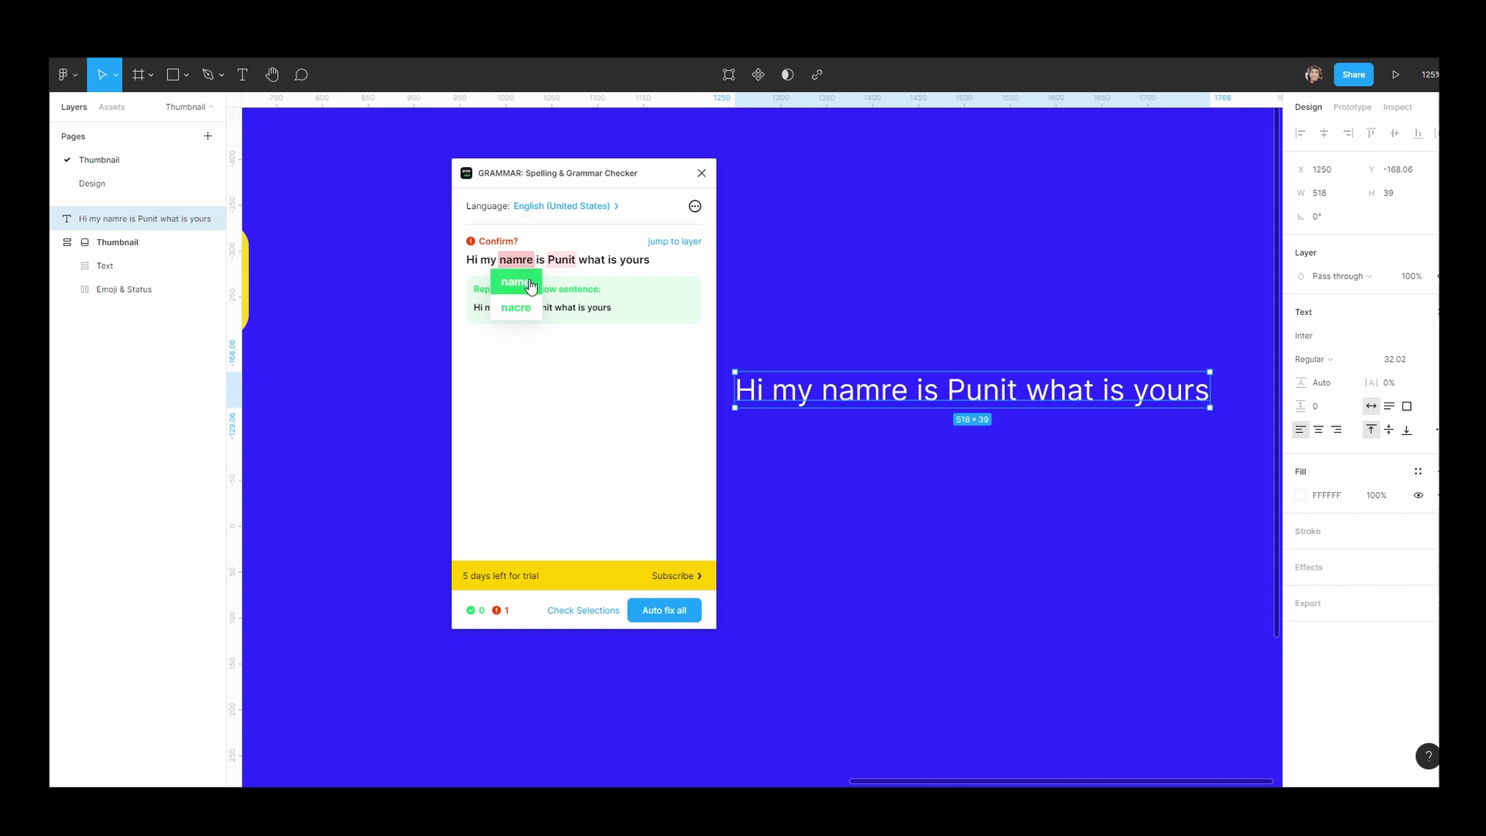
{"action": "left_click", "coordinate": [531, 284]}
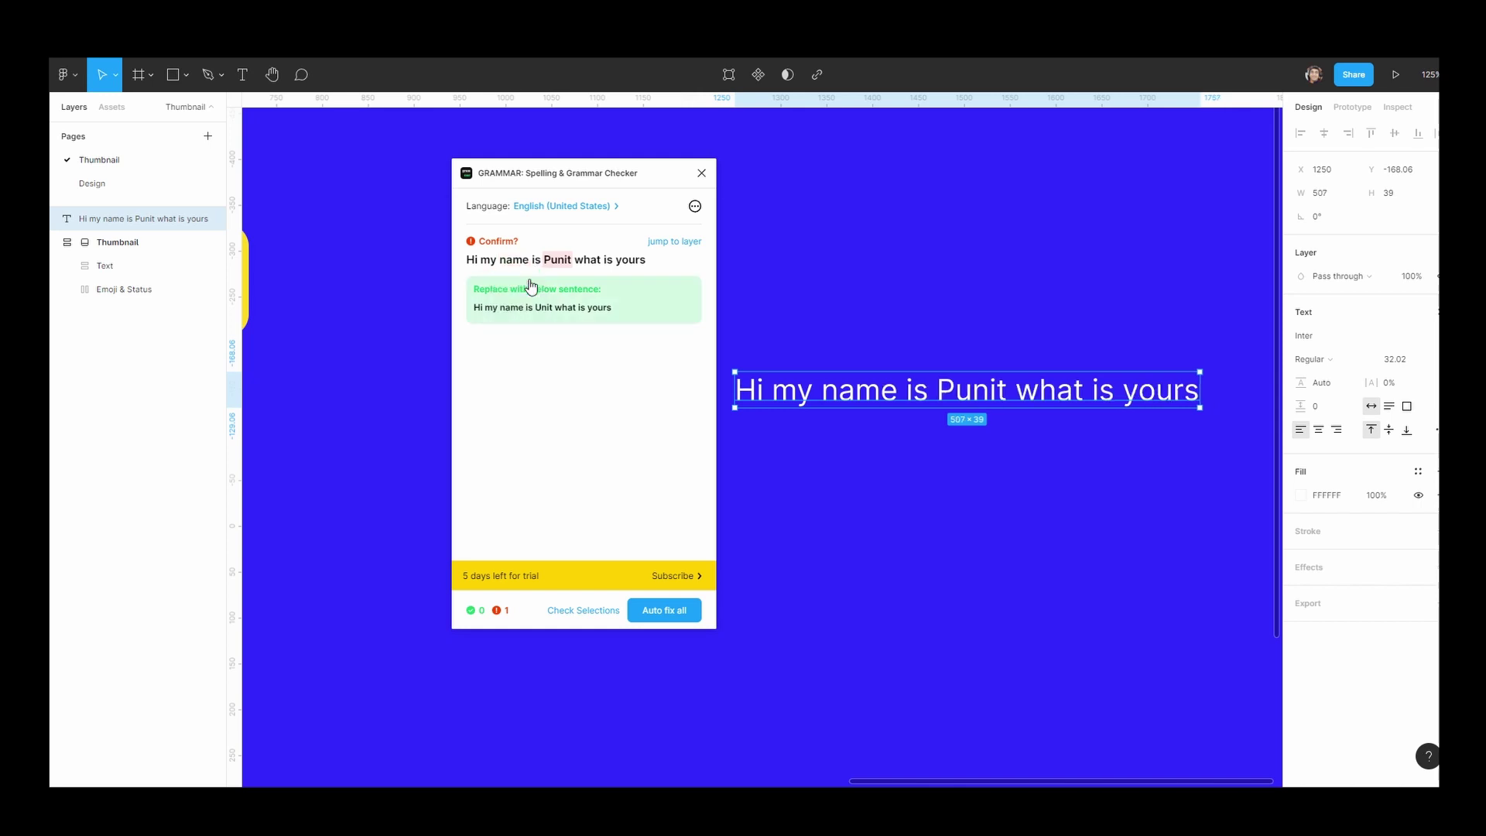
Browse the checking languages keeping English (United States), then open the checker's Settings.
{"action": "left_click", "coordinate": [560, 213]}
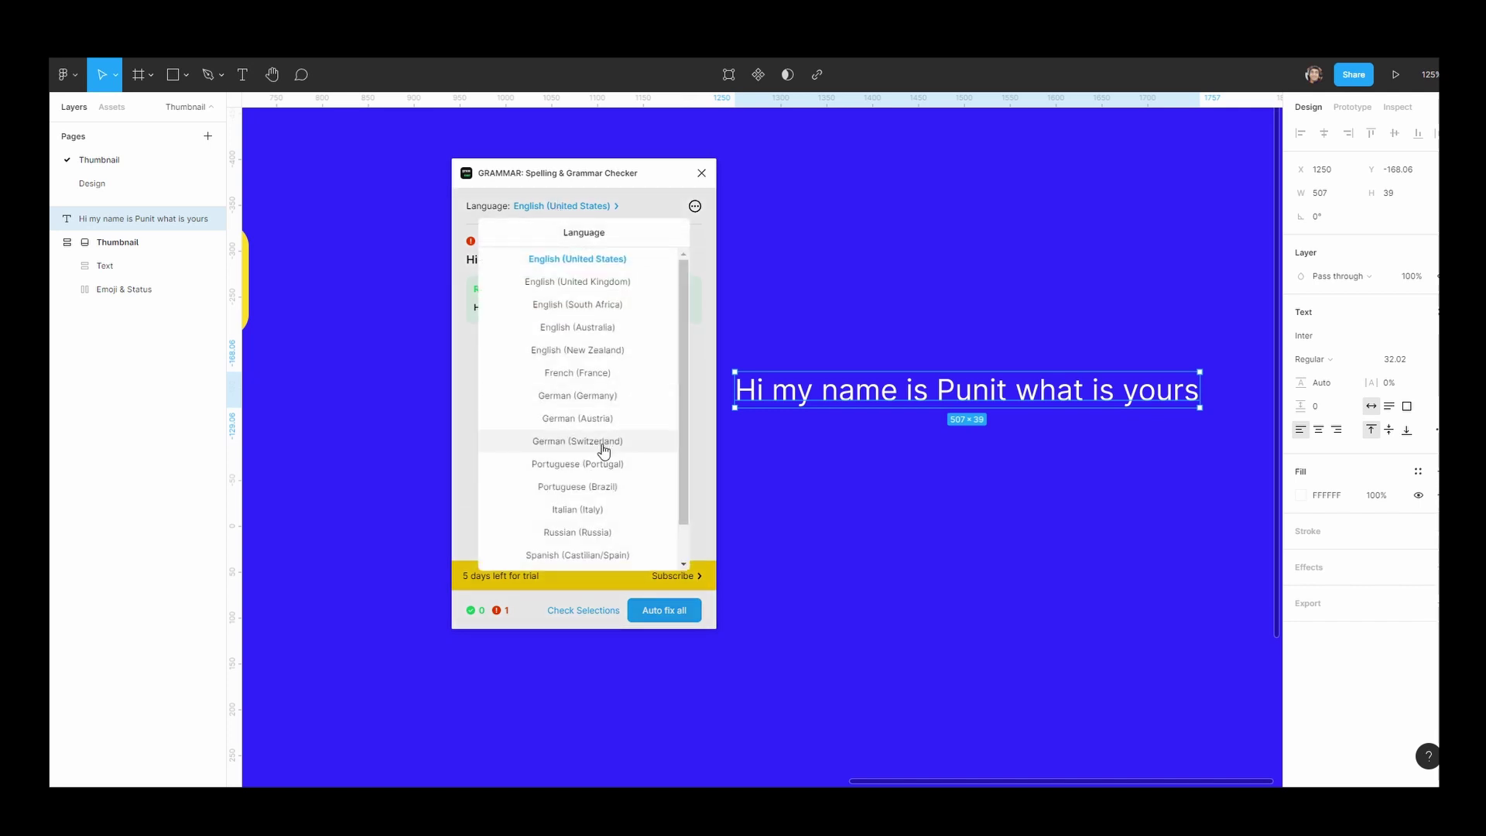
{"action": "scroll", "coordinate": [602, 449], "scroll_direction": "down", "scroll_amount": 1}
{"action": "scroll", "coordinate": [601, 433], "scroll_direction": "up", "scroll_amount": 1}
{"action": "scroll", "coordinate": [608, 425], "scroll_direction": "down", "scroll_amount": 1}
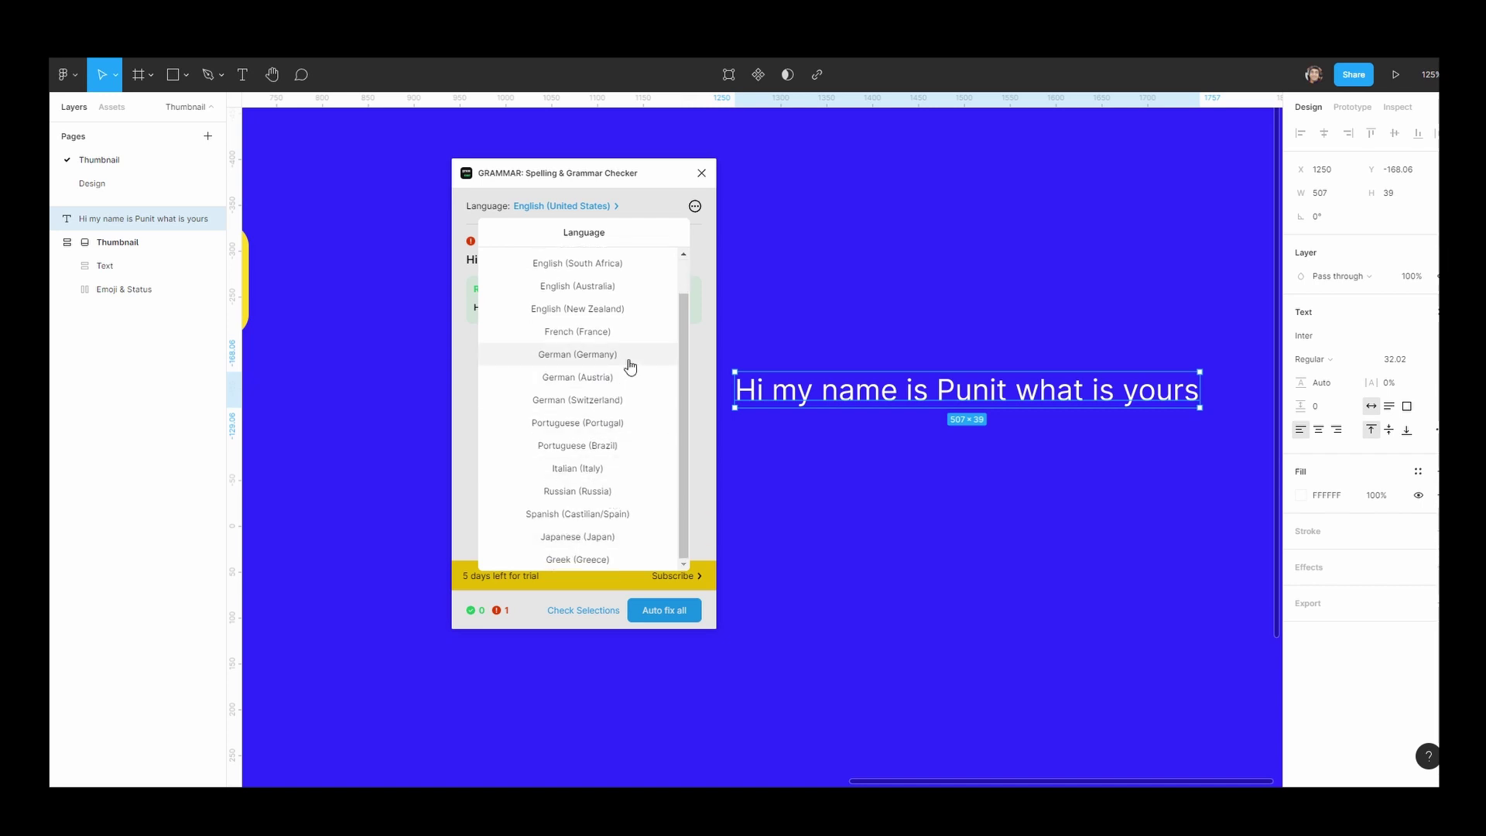
{"action": "scroll", "coordinate": [586, 490], "scroll_direction": "up", "scroll_amount": 2}
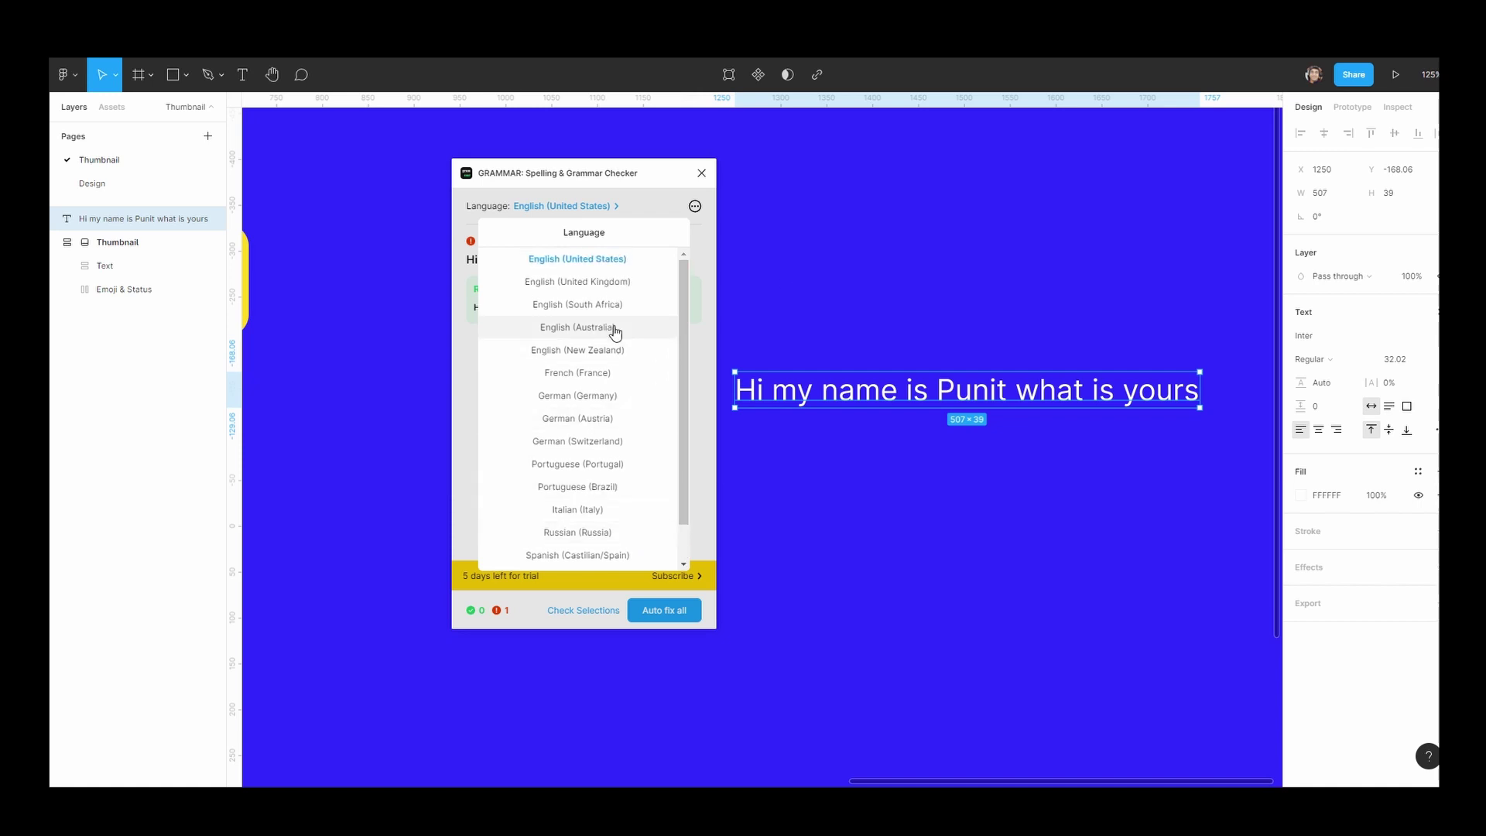
{"action": "left_click", "coordinate": [605, 208]}
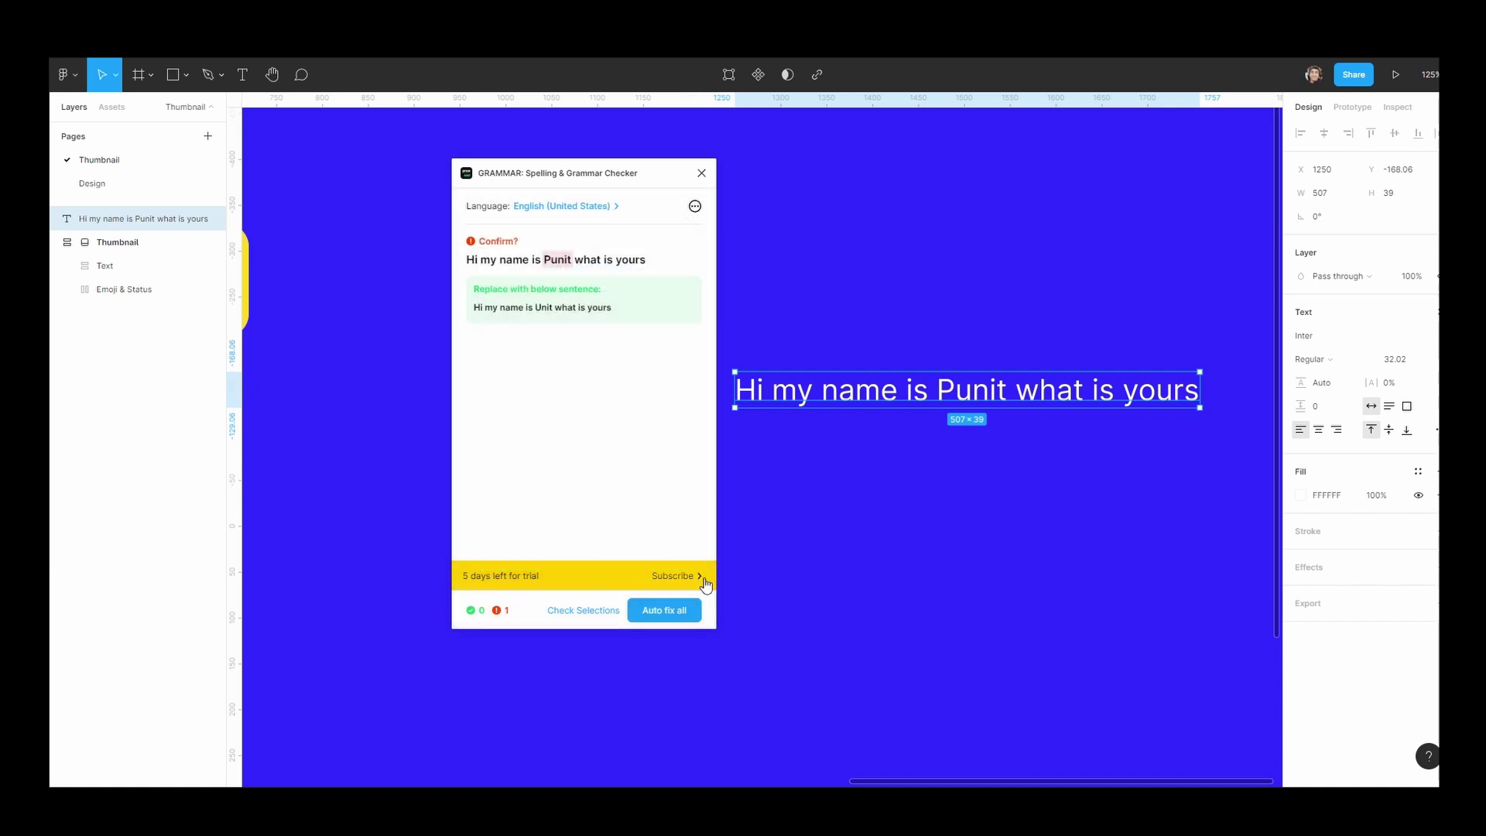
{"action": "left_click", "coordinate": [695, 206]}
Apply Auto fix all from the checker's main results, then start editing the greeting.
{"action": "left_click", "coordinate": [481, 218]}
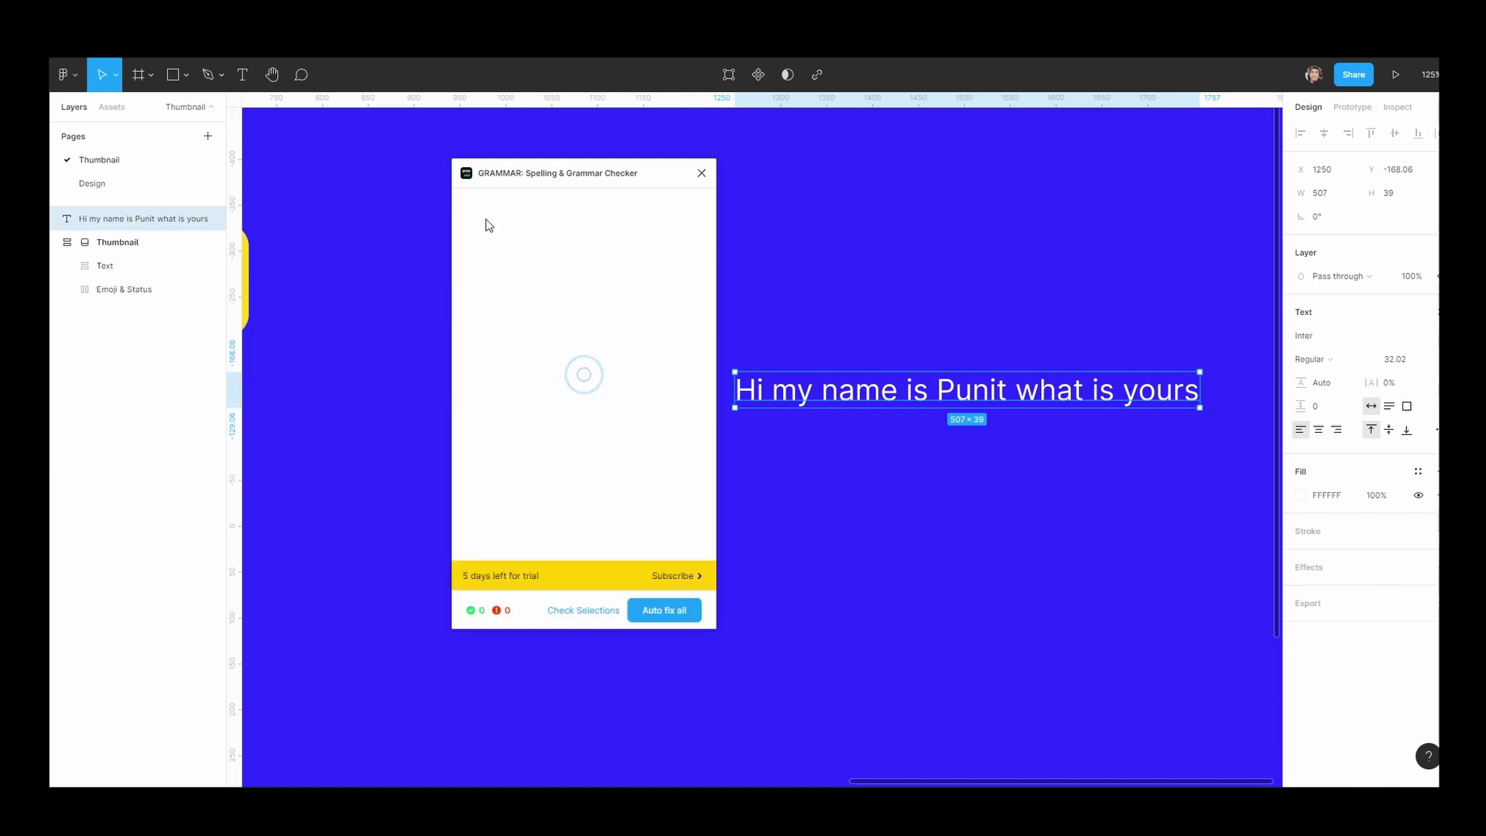
{"action": "left_click", "coordinate": [657, 617]}
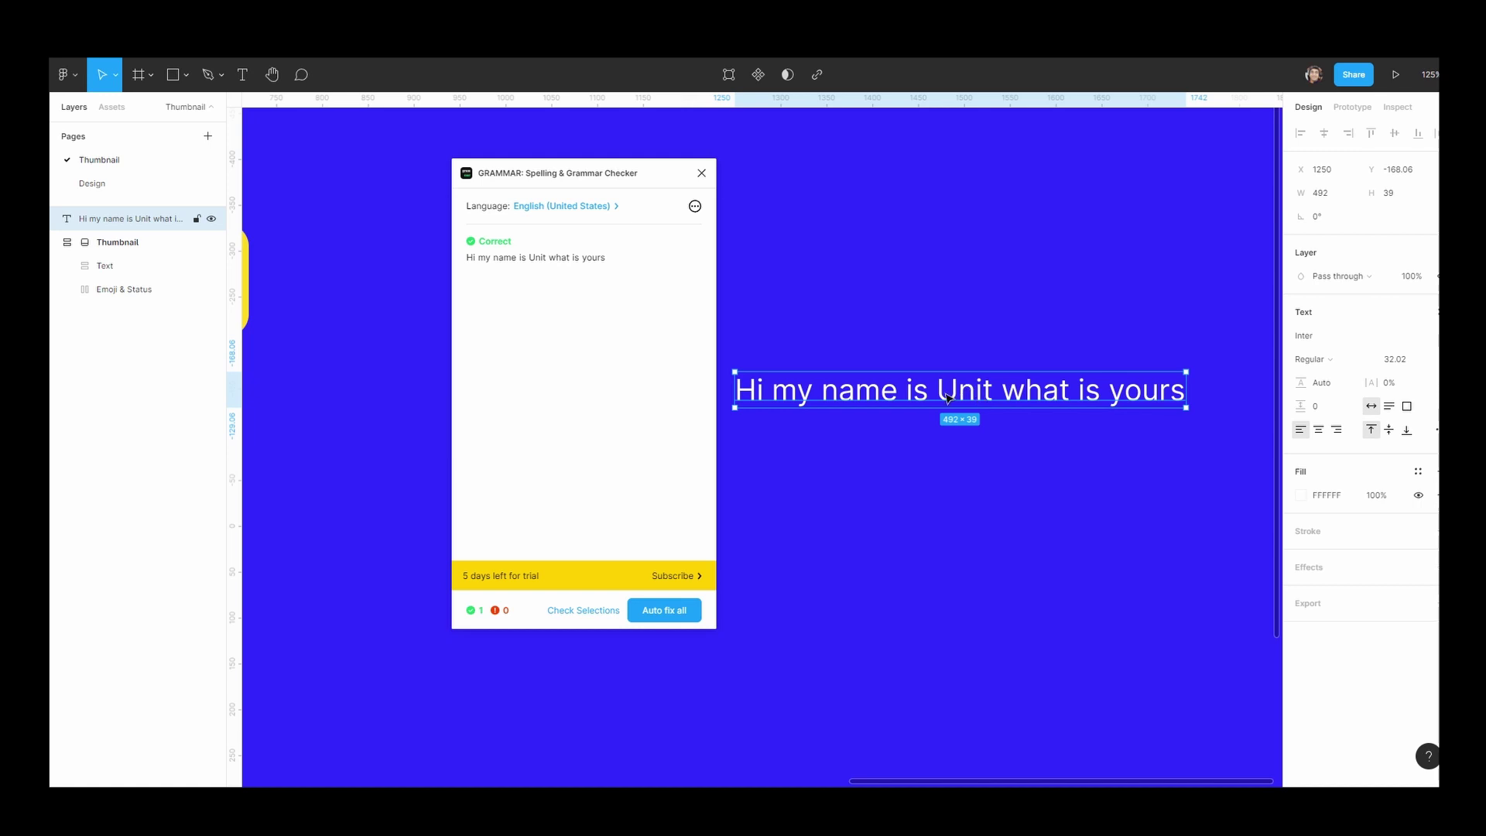
{"action": "double_click", "coordinate": [948, 397]}
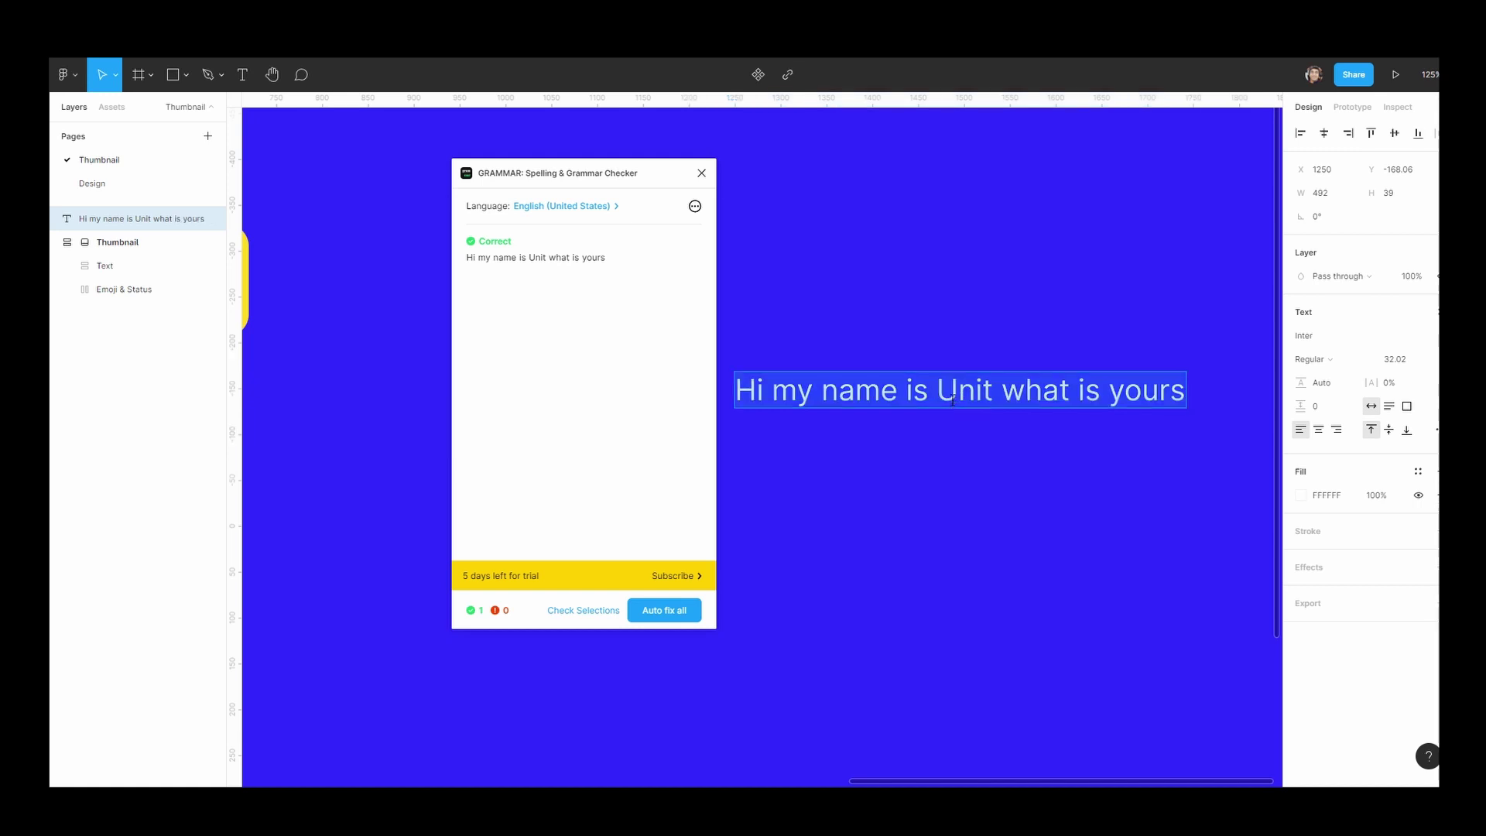
Undo the automatic fixes and launch the Beautiful Shadows plugin via a 'beau' search.
{"action": "key", "text": "Escape"}
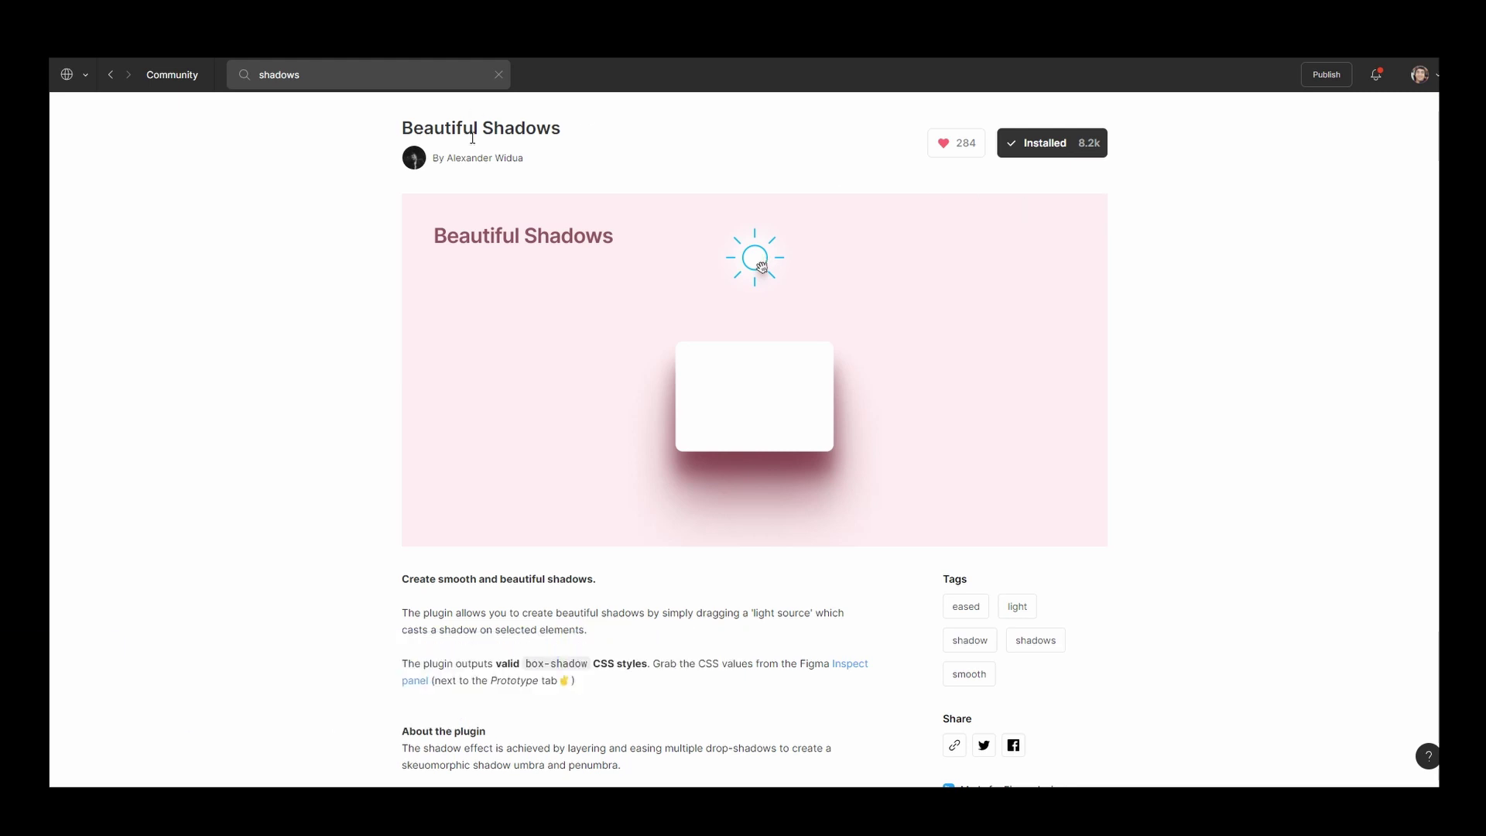
{"action": "left_click_drag", "start_coordinate": [472, 137], "coordinate": [600, 123]}
{"action": "left_click", "coordinate": [601, 123]}
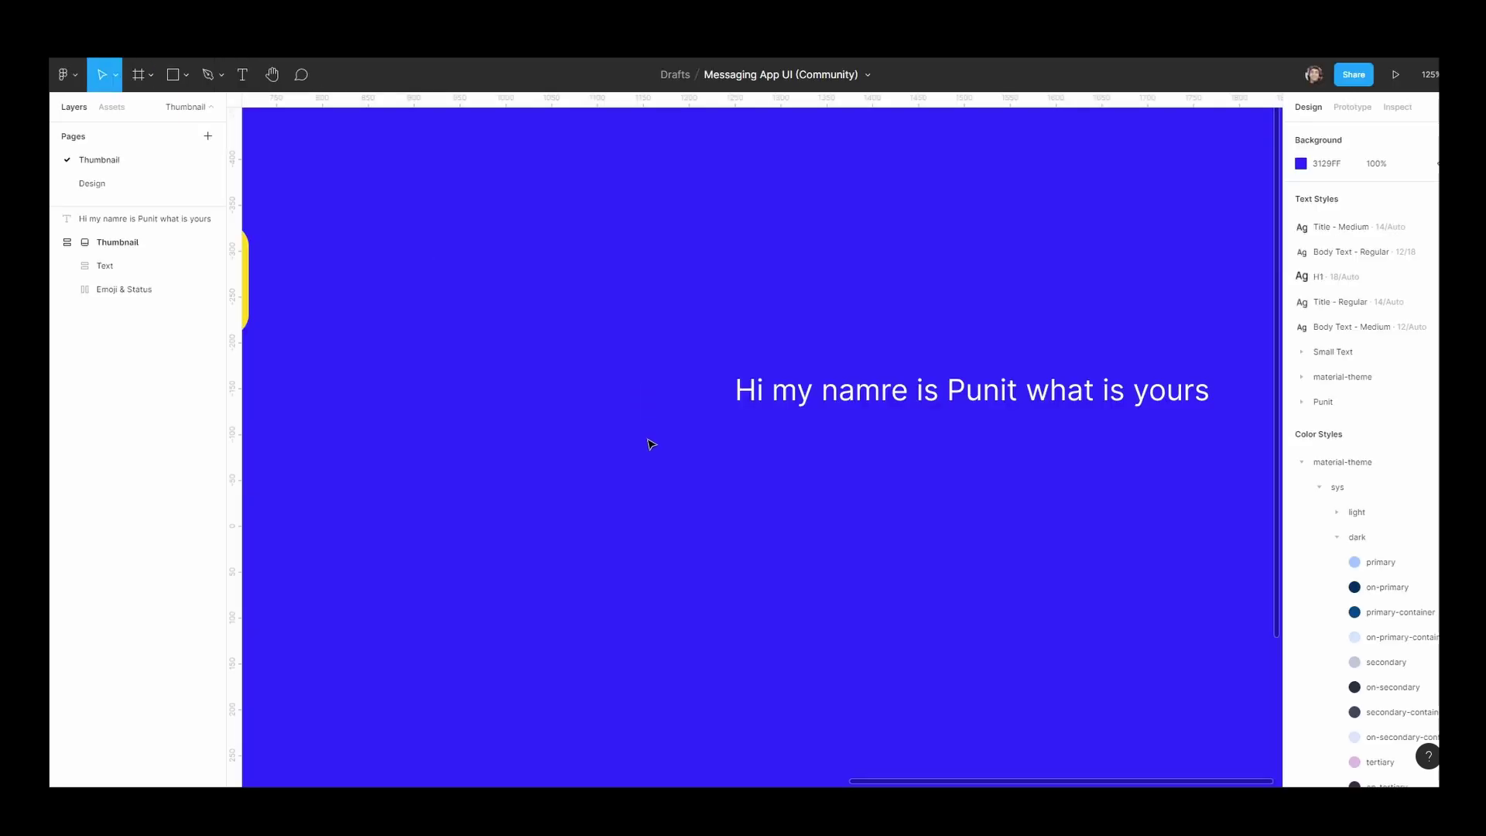
{"action": "key", "text": "ctrl+/"}
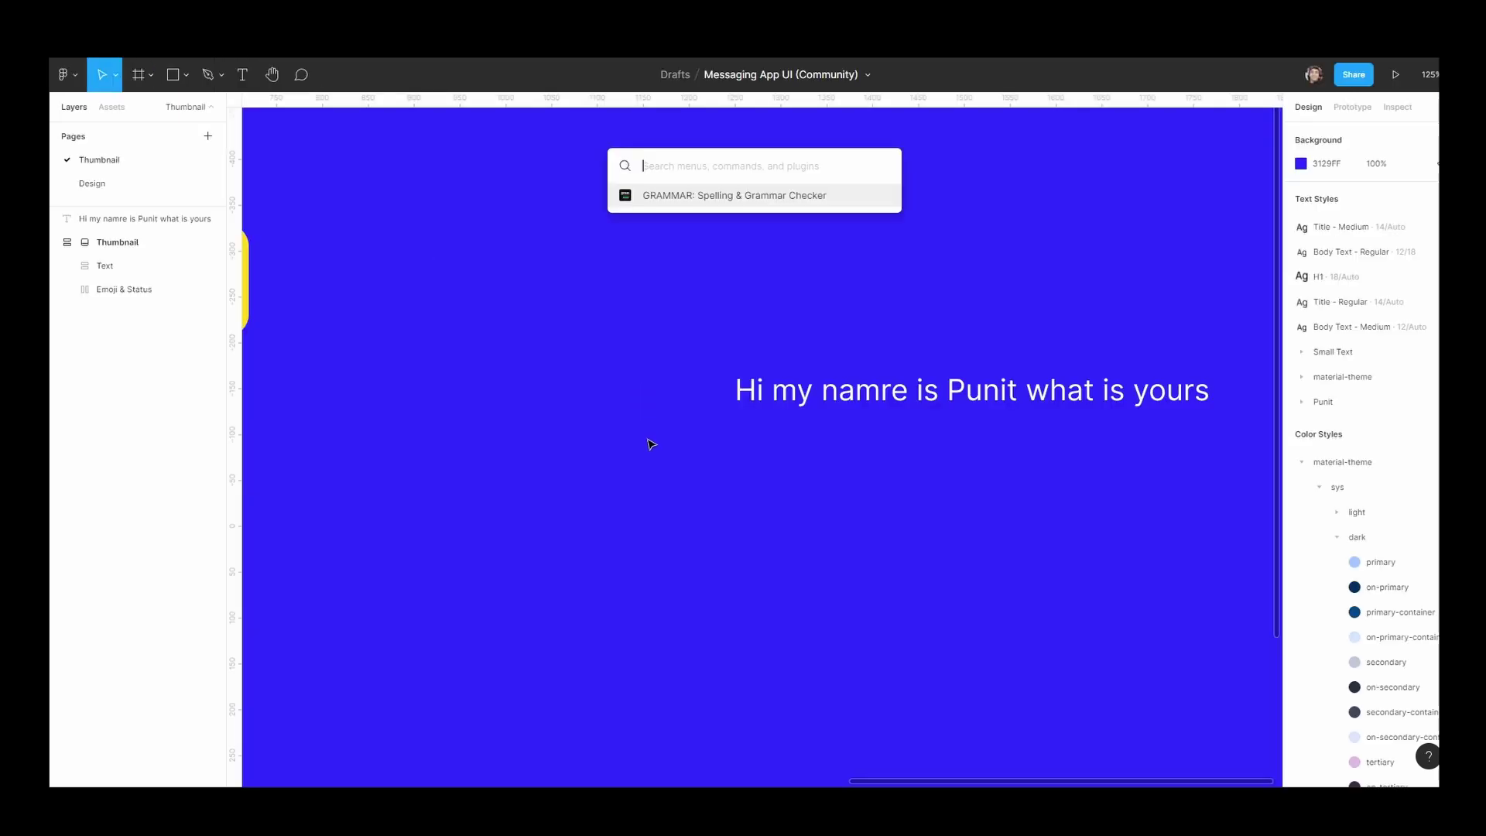
{"action": "type", "text": "beaut"}
{"action": "key", "text": "Return"}
Draw a square on the blue cover and shift its Beautiful Shadows light source.
{"action": "key", "text": "r"}
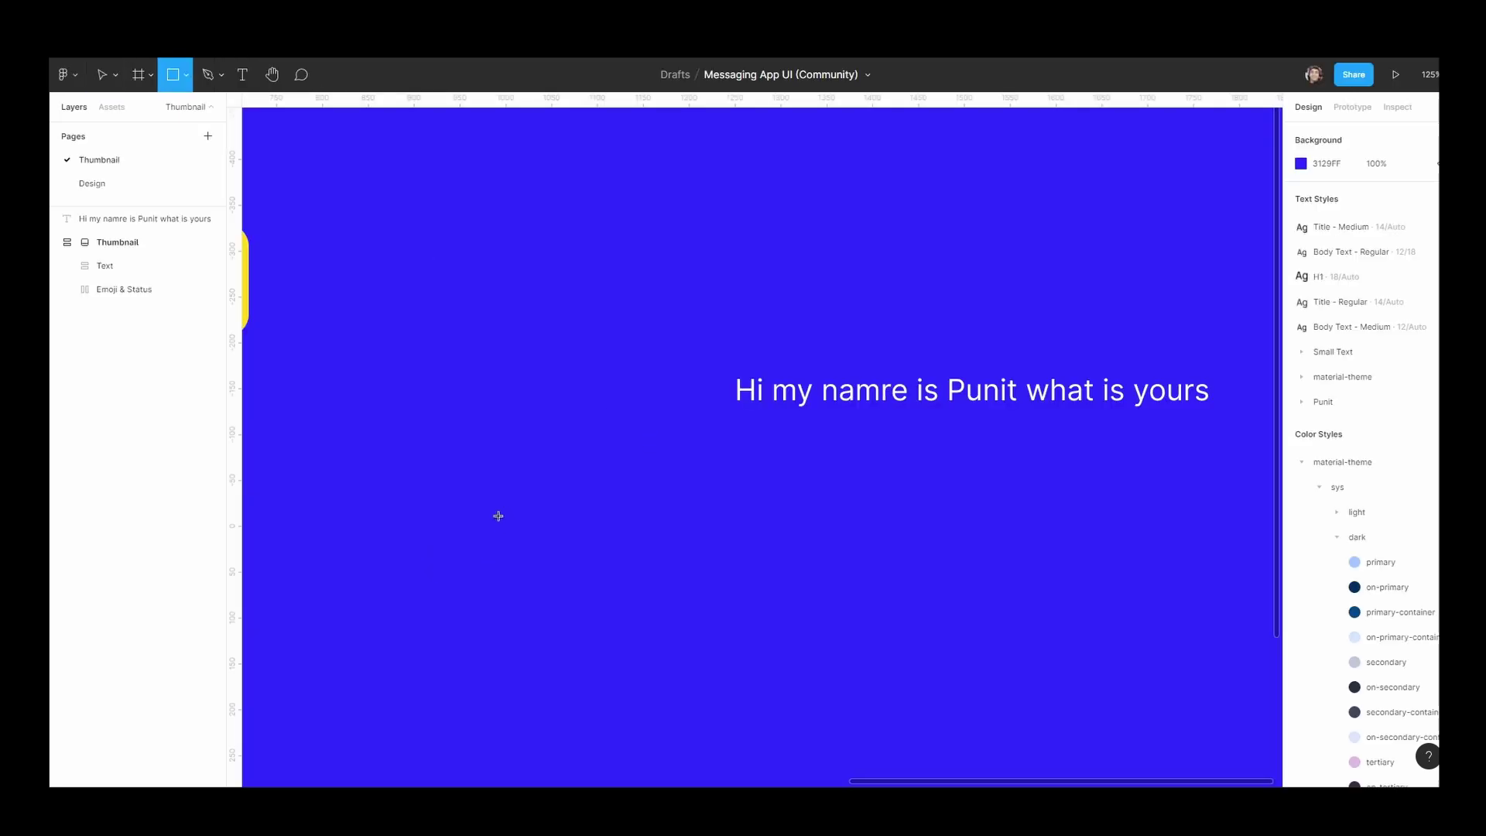
{"action": "left_click_drag", "start_coordinate": [486, 500], "coordinate": [658, 671]}
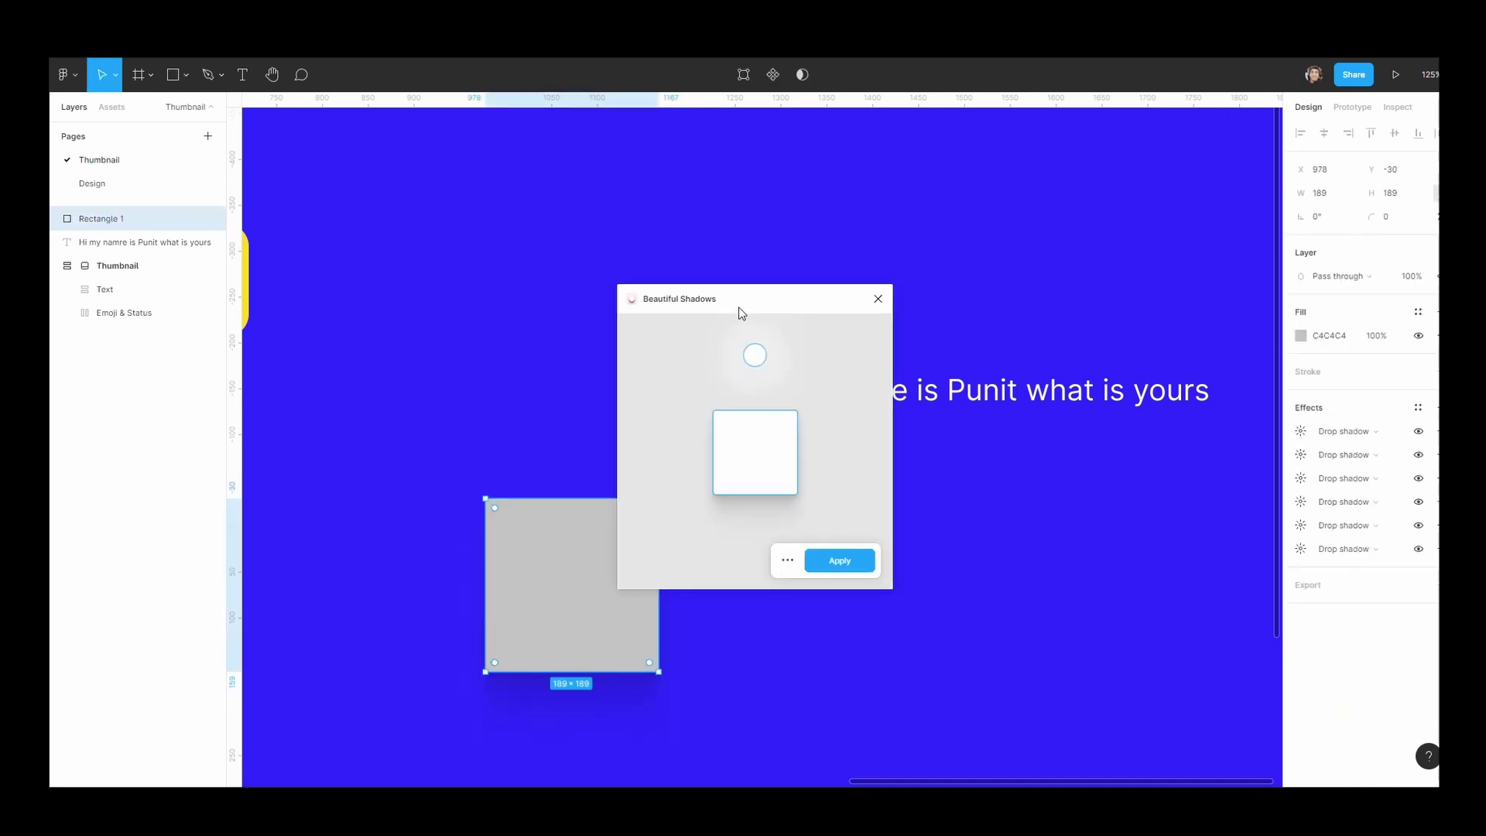
{"action": "left_click_drag", "start_coordinate": [736, 309], "coordinate": [866, 301]}
{"action": "left_click_drag", "start_coordinate": [898, 353], "coordinate": [987, 363]}
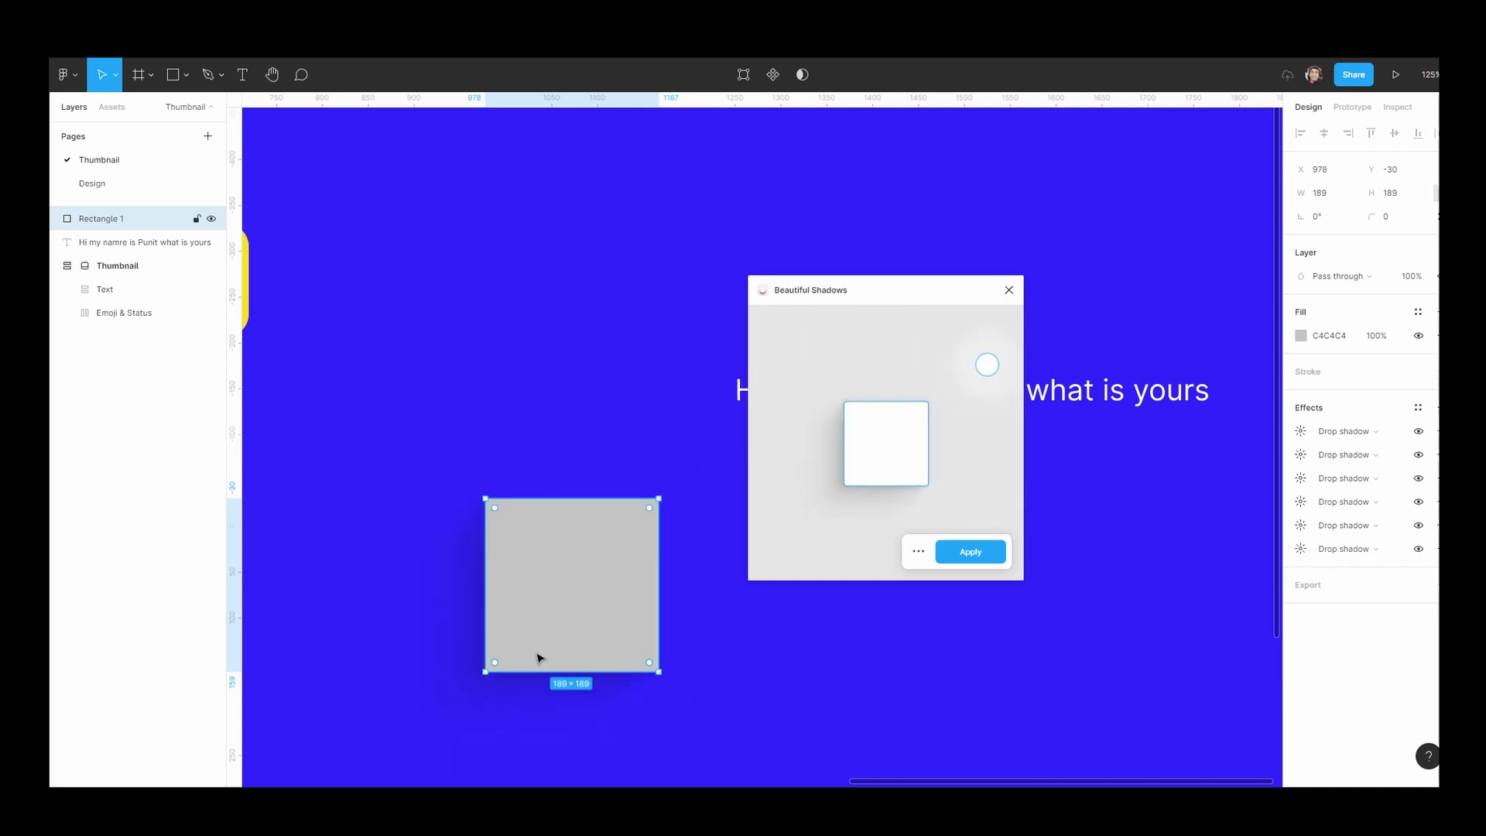
Make the square's fill white and raise the light source to deepen the shadows.
{"action": "left_click", "coordinate": [1300, 335]}
{"action": "left_click_drag", "start_coordinate": [1251, 392], "coordinate": [972, 255]}
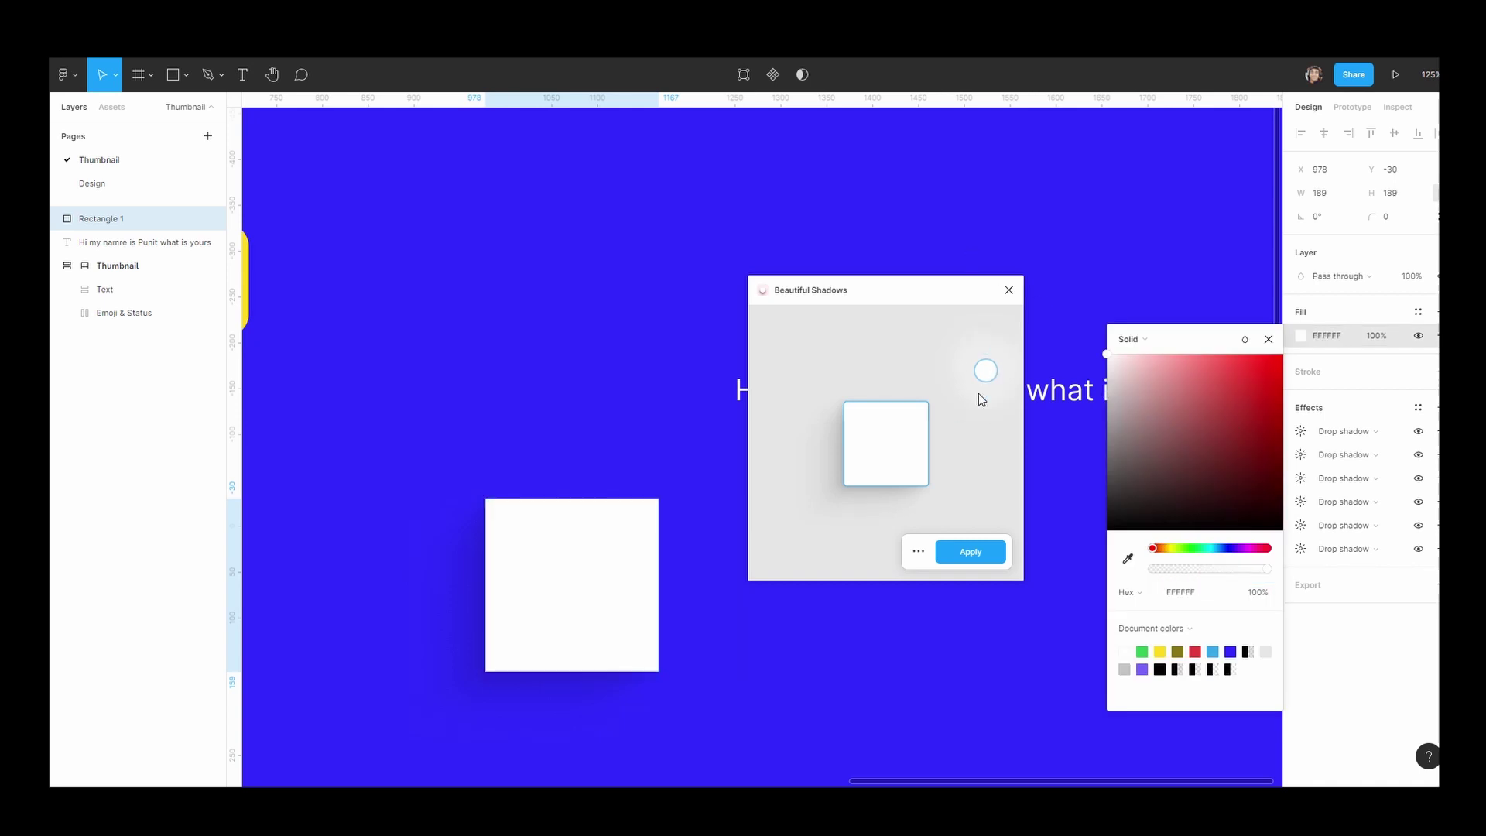
{"action": "left_click_drag", "start_coordinate": [985, 367], "coordinate": [932, 334]}
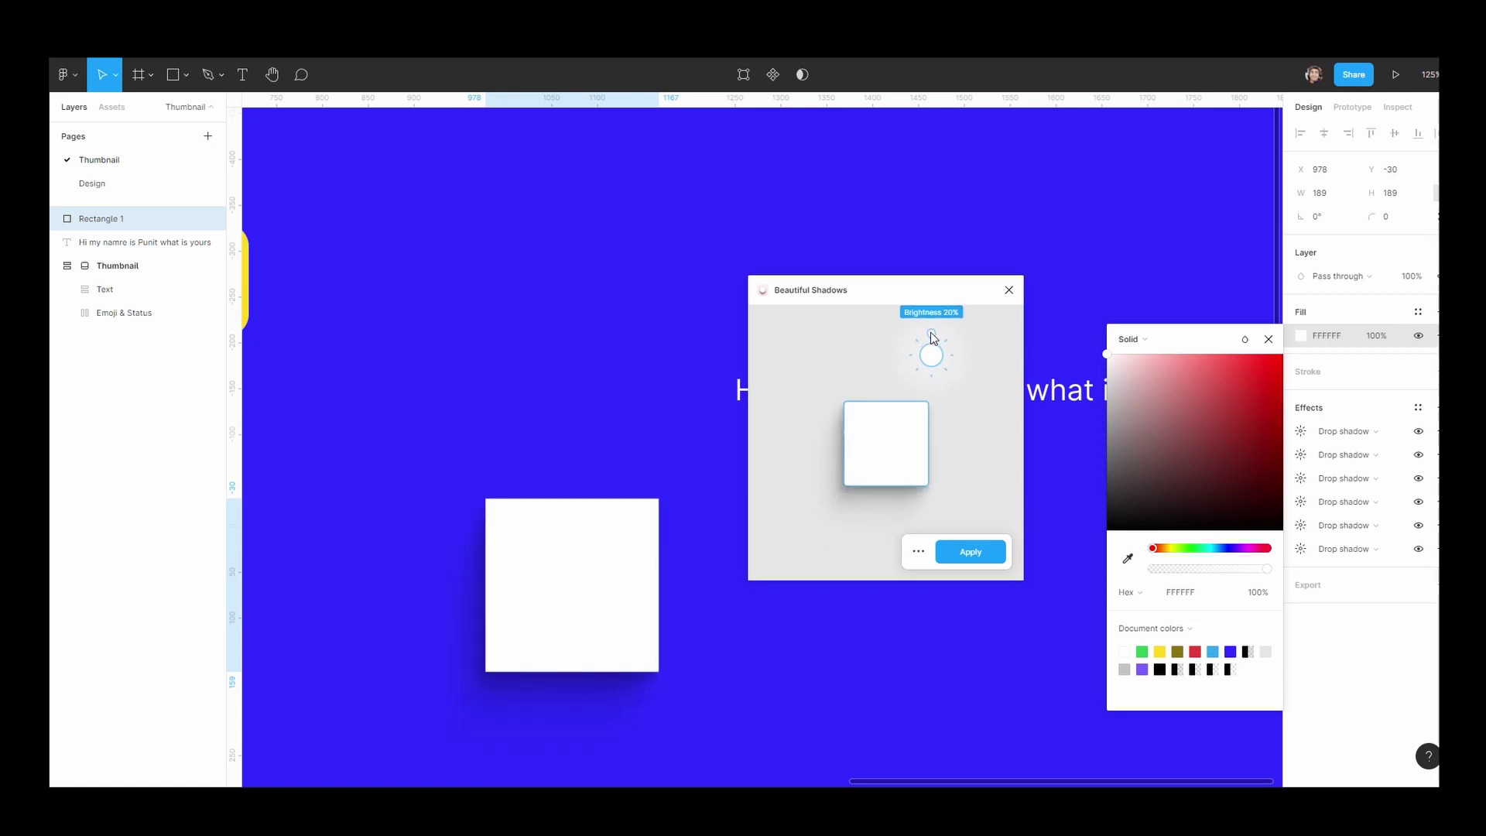
{"action": "left_click_drag", "start_coordinate": [933, 338], "coordinate": [933, 370]}
Select the white square and move the Beautiful Shadows light source to the left.
{"action": "right_click", "coordinate": [1027, 376]}
{"action": "key", "text": "Escape"}
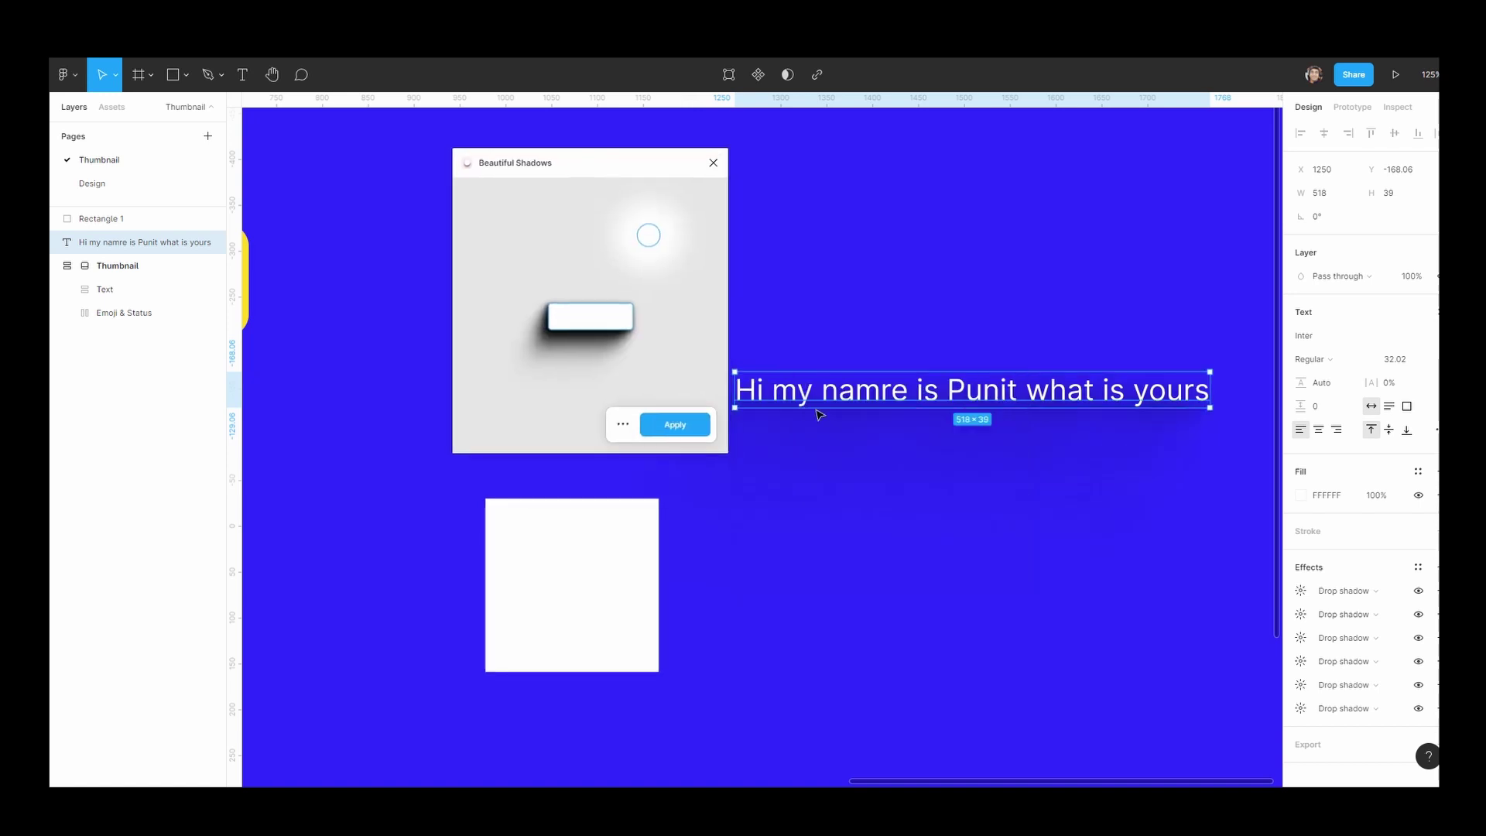
{"action": "left_click", "coordinate": [590, 590]}
{"action": "right_click", "coordinate": [514, 600]}
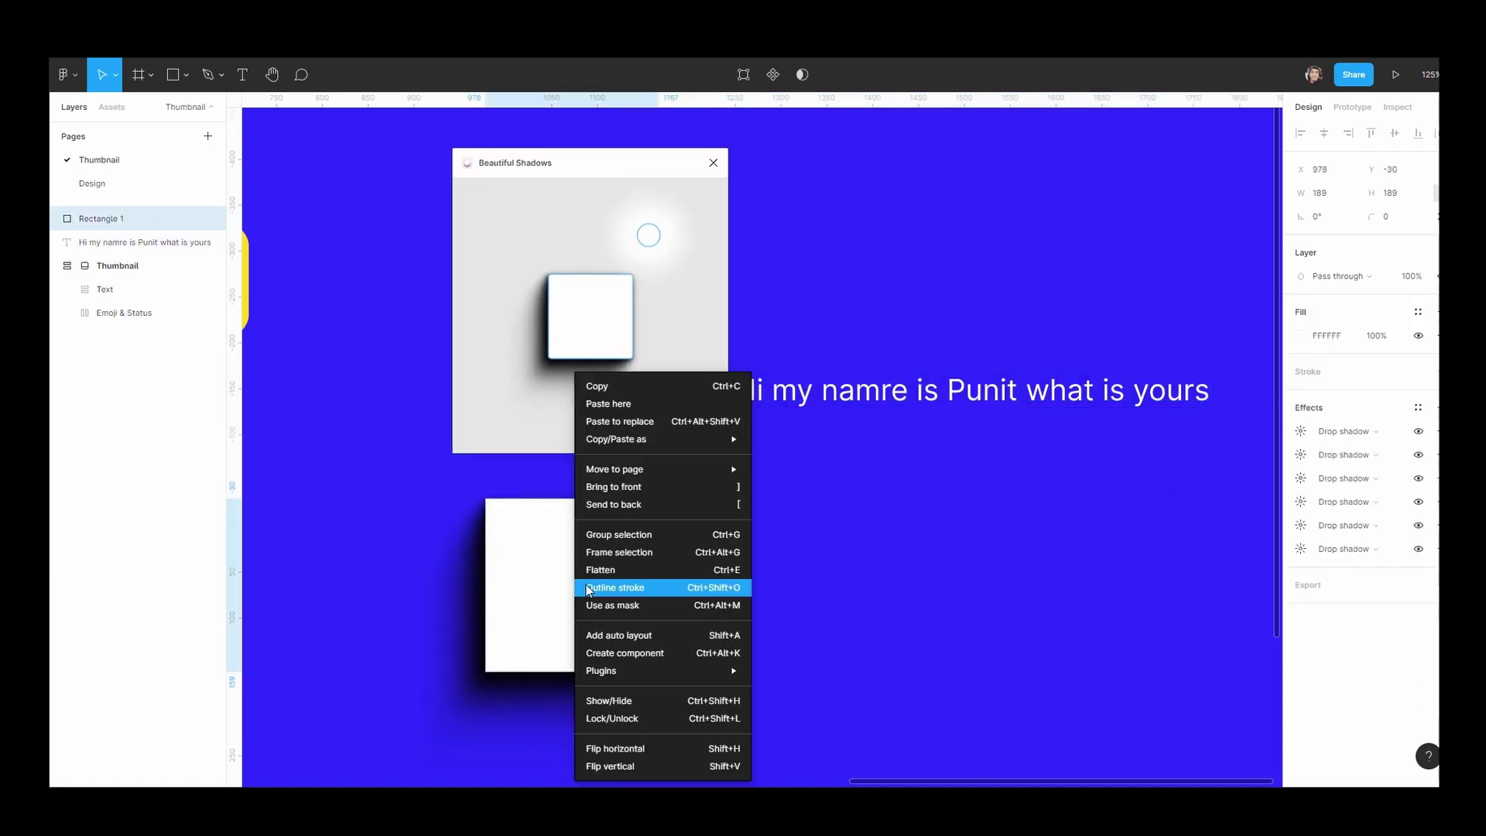
{"action": "left_click", "coordinate": [508, 603]}
{"action": "mouse_move", "coordinate": [664, 250]}
{"action": "left_mouse_down"}
{"action": "mouse_move", "coordinate": [686, 315]}
{"action": "mouse_move", "coordinate": [606, 239]}
{"action": "mouse_move", "coordinate": [511, 349]}
{"action": "mouse_move", "coordinate": [663, 252]}
{"action": "mouse_move", "coordinate": [655, 242]}
{"action": "left_mouse_up"}
Switch the shadow type to Inner Shadow and reposition the light to change its direction.
{"action": "left_click", "coordinate": [623, 424]}
{"action": "left_click", "coordinate": [623, 285]}
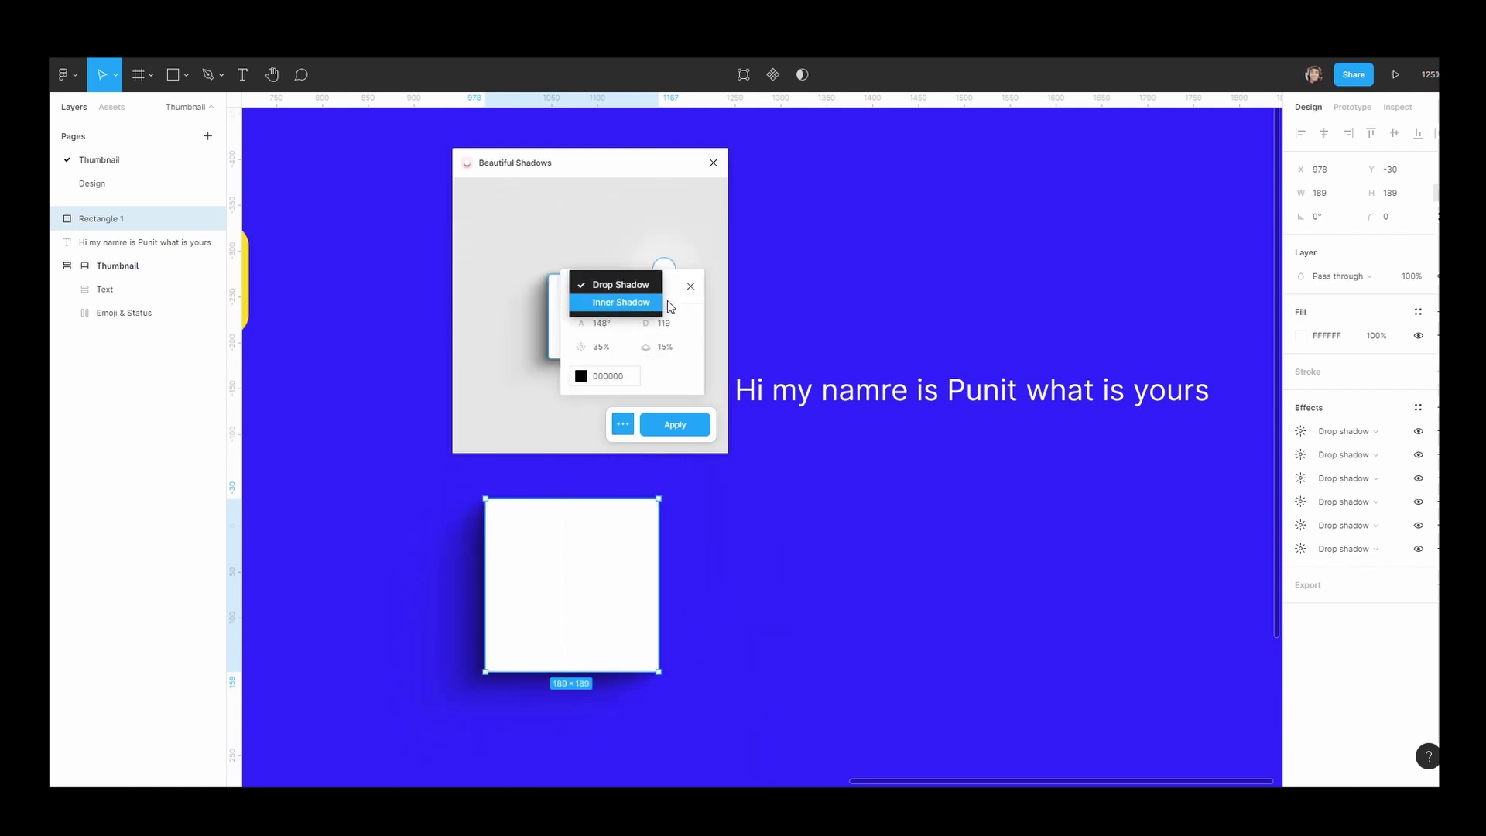
{"action": "left_click", "coordinate": [621, 302]}
{"action": "left_click", "coordinate": [608, 280]}
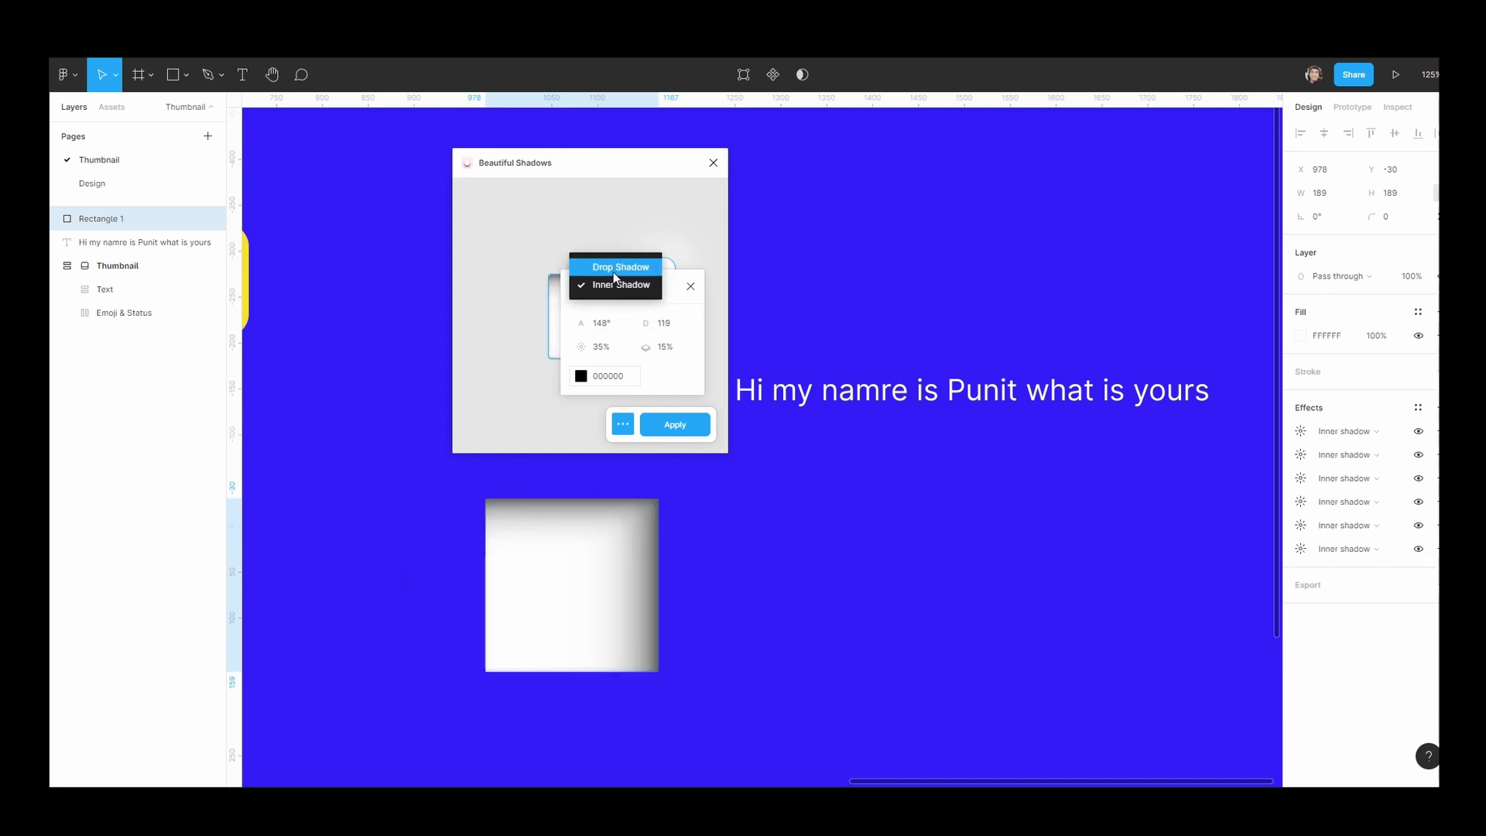
{"action": "left_click", "coordinate": [619, 285]}
{"action": "left_click", "coordinate": [693, 288]}
{"action": "left_click_drag", "start_coordinate": [672, 274], "coordinate": [659, 224]}
Tune the inner shadow settings (35% blur, 15% shadow), adjust the light, and preview on the heading.
{"action": "left_click", "coordinate": [622, 424]}
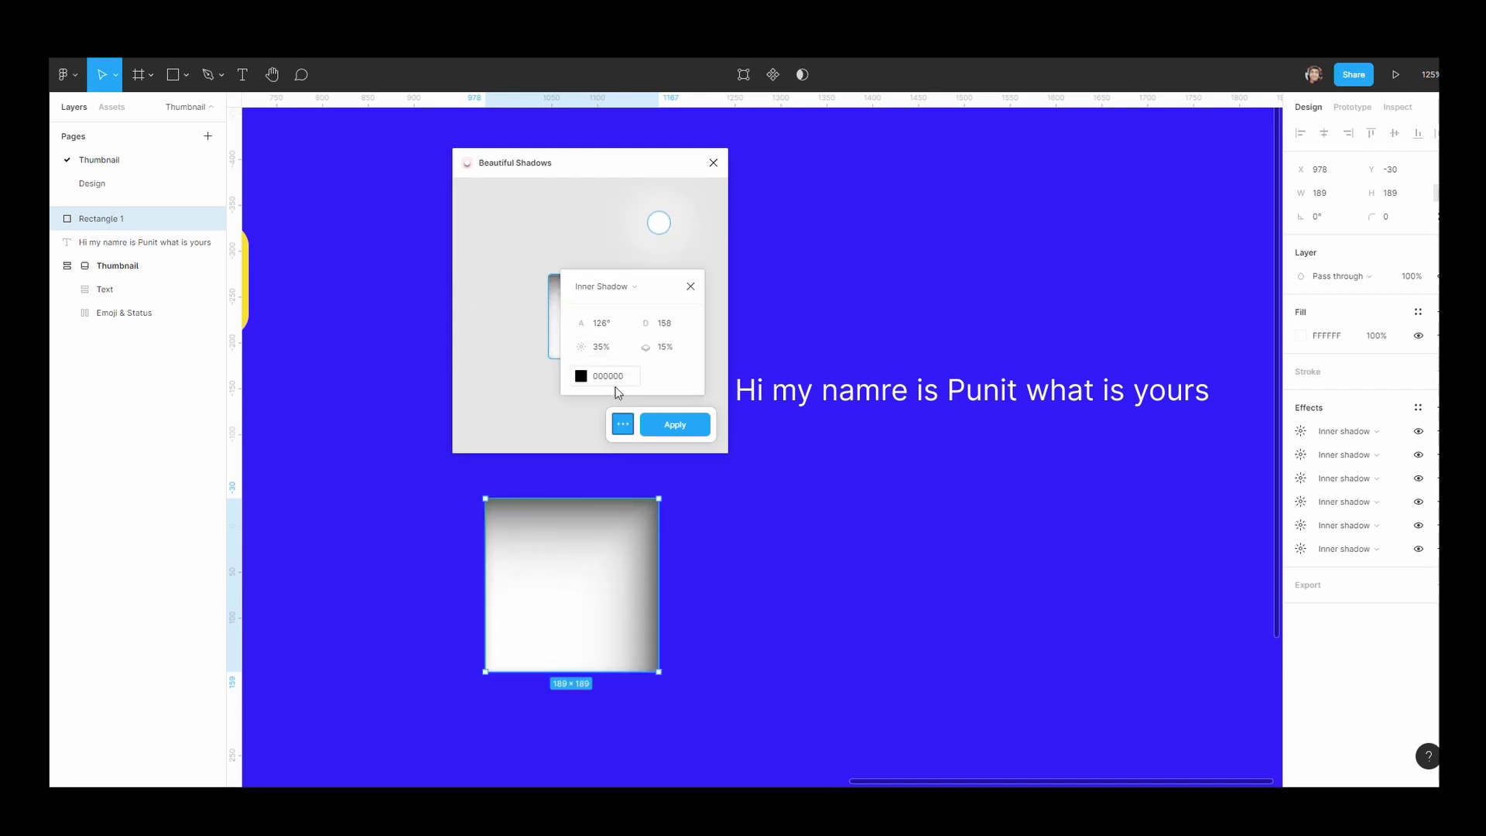
{"action": "left_click", "coordinate": [619, 383]}
{"action": "left_click", "coordinate": [617, 355]}
{"action": "left_click", "coordinate": [672, 352]}
{"action": "left_click", "coordinate": [690, 287]}
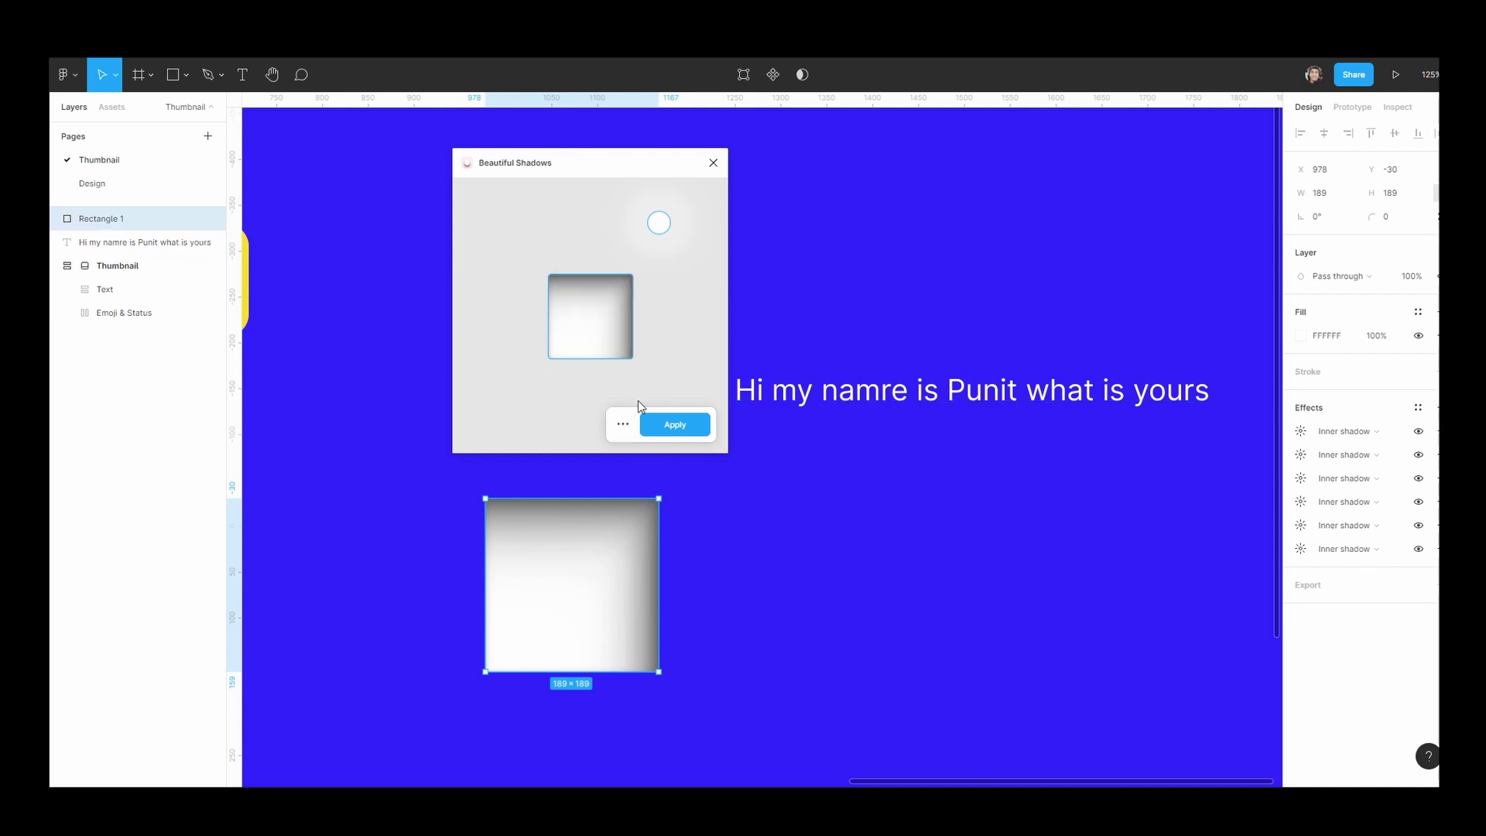
{"action": "mouse_move", "coordinate": [659, 224]}
{"action": "left_mouse_down"}
{"action": "mouse_move", "coordinate": [678, 324]}
{"action": "mouse_move", "coordinate": [685, 235]}
{"action": "left_mouse_up"}
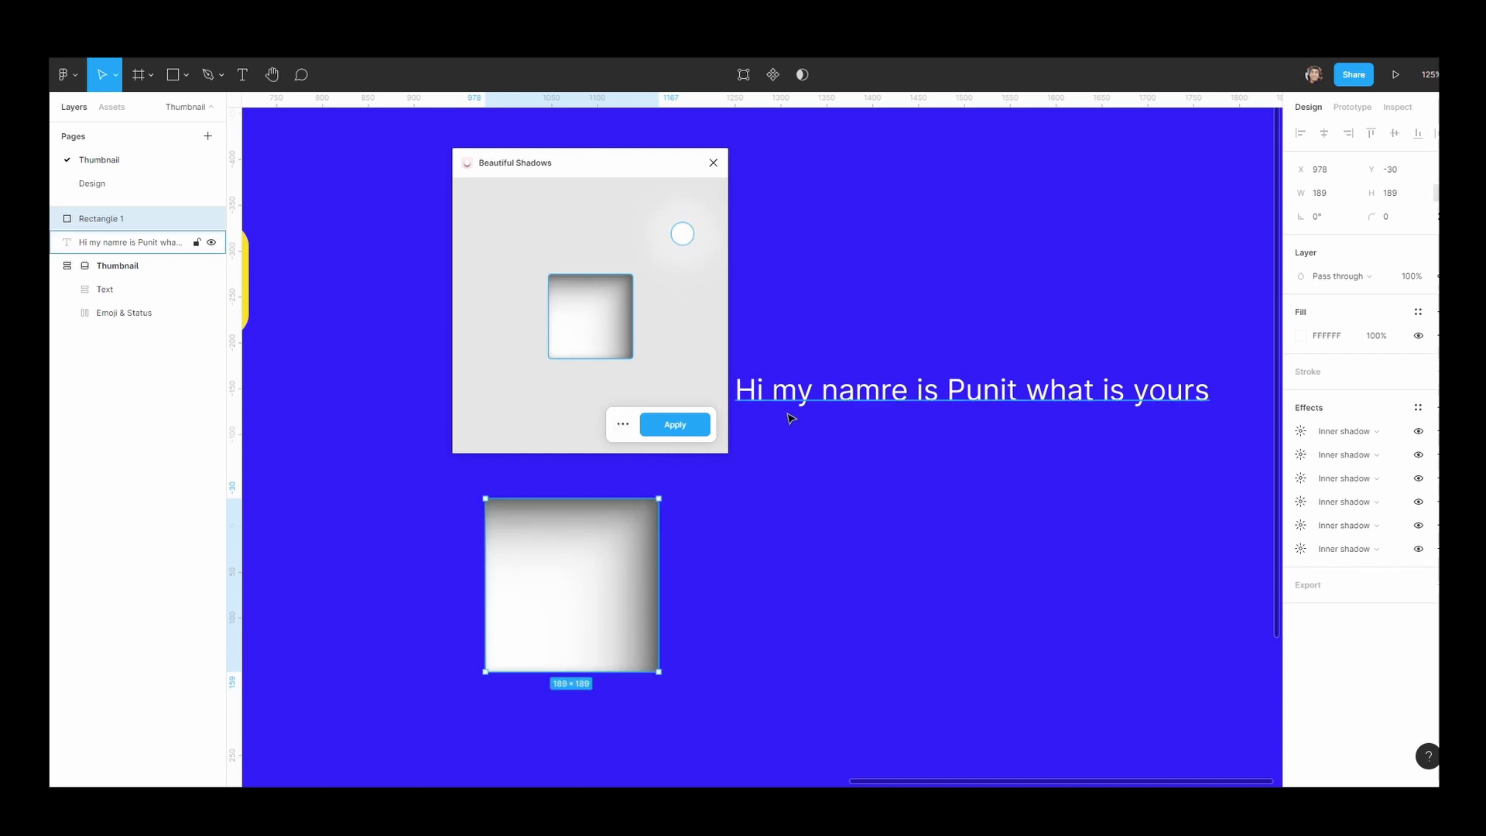
{"action": "left_click", "coordinate": [143, 242]}
Apply the inner shadow to the white square, then nudge the light and reapply.
{"action": "left_click", "coordinate": [655, 514]}
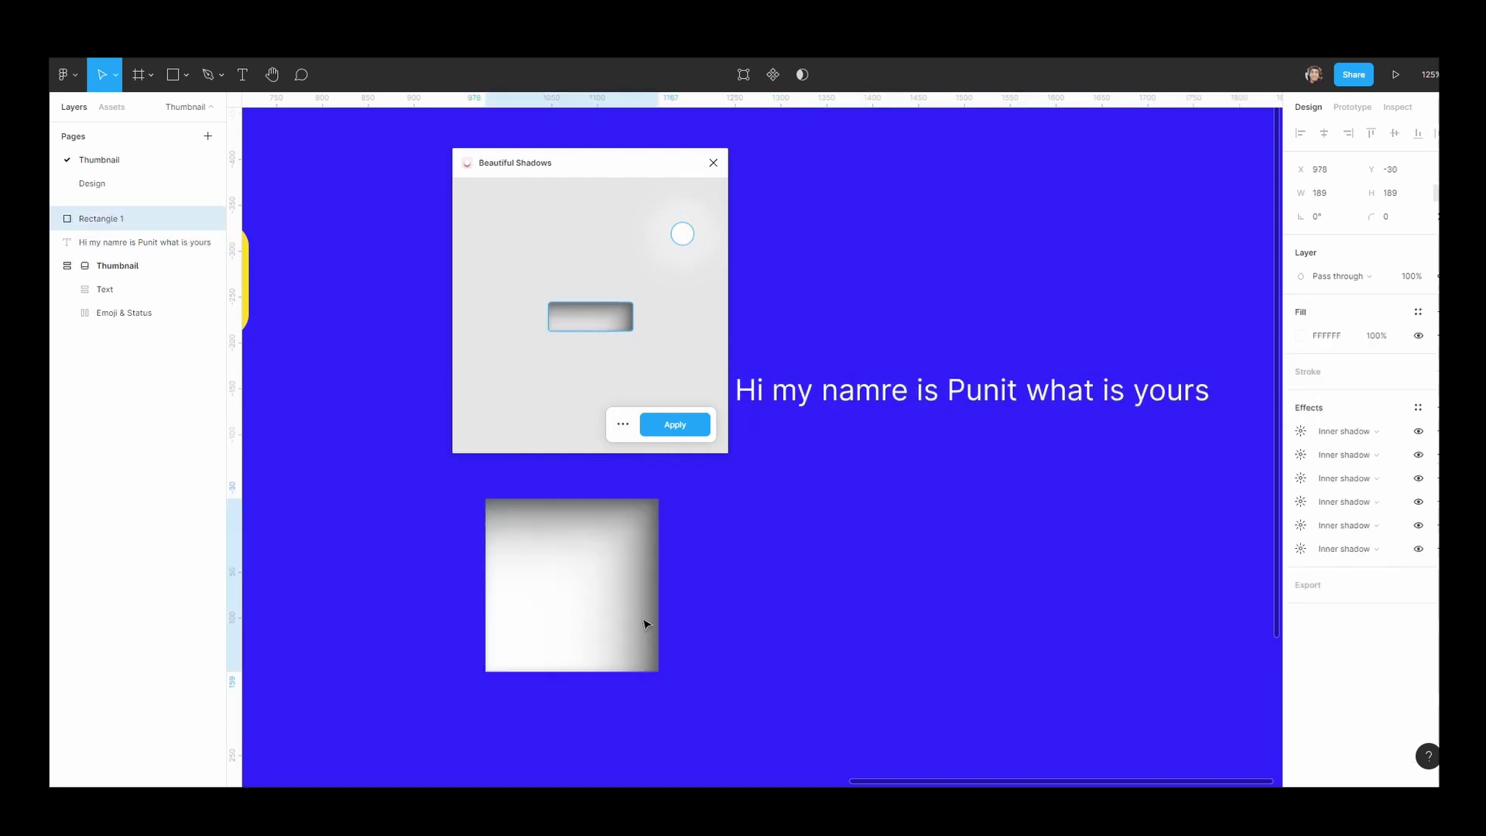
{"action": "left_click", "coordinate": [675, 424]}
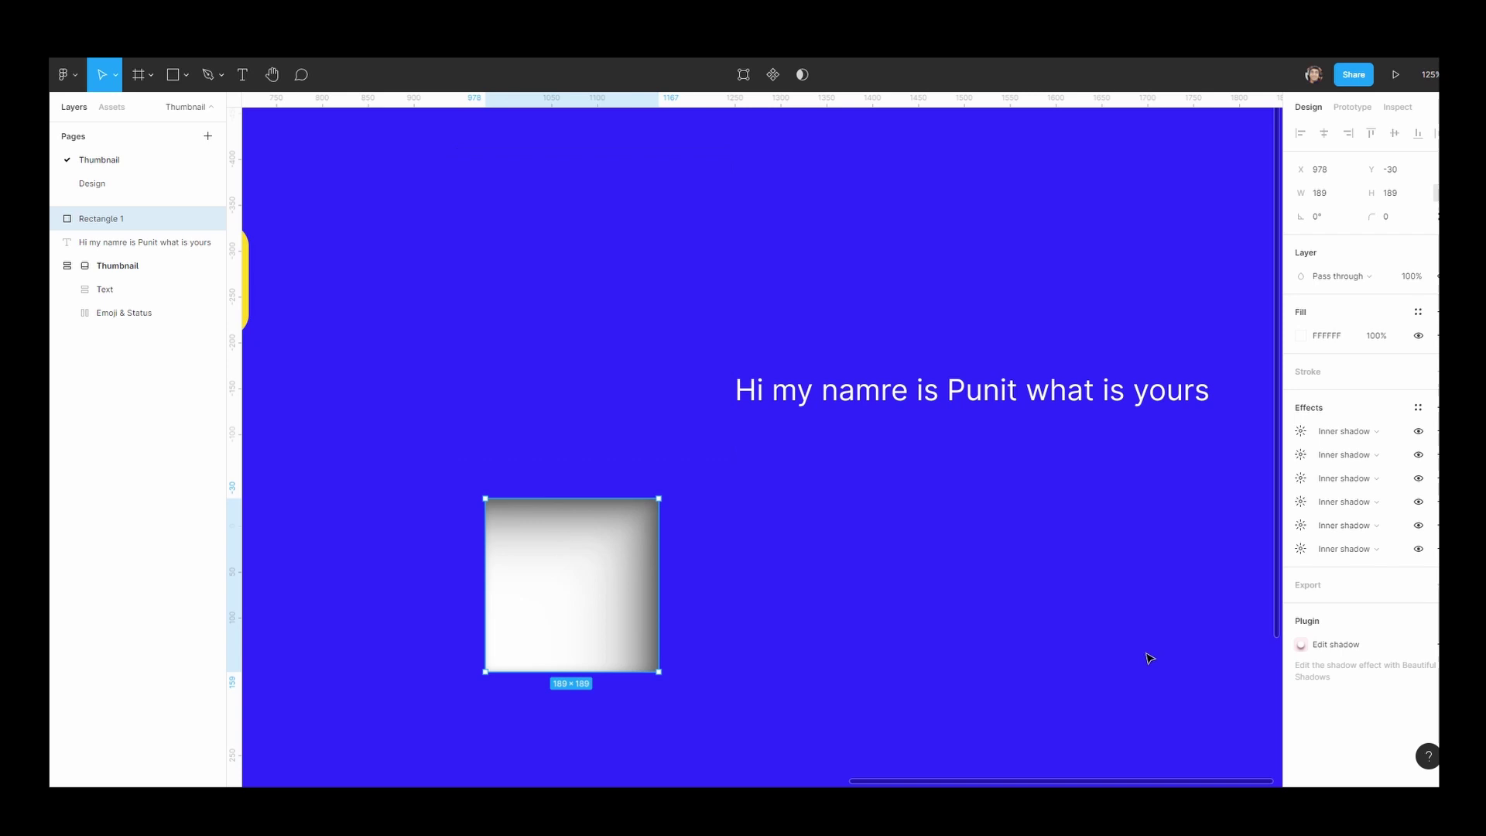
{"action": "left_click", "coordinate": [1339, 647]}
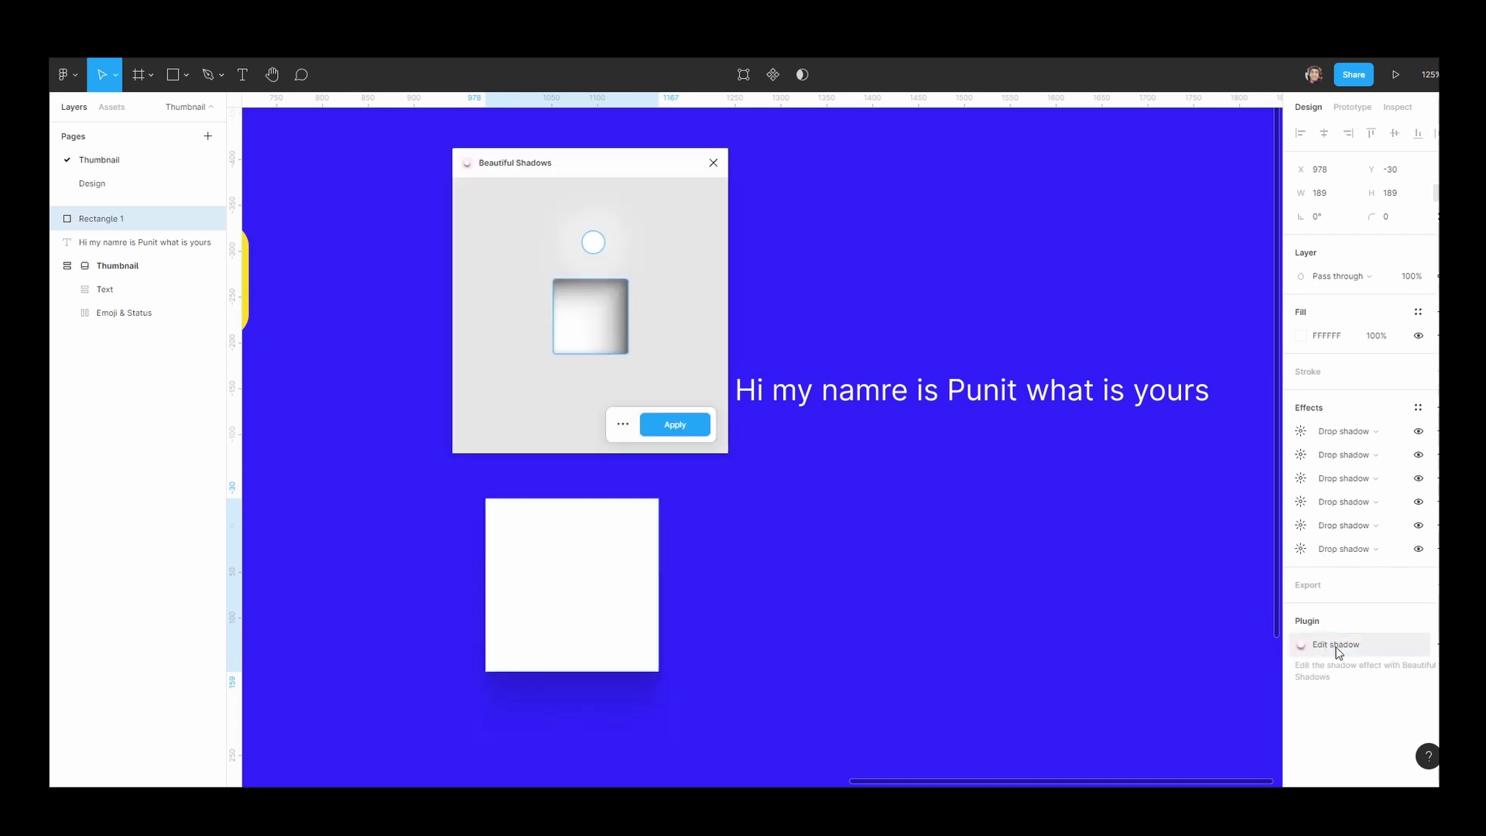
{"action": "mouse_move", "coordinate": [675, 241]}
{"action": "left_mouse_down"}
{"action": "mouse_move", "coordinate": [671, 307]}
{"action": "mouse_move", "coordinate": [685, 236]}
{"action": "left_mouse_up"}
{"action": "left_click", "coordinate": [678, 425]}
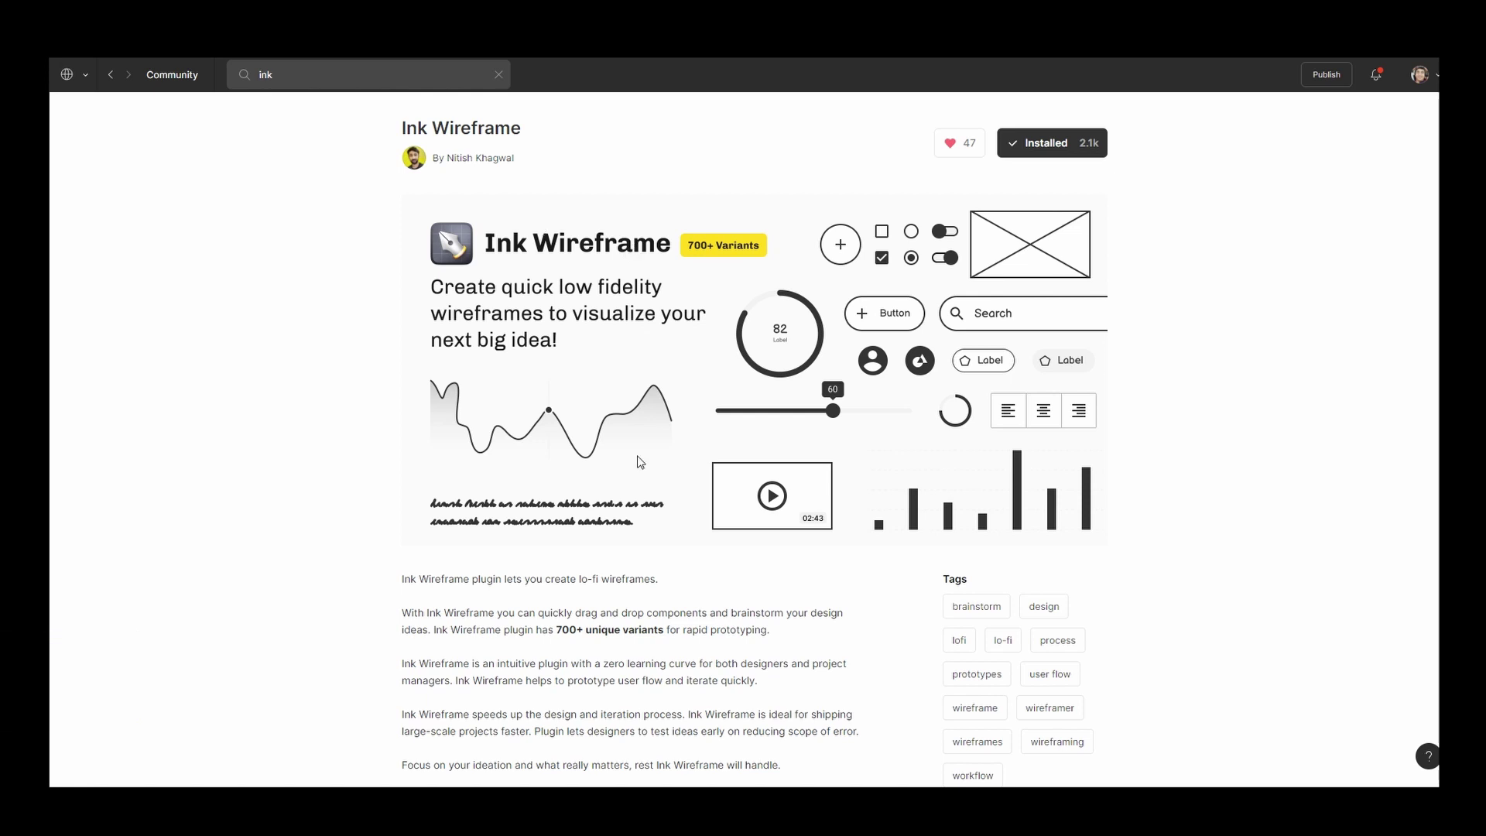
Launch Ink Wireframe via quick actions ('ink'), move its panel aside, and search 'graph'.
{"action": "scroll", "coordinate": [722, 767], "scroll_direction": "down", "scroll_amount": 4}
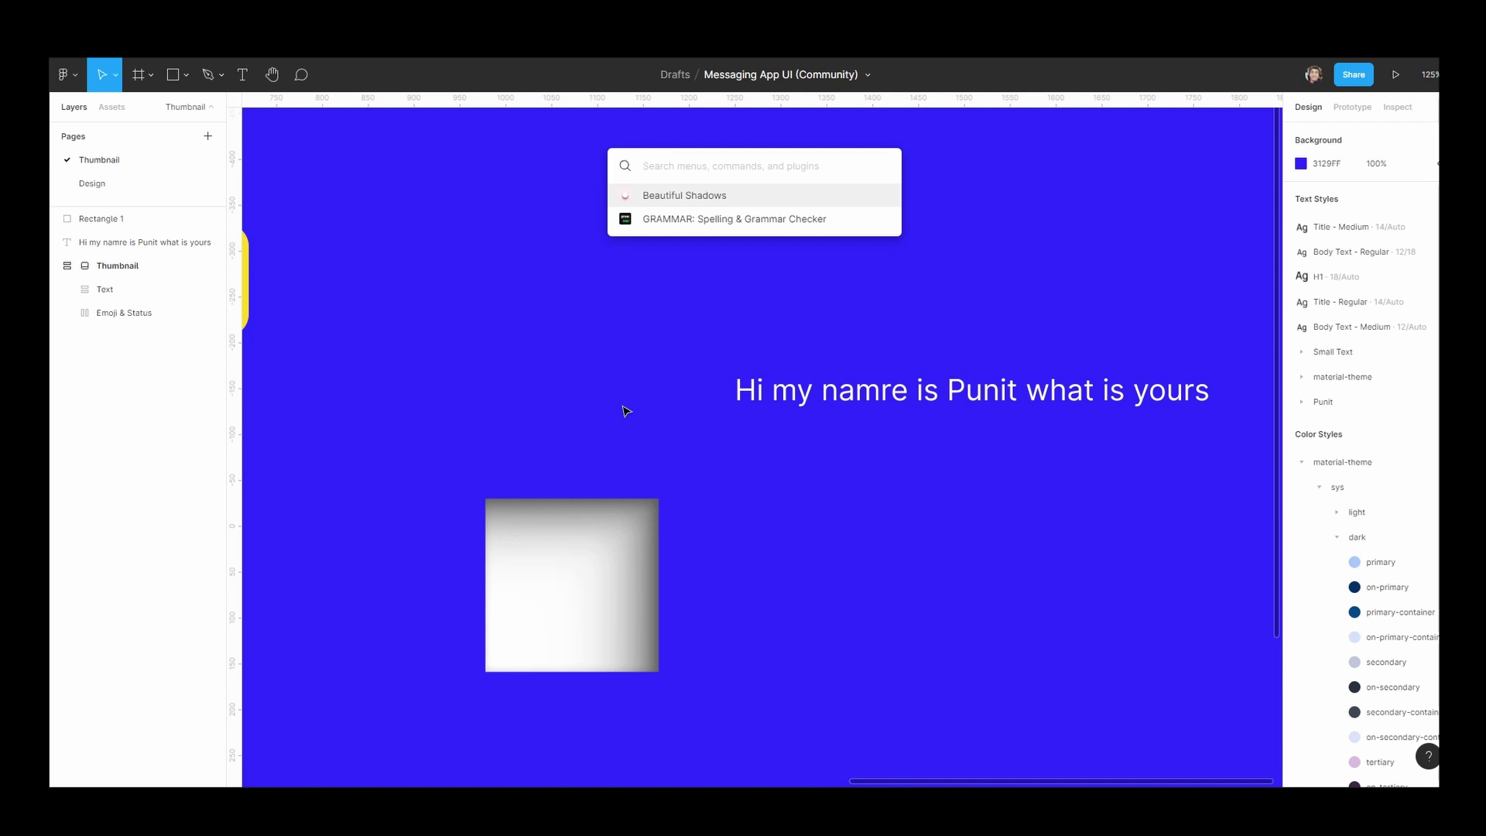
{"action": "type", "text": "ink"}
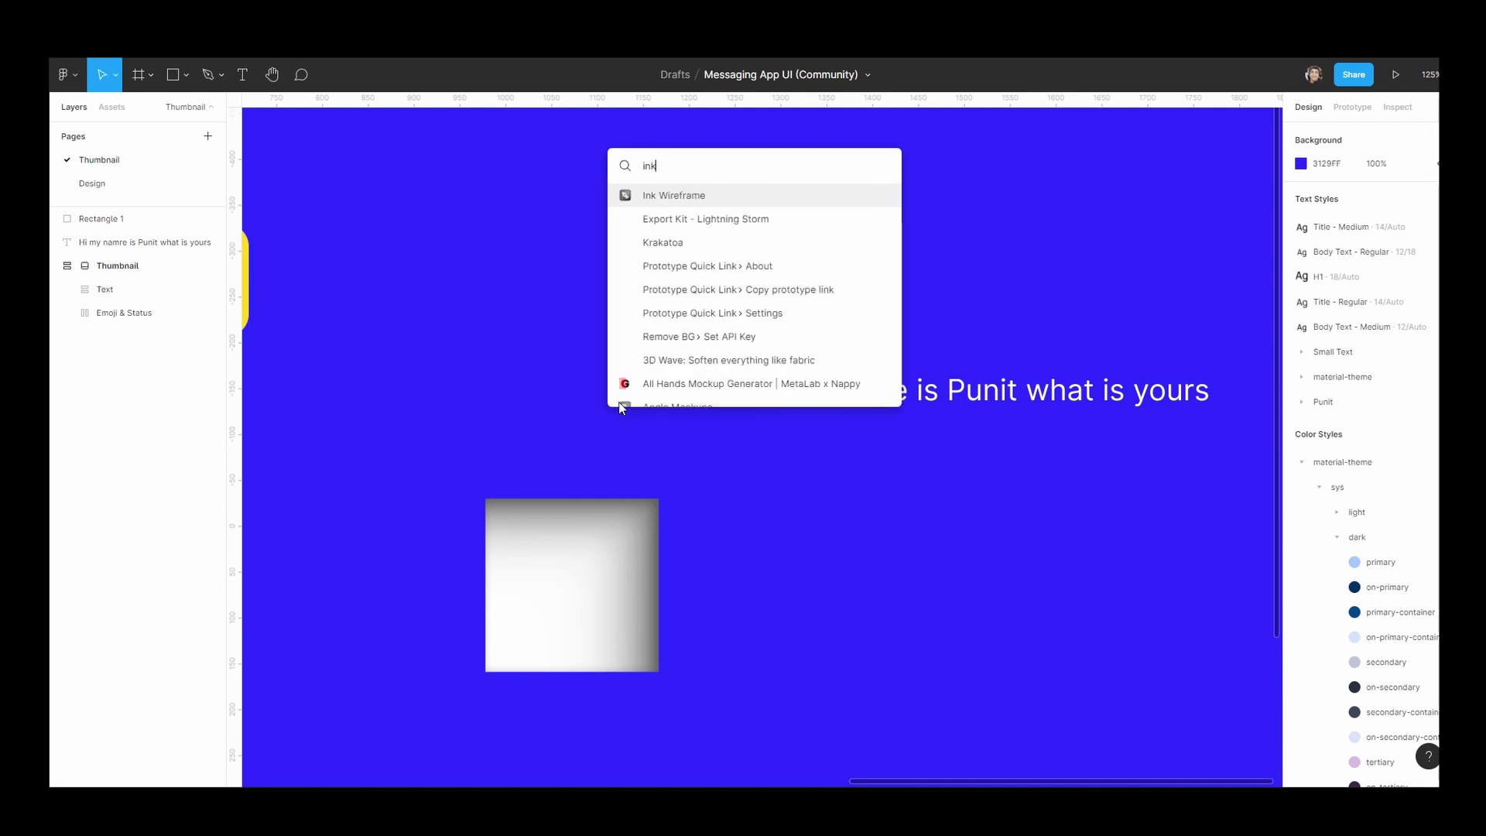
{"action": "left_click", "coordinate": [705, 196]}
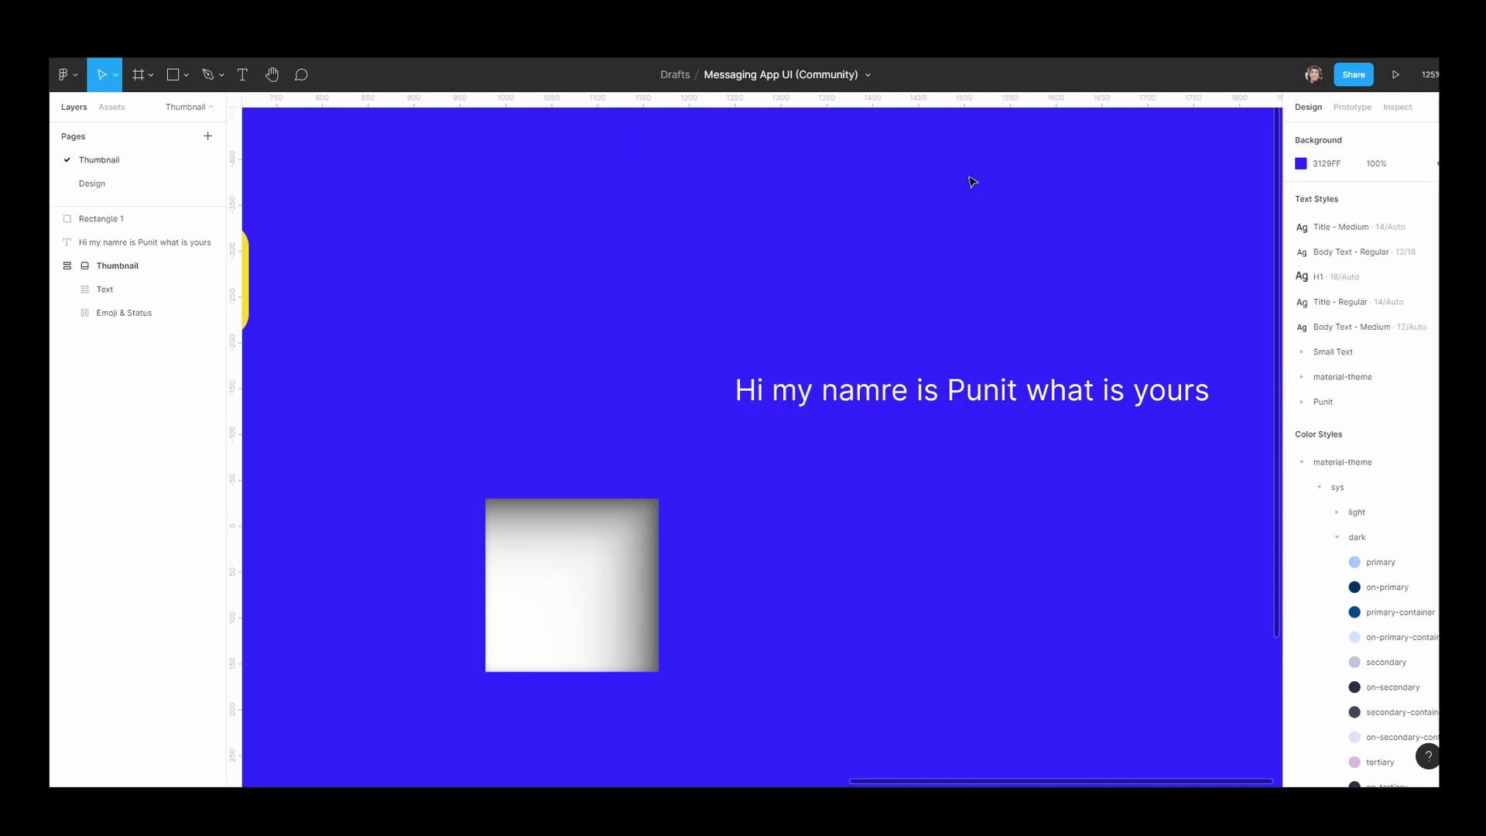
{"action": "mouse_move", "coordinate": [733, 192]}
{"action": "left_mouse_down"}
{"action": "mouse_move", "coordinate": [267, 184]}
{"action": "mouse_move", "coordinate": [297, 177]}
{"action": "left_mouse_up"}
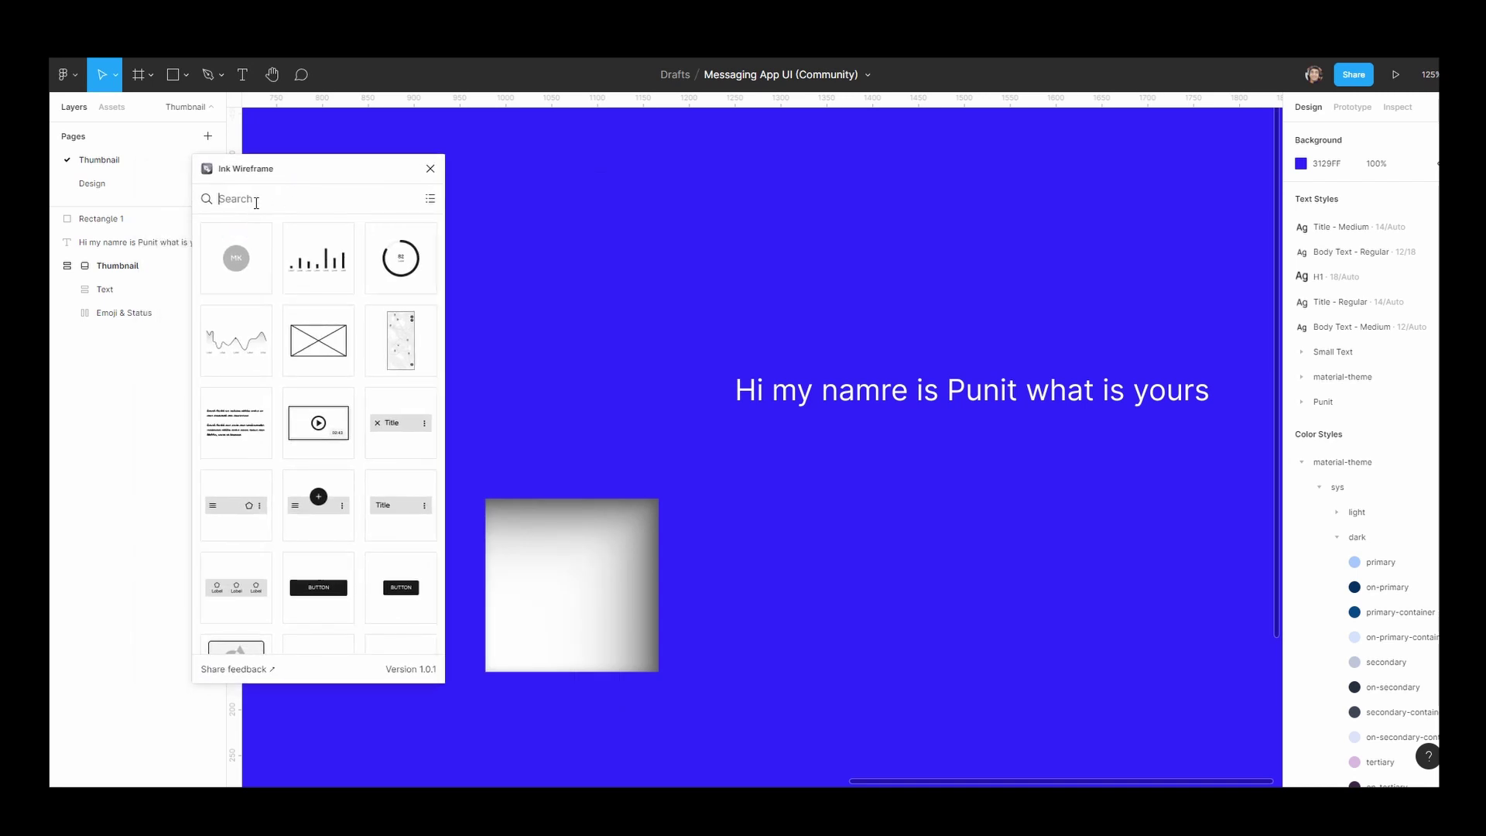
{"action": "left_click", "coordinate": [256, 203]}
{"action": "type", "text": "graph"}
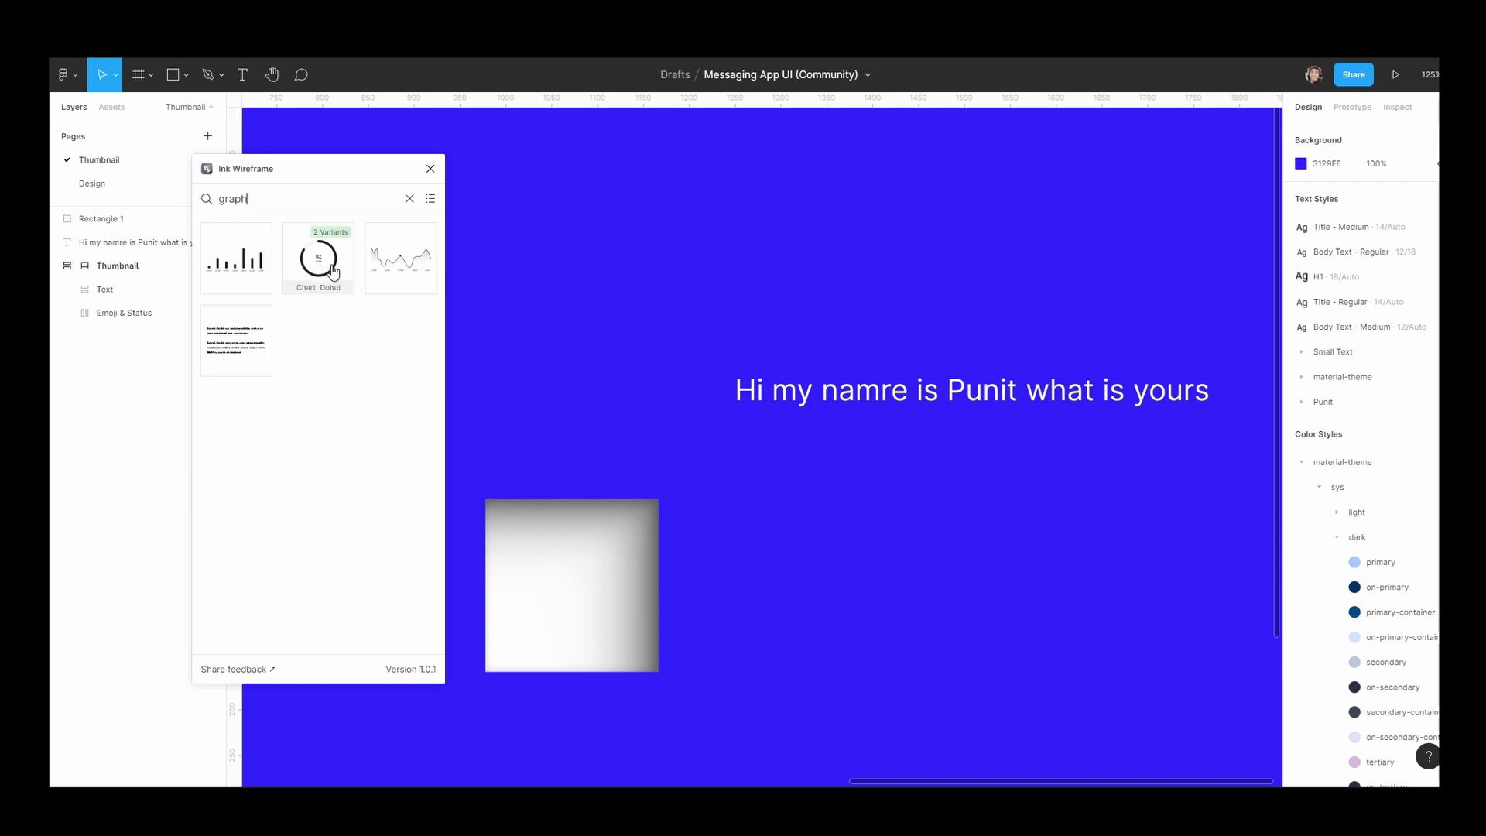
Drag the Chart: Donut wireframe onto the canvas and inspect its number, label and arc.
{"action": "left_click_drag", "start_coordinate": [875, 588], "coordinate": [974, 684]}
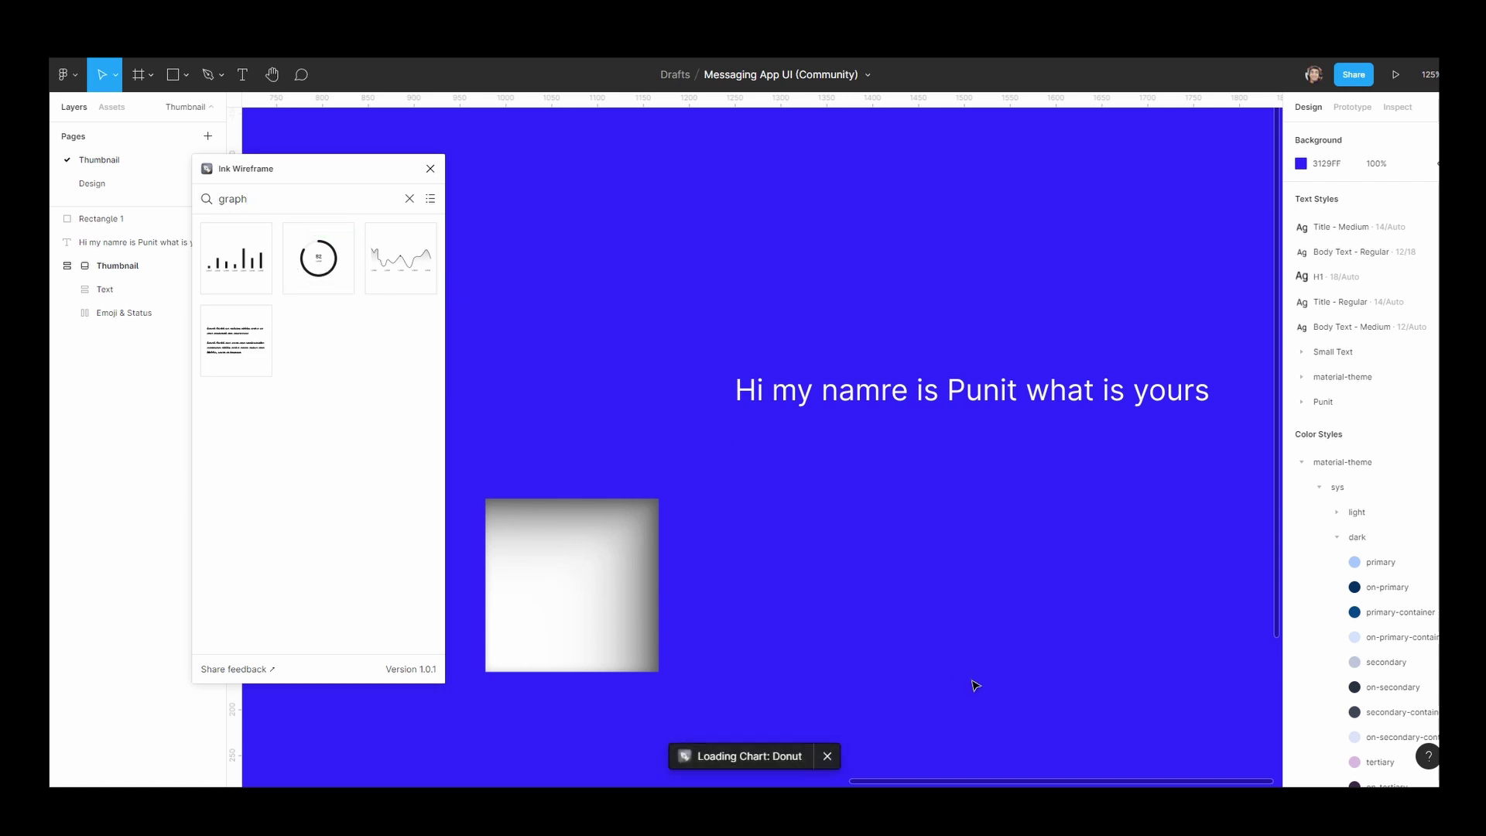
{"action": "left_click_drag", "start_coordinate": [1015, 586], "coordinate": [886, 601]}
{"action": "scroll", "coordinate": [886, 573], "scroll_direction": "up", "scroll_amount": 5}
{"action": "double_click", "coordinate": [885, 561]}
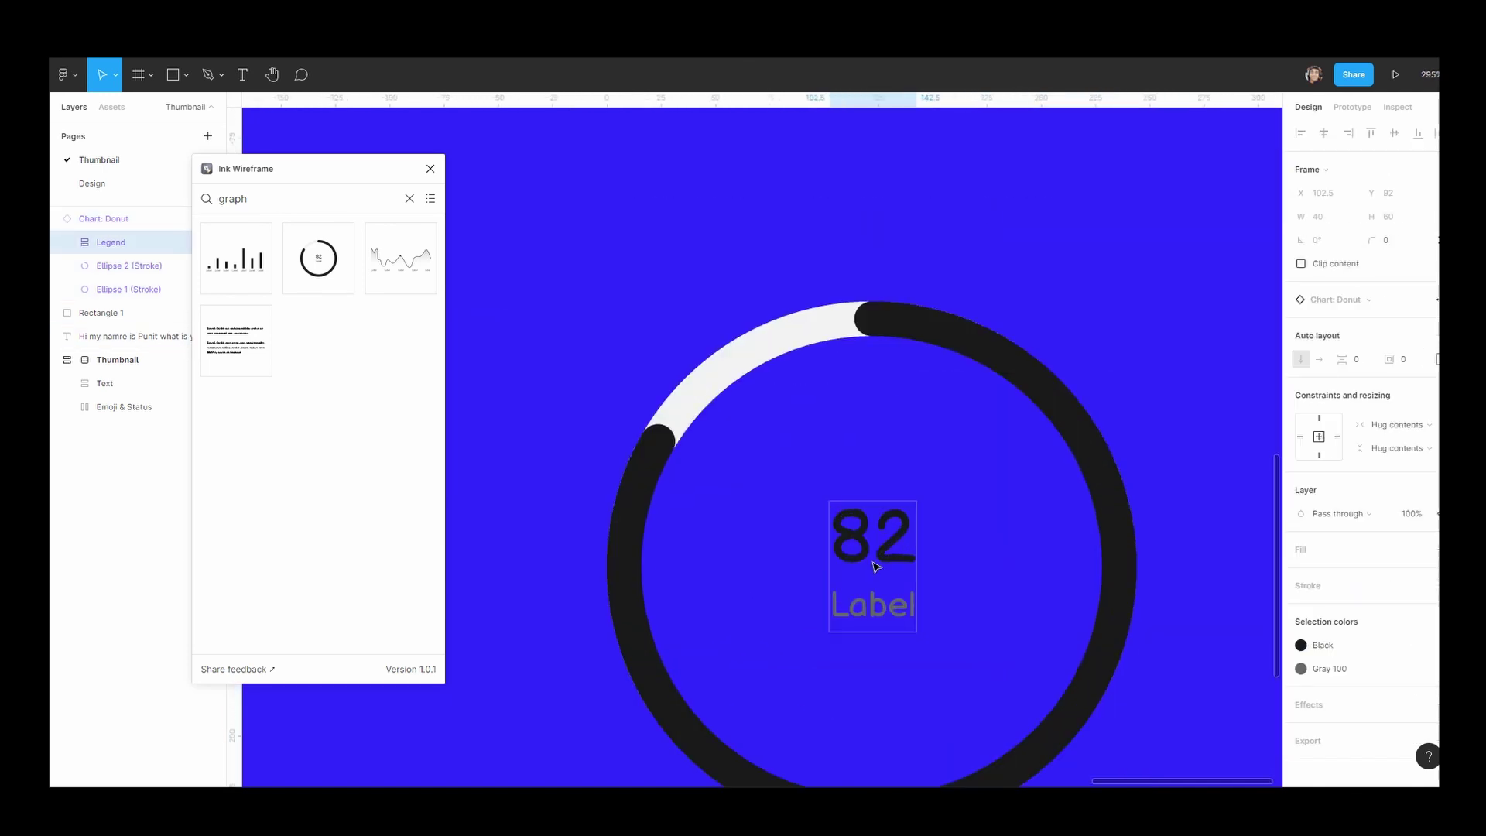
{"action": "double_click", "coordinate": [886, 558]}
{"action": "scroll", "coordinate": [759, 588], "scroll_direction": "down", "scroll_amount": 3}
{"action": "left_click", "coordinate": [891, 354]}
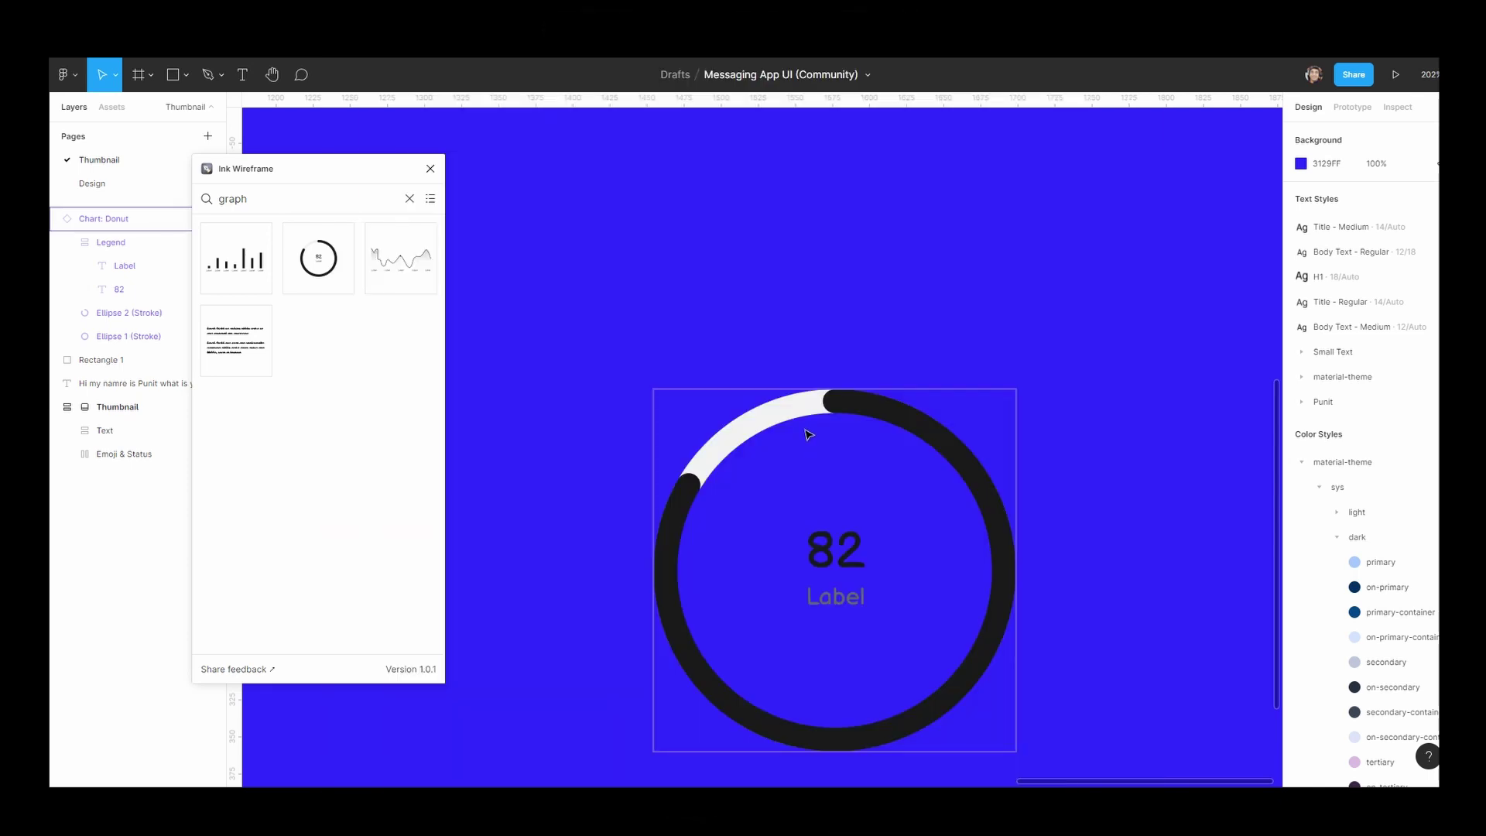
{"action": "double_click", "coordinate": [879, 418]}
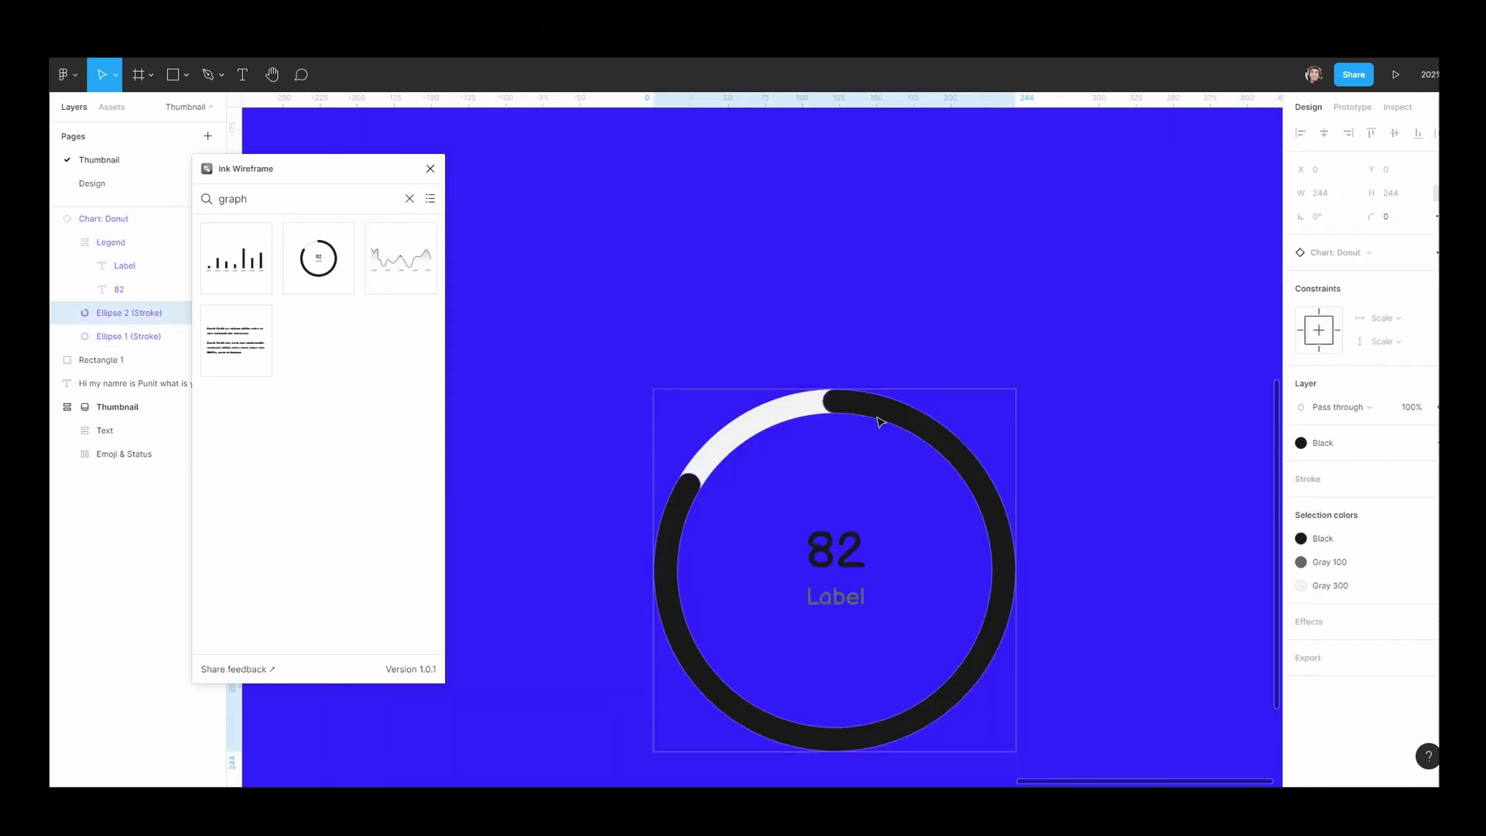
{"action": "left_click", "coordinate": [1308, 448]}
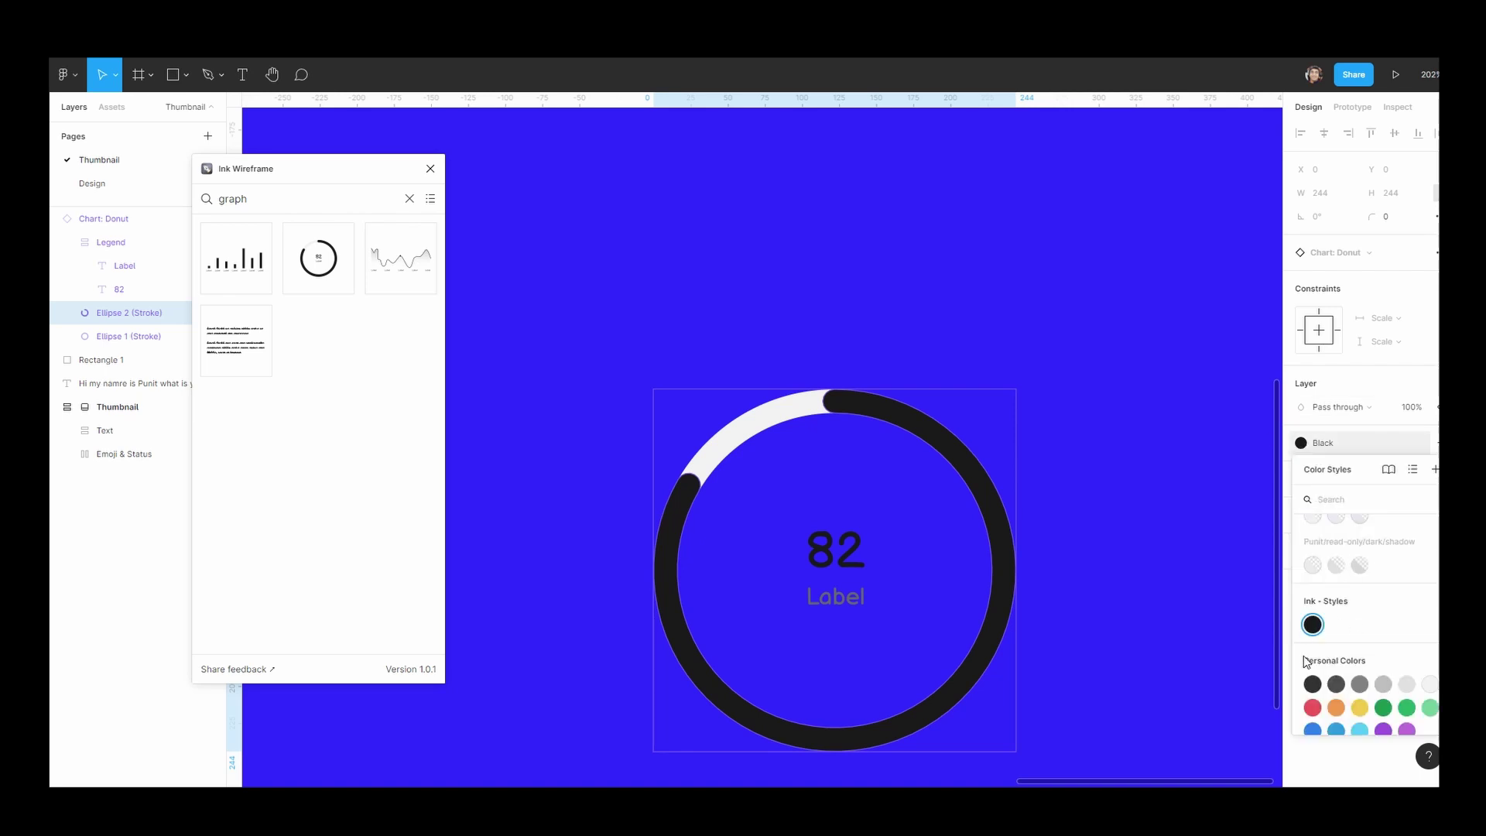
{"action": "left_click", "coordinate": [1123, 409]}
Select the donut chart, toggle its Label, and swap the instance to the Text wireframe.
{"action": "left_click", "coordinate": [681, 496]}
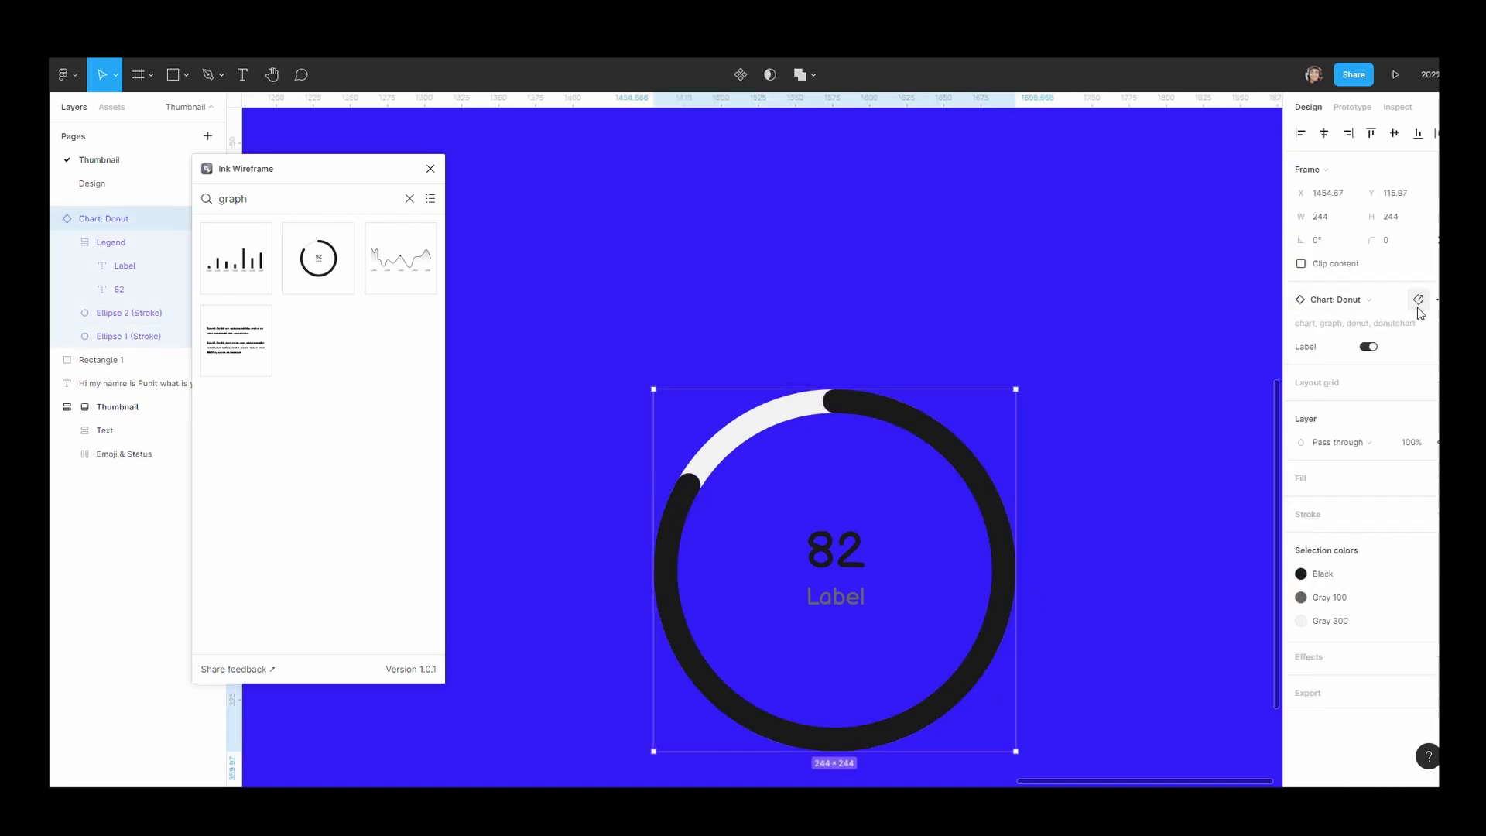
{"action": "left_click", "coordinate": [1436, 299]}
{"action": "left_click", "coordinate": [1436, 302]}
{"action": "left_click", "coordinate": [1368, 347]}
{"action": "left_click", "coordinate": [1368, 347]}
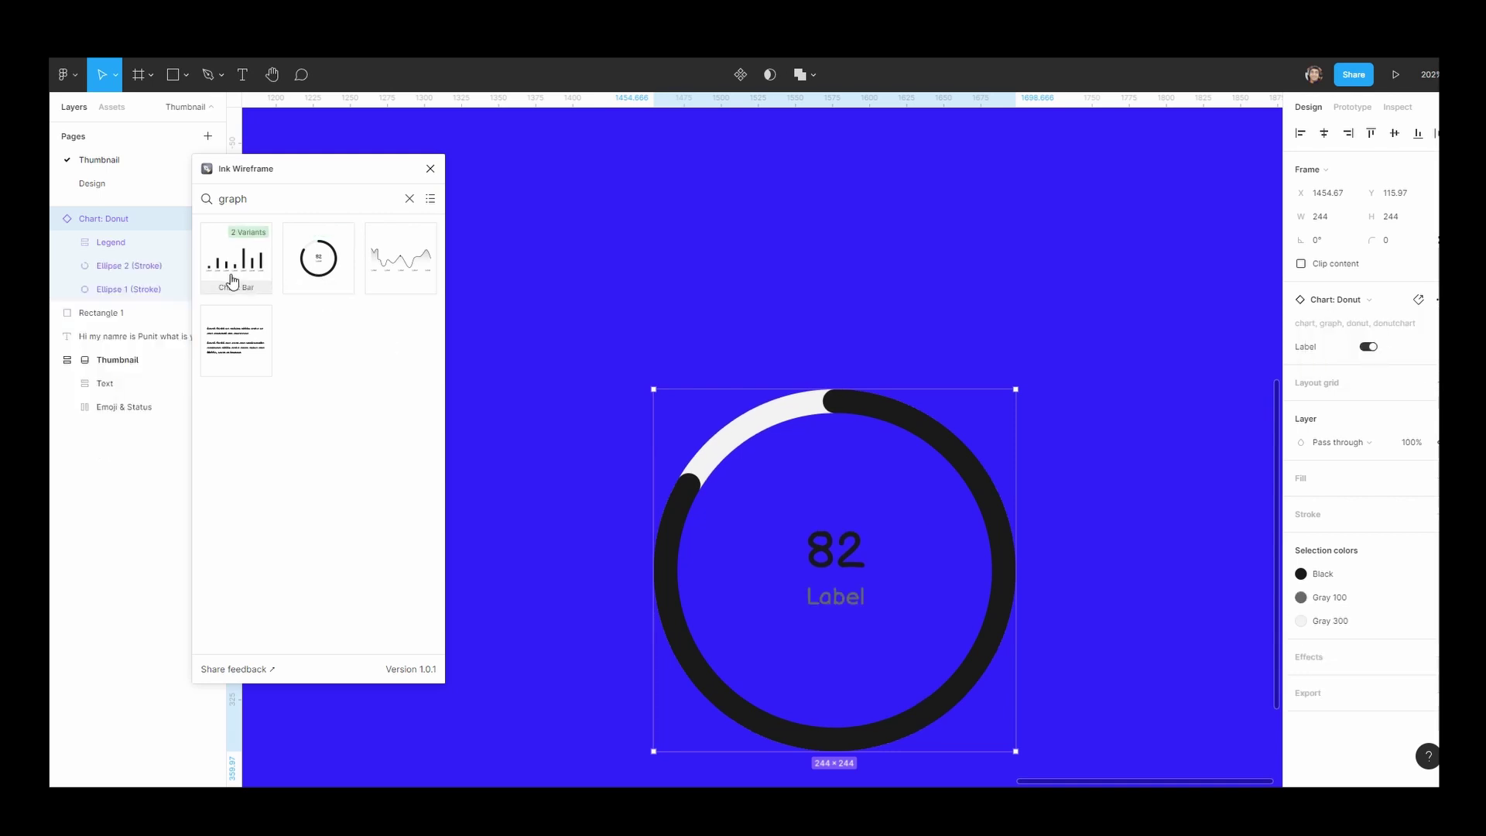
{"action": "left_click", "coordinate": [1368, 348]}
{"action": "left_click", "coordinate": [1368, 348]}
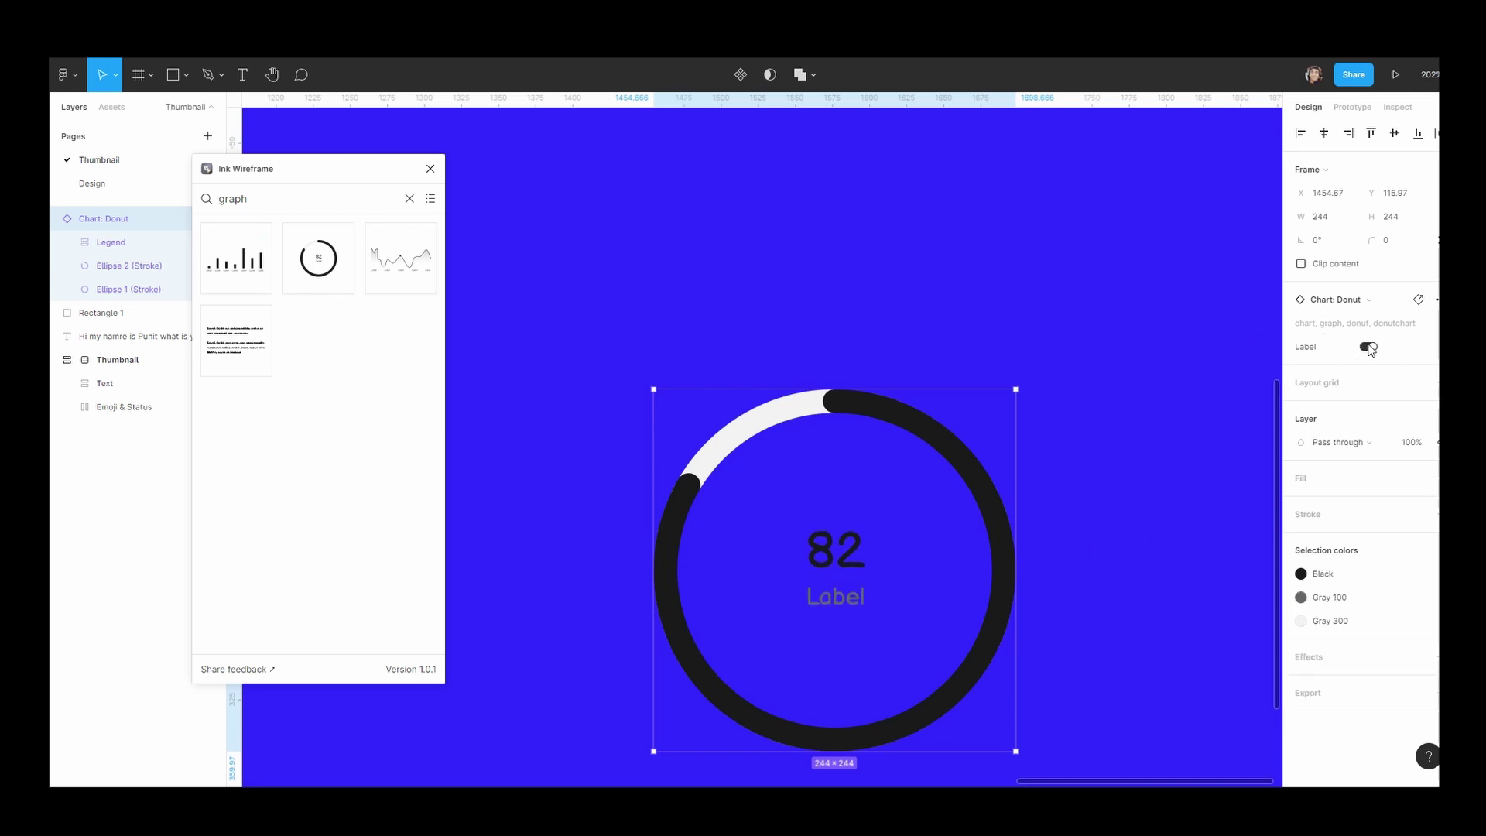
{"action": "left_click", "coordinate": [1360, 301]}
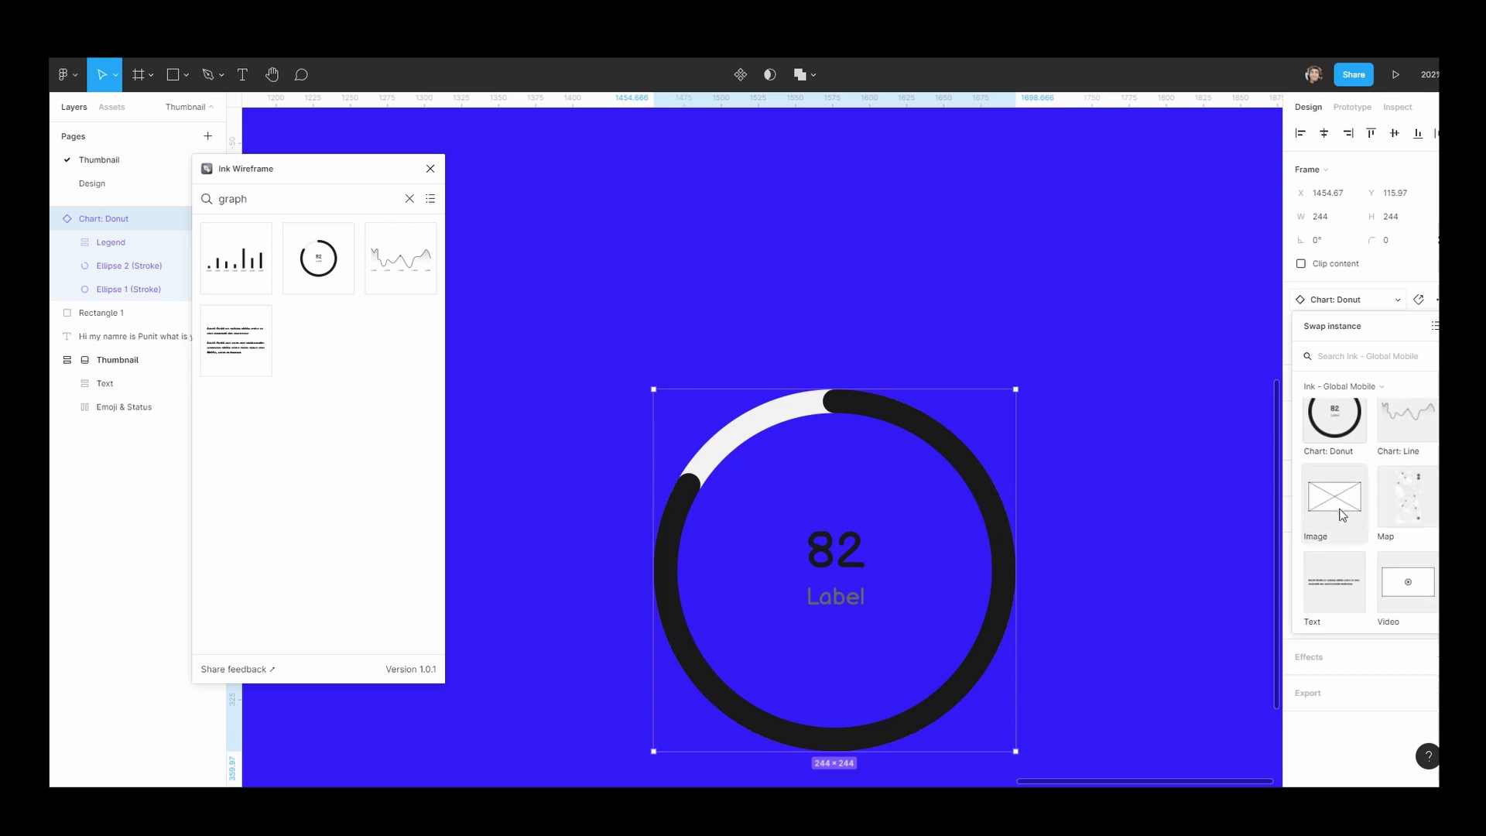
{"action": "left_click", "coordinate": [1341, 603]}
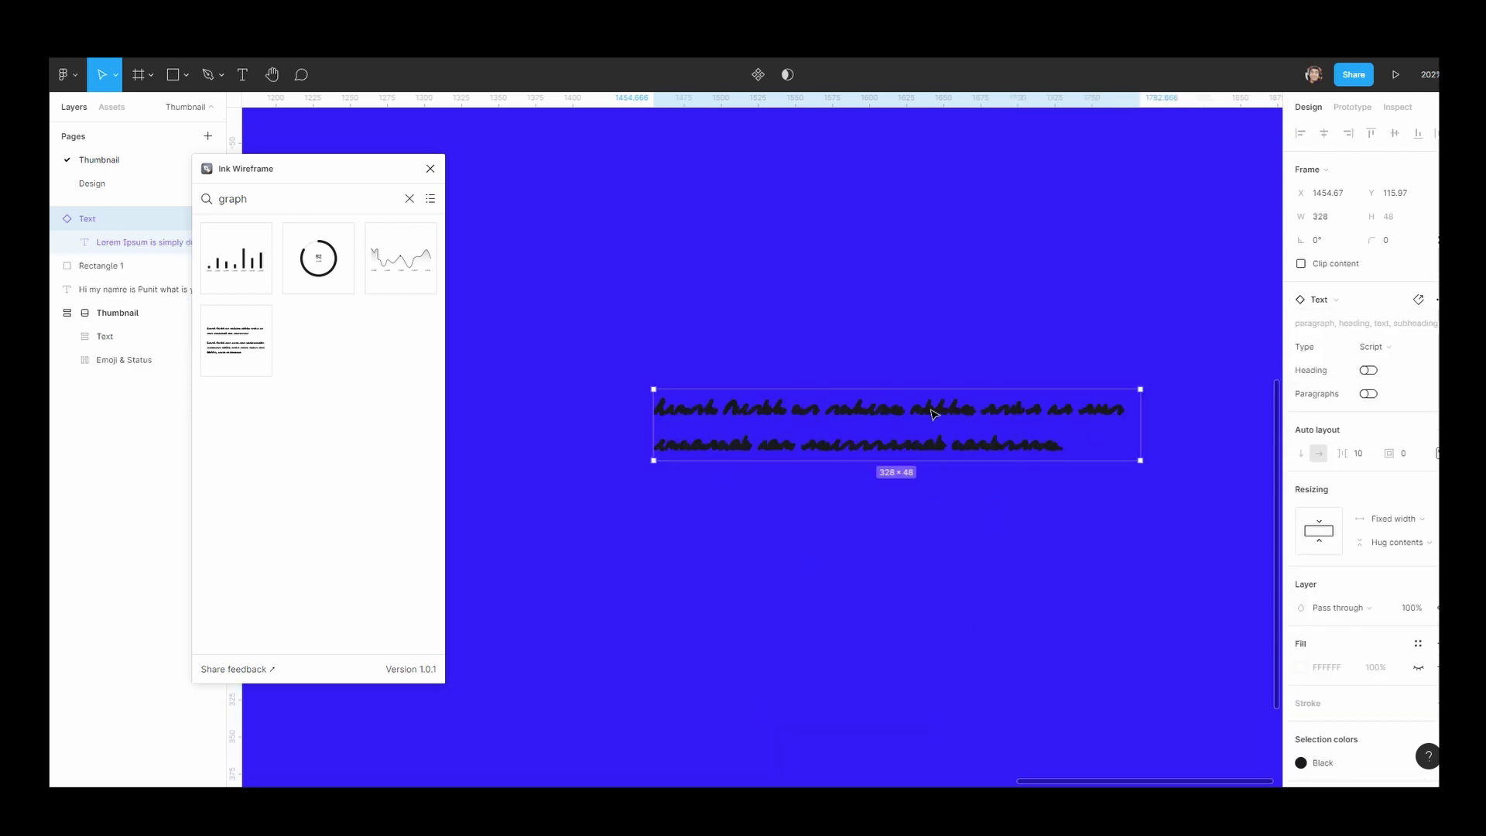
Try heading, paragraph and skeleton options, settle on two-line Lorem Ipsum Text, and close the plugin.
{"action": "left_click", "coordinate": [1368, 369]}
{"action": "left_click", "coordinate": [1368, 370]}
{"action": "left_click", "coordinate": [1368, 394]}
{"action": "left_click", "coordinate": [1368, 393]}
{"action": "left_click", "coordinate": [1375, 348]}
{"action": "left_click", "coordinate": [1376, 368]}
{"action": "left_click", "coordinate": [1377, 347]}
{"action": "left_click", "coordinate": [1379, 312]}
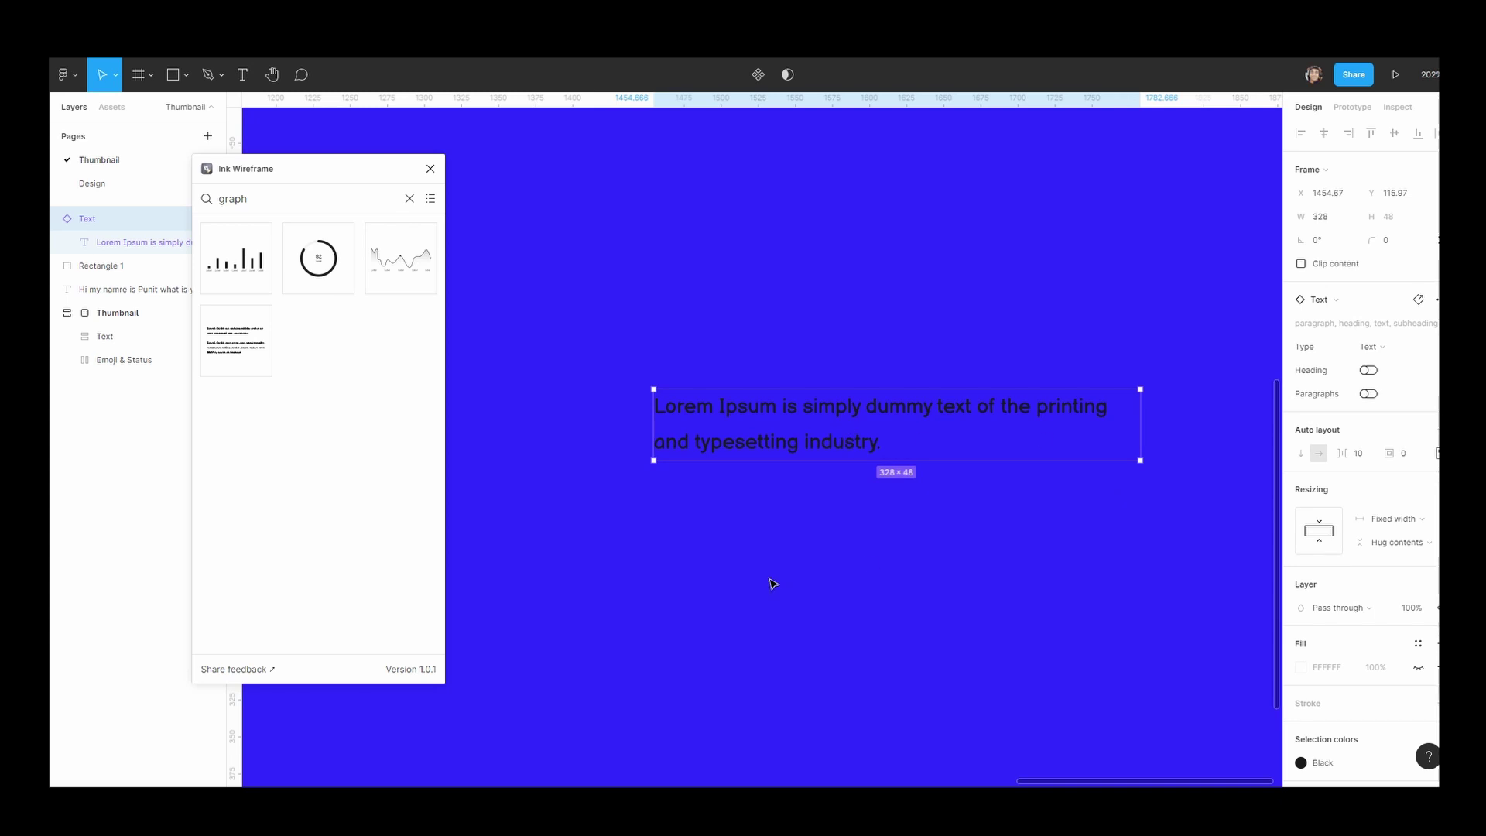
{"action": "left_click", "coordinate": [430, 168]}
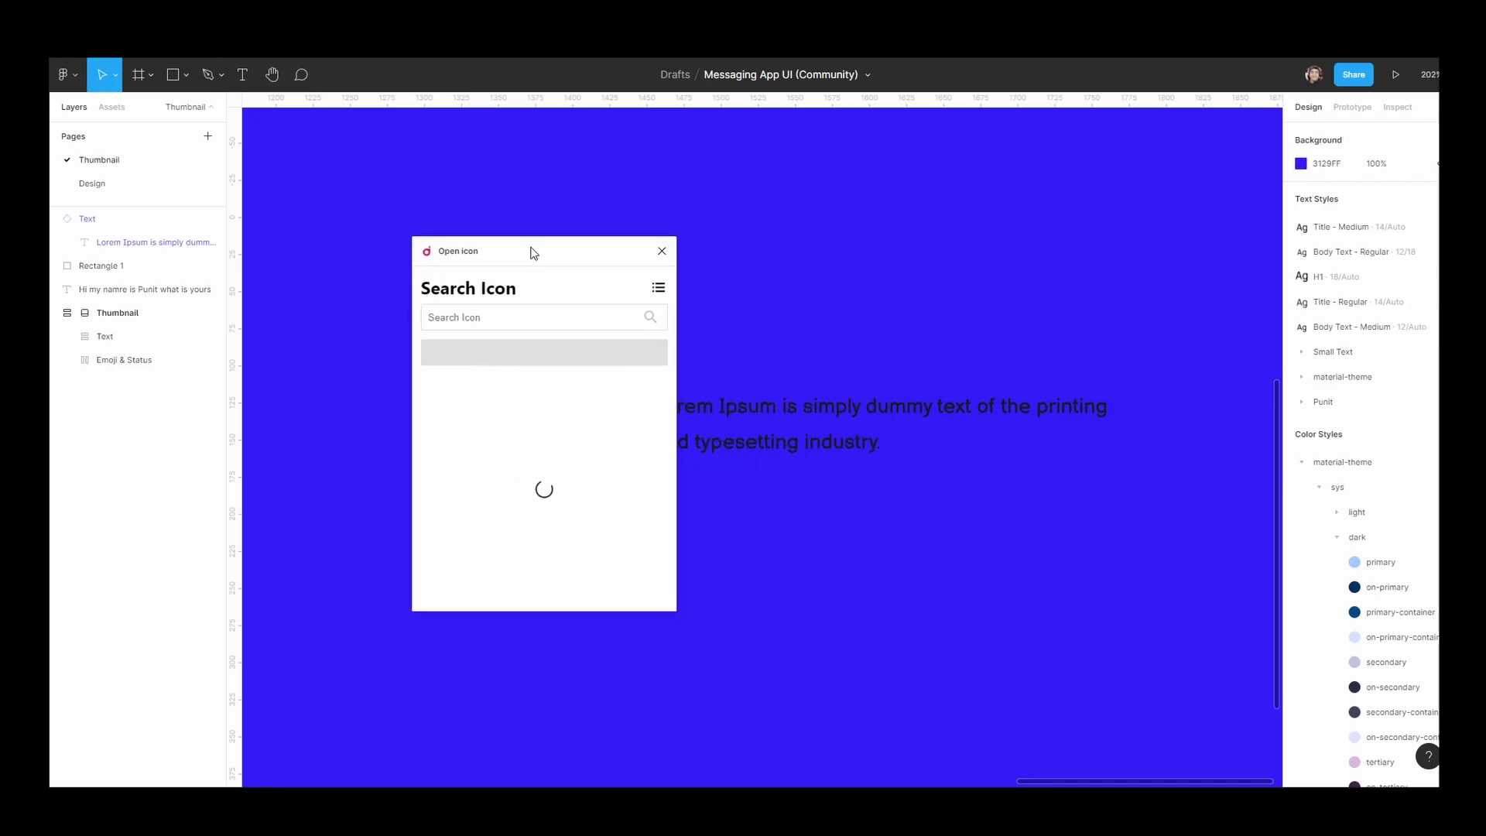
Move the Open icon window off the text and scroll through its icon sets down to Material Design.
{"action": "left_click_drag", "start_coordinate": [531, 249], "coordinate": [472, 231]}
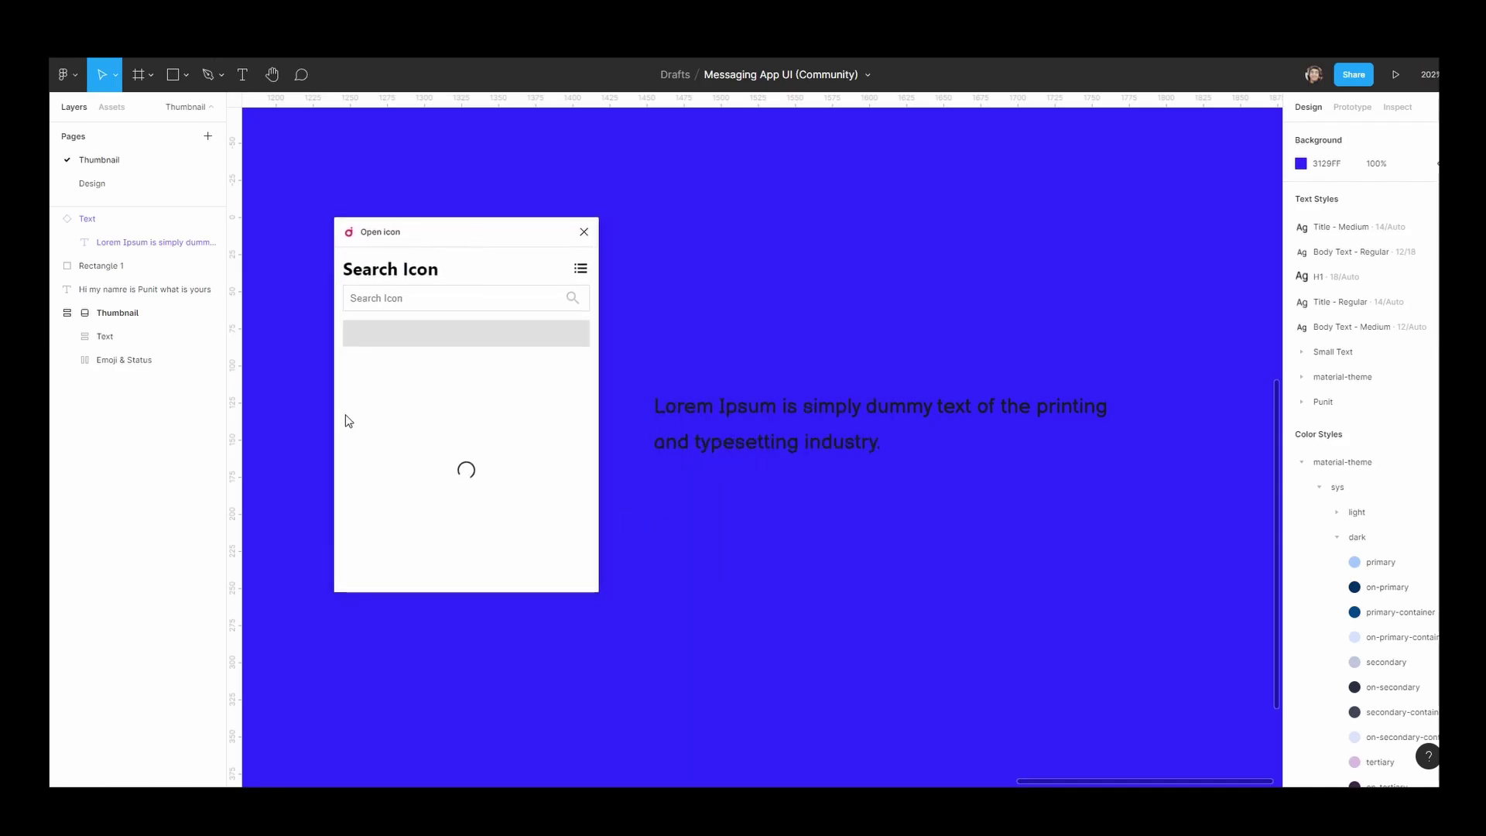
{"action": "scroll", "coordinate": [445, 508], "scroll_direction": "down", "scroll_amount": 4}
{"action": "scroll", "coordinate": [422, 445], "scroll_direction": "down", "scroll_amount": 10}
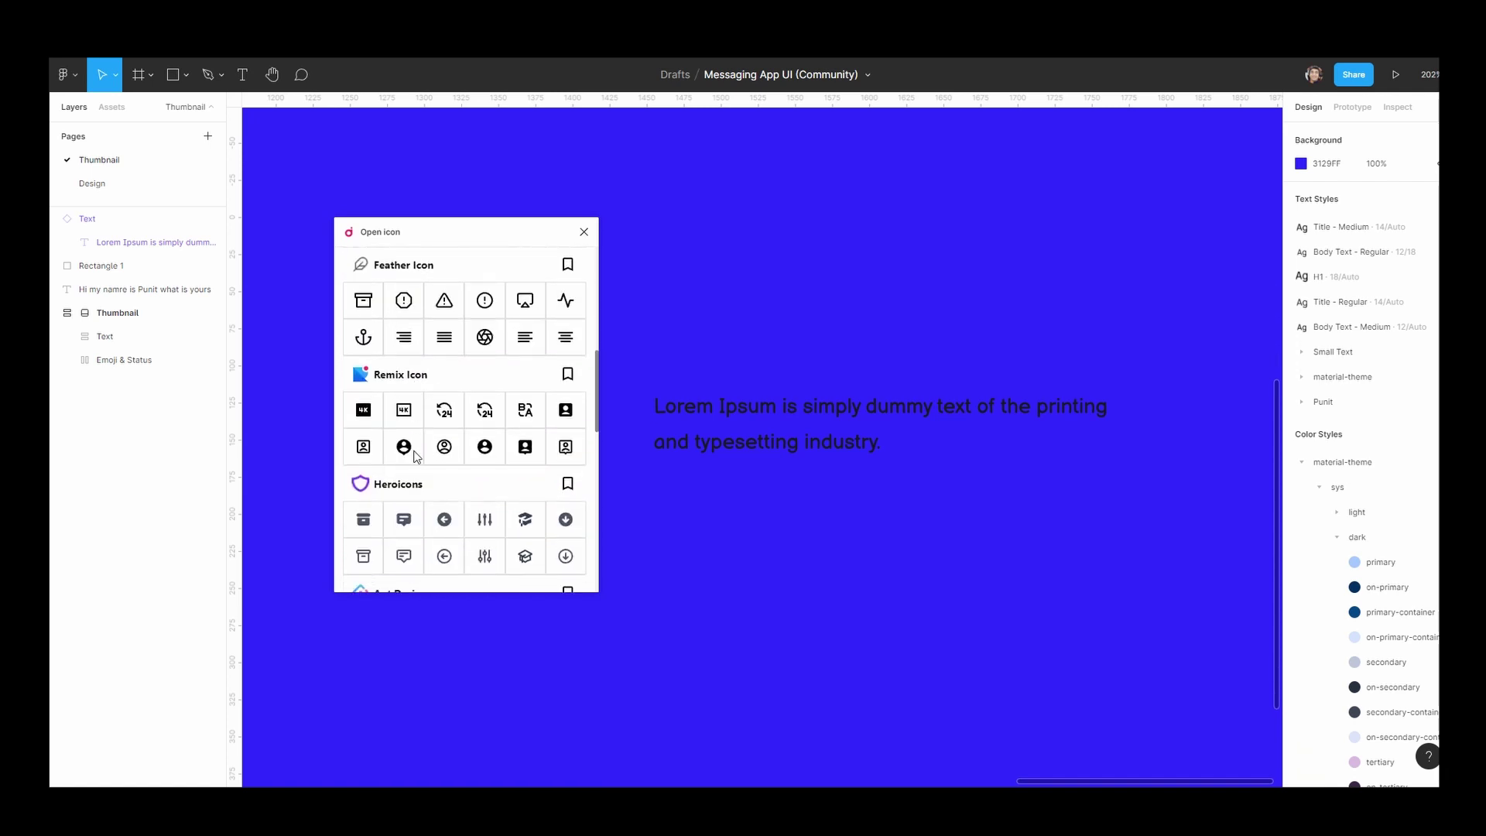
{"action": "scroll", "coordinate": [417, 457], "scroll_direction": "down", "scroll_amount": 10}
{"action": "scroll", "coordinate": [415, 523], "scroll_direction": "down", "scroll_amount": 10}
{"action": "scroll", "coordinate": [415, 523], "scroll_direction": "down", "scroll_amount": 10}
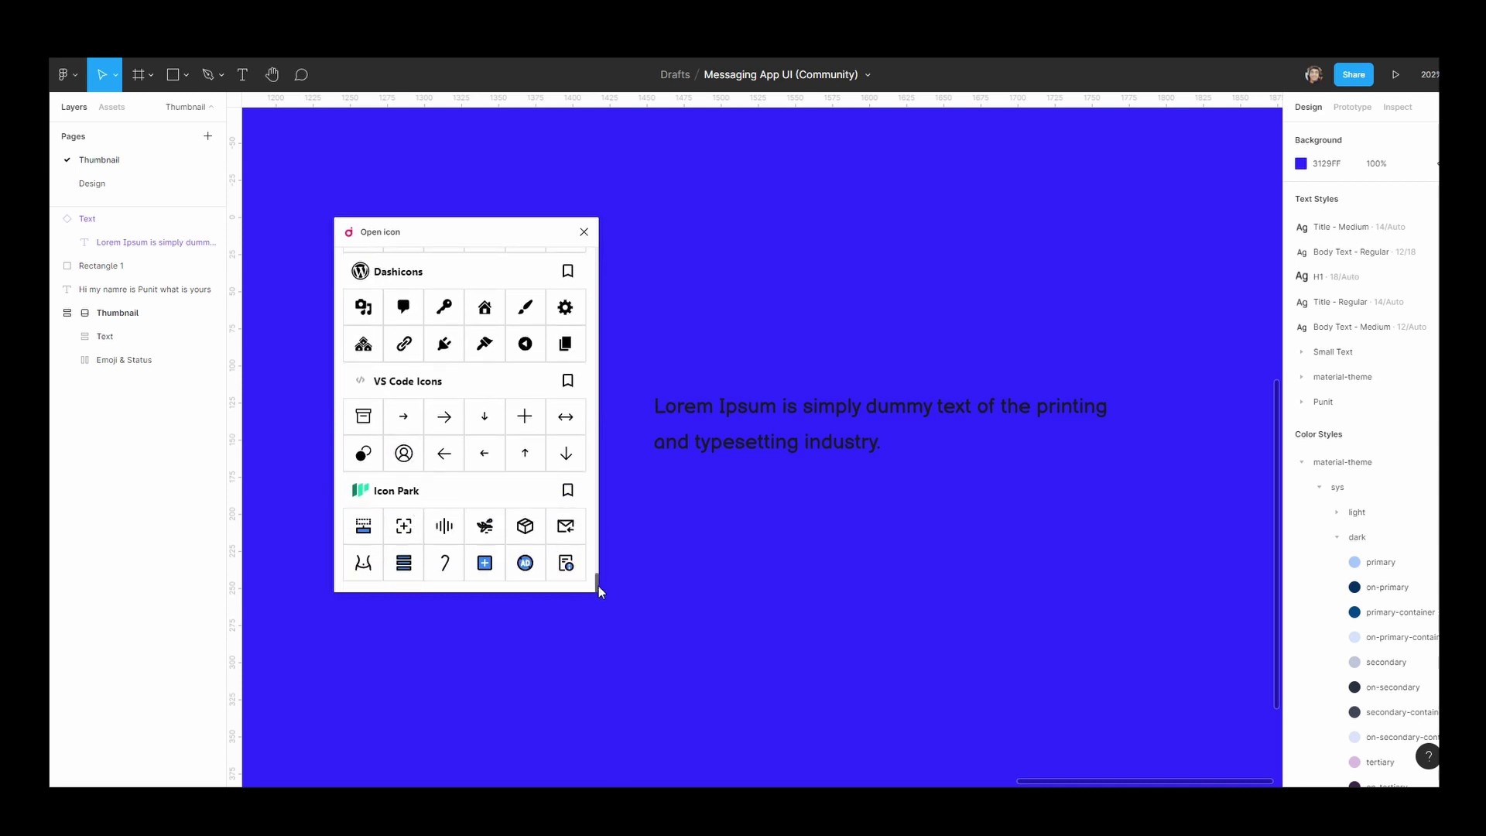
{"action": "left_click_drag", "start_coordinate": [598, 587], "coordinate": [578, 243]}
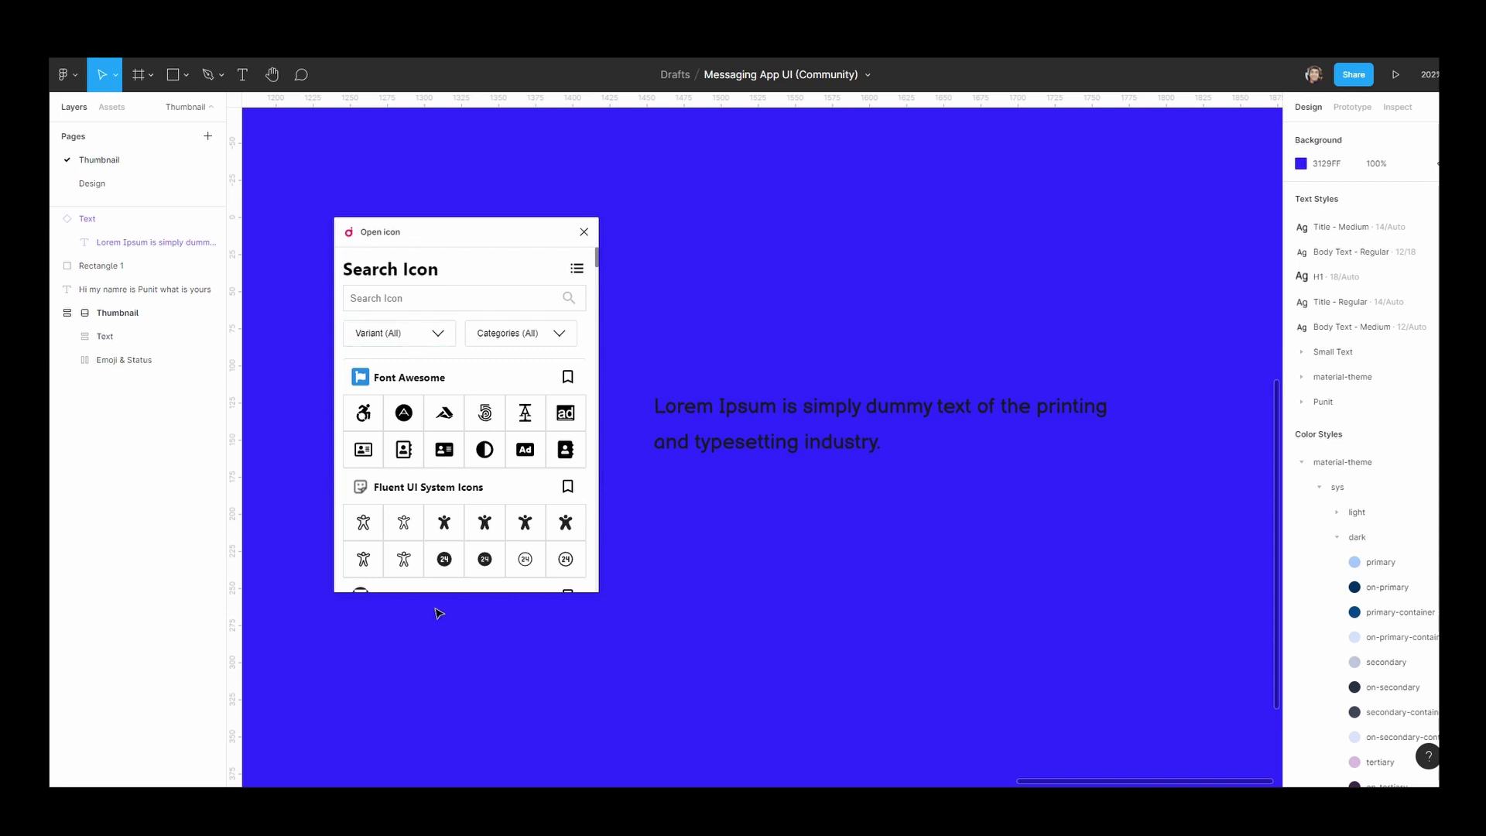
{"action": "scroll", "coordinate": [442, 540], "scroll_direction": "down", "scroll_amount": 3}
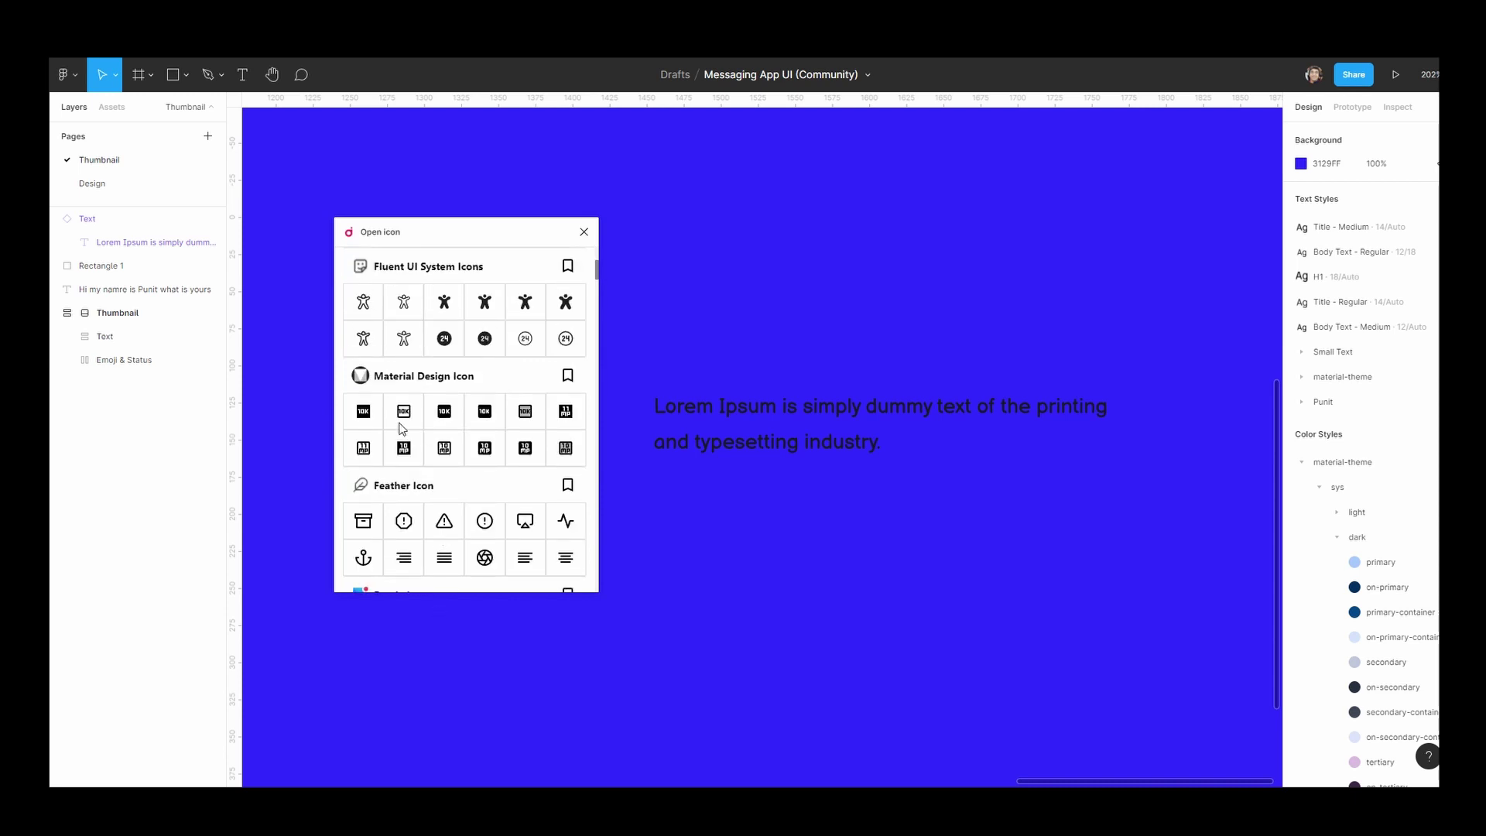
Open the Material Design Icon set, search 'plu', and drag the +1 icon below the text.
{"action": "left_click", "coordinate": [432, 377]}
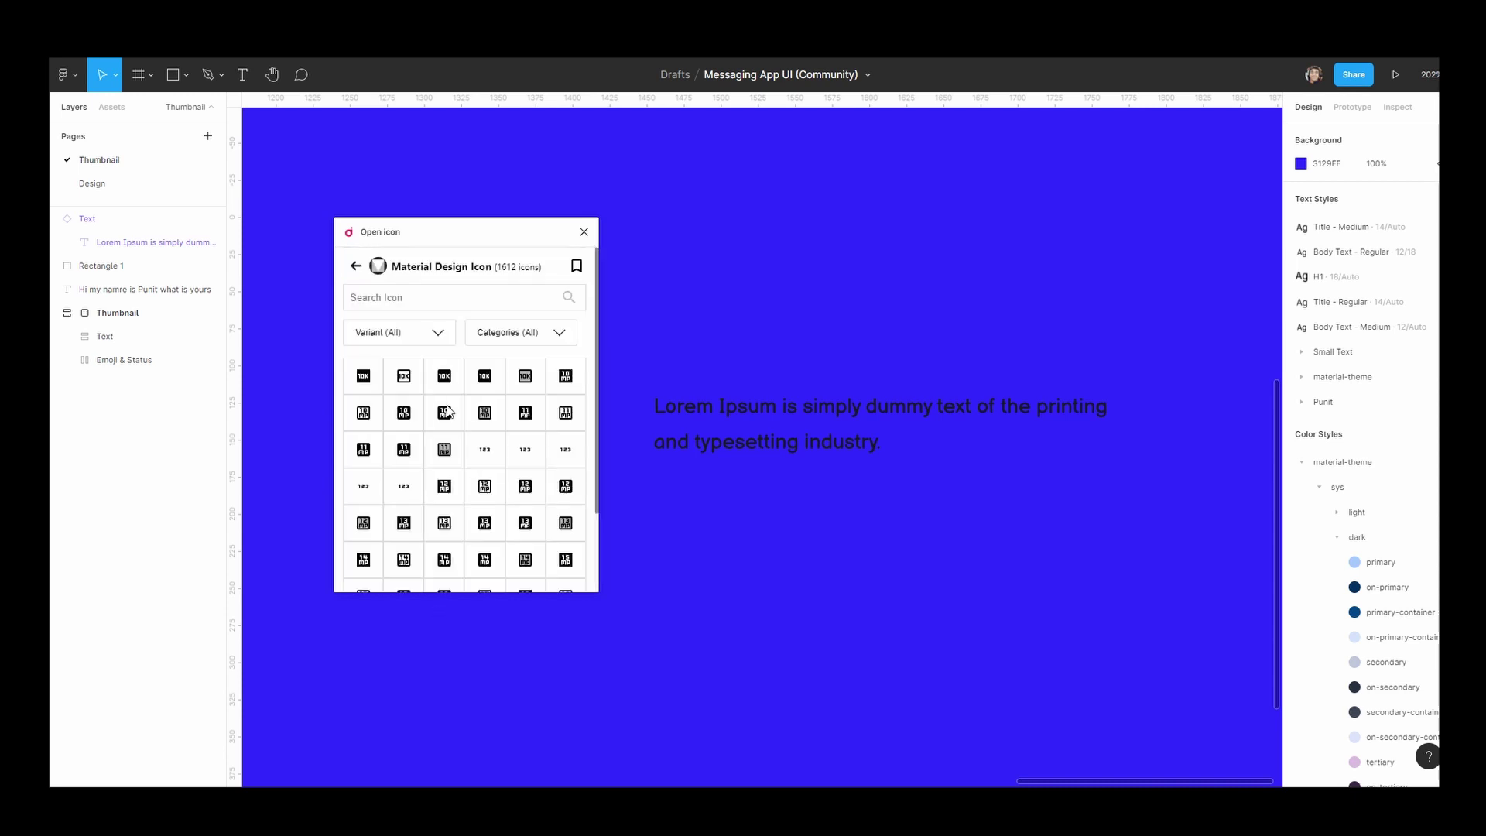
{"action": "left_click", "coordinate": [433, 337]}
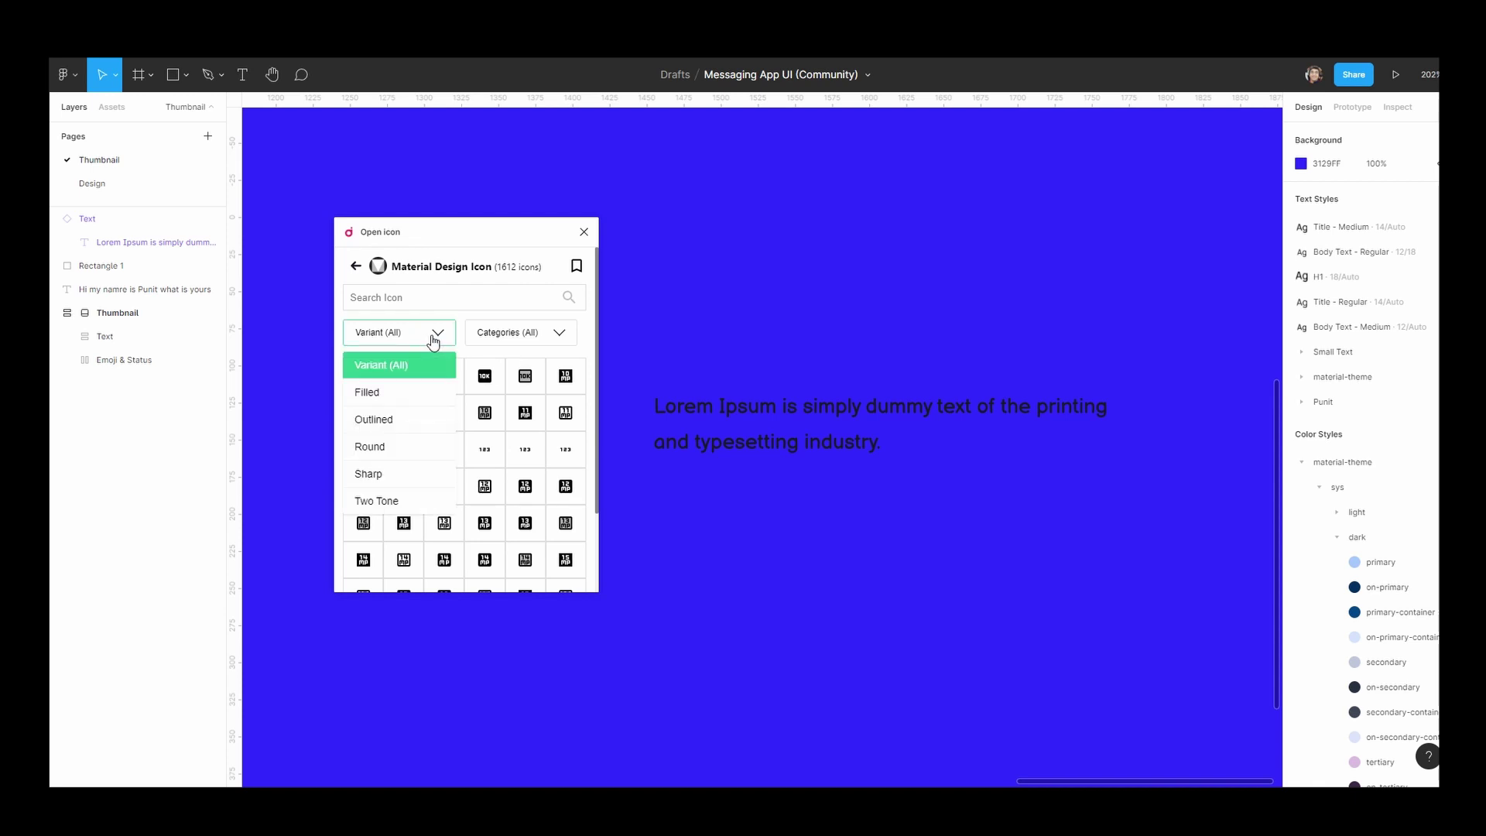
{"action": "left_click", "coordinate": [423, 307]}
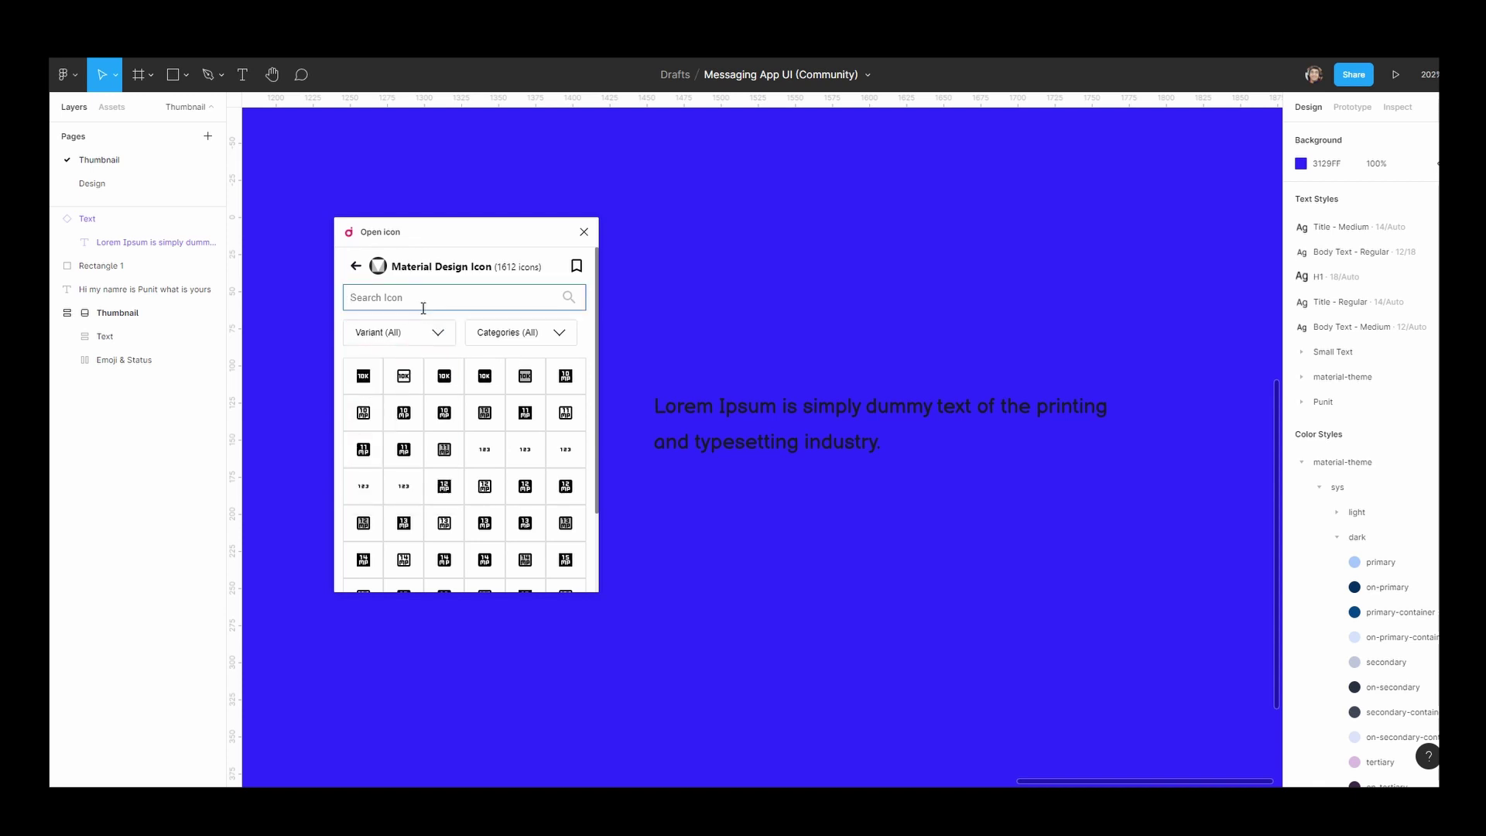
{"action": "type", "text": "plus"}
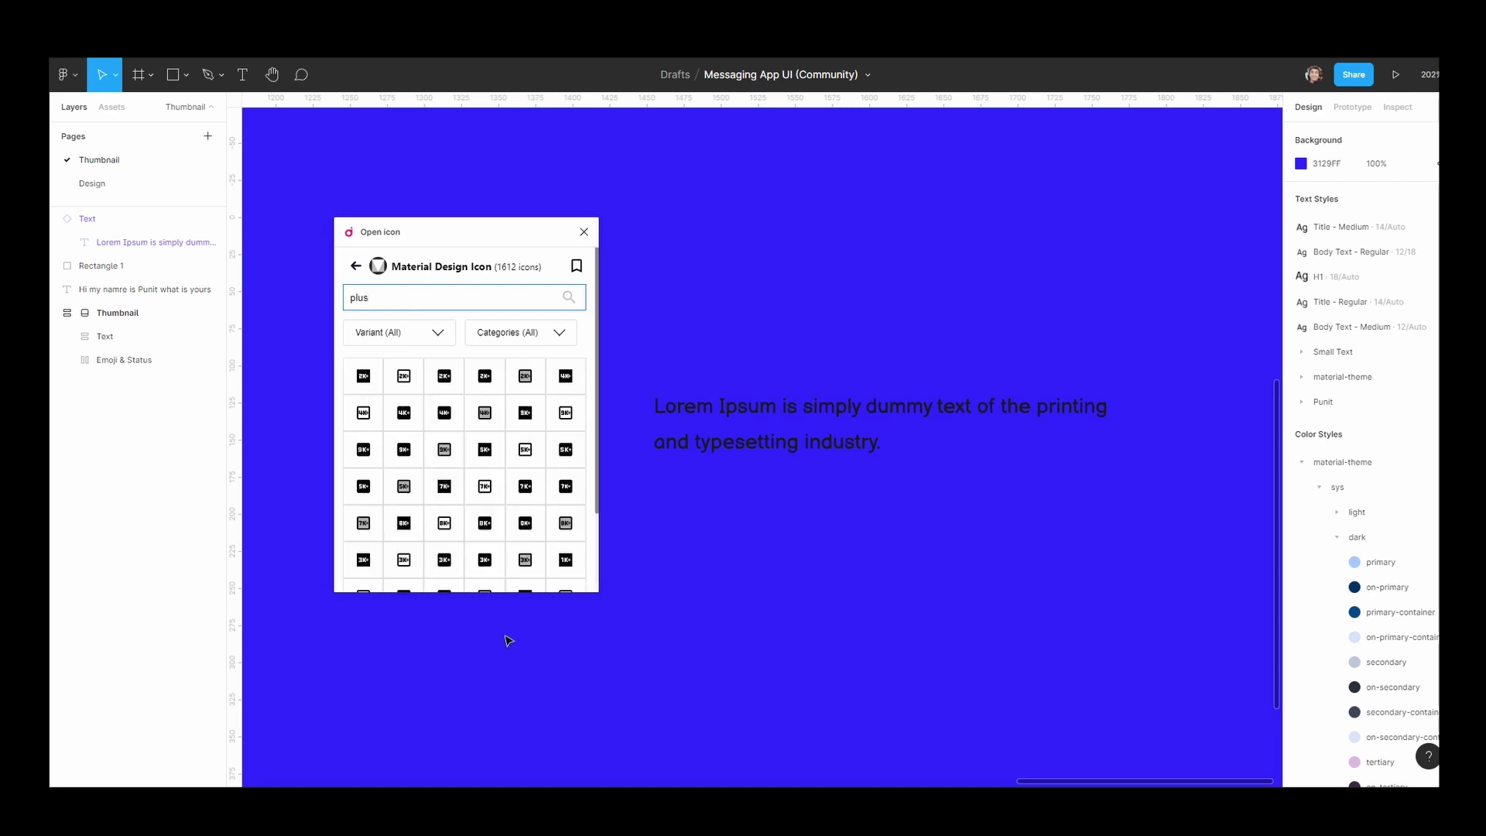
{"action": "scroll", "coordinate": [479, 530], "scroll_direction": "down", "scroll_amount": 5}
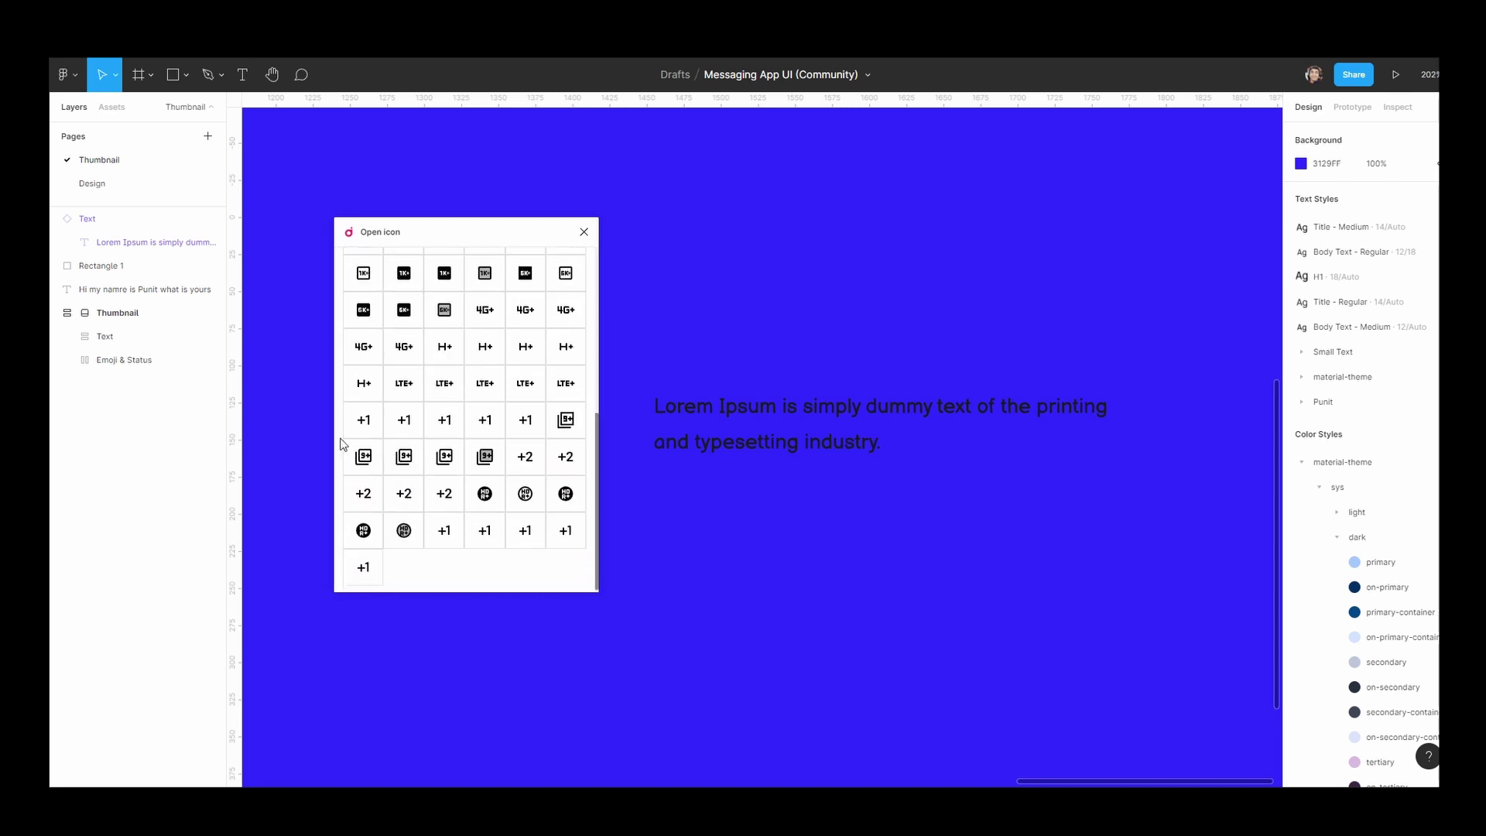
{"action": "scroll", "coordinate": [472, 540], "scroll_direction": "up", "scroll_amount": 5}
{"action": "scroll", "coordinate": [468, 537], "scroll_direction": "down", "scroll_amount": 5}
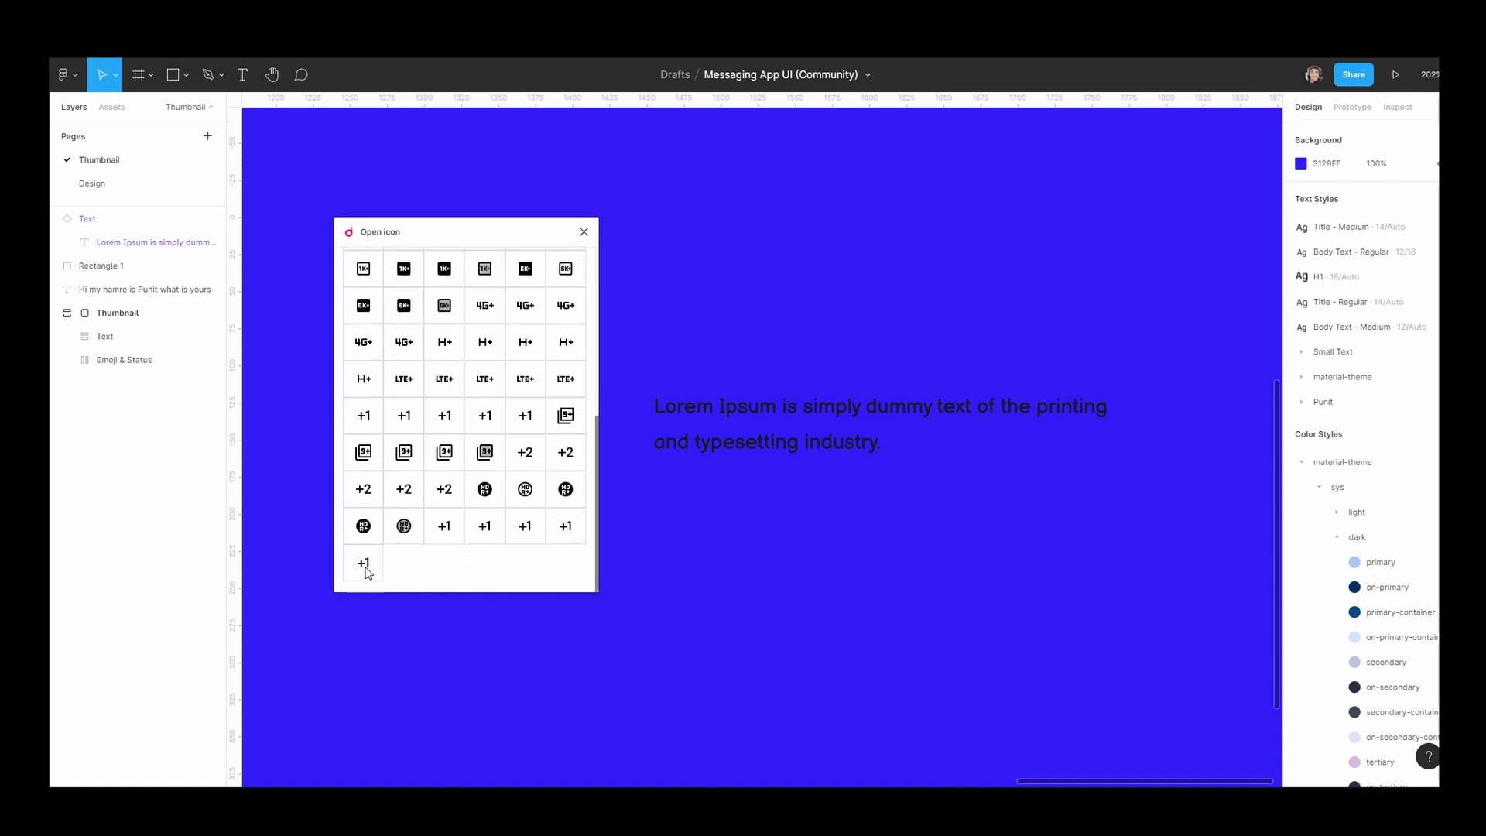
{"action": "left_click_drag", "start_coordinate": [725, 535], "coordinate": [757, 534]}
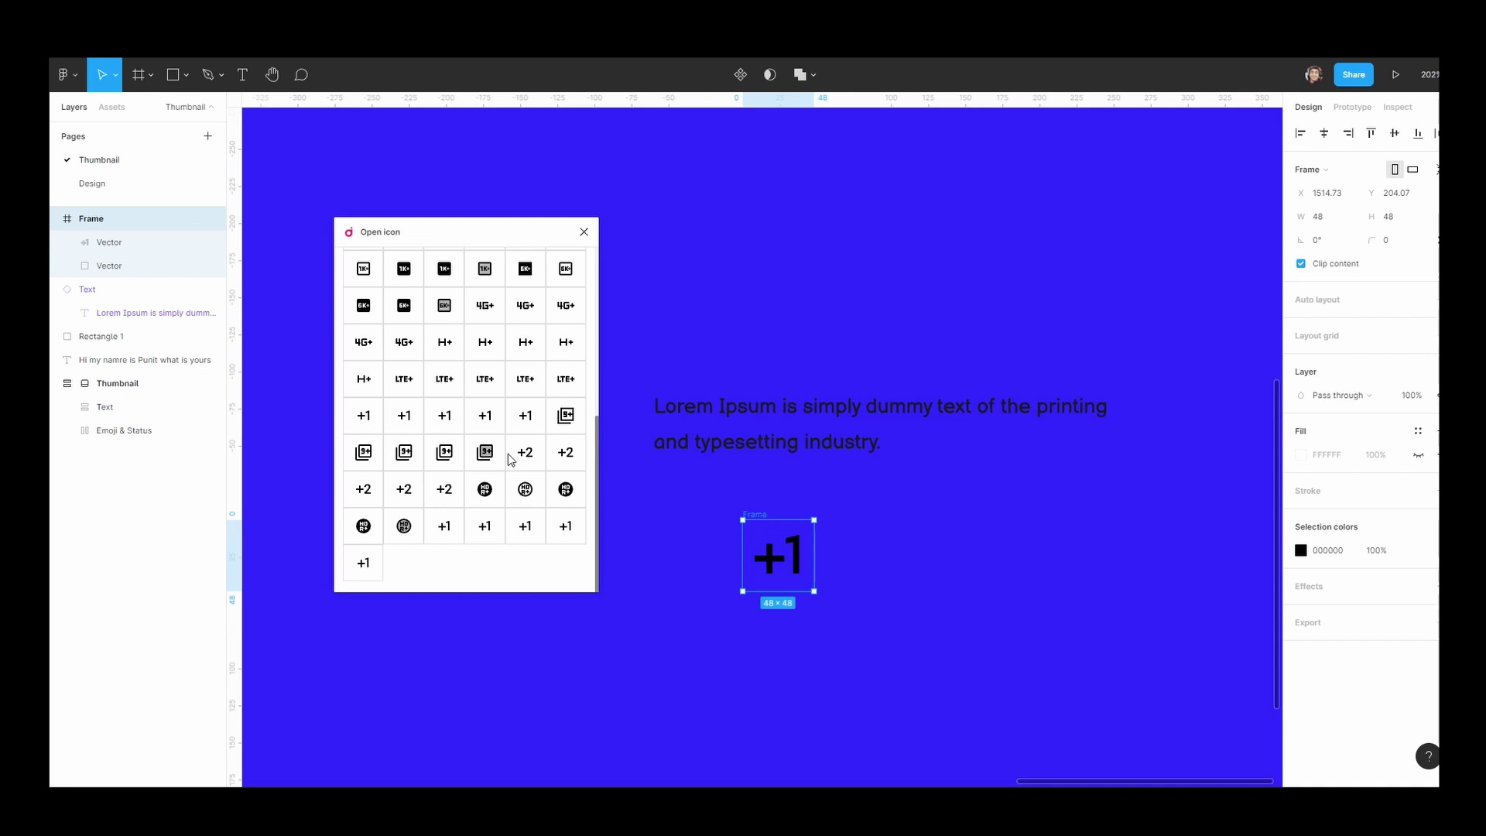
Browse the All Icon Sets list, then return to the icon search grid.
{"action": "scroll", "coordinate": [577, 271], "scroll_direction": "up", "scroll_amount": 10}
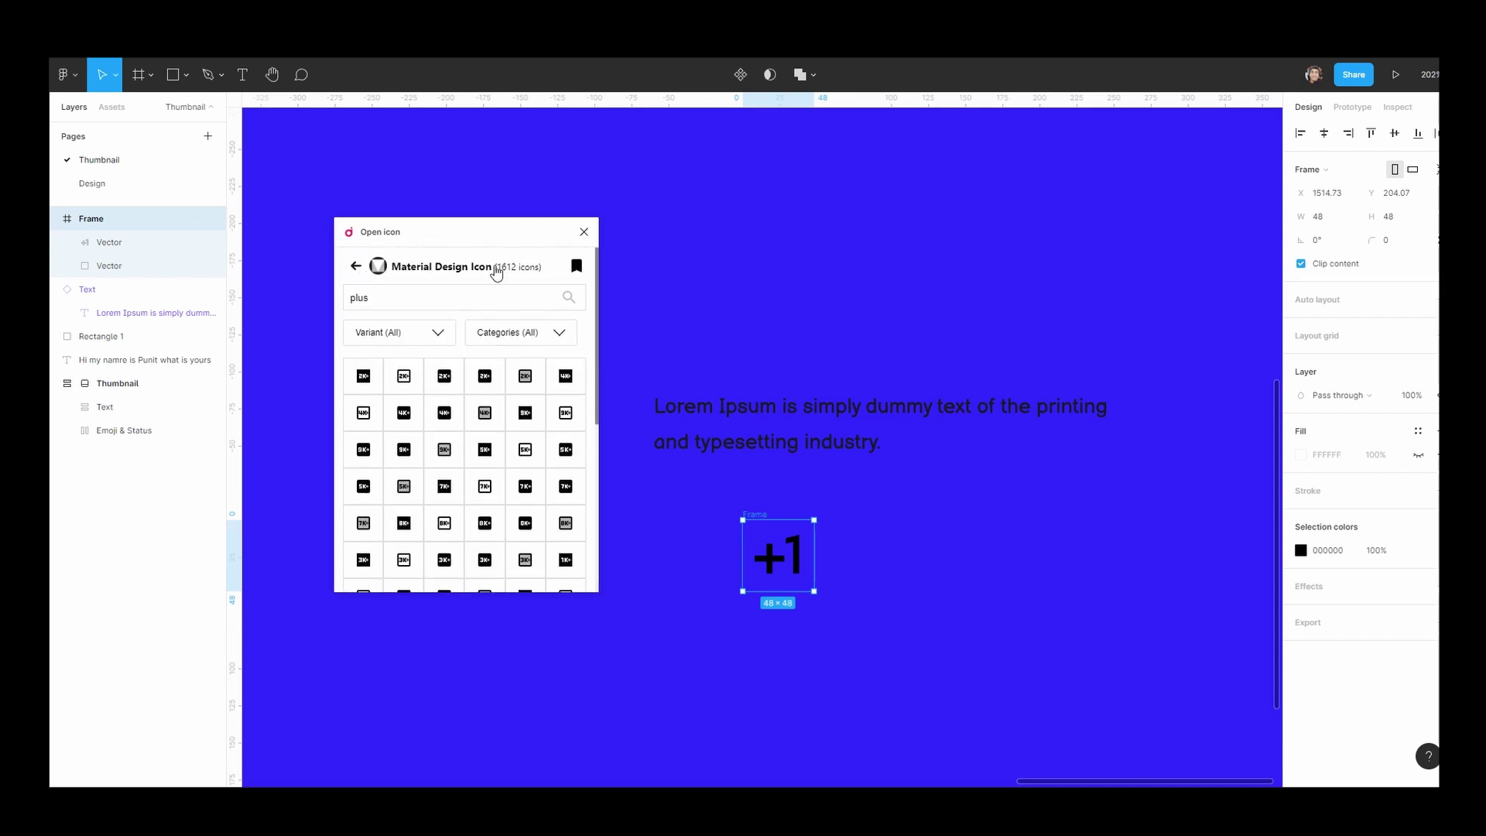
{"action": "left_click", "coordinate": [357, 269]}
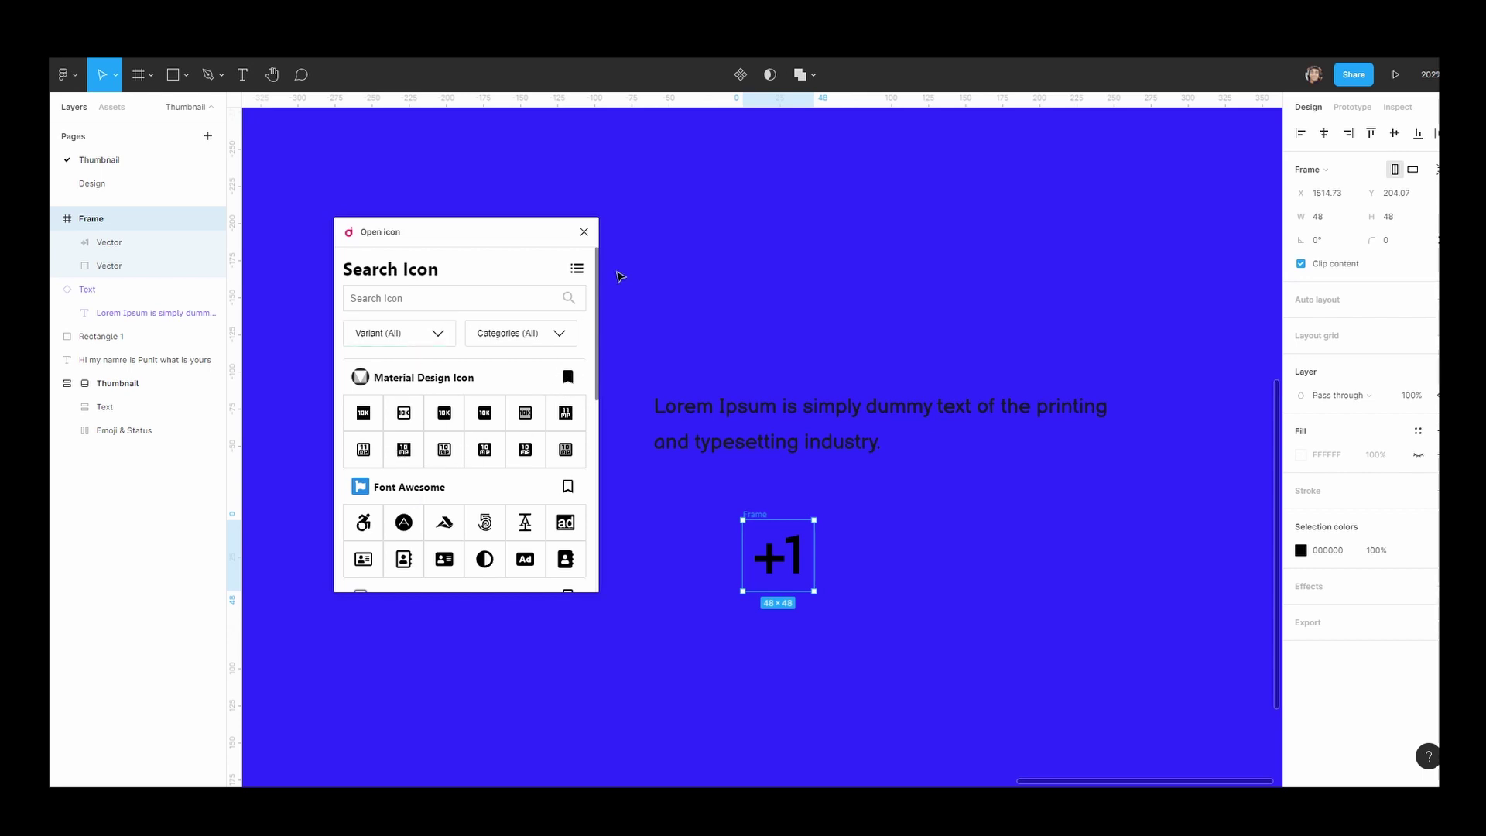
{"action": "left_click", "coordinate": [576, 271]}
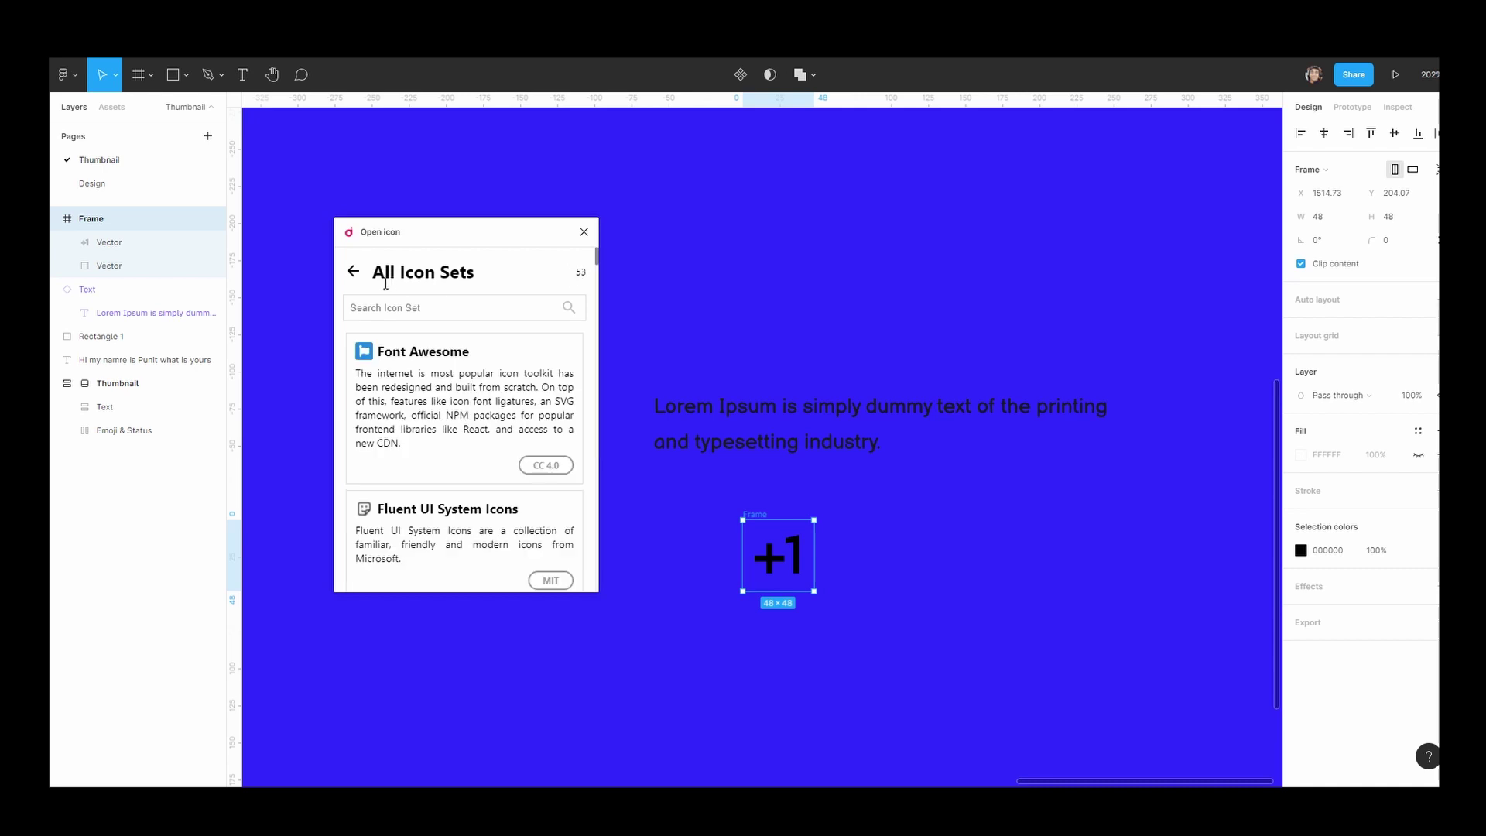
{"action": "scroll", "coordinate": [437, 441], "scroll_direction": "down", "scroll_amount": 2}
{"action": "scroll", "coordinate": [437, 441], "scroll_direction": "down", "scroll_amount": 5}
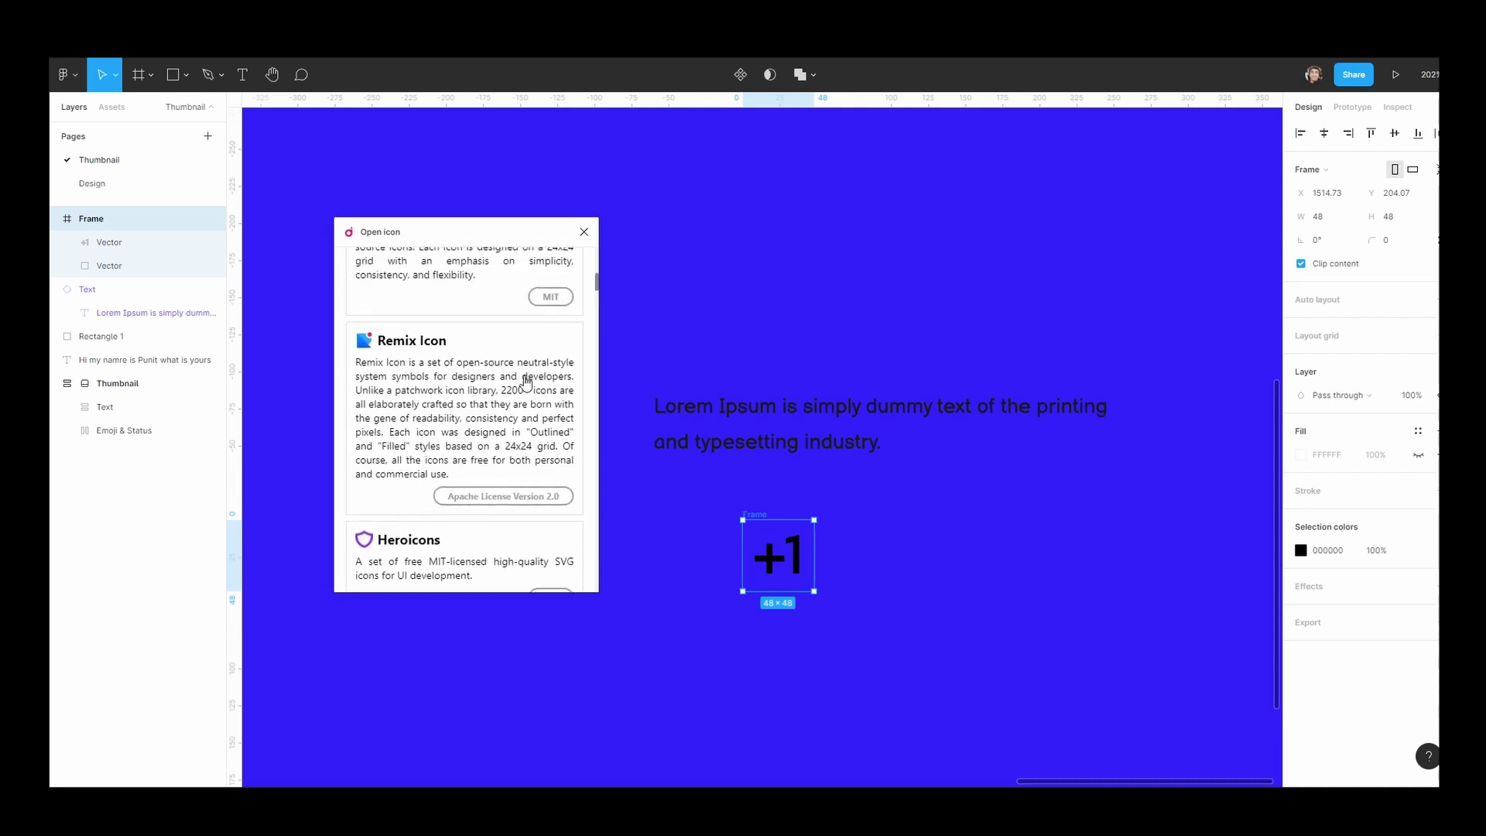
{"action": "scroll", "coordinate": [484, 453], "scroll_direction": "down", "scroll_amount": 4}
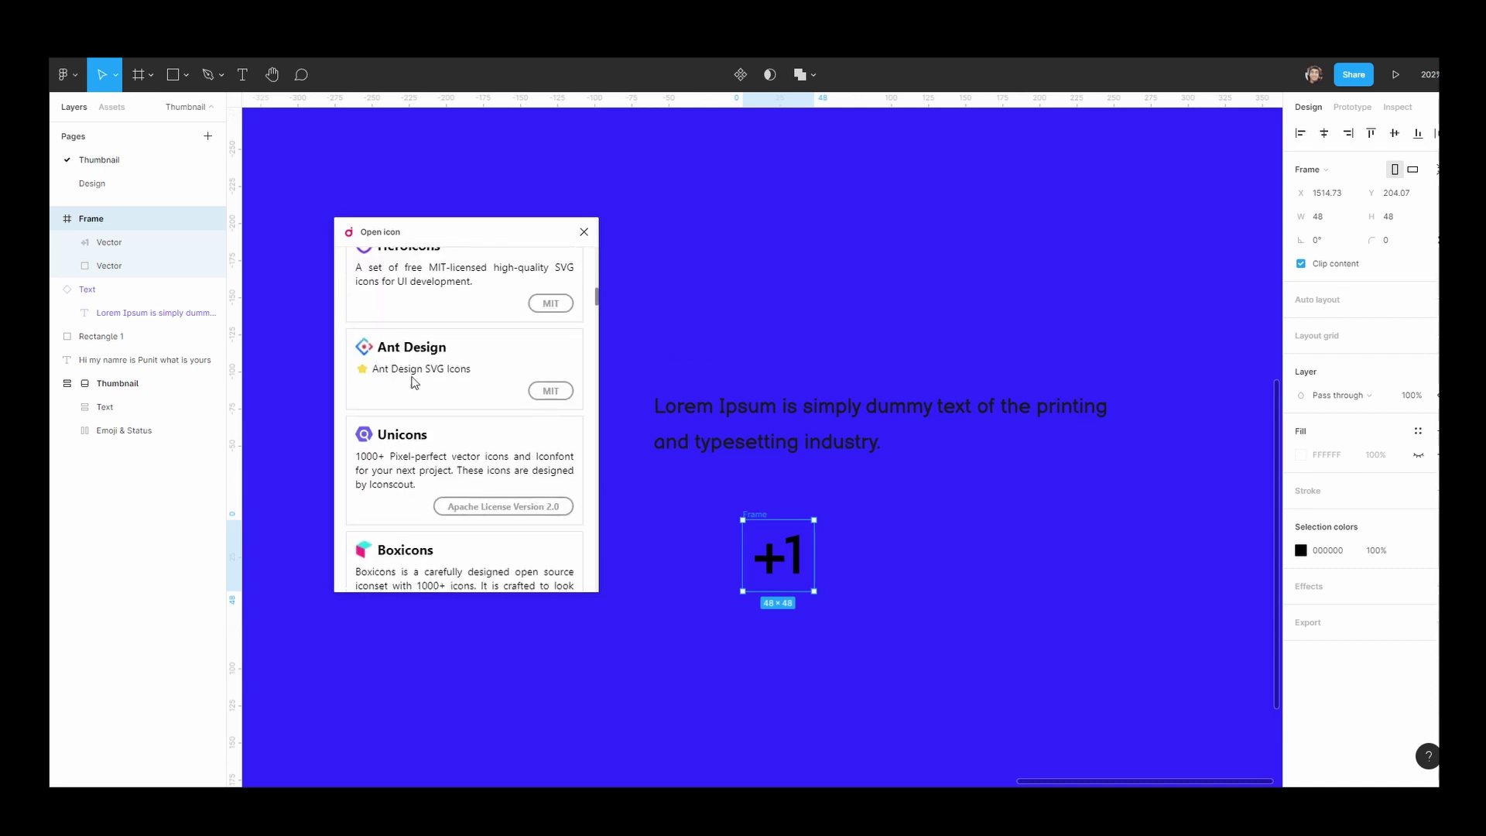
{"action": "scroll", "coordinate": [444, 418], "scroll_direction": "down", "scroll_amount": 5}
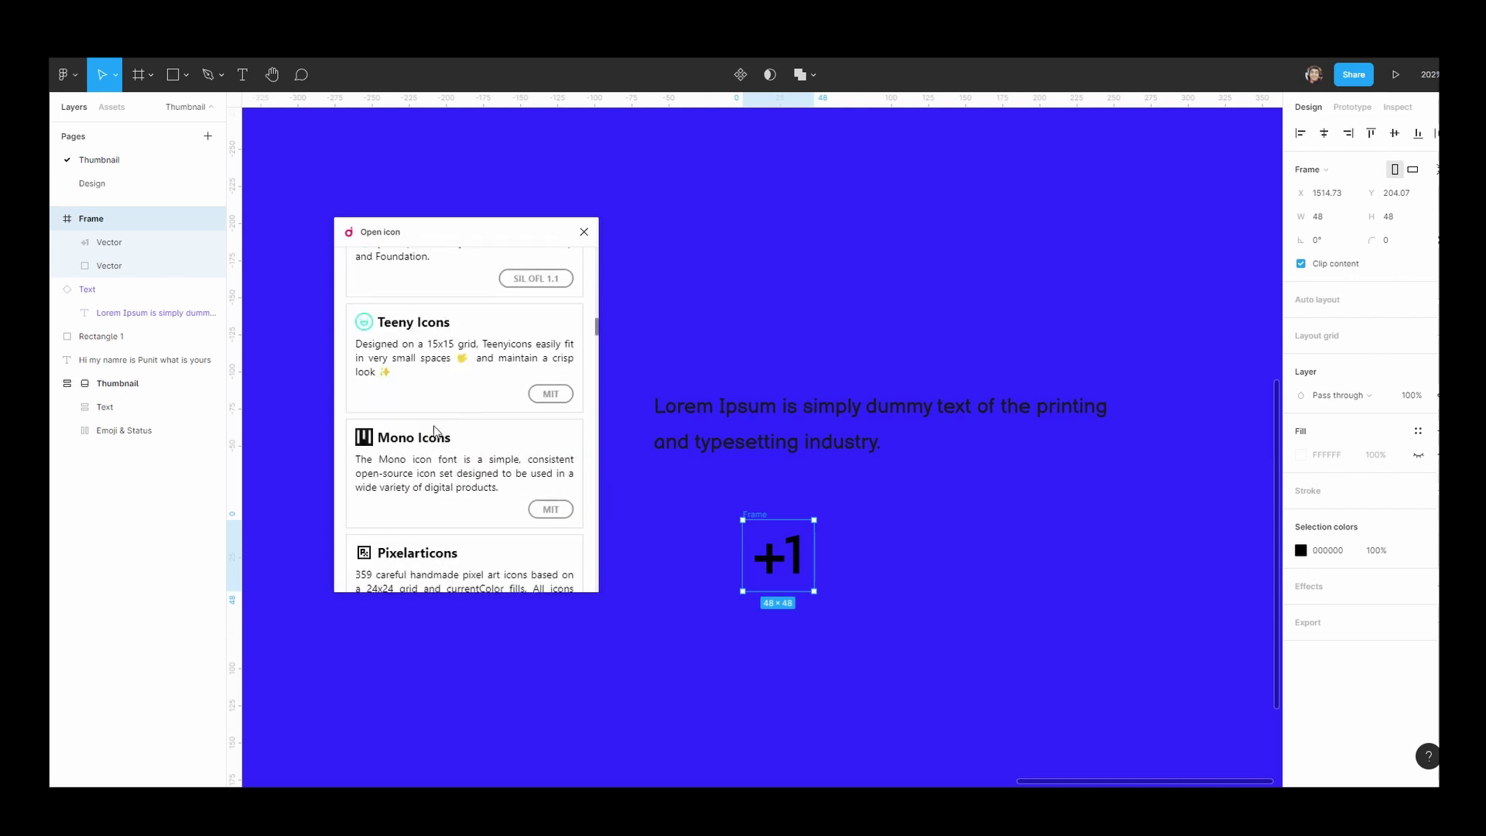
{"action": "scroll", "coordinate": [436, 415], "scroll_direction": "up", "scroll_amount": 5}
{"action": "scroll", "coordinate": [435, 416], "scroll_direction": "up", "scroll_amount": 8}
{"action": "left_click", "coordinate": [576, 270]}
Recolour the +1 icon frame's selection colour to white (FFFFFF).
{"action": "left_click", "coordinate": [788, 572]}
{"action": "left_click", "coordinate": [759, 517]}
{"action": "left_click", "coordinate": [1301, 550]}
{"action": "left_click_drag", "start_coordinate": [1258, 429], "coordinate": [1054, 387]}
{"action": "left_click", "coordinate": [889, 655]}
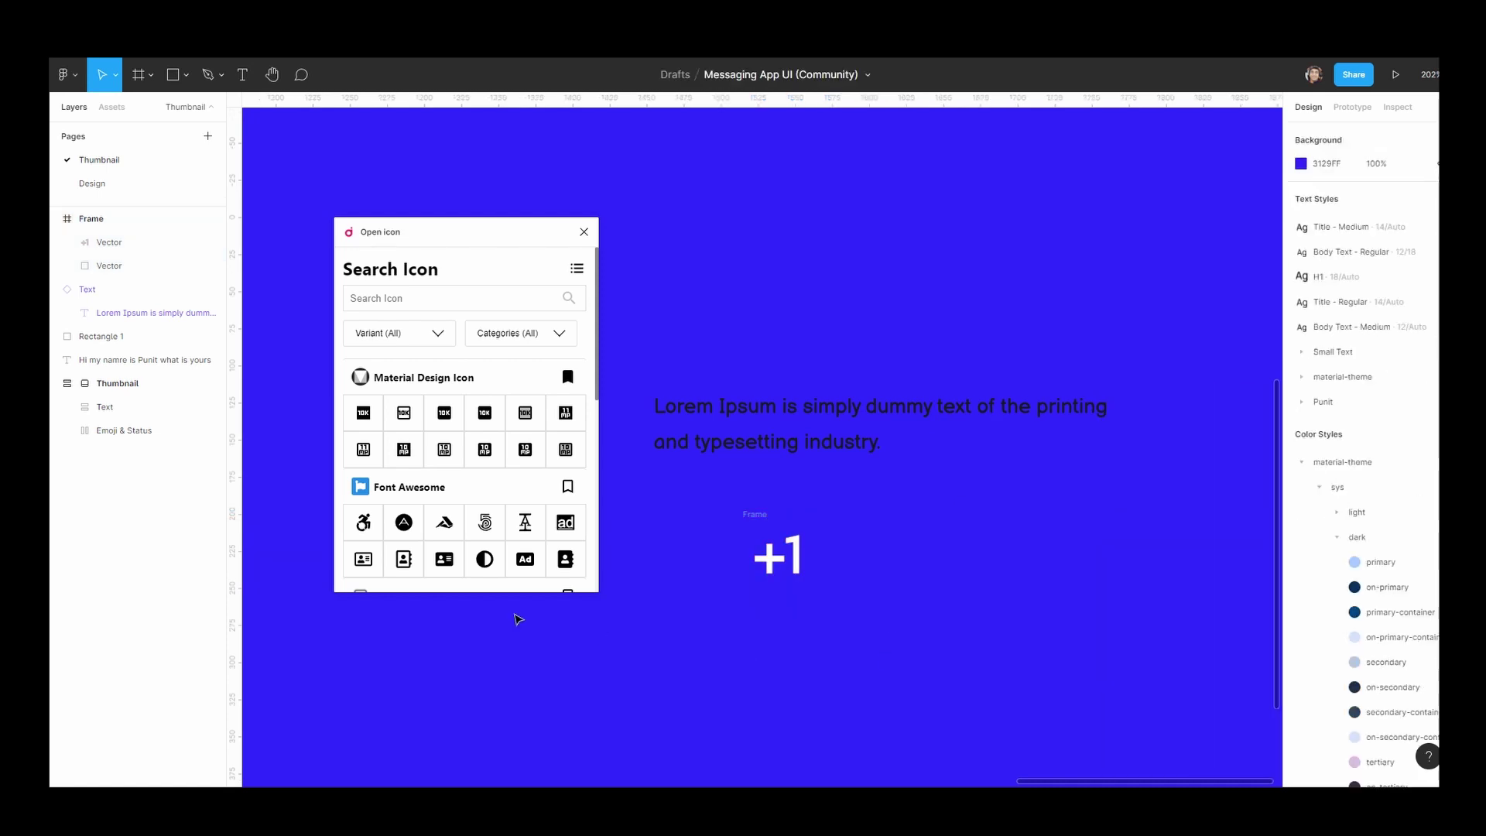
Close the Open icon plugin and check the white +1 icon on the canvas.
{"action": "left_click", "coordinate": [584, 232]}
{"action": "left_click", "coordinate": [757, 526]}
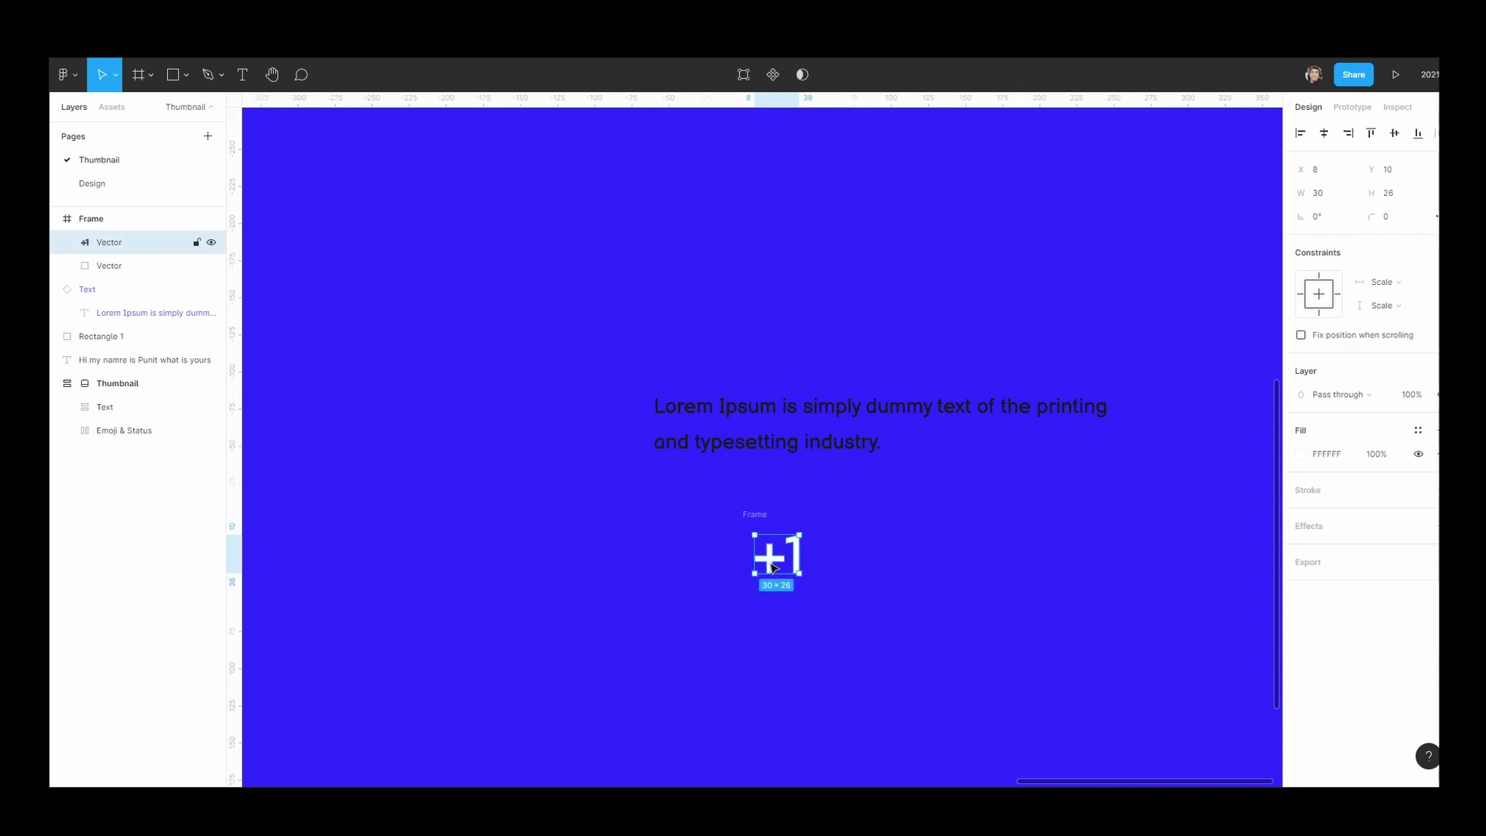
{"action": "left_click", "coordinate": [1072, 533]}
{"action": "left_click", "coordinate": [756, 527]}
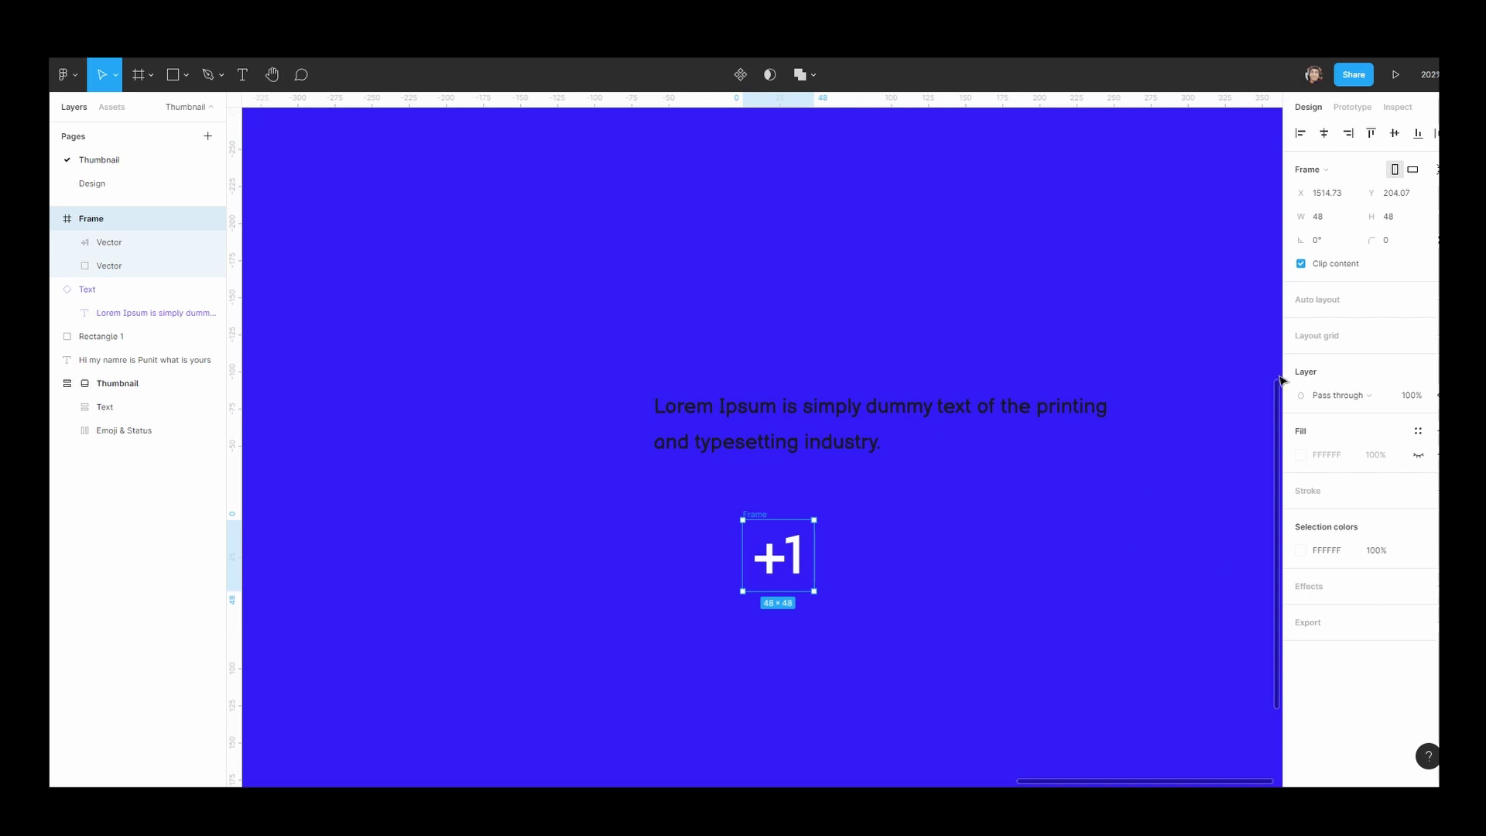
{"action": "left_click", "coordinate": [993, 575]}
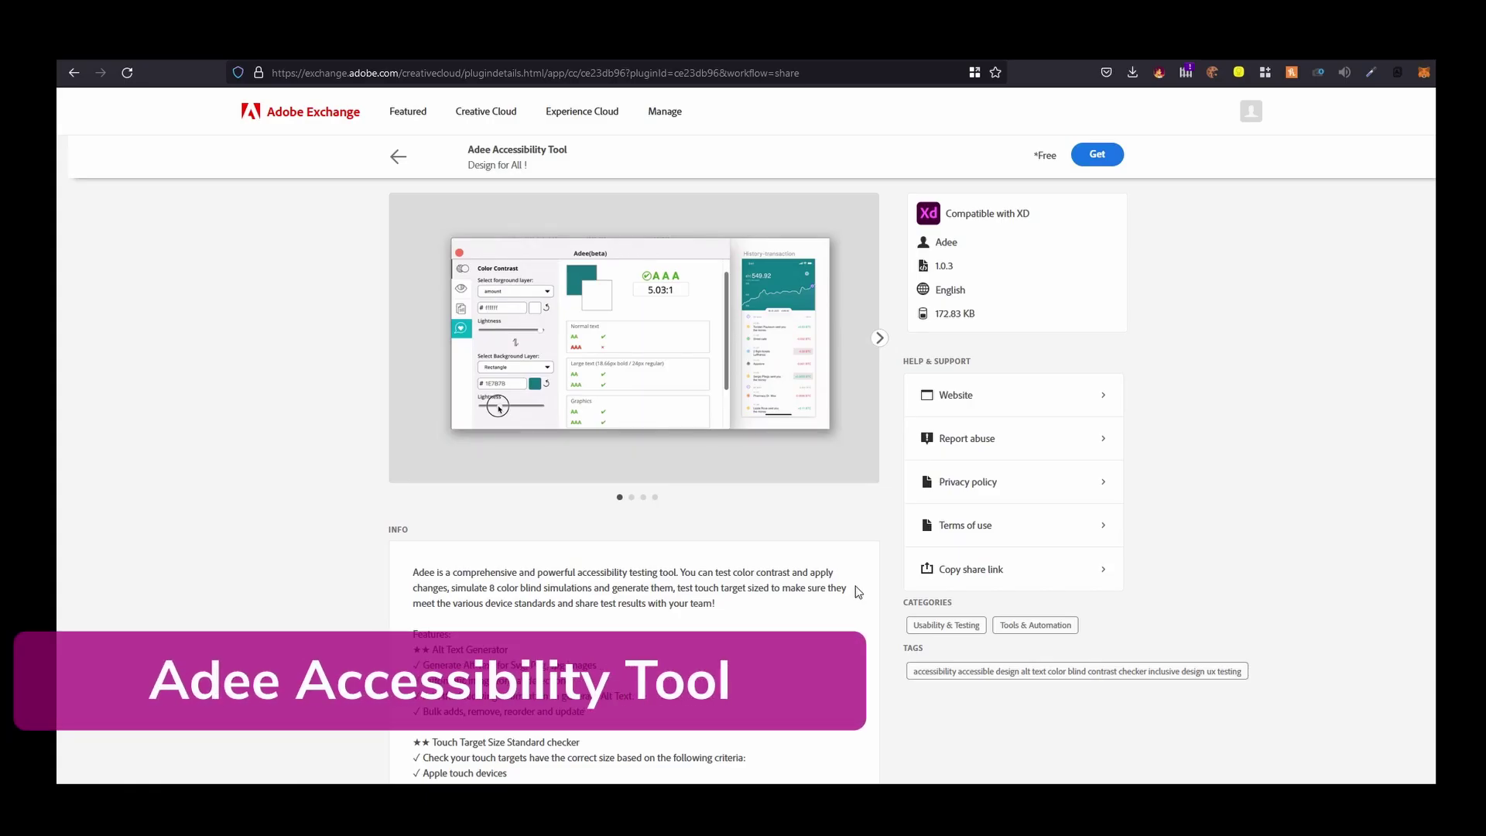
Page through the Adee screenshot carousel forward two slides, then back to the first.
{"action": "left_click", "coordinate": [884, 339]}
{"action": "left_click", "coordinate": [884, 339]}
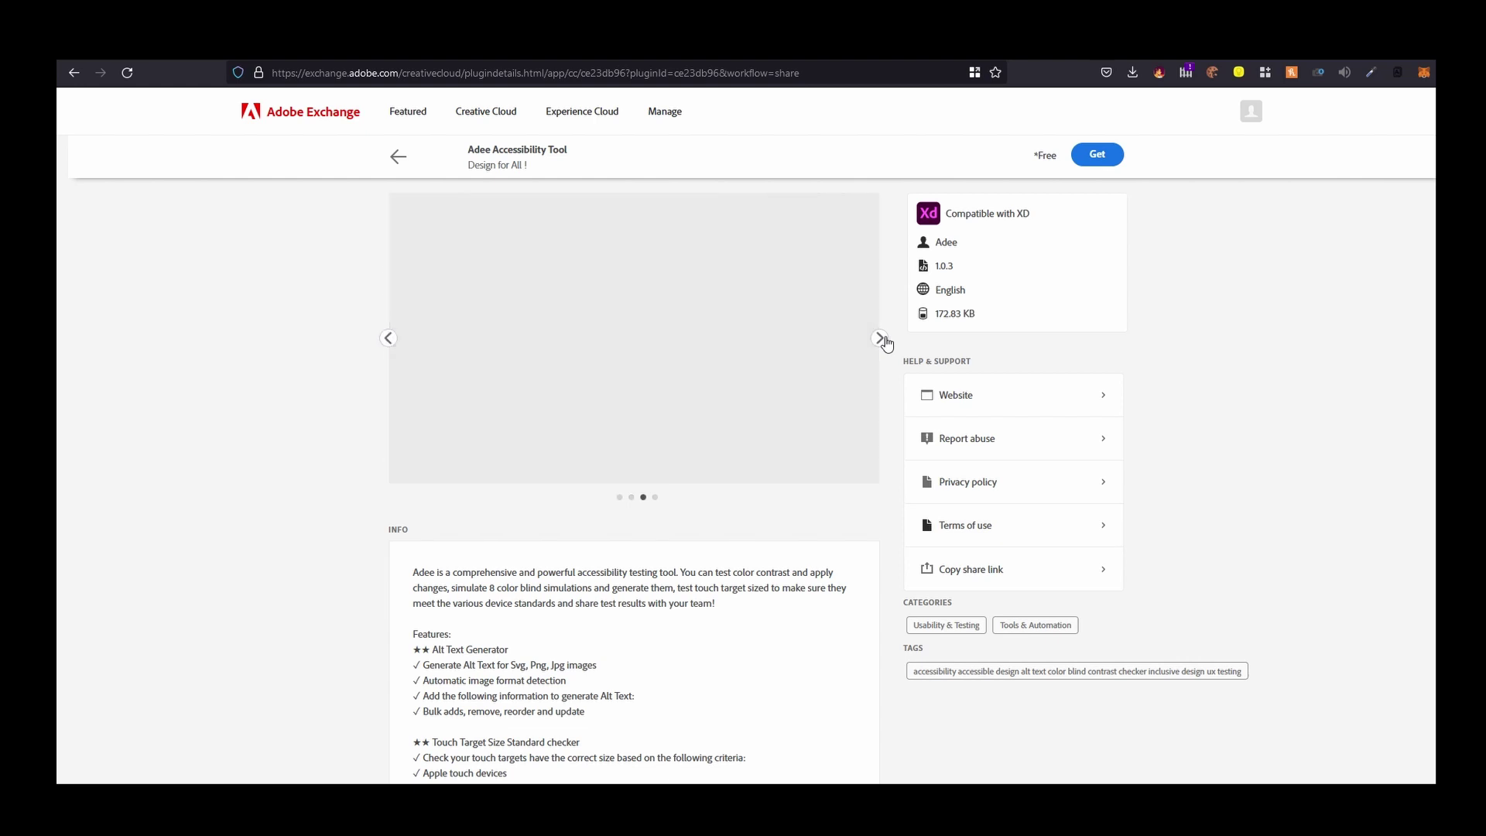
{"action": "left_click", "coordinate": [388, 340]}
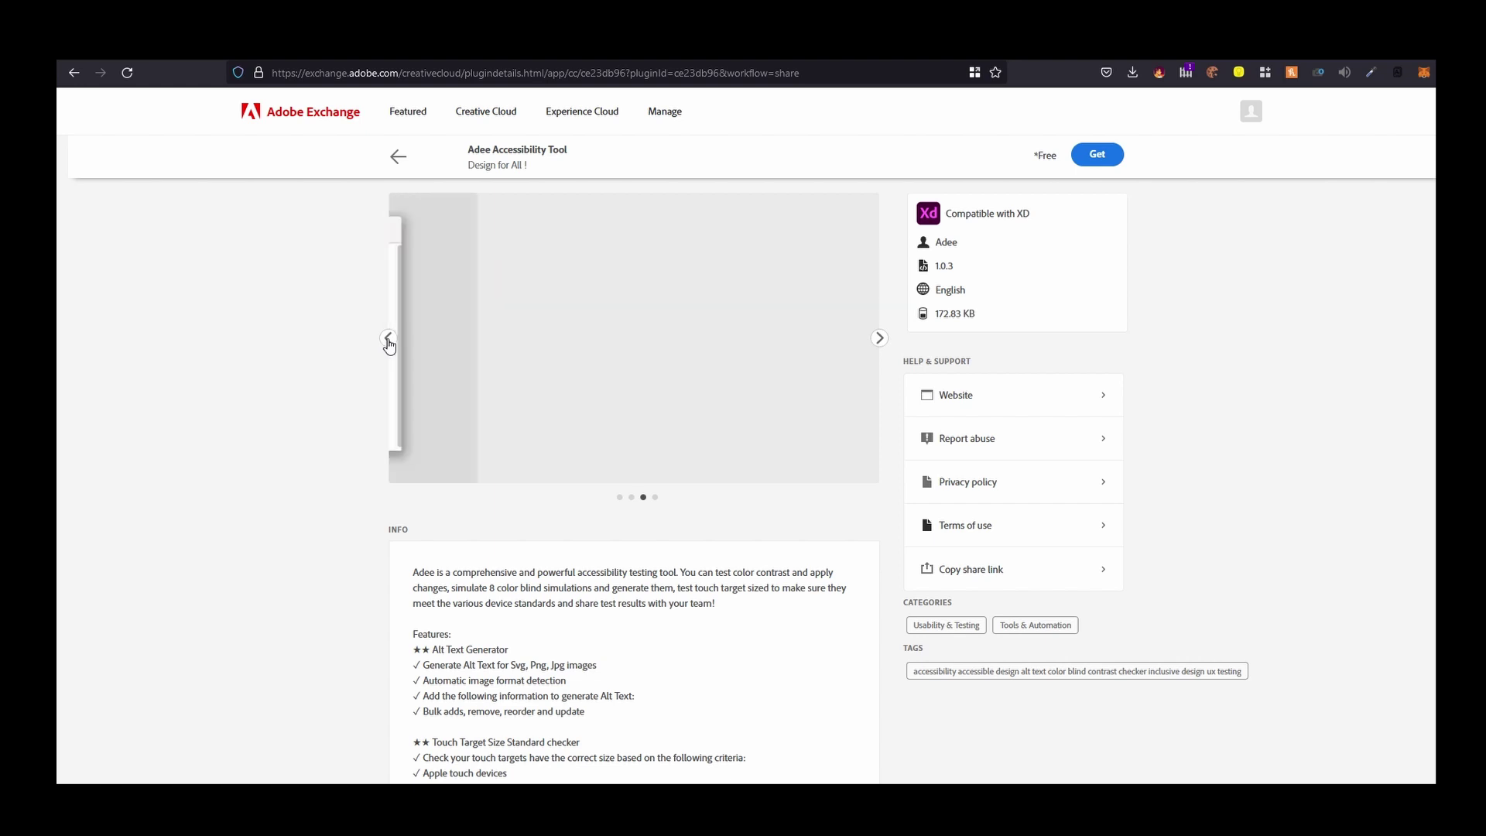
{"action": "left_click", "coordinate": [389, 341]}
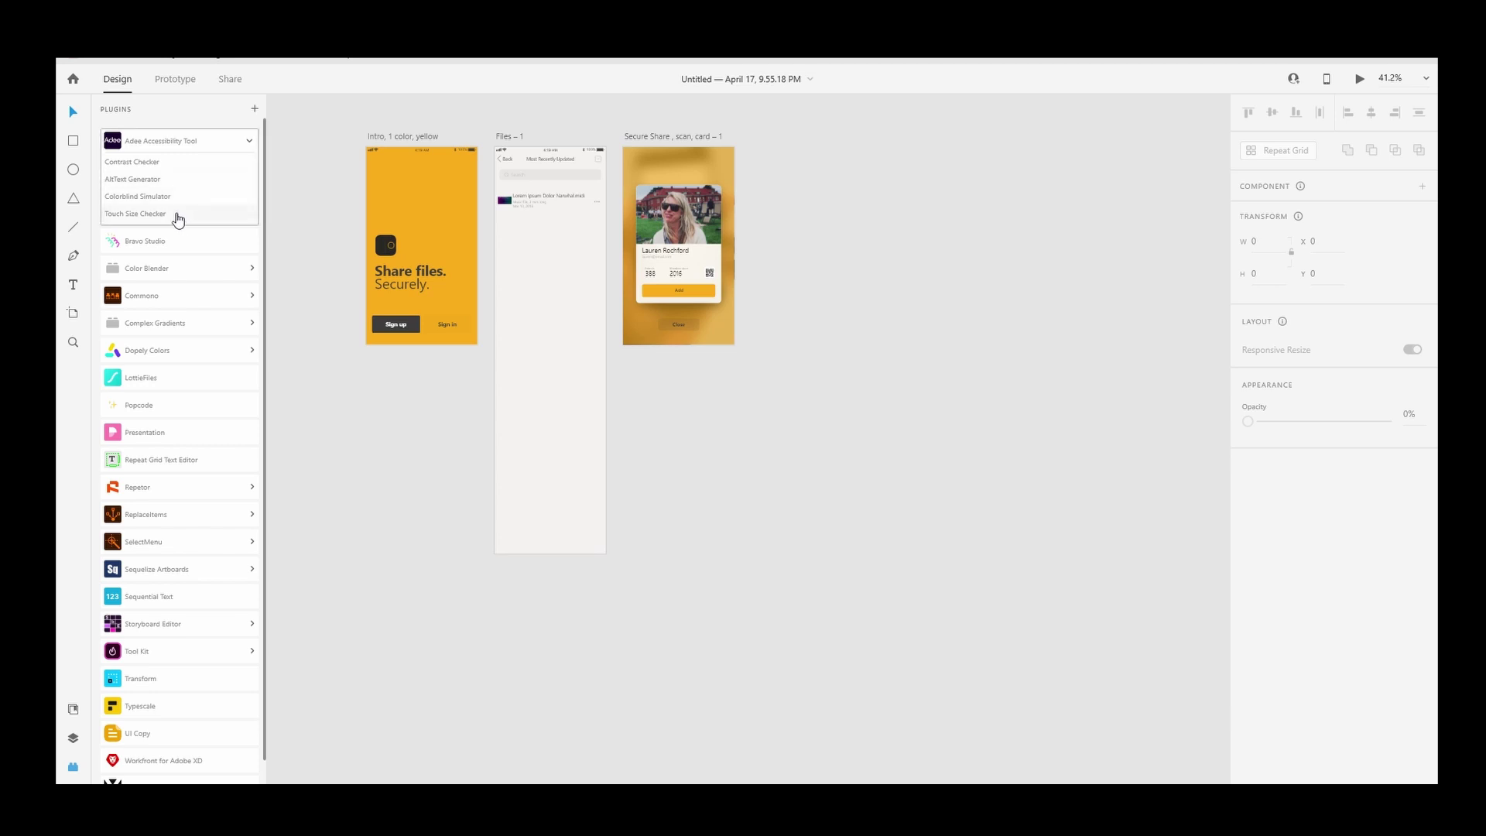
Generate a Tritanomaly Colorblind Simulator artboard from Intro and dismiss the alert.
{"action": "left_click", "coordinate": [146, 197]}
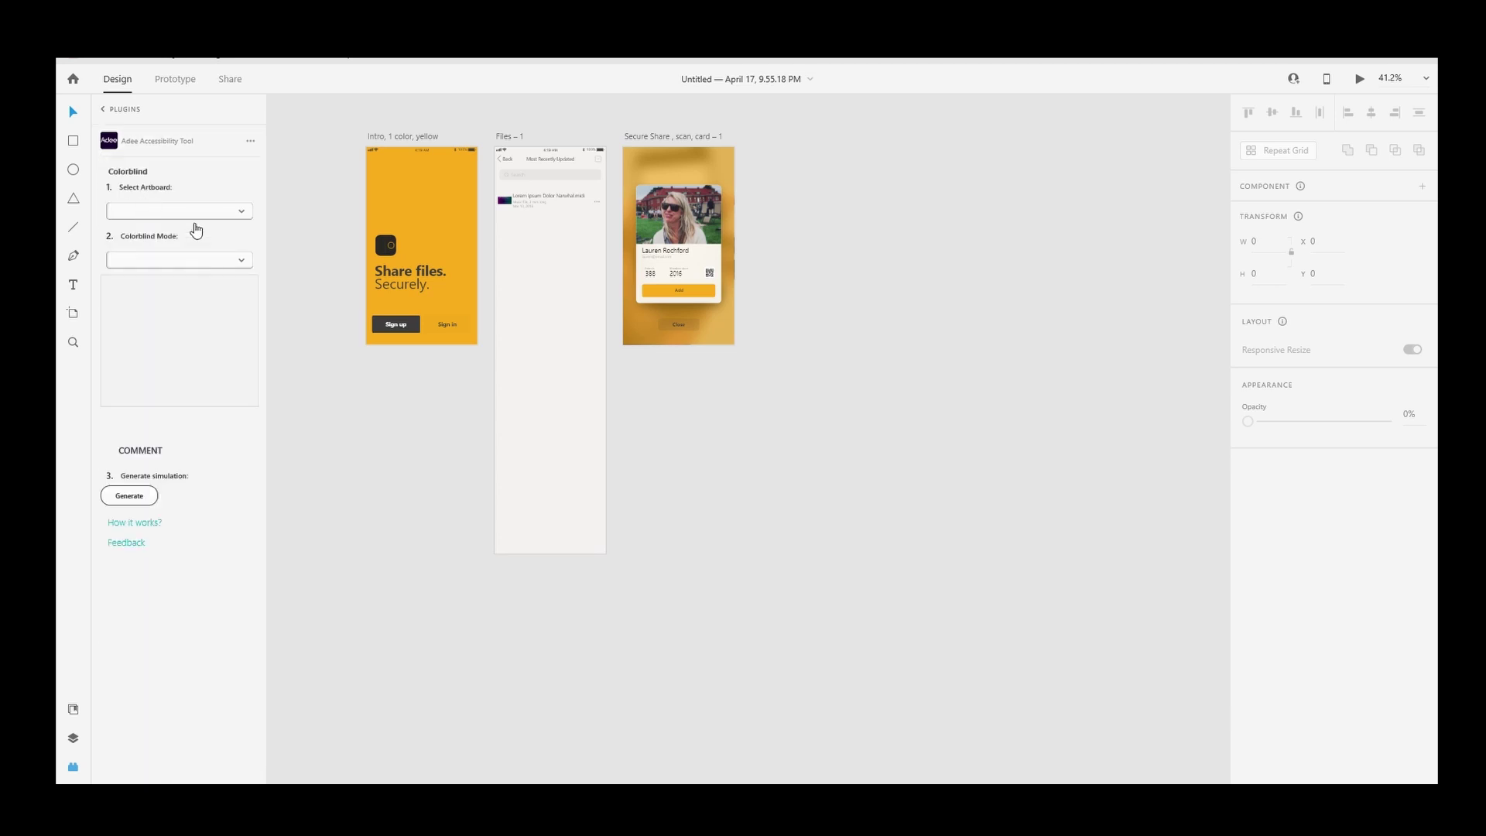
{"action": "left_click", "coordinate": [387, 137]}
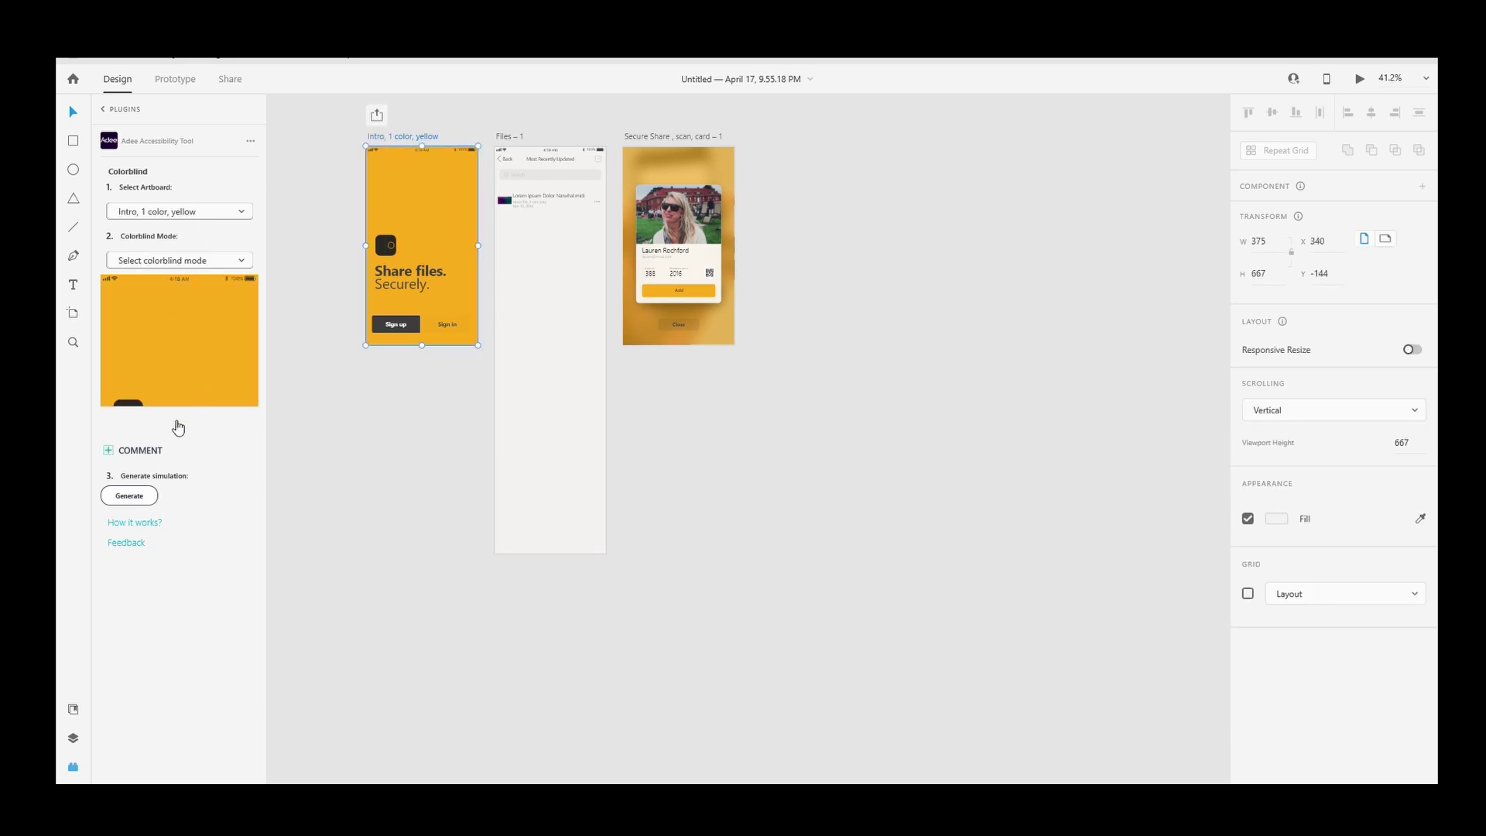
{"action": "left_click", "coordinate": [146, 497]}
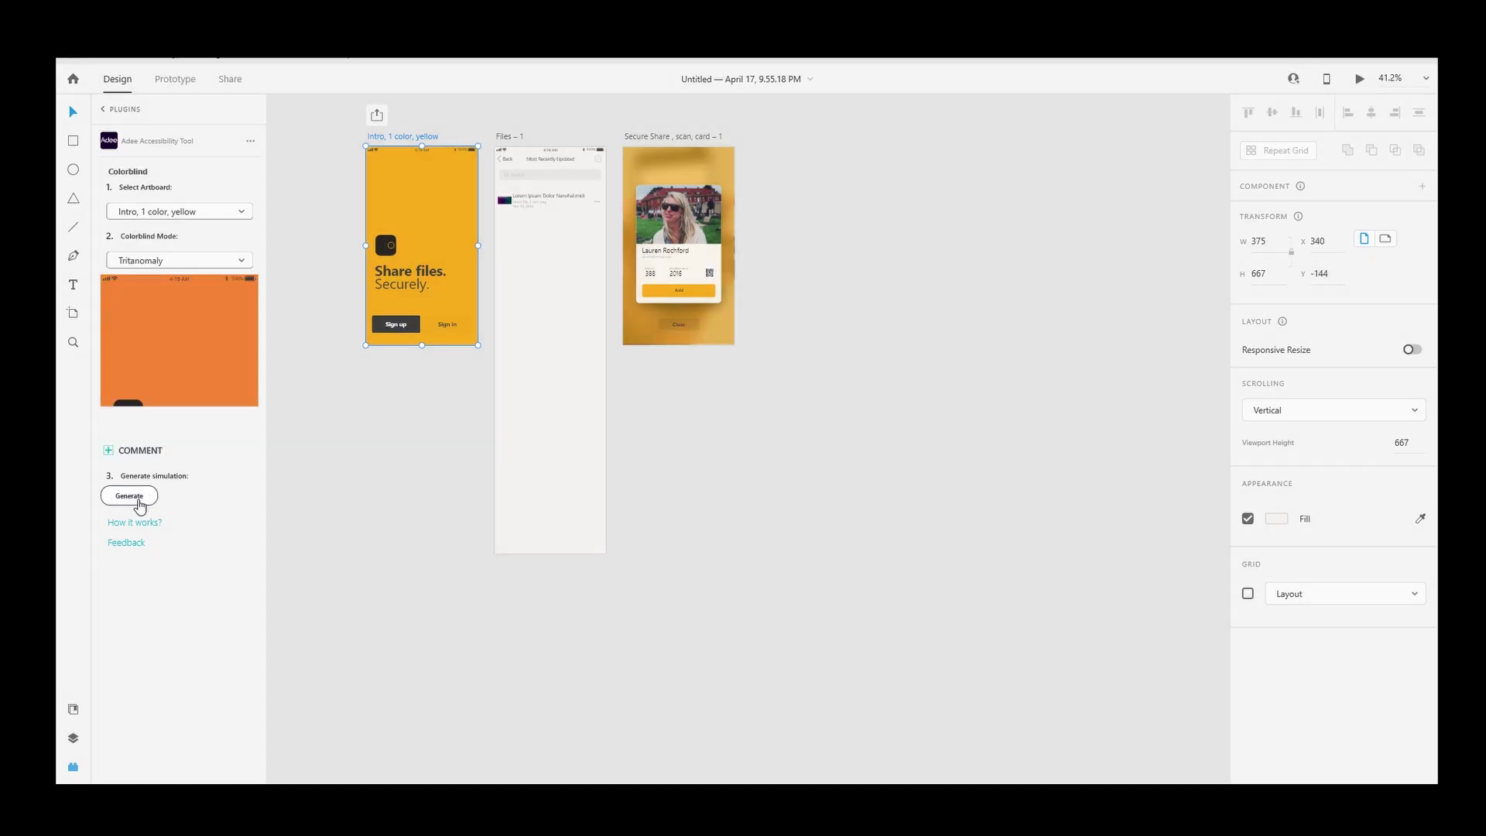
{"action": "left_click", "coordinate": [134, 501]}
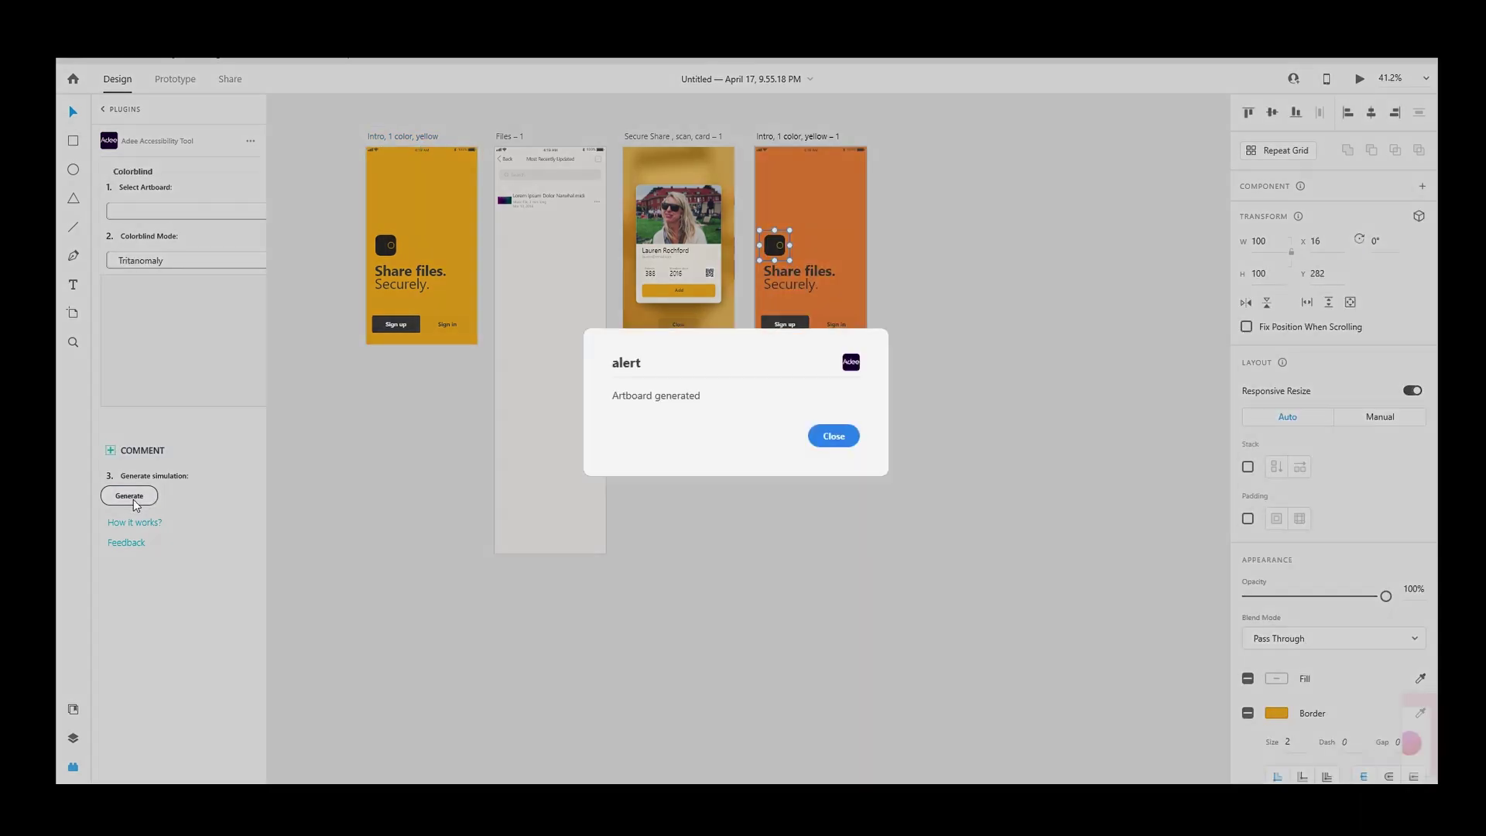
{"action": "left_click", "coordinate": [834, 436]}
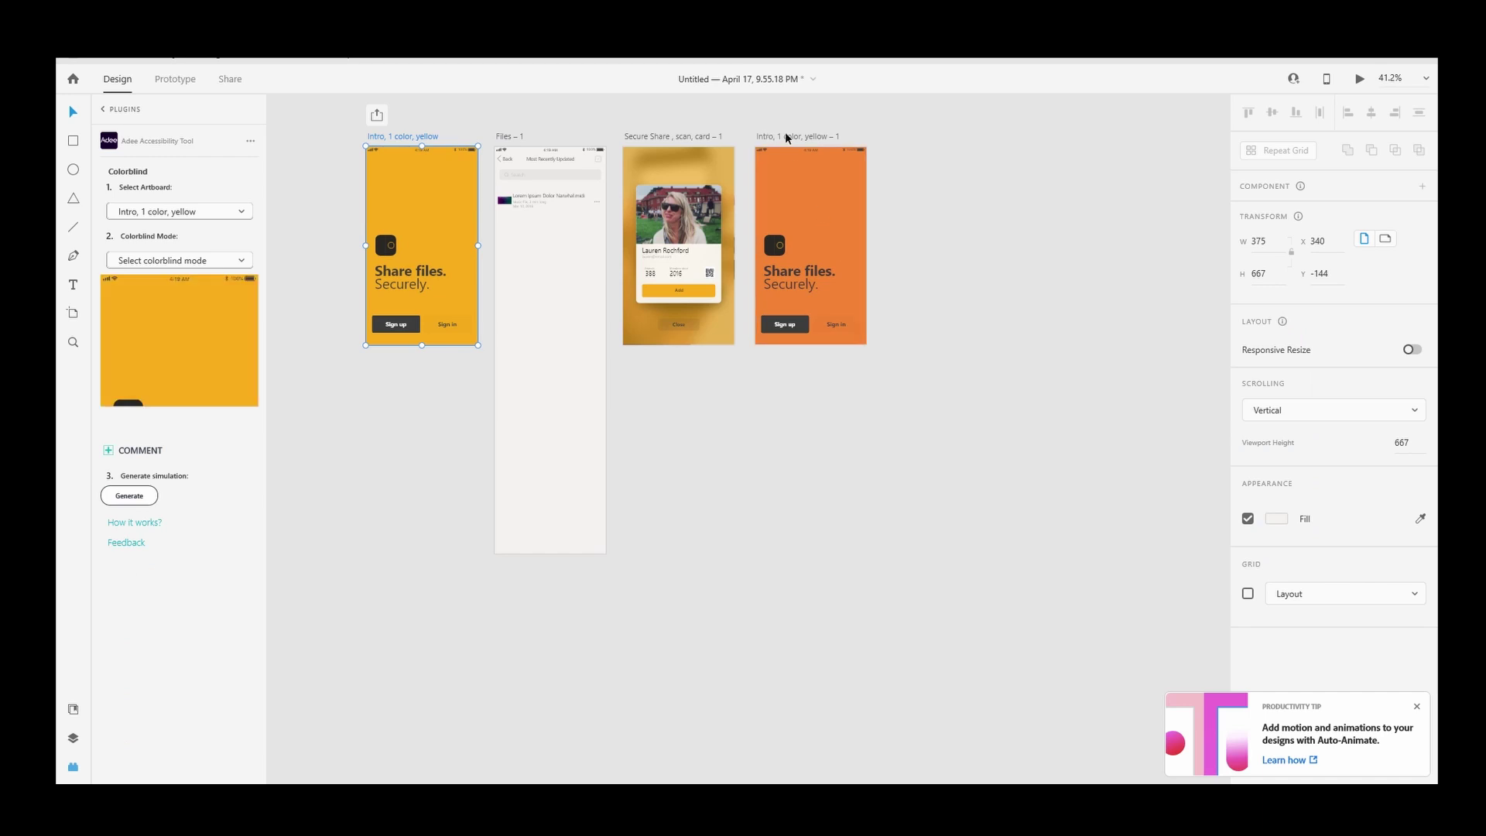
Select and bring into view the new orange simulated artboard.
{"action": "left_click", "coordinate": [786, 137]}
{"action": "left_click_drag", "start_coordinate": [898, 279], "coordinate": [865, 349]}
{"action": "left_click", "coordinate": [853, 219]}
{"action": "left_click", "coordinate": [777, 204]}
{"action": "scroll", "coordinate": [776, 203], "scroll_direction": "up", "scroll_amount": 5}
{"action": "scroll", "coordinate": [776, 202], "scroll_direction": "down", "scroll_amount": 3}
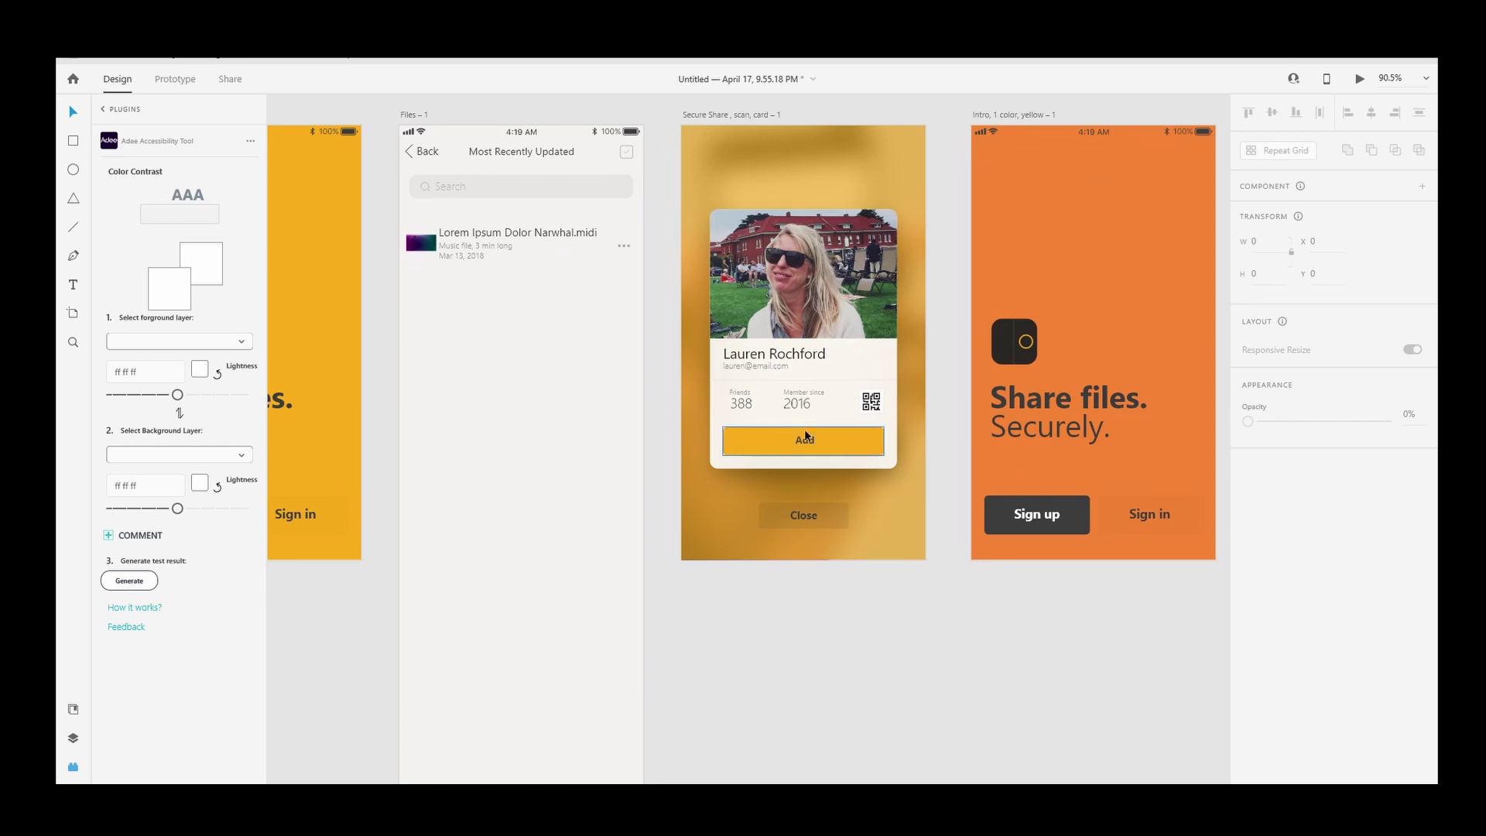
Select the Add button and its label and yellow background layers for the Color Contrast check.
{"action": "left_click", "coordinate": [813, 435]}
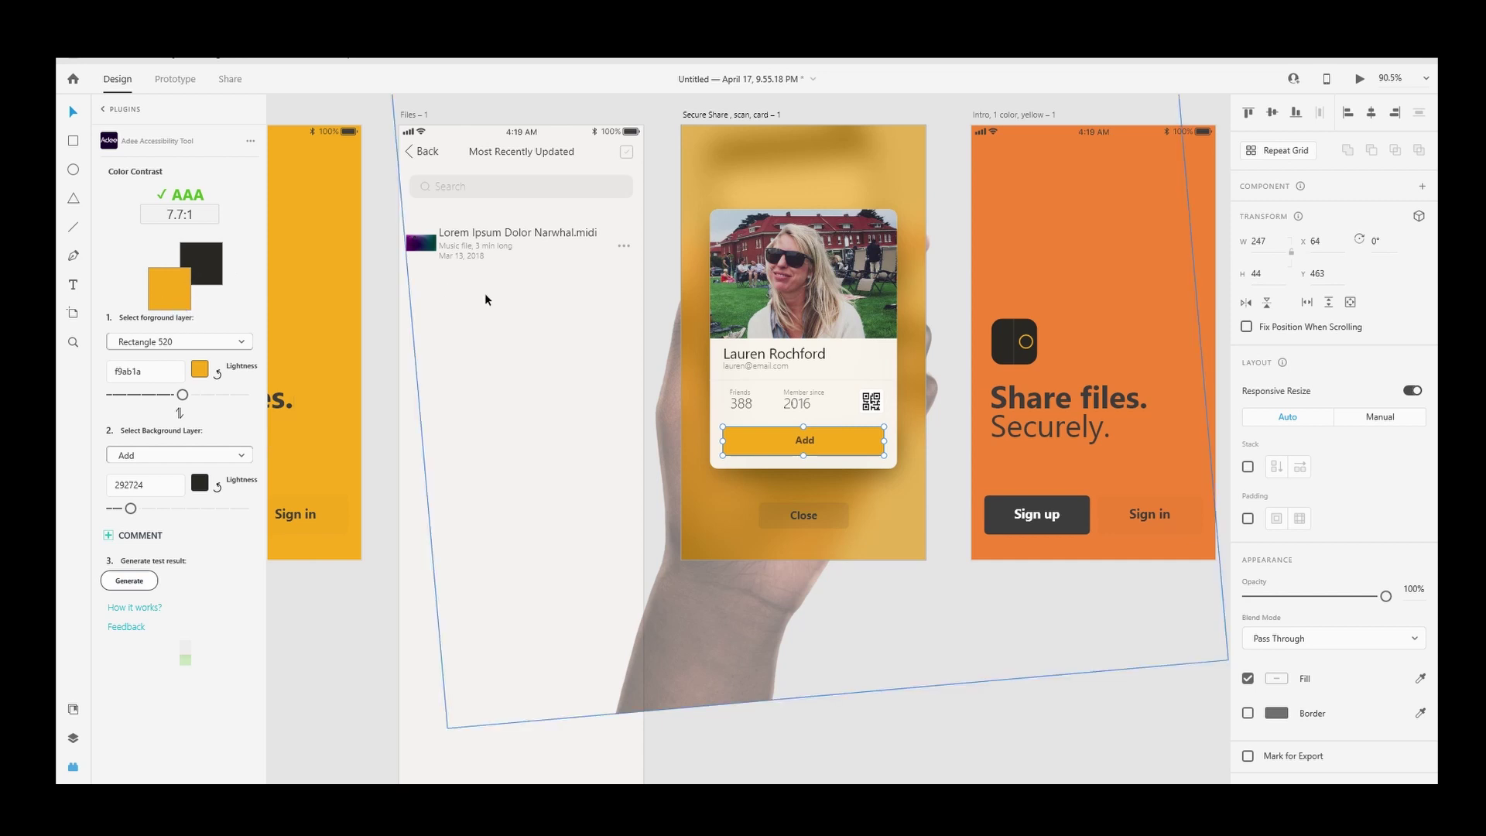
{"action": "scroll", "coordinate": [481, 332], "scroll_direction": "left", "scroll_amount": 5}
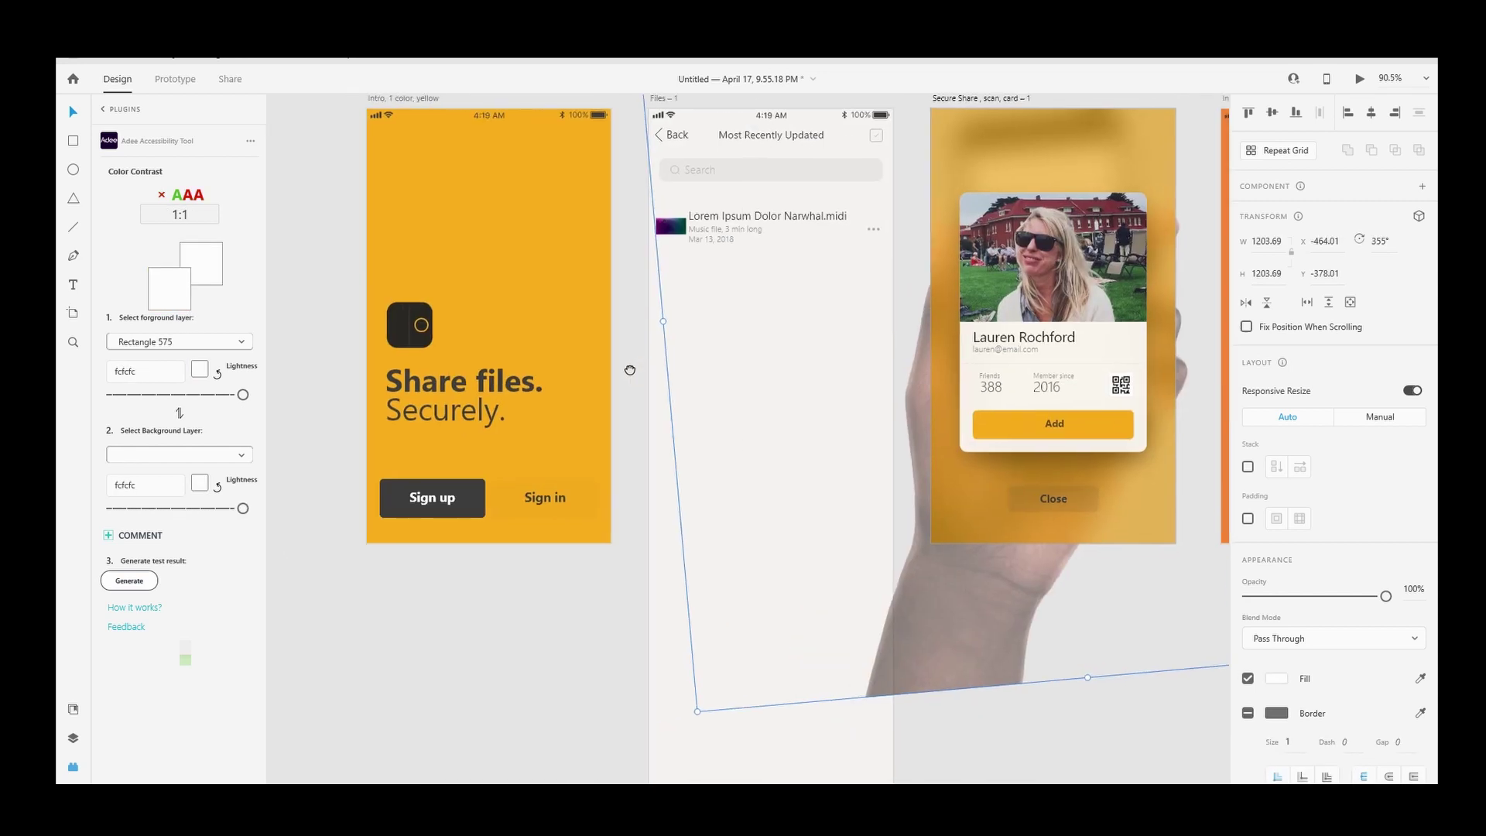
{"action": "left_click", "coordinate": [1093, 424]}
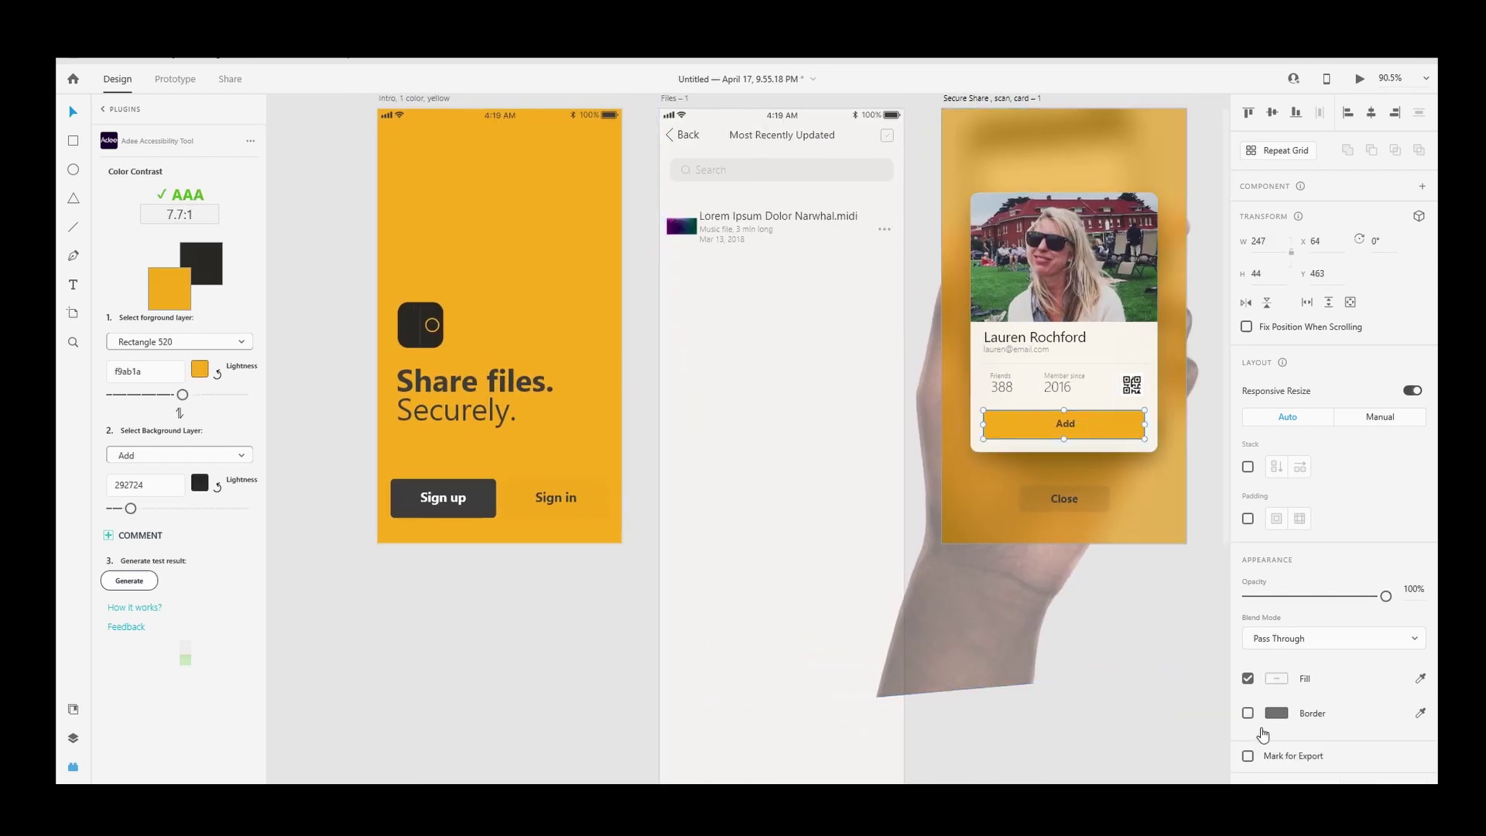
{"action": "left_click", "coordinate": [1067, 425]}
{"action": "scroll", "coordinate": [1270, 698], "scroll_direction": "down", "scroll_amount": 5}
{"action": "left_click", "coordinate": [1276, 540]}
{"action": "key", "text": "Escape"}
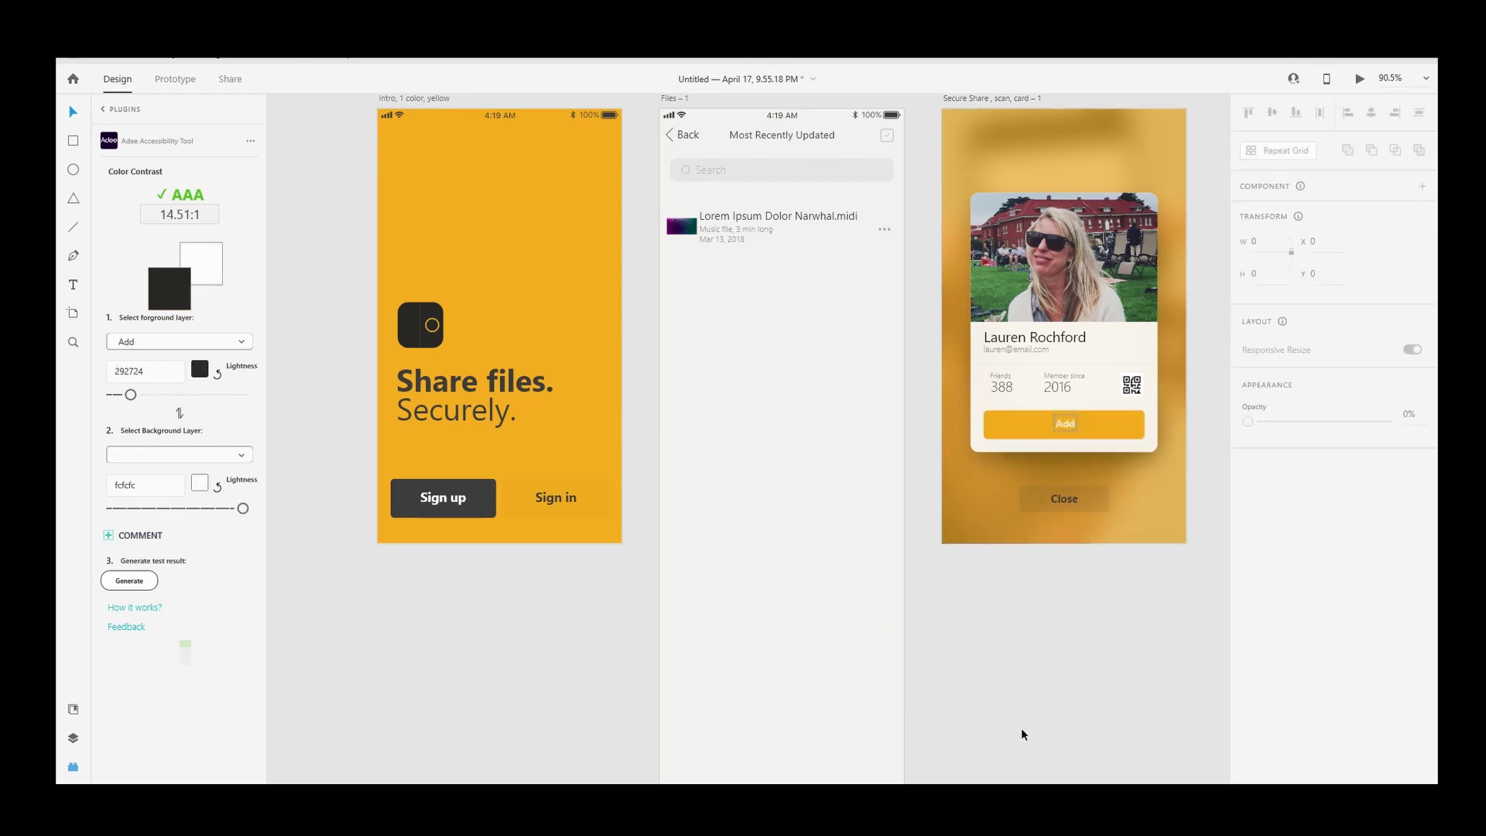
{"action": "left_click", "coordinate": [1076, 427]}
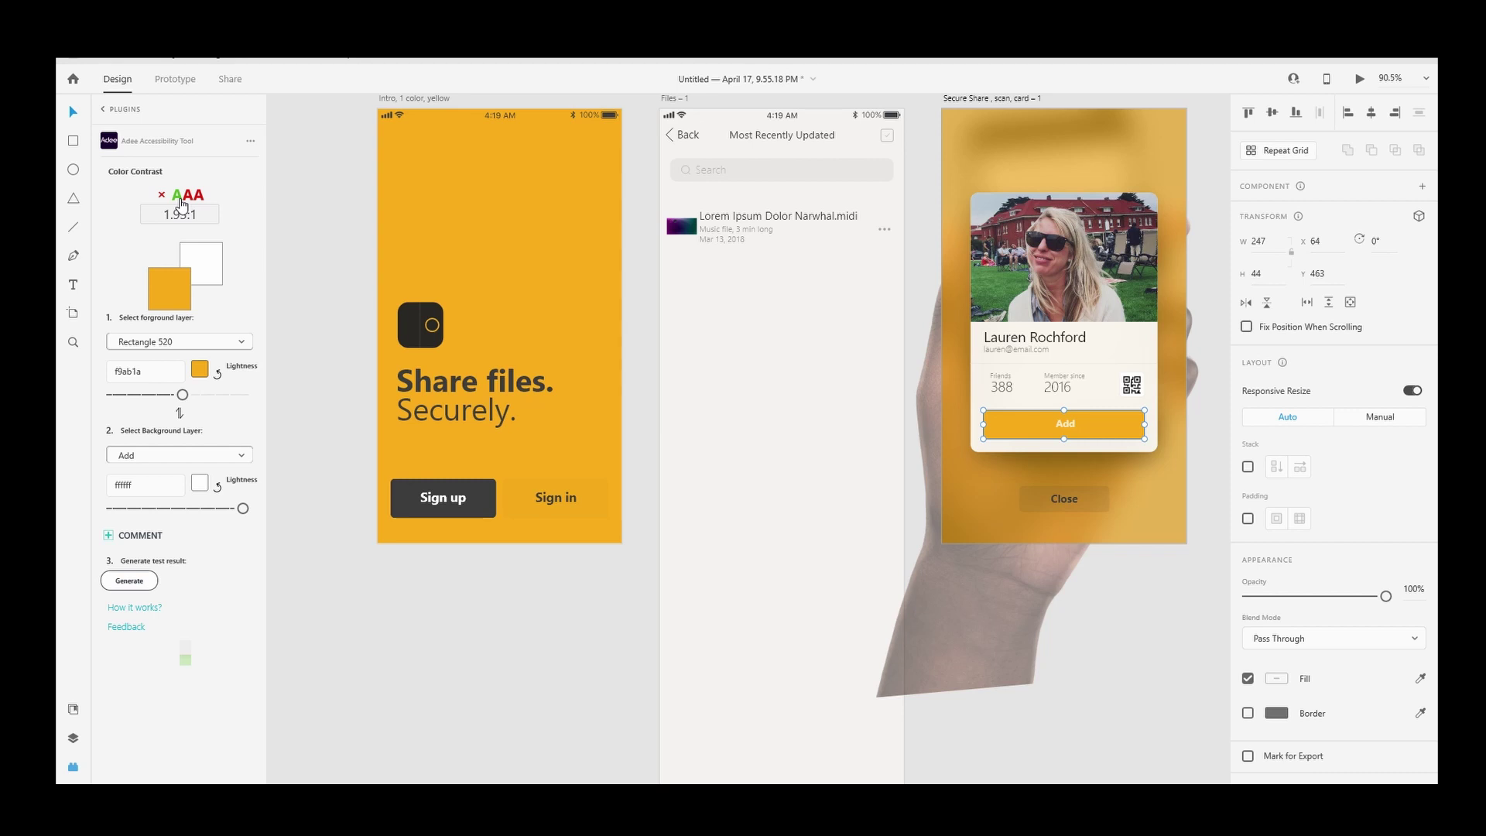
Set Rectangle 520 as background and lighten it to f2dfab, reaching 5.73:1 AAA.
{"action": "left_click_drag", "start_coordinate": [183, 395], "coordinate": [146, 400]}
{"action": "left_click", "coordinate": [179, 455]}
{"action": "left_click", "coordinate": [182, 468]}
{"action": "left_click_drag", "start_coordinate": [147, 507], "coordinate": [220, 508]}
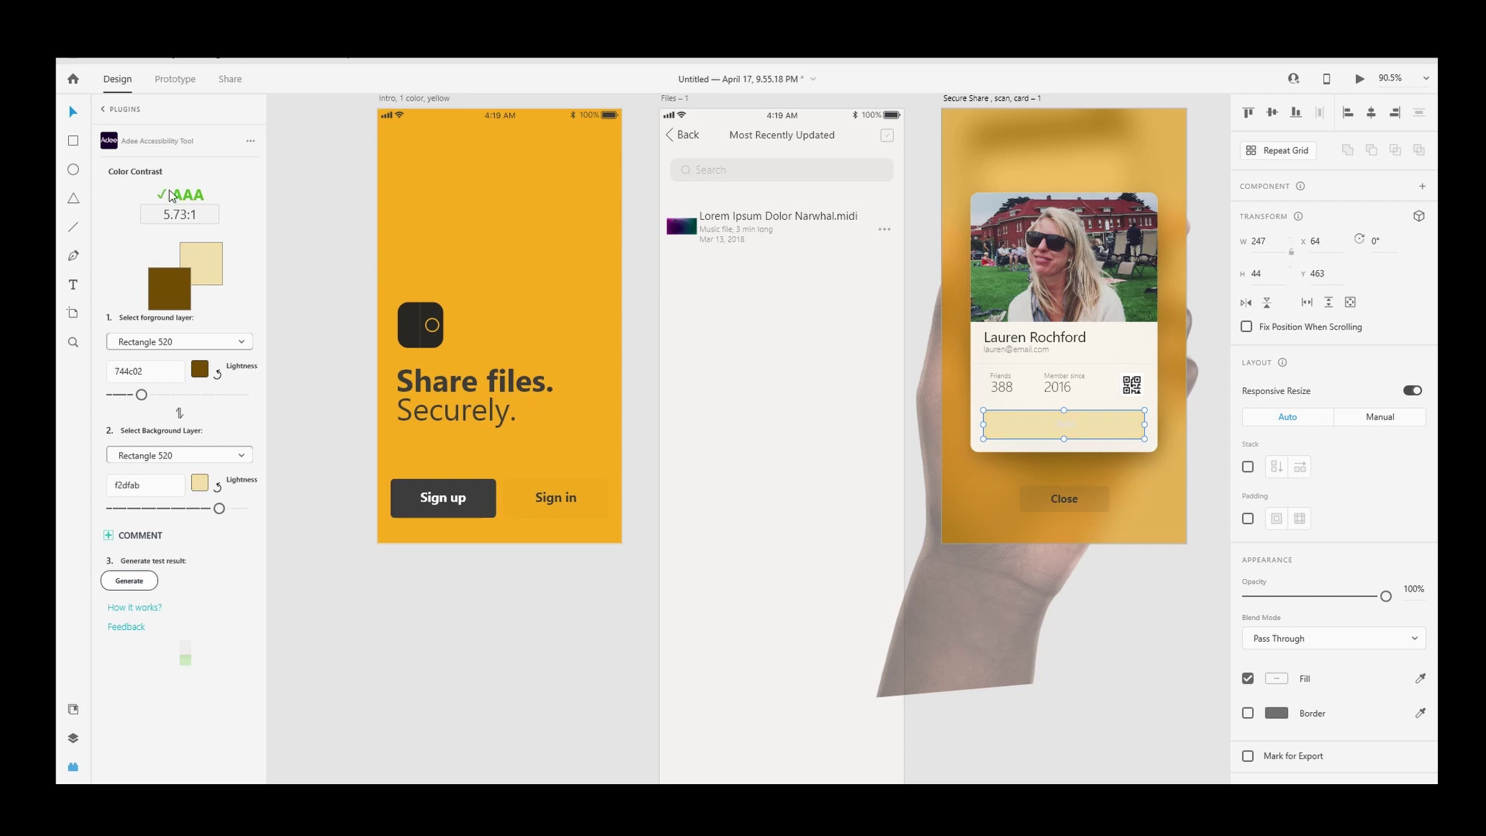
Check the Sign up button's touch target size against Galaxy S10, then deselect it.
{"action": "left_click", "coordinate": [155, 140]}
{"action": "left_click", "coordinate": [176, 219]}
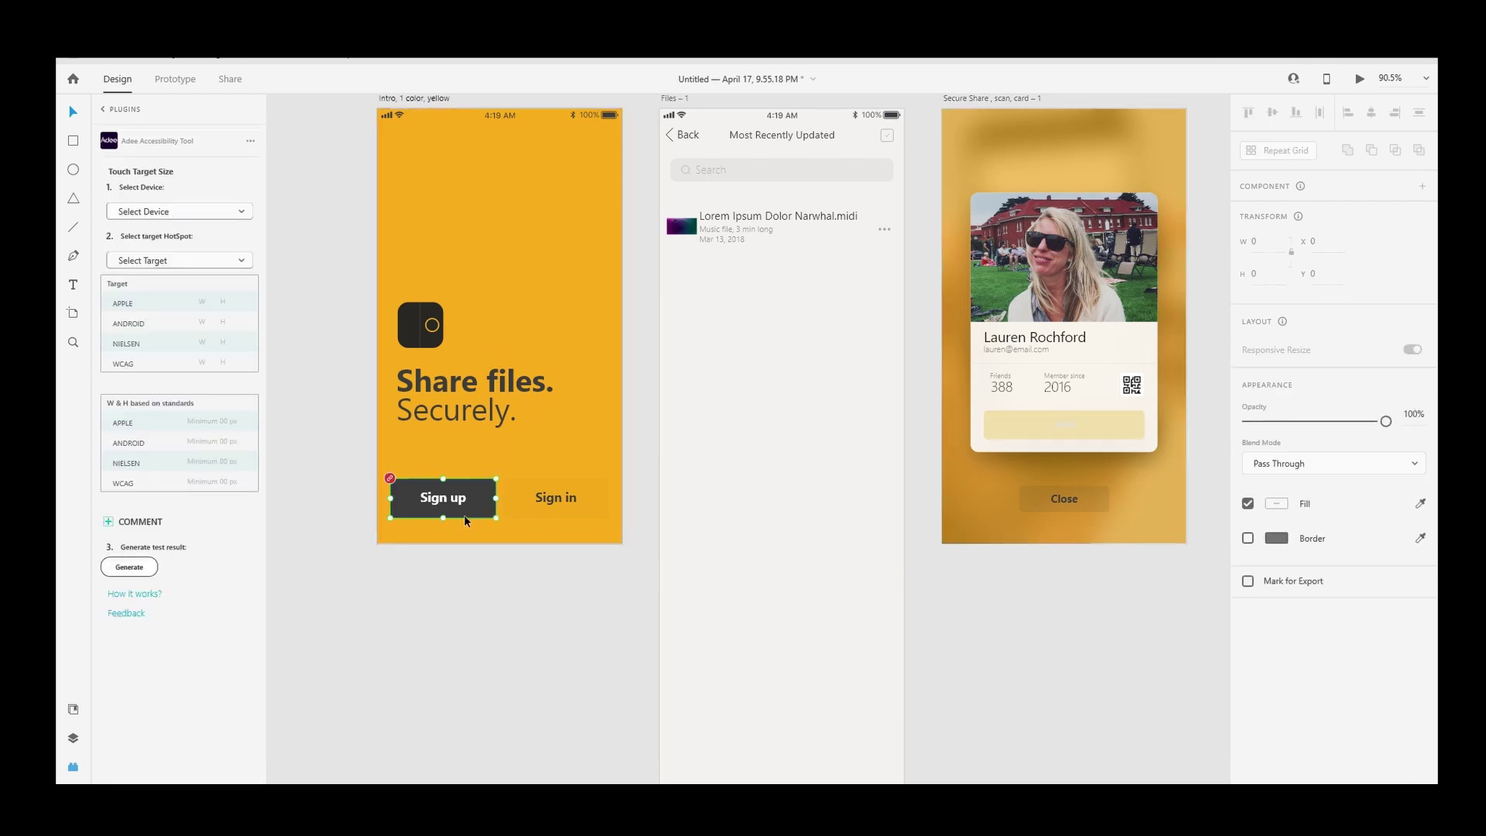
{"action": "left_click", "coordinate": [484, 507]}
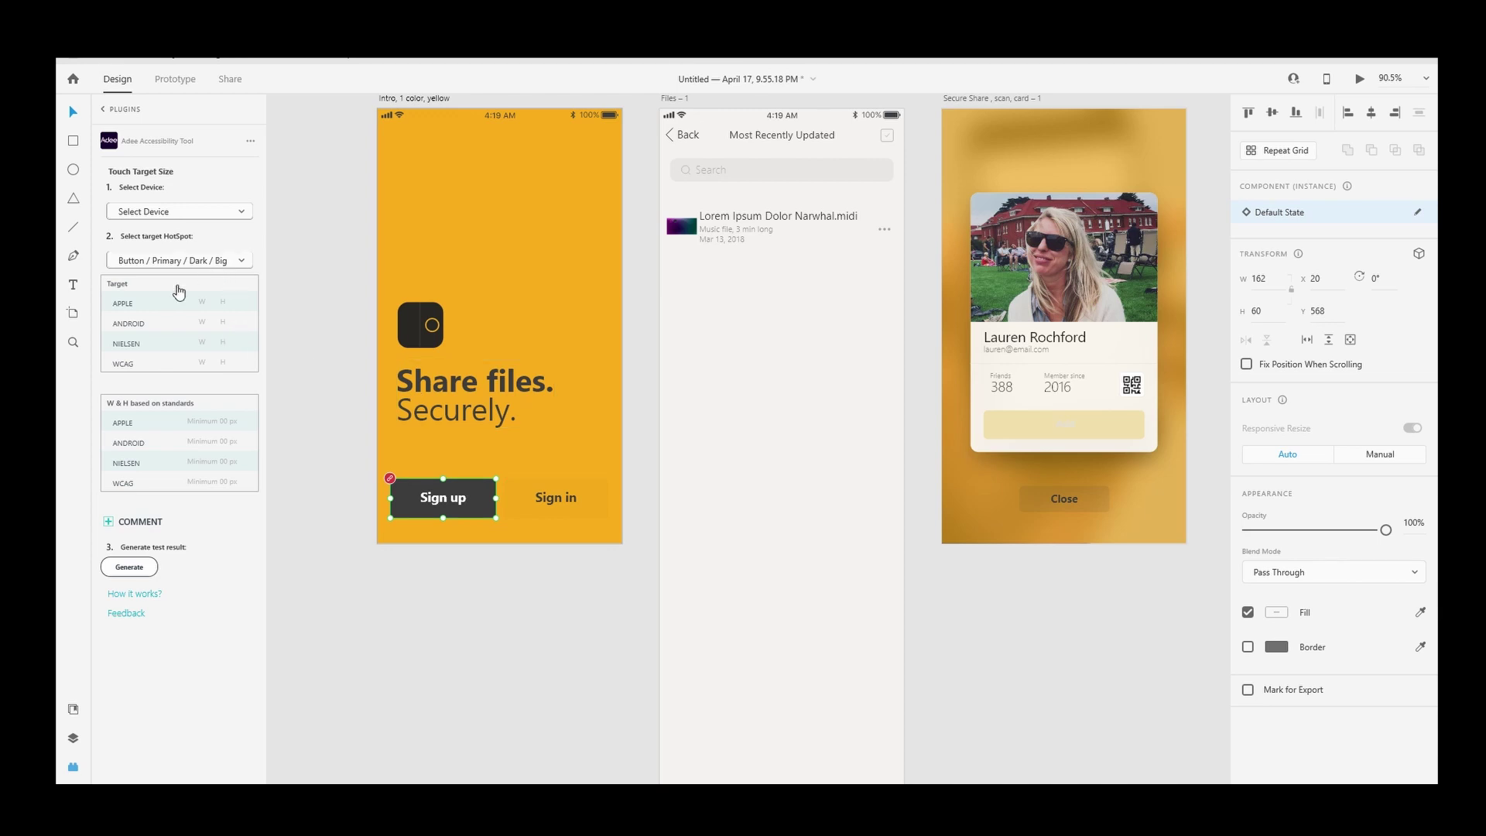
{"action": "left_click", "coordinate": [183, 219]}
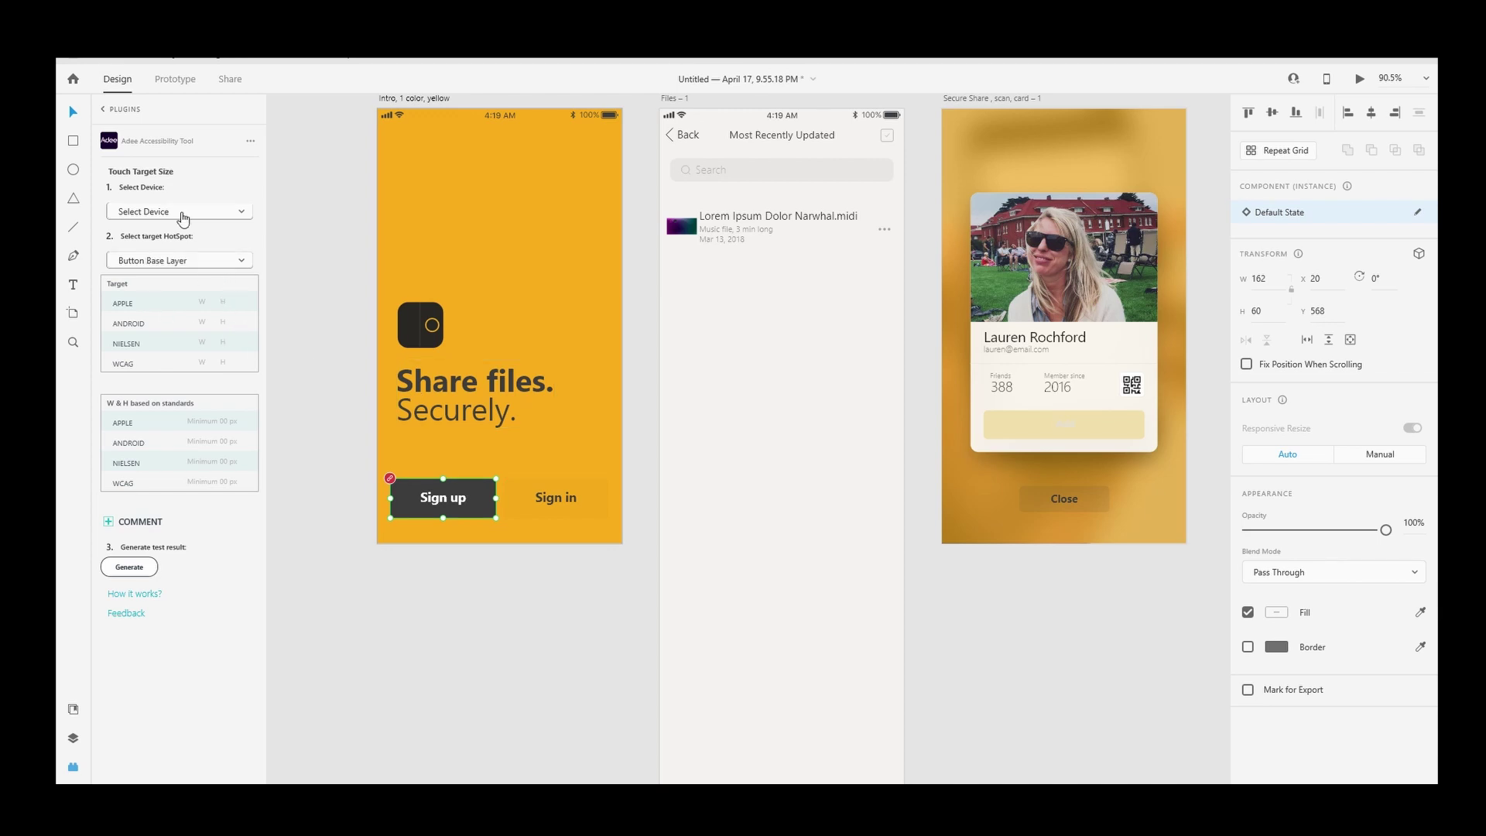
{"action": "left_click", "coordinate": [160, 220]}
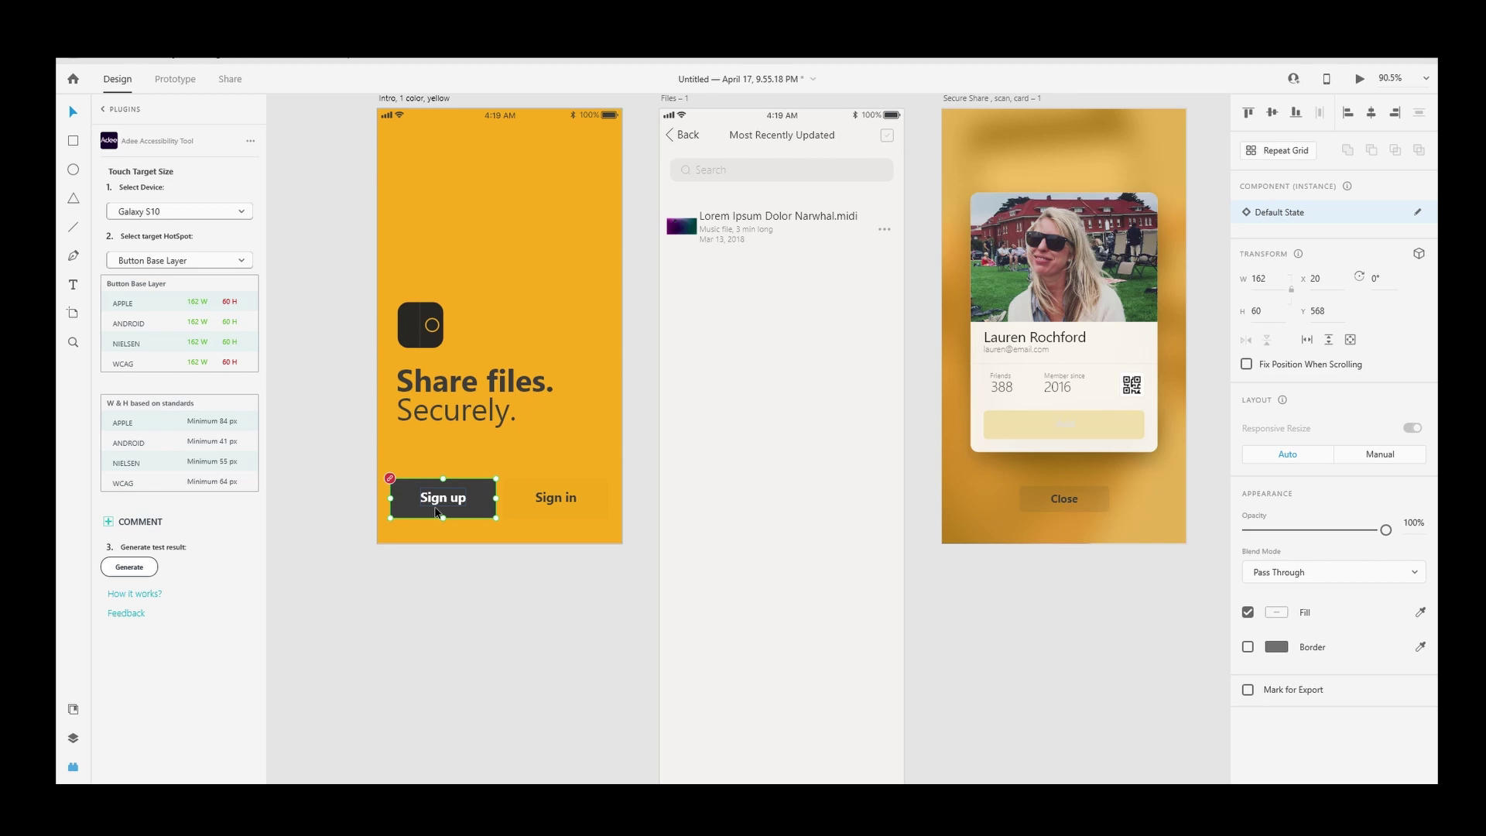
{"action": "left_click", "coordinate": [533, 669]}
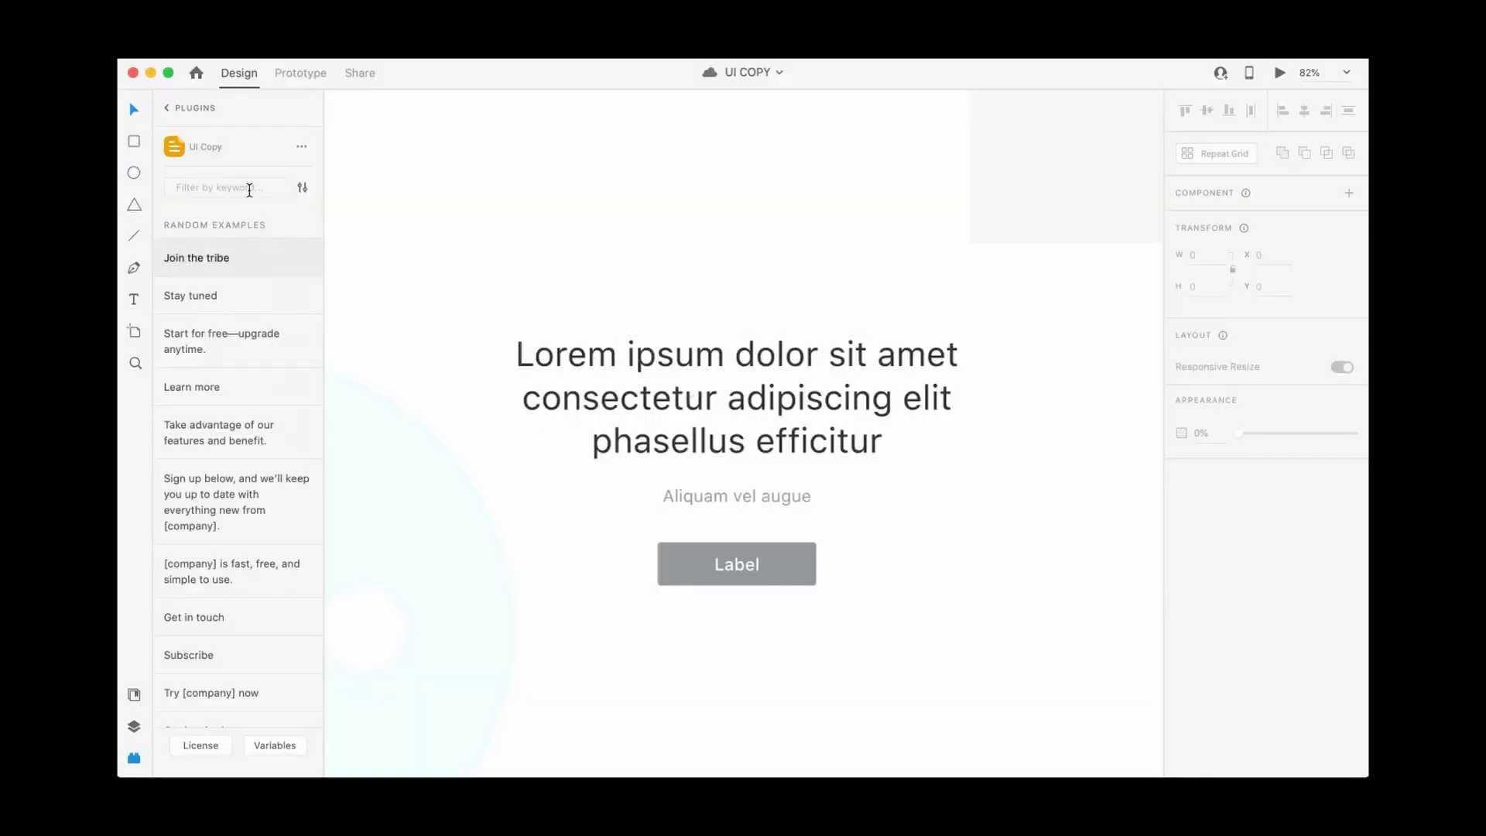
Filter UI Copy by 'trial' and replace the heading with the 14-day no-credit-card copy.
{"action": "left_click", "coordinate": [249, 189]}
{"action": "type", "text": "trial"}
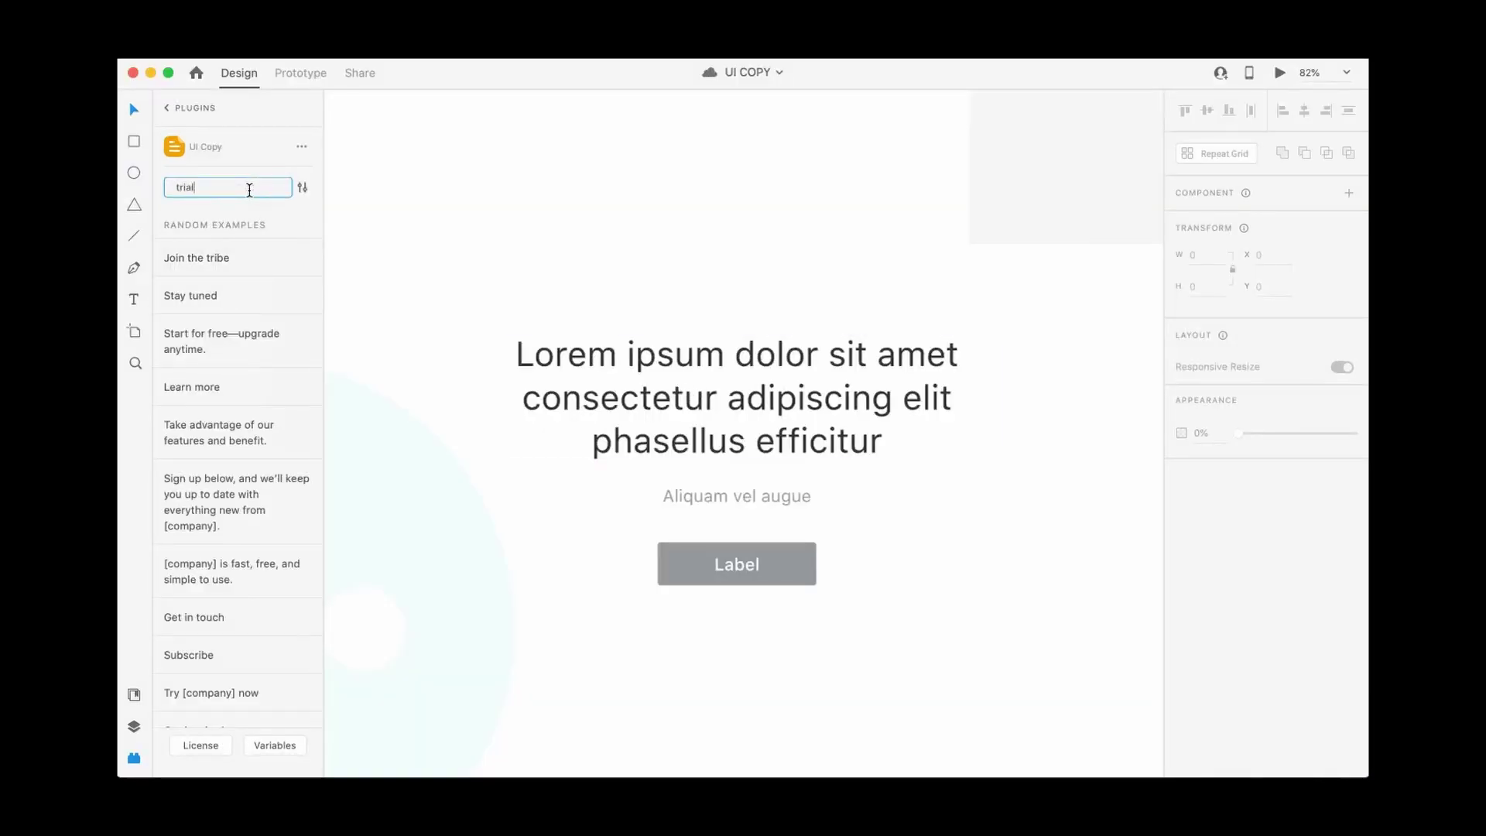
{"action": "left_click", "coordinate": [546, 381]}
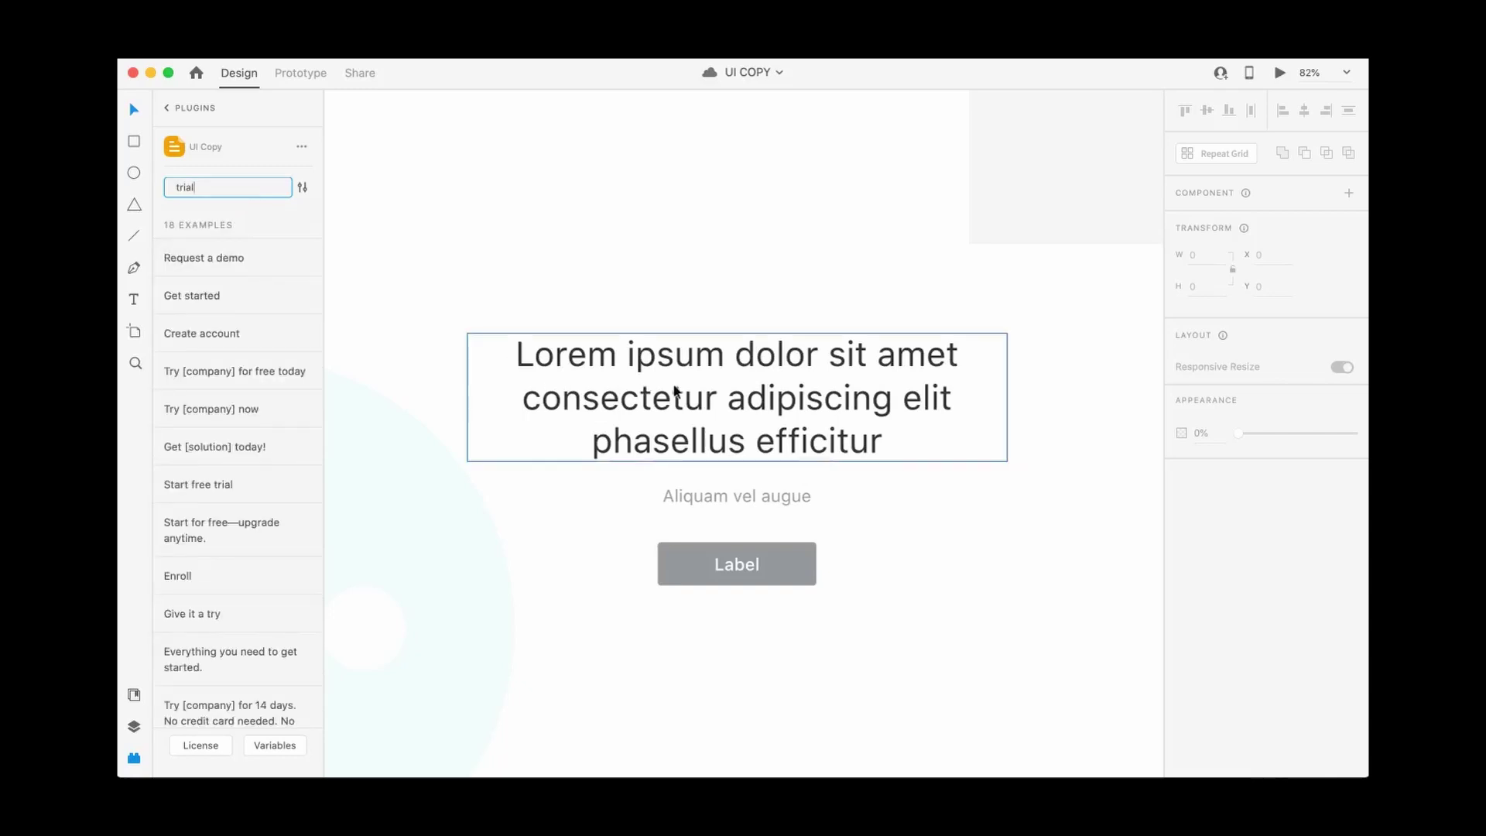
{"action": "scroll", "coordinate": [217, 474], "scroll_direction": "down", "scroll_amount": 5}
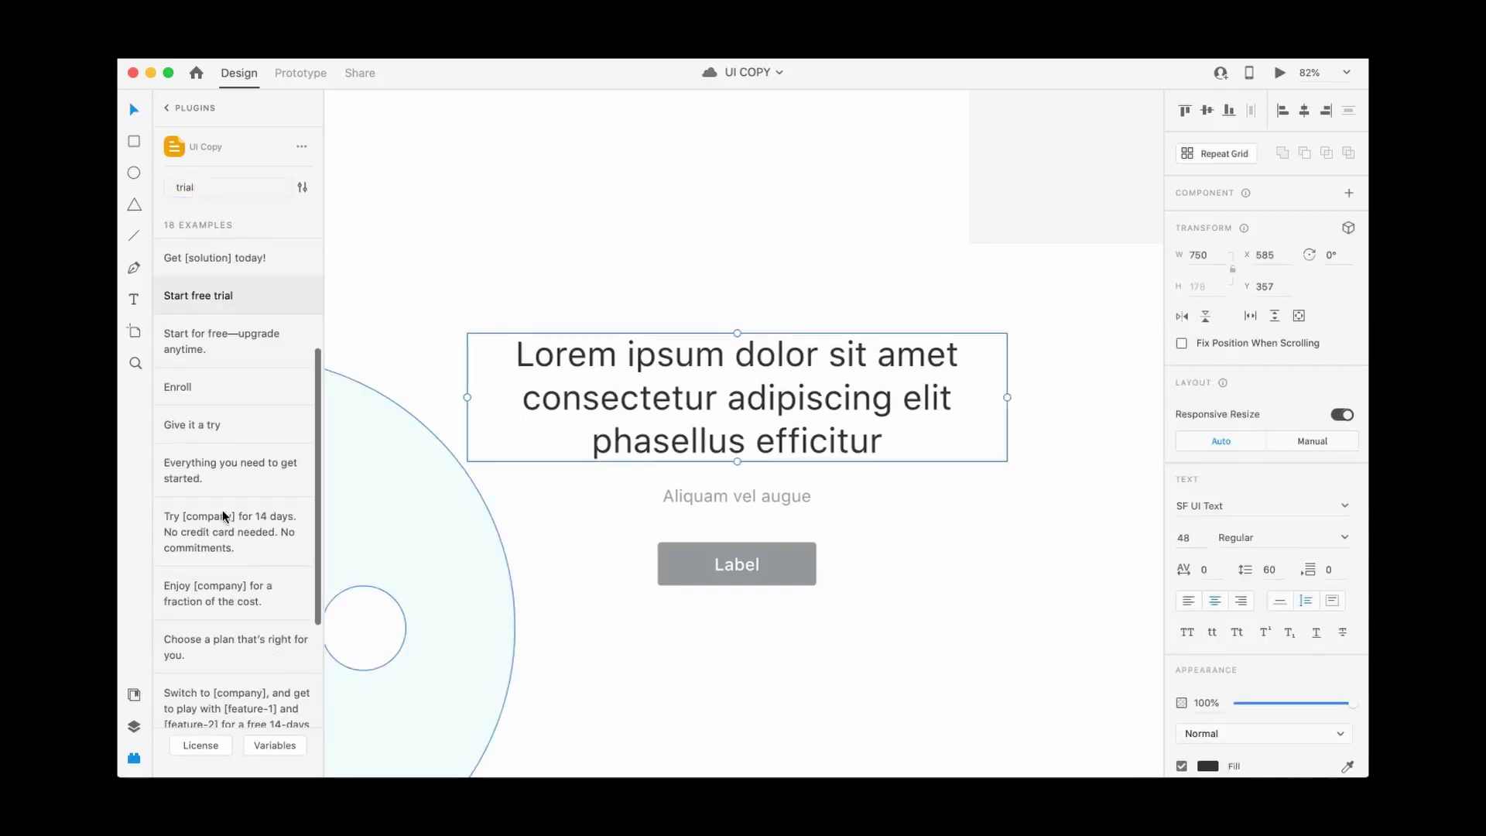
{"action": "left_click", "coordinate": [226, 530]}
Set the subtitle to 'Try [company] for free today' and the button to 'Get started'.
{"action": "left_click", "coordinate": [720, 502]}
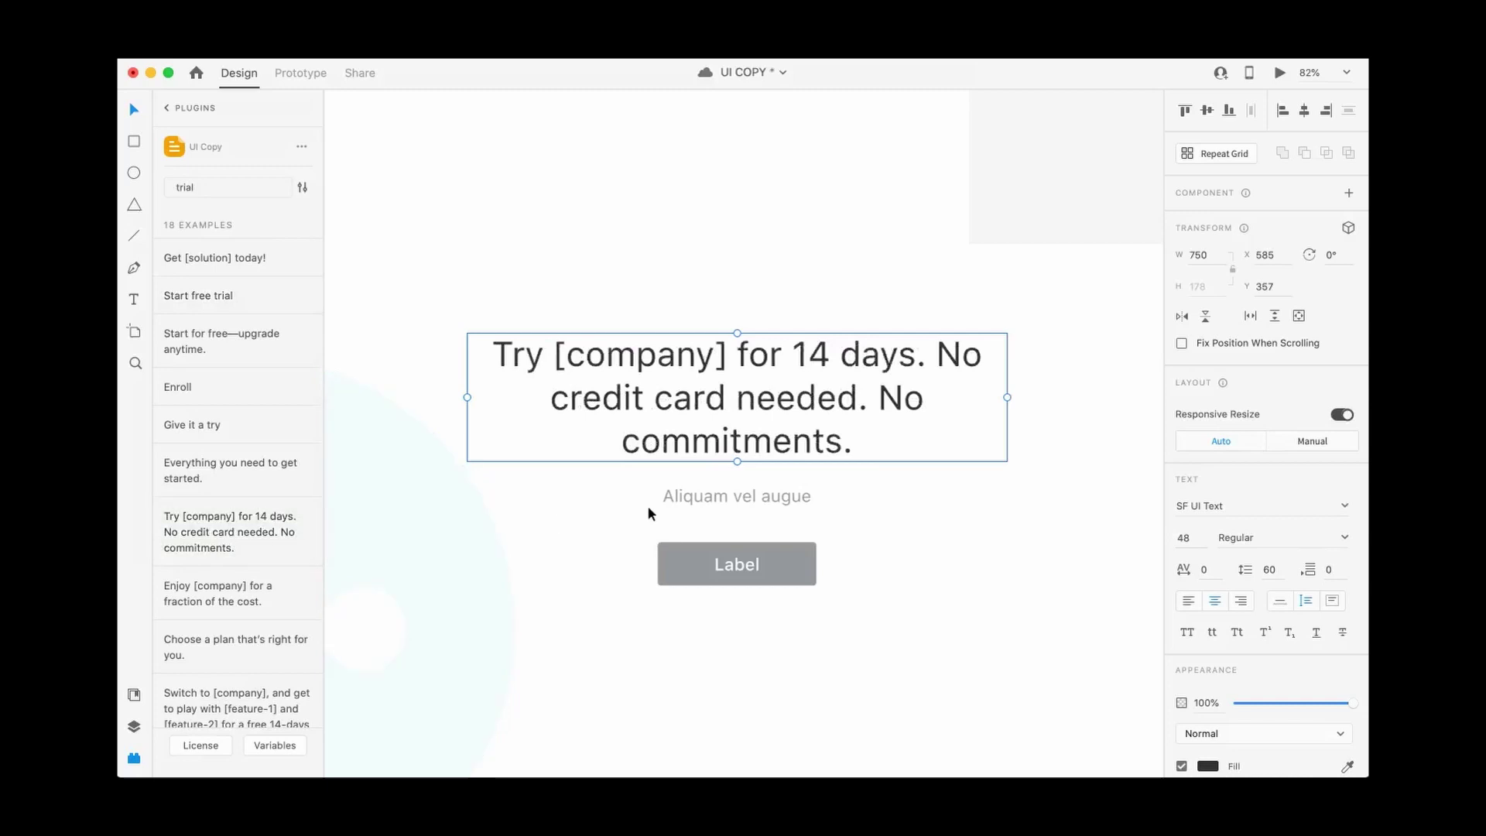
{"action": "scroll", "coordinate": [197, 486], "scroll_direction": "up", "scroll_amount": 5}
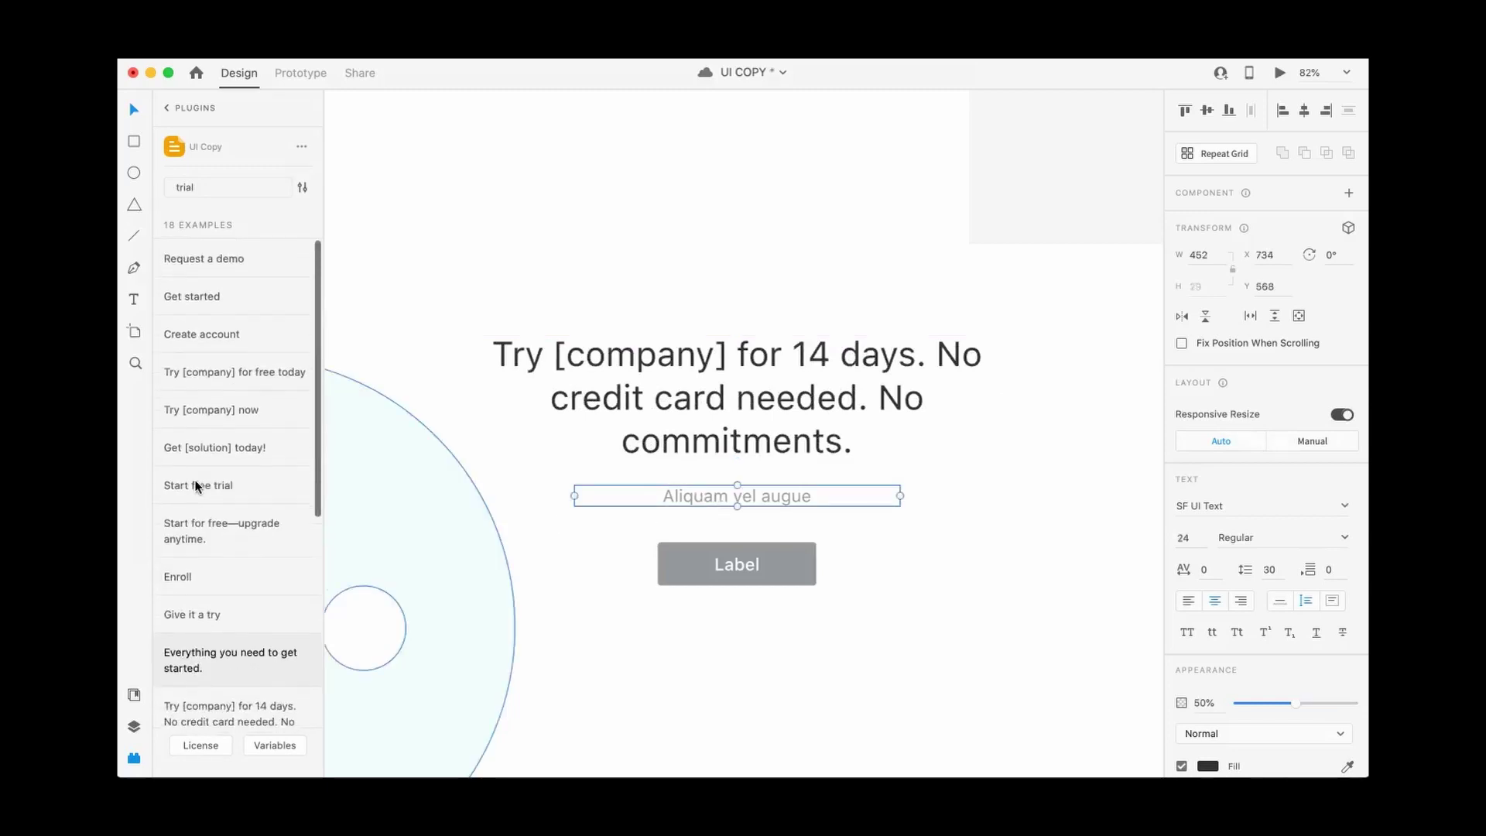
{"action": "left_click", "coordinate": [257, 381]}
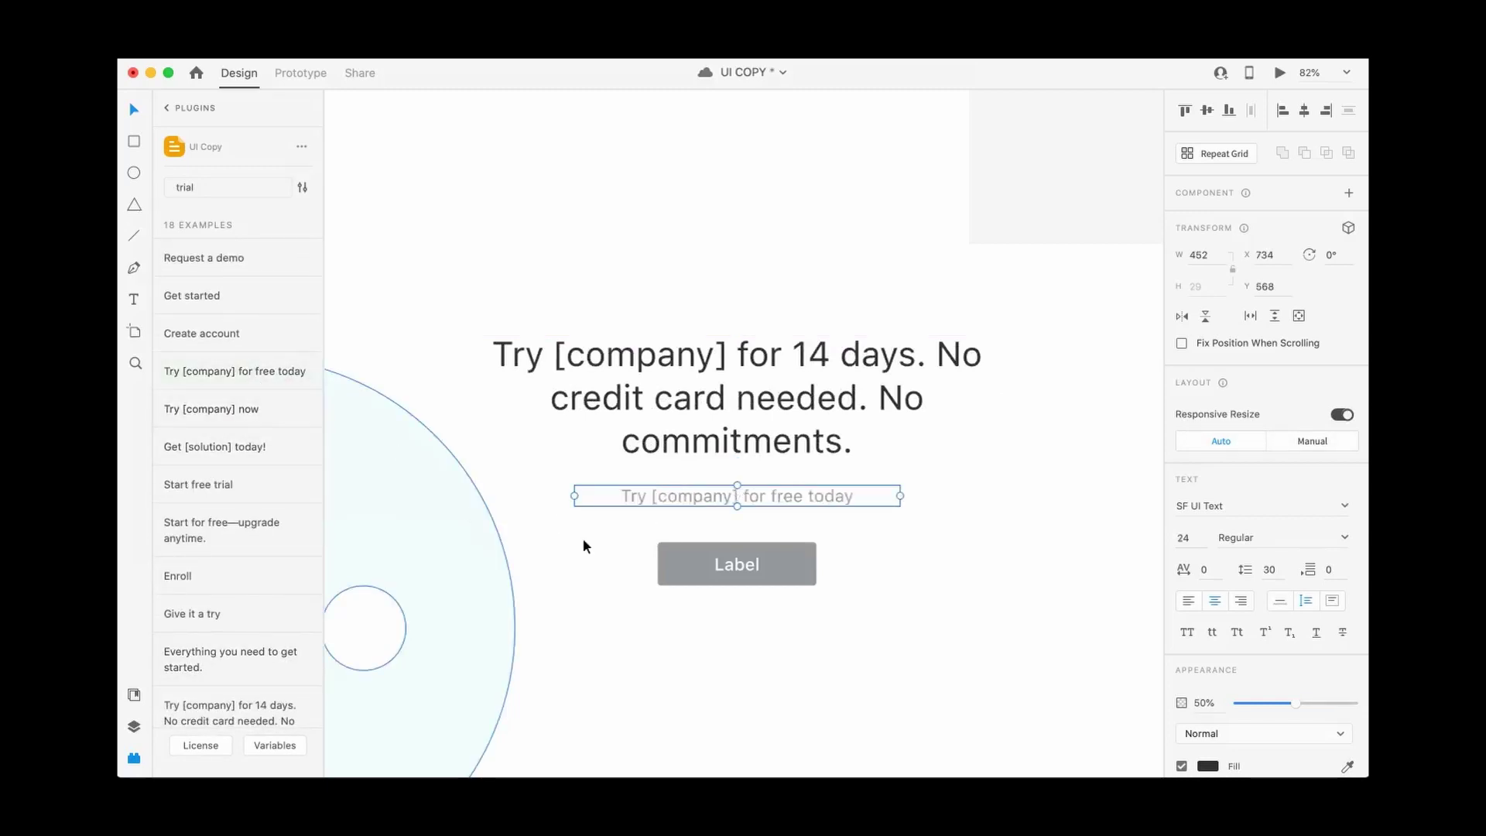
{"action": "left_click", "coordinate": [743, 566]}
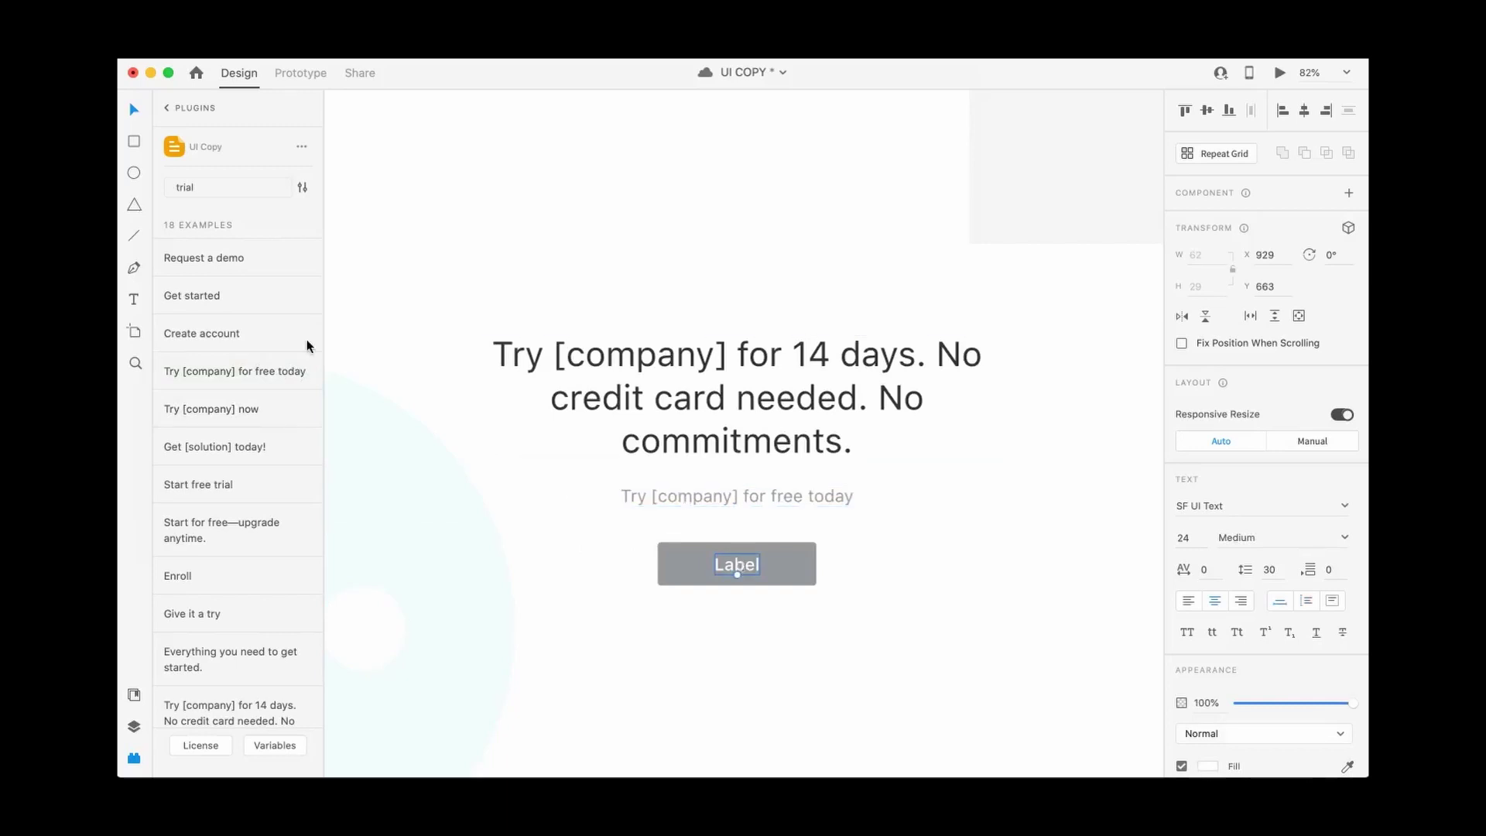
{"action": "left_click", "coordinate": [257, 308]}
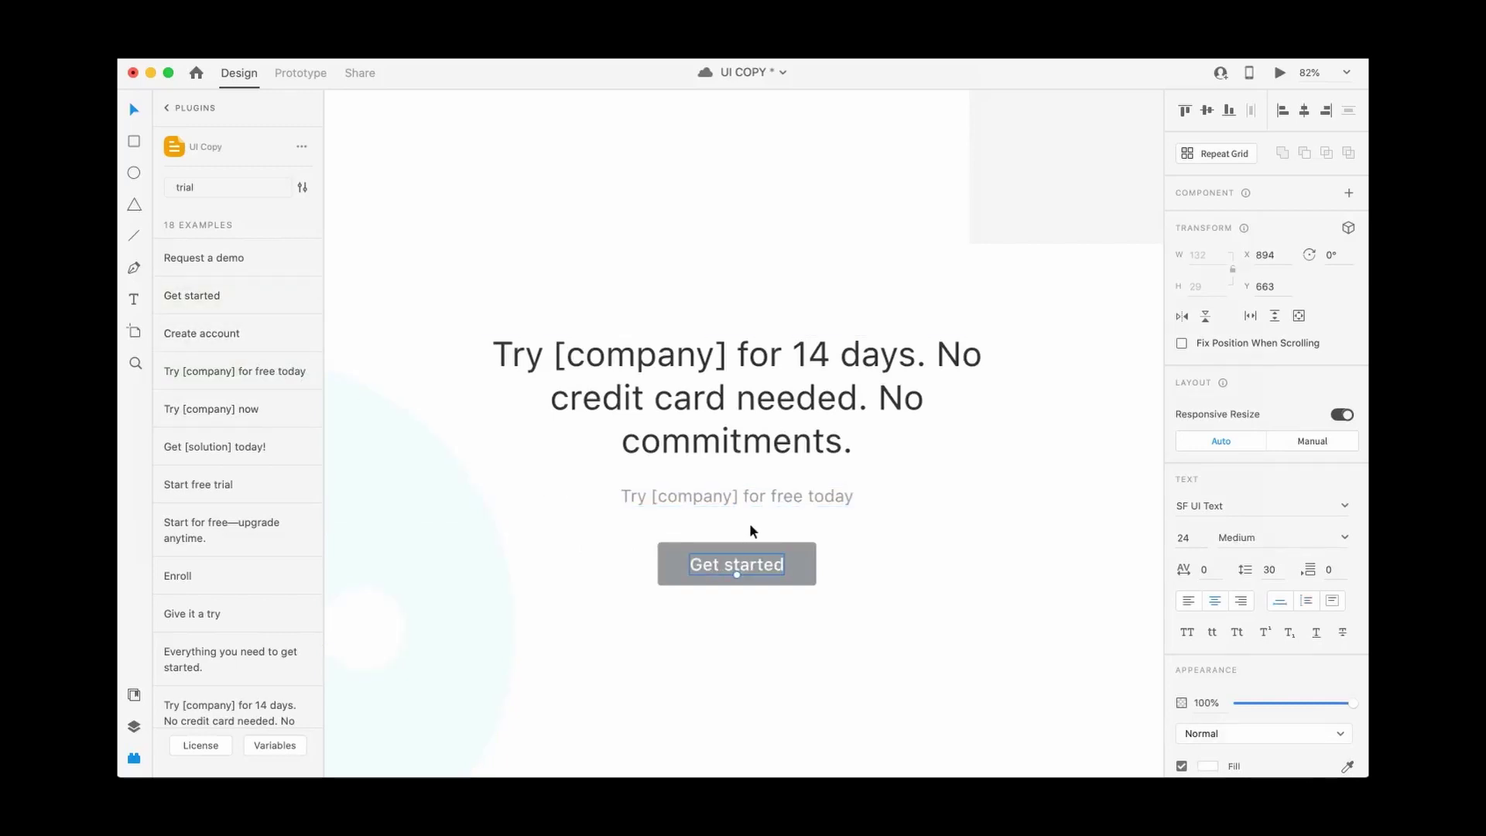
{"action": "left_click", "coordinate": [918, 593]}
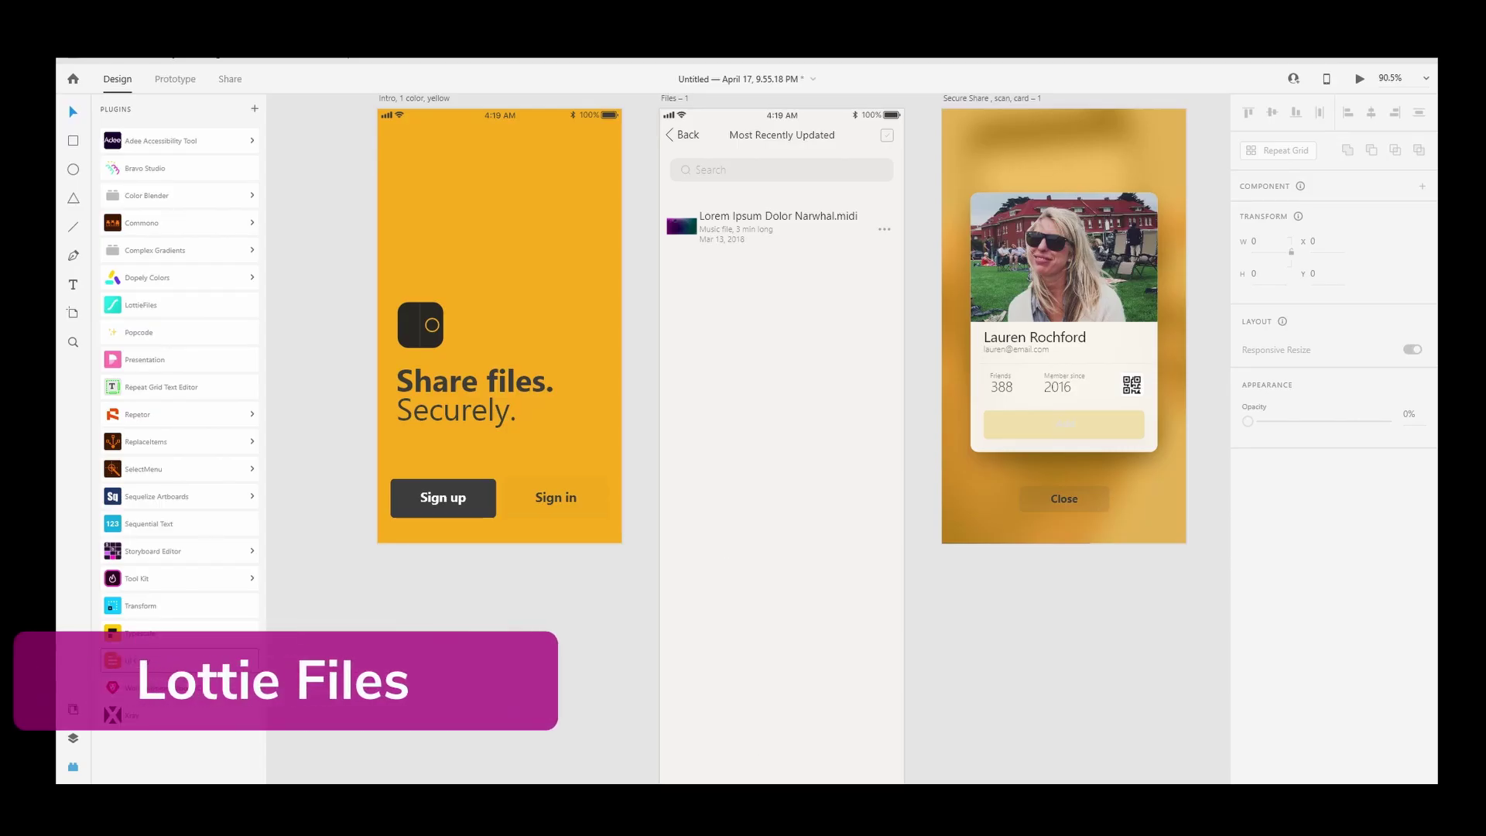
From LottieFiles, place an animation at the top-left of the yellow Intro artboard.
{"action": "left_click", "coordinate": [151, 308]}
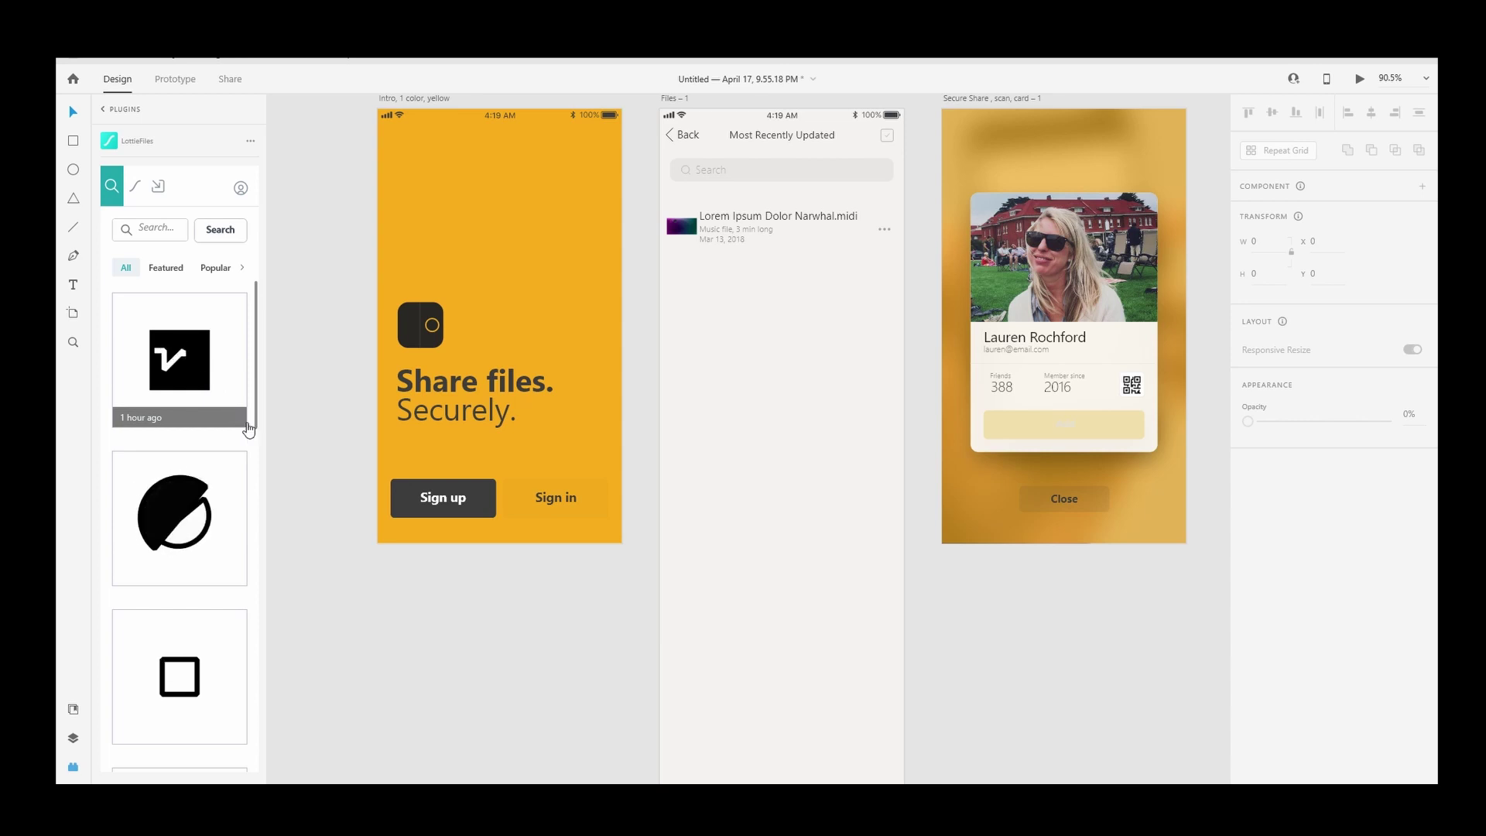
{"action": "scroll", "coordinate": [192, 515], "scroll_direction": "down", "scroll_amount": 5}
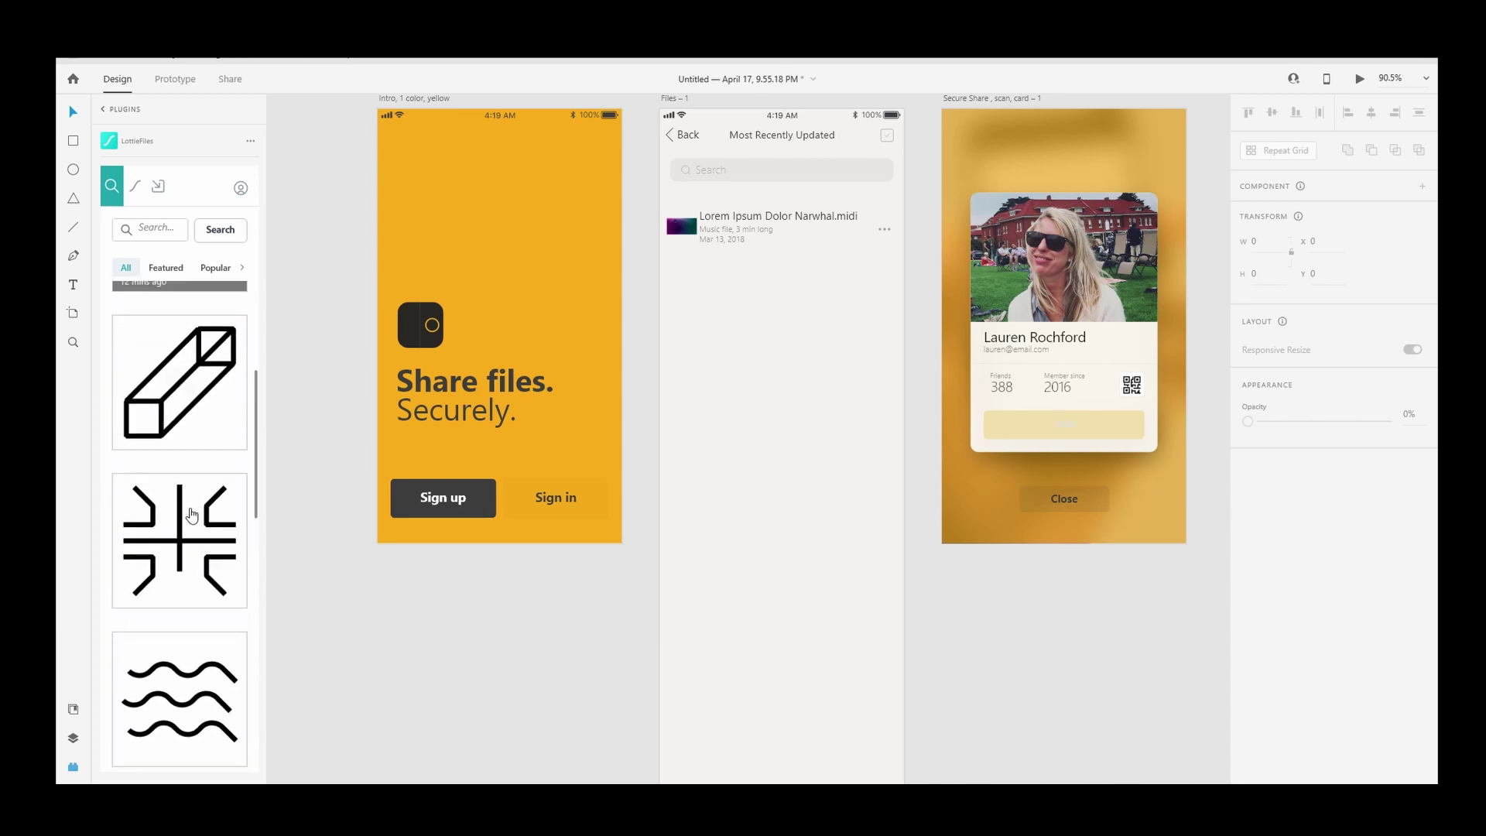
{"action": "scroll", "coordinate": [192, 515], "scroll_direction": "down", "scroll_amount": 10}
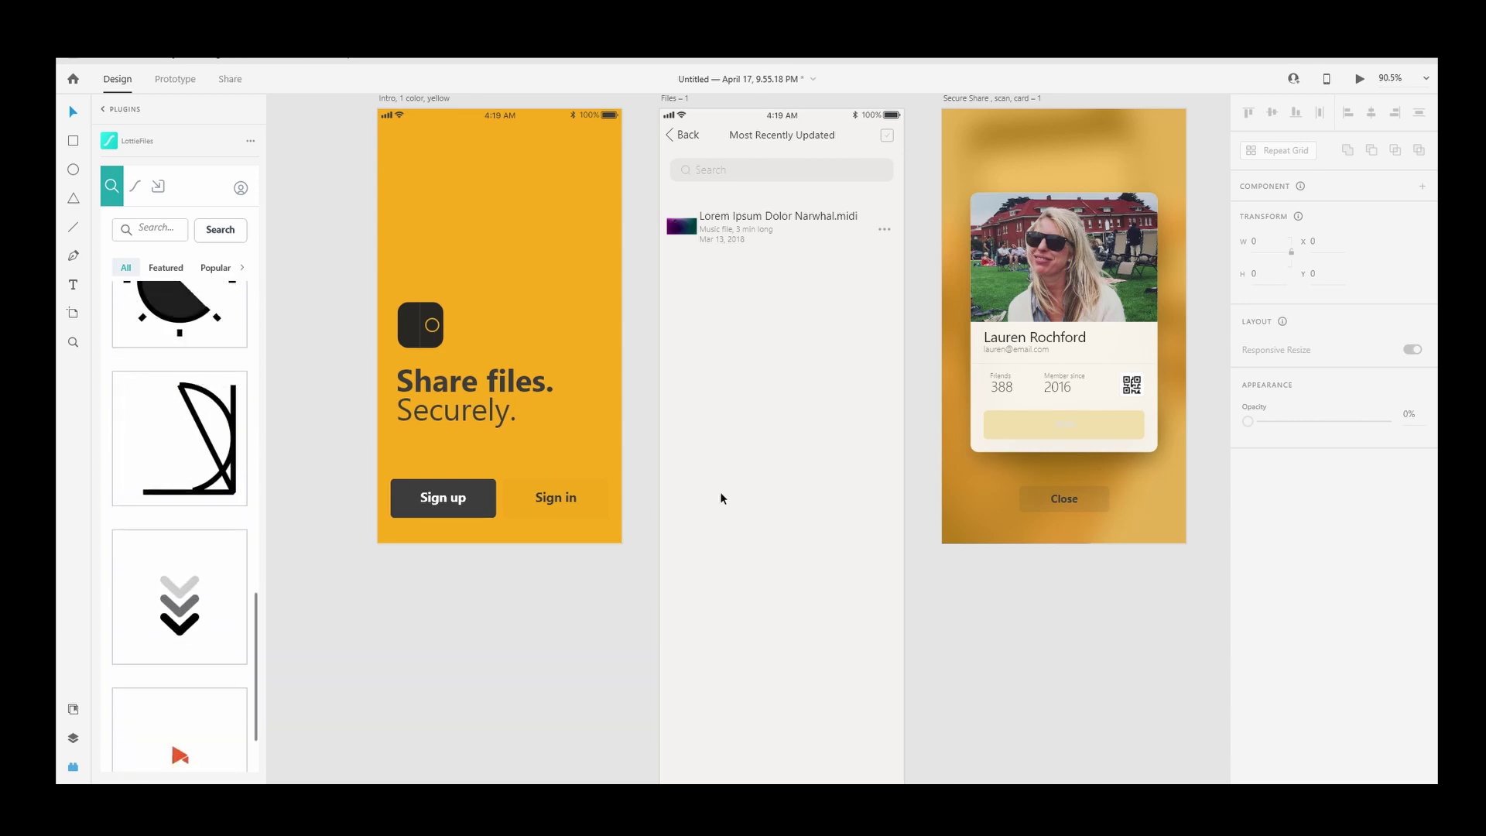
{"action": "left_click_drag", "start_coordinate": [384, 620], "coordinate": [454, 233]}
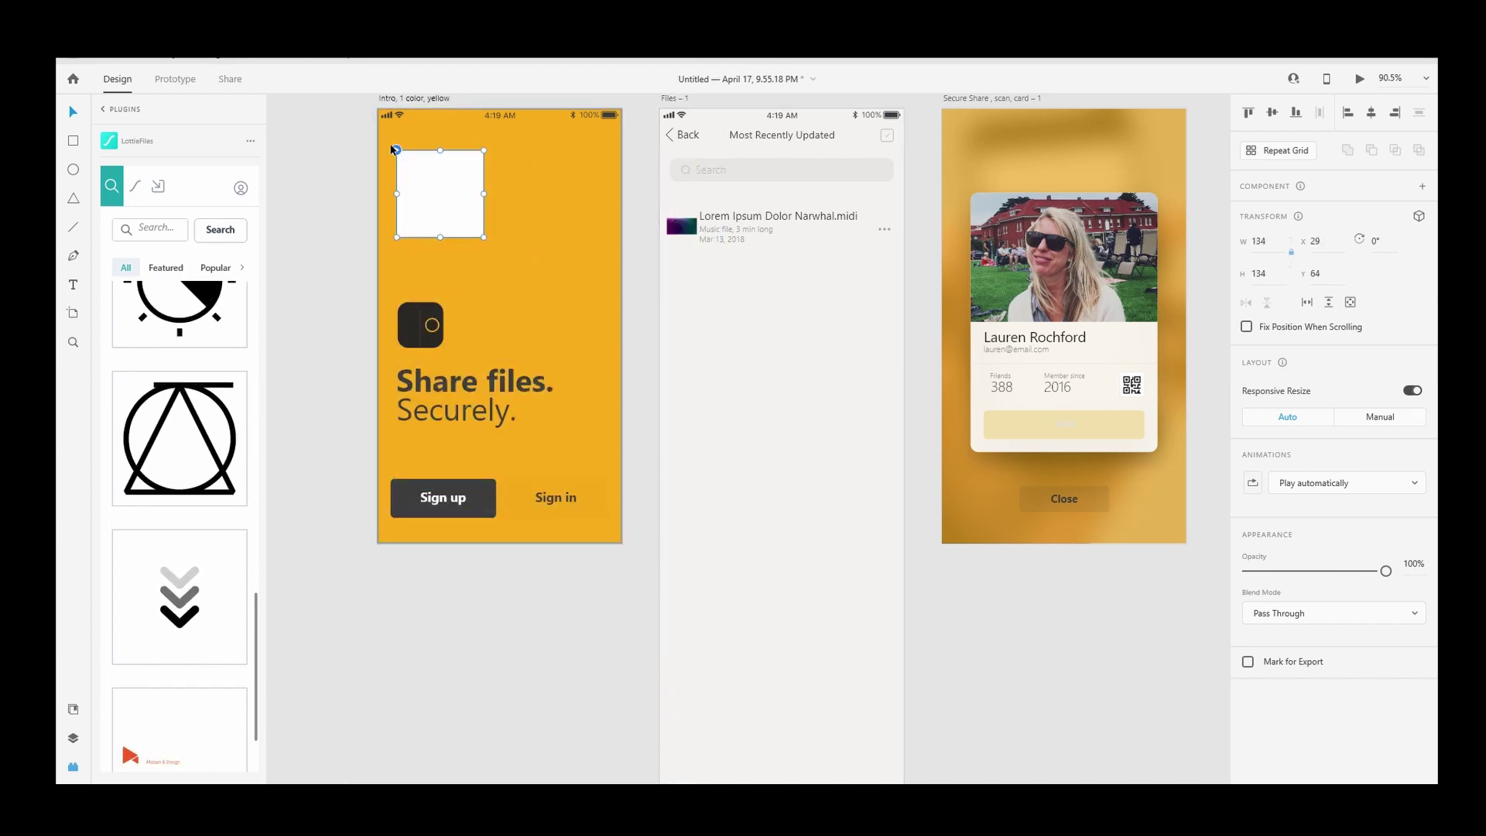
Set the animation's playback option to No playback.
{"action": "left_click", "coordinate": [1311, 488]}
{"action": "left_click", "coordinate": [1353, 501]}
{"action": "key", "text": "Down"}
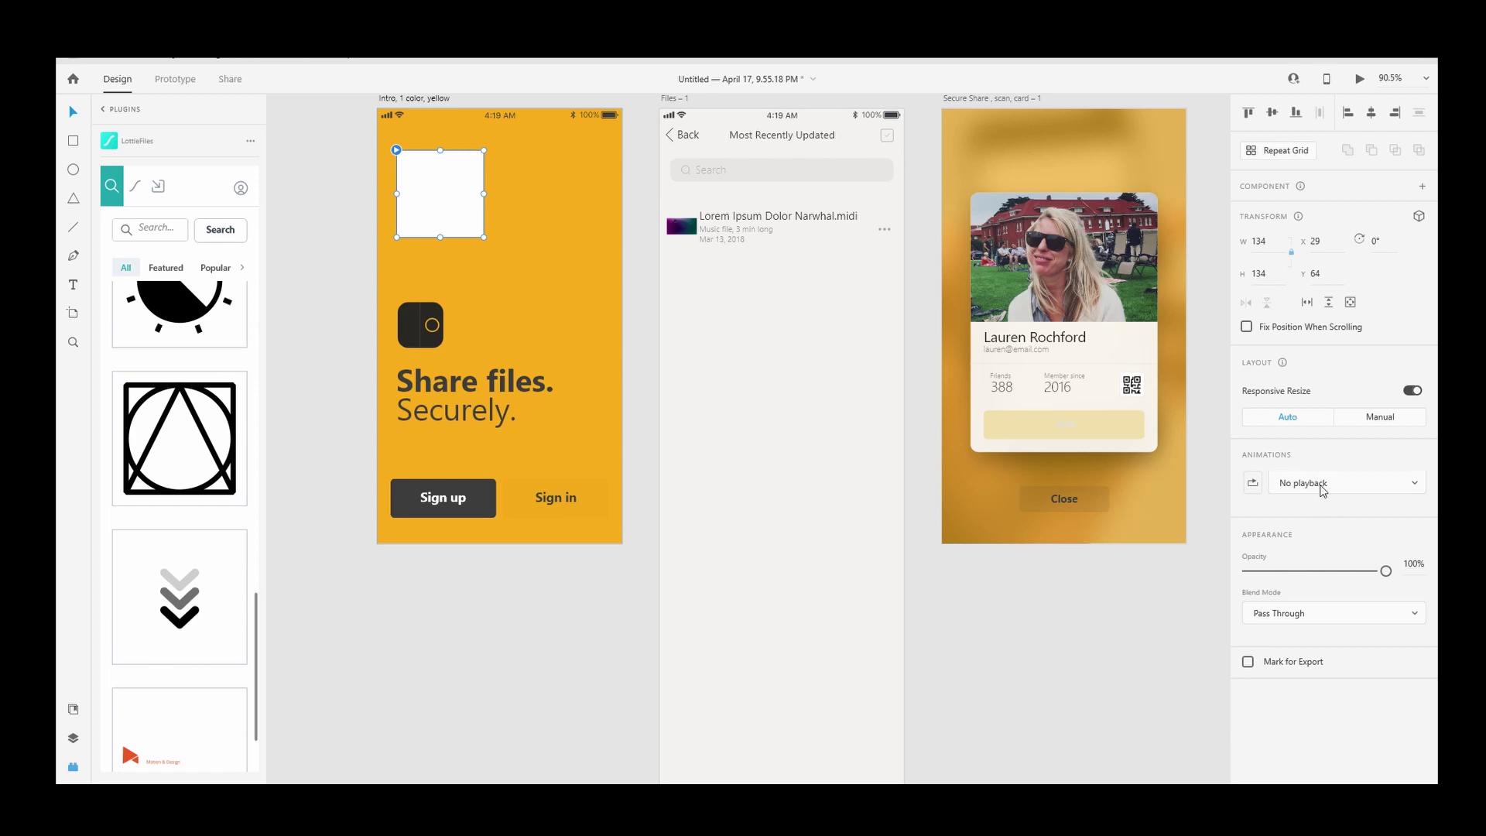
In Prototype mode, reselect the animation and drag its link handle toward another screen.
{"action": "key", "text": "ctrl+Tab"}
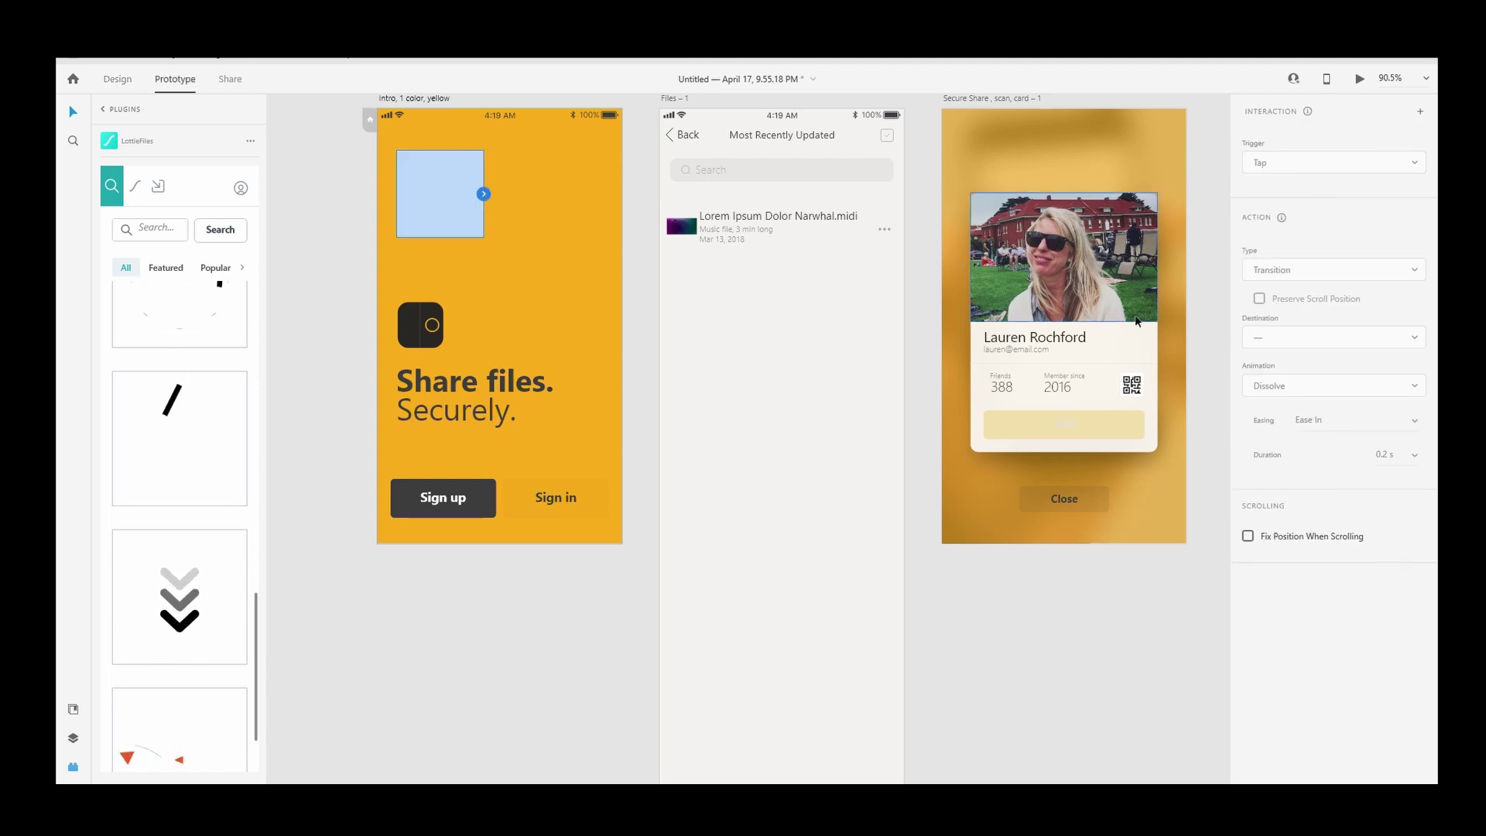
{"action": "left_click", "coordinate": [540, 288]}
{"action": "left_click", "coordinate": [444, 207]}
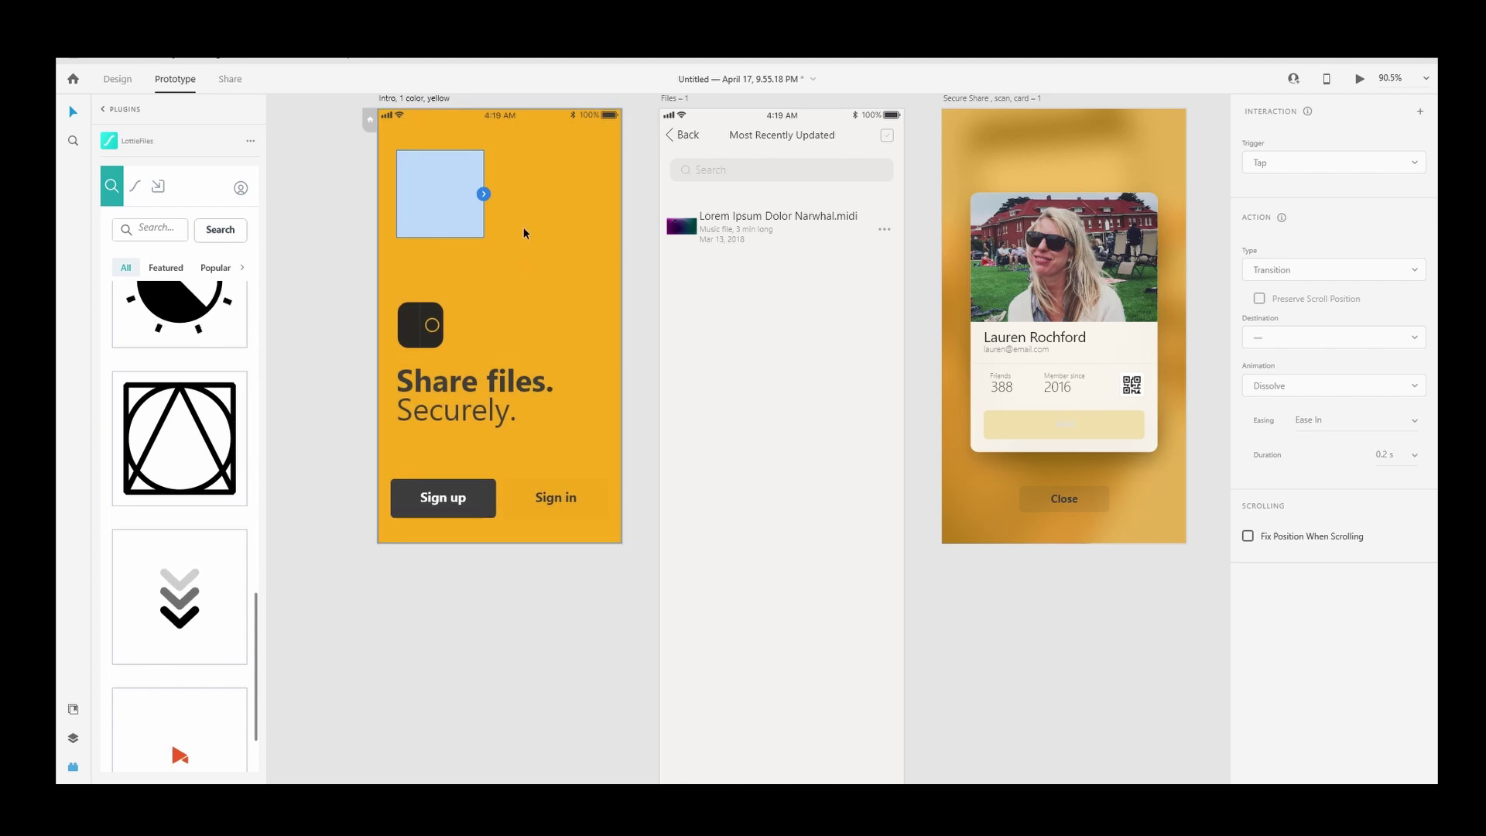
{"action": "left_click_drag", "start_coordinate": [484, 194], "coordinate": [527, 163]}
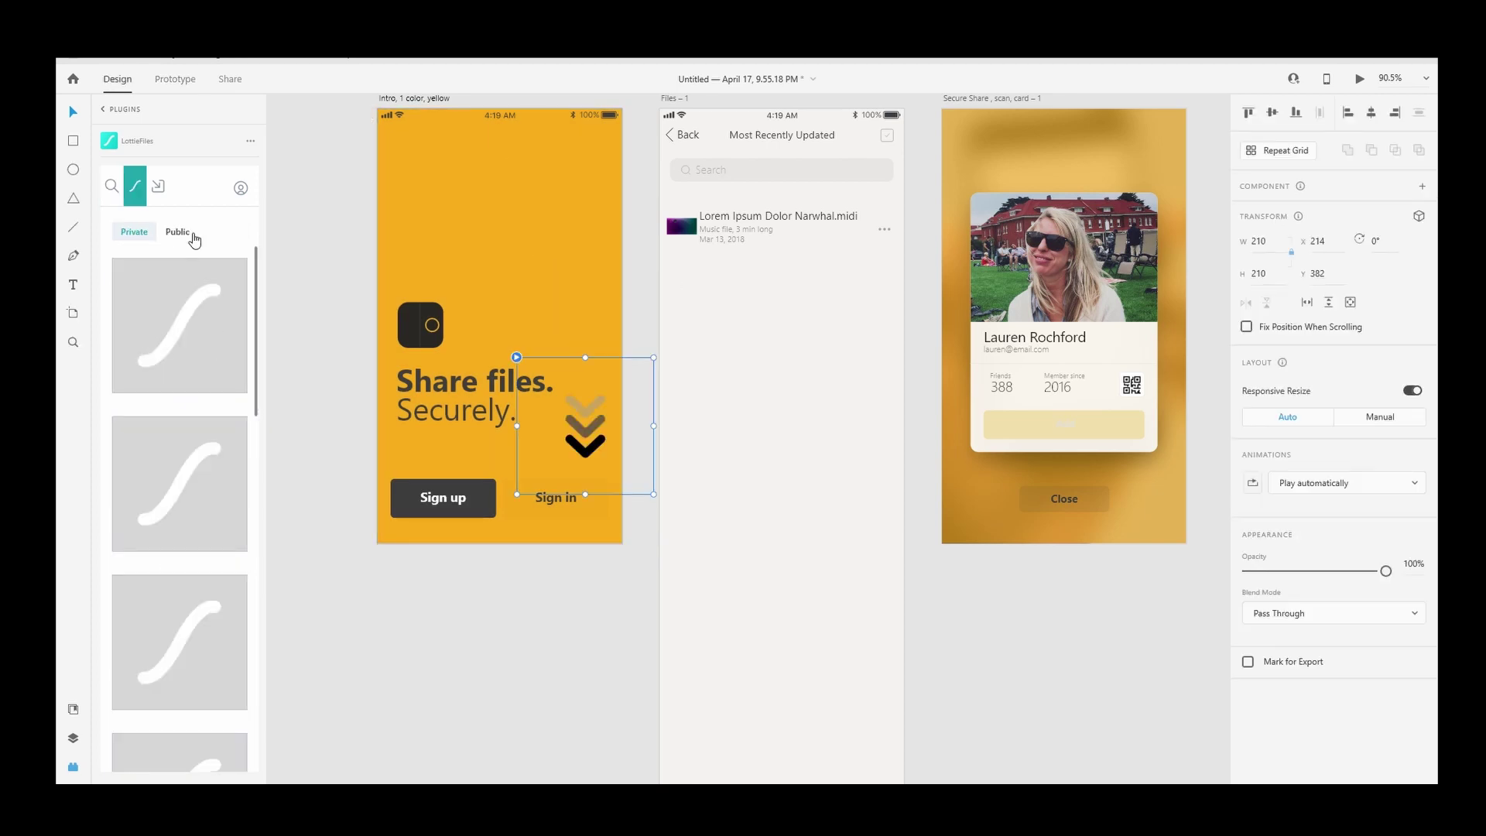
Check LottieFiles' Public and Private lists, then Browse on the import tab for a .json animation.
{"action": "left_click", "coordinate": [183, 233]}
{"action": "left_click", "coordinate": [133, 233]}
{"action": "scroll", "coordinate": [199, 572], "scroll_direction": "down", "scroll_amount": 3}
{"action": "left_click", "coordinate": [158, 186]}
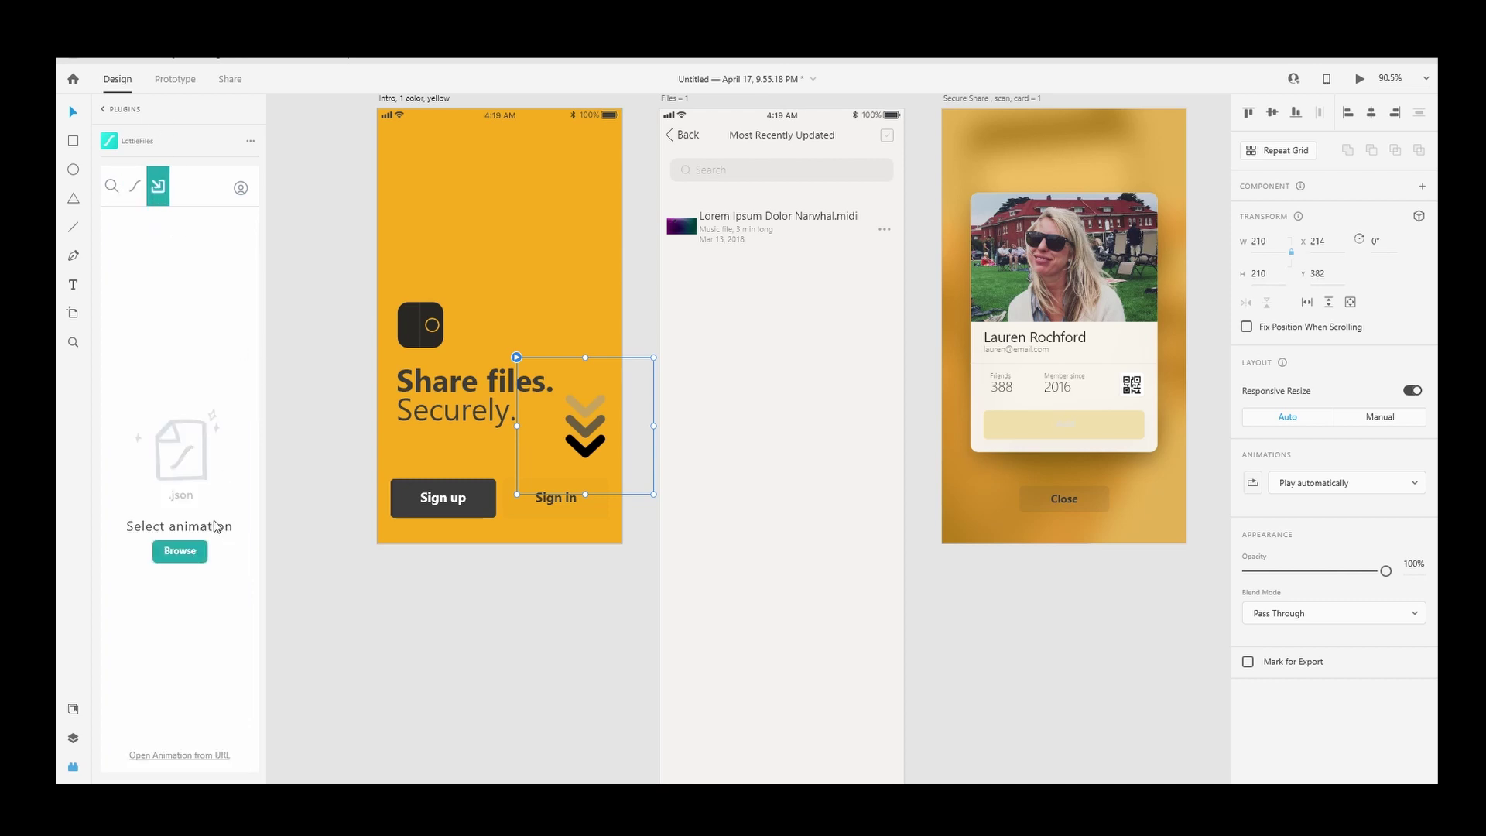
{"action": "left_click", "coordinate": [197, 554]}
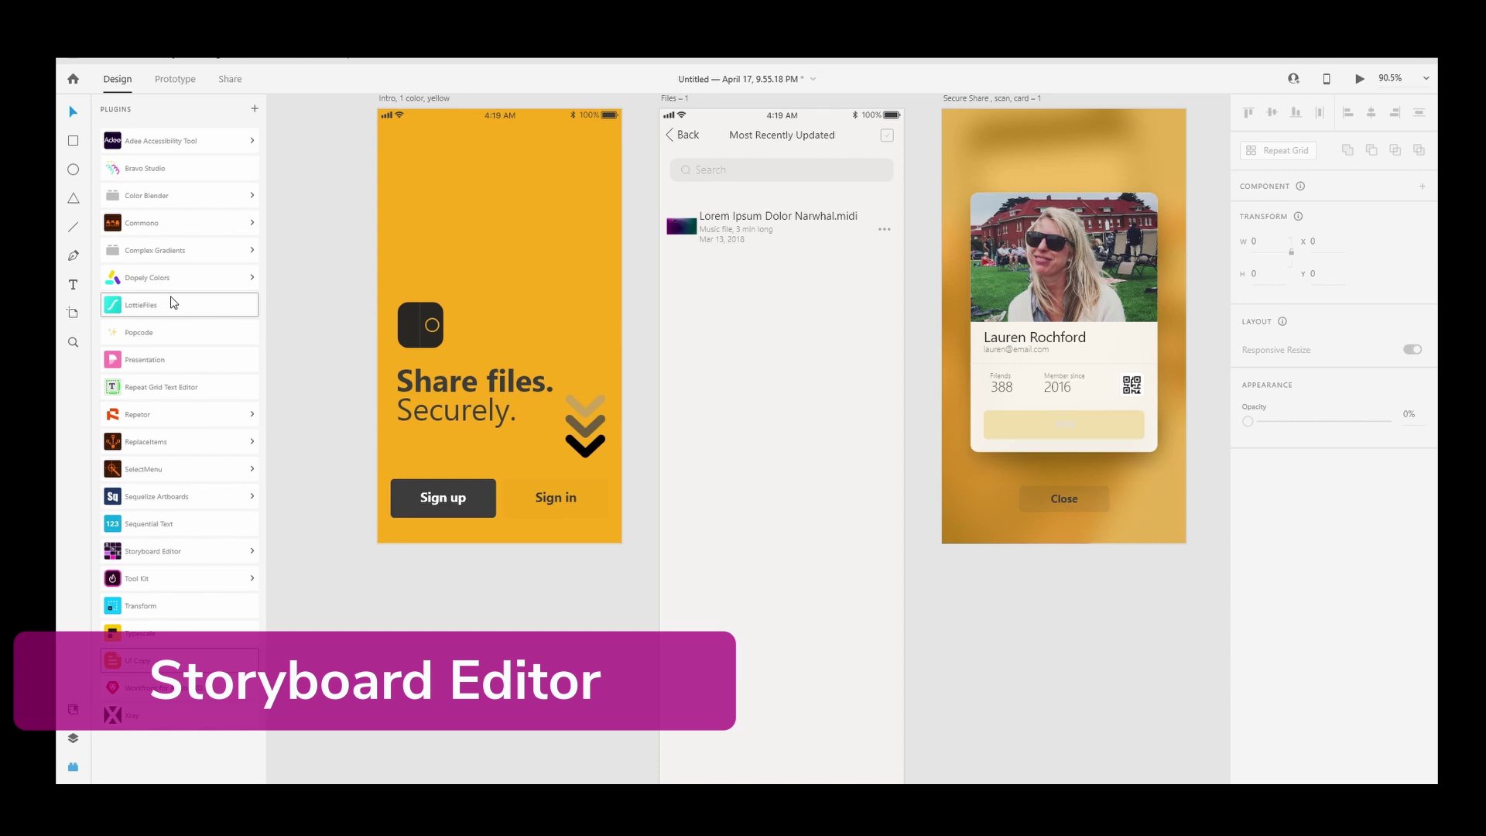
Open the Storyboard Editor plugin's Editor Panel.
{"action": "left_click", "coordinate": [170, 550]}
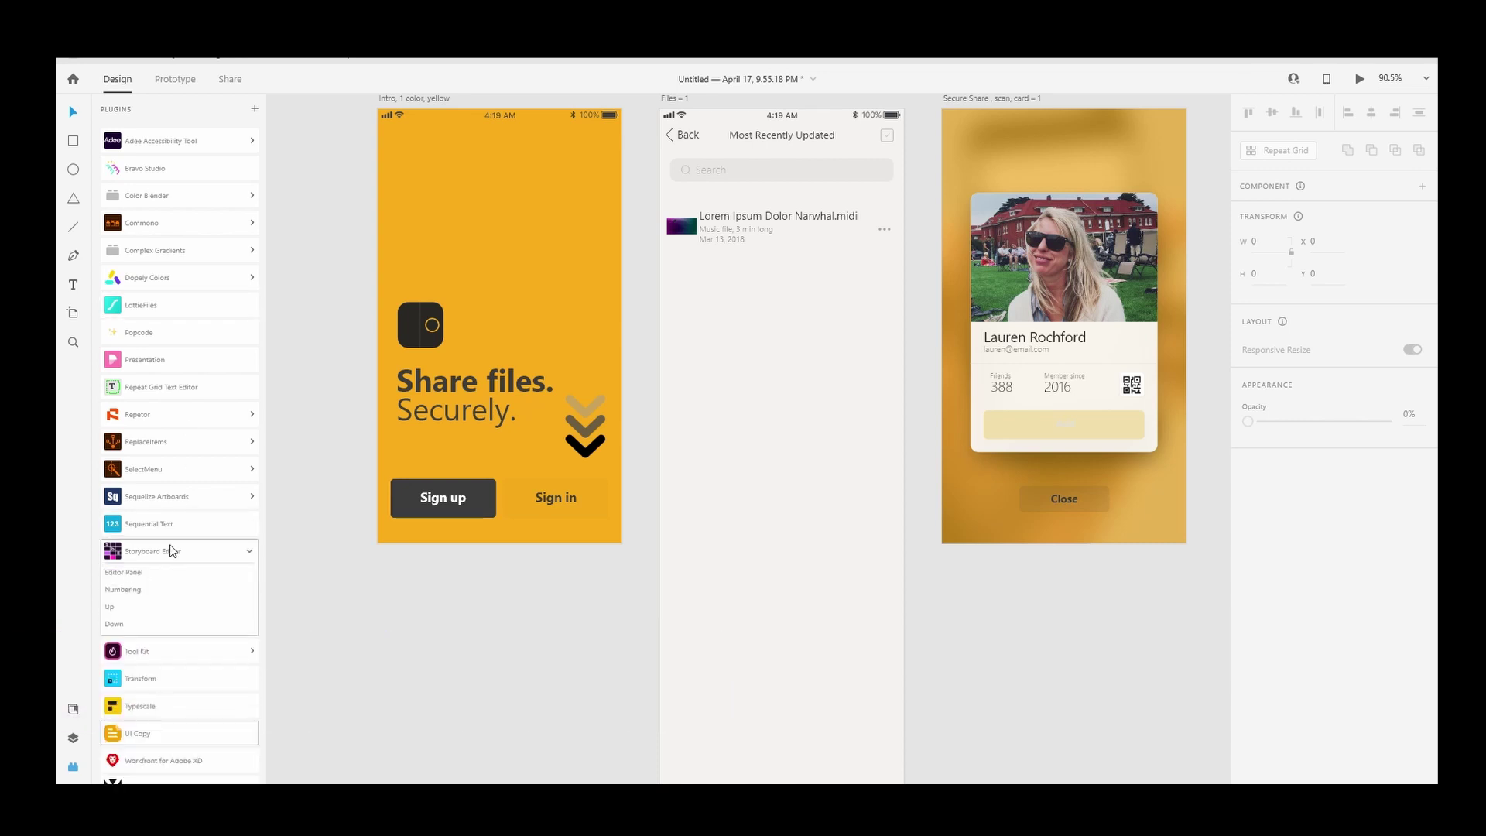
{"action": "left_click", "coordinate": [201, 579]}
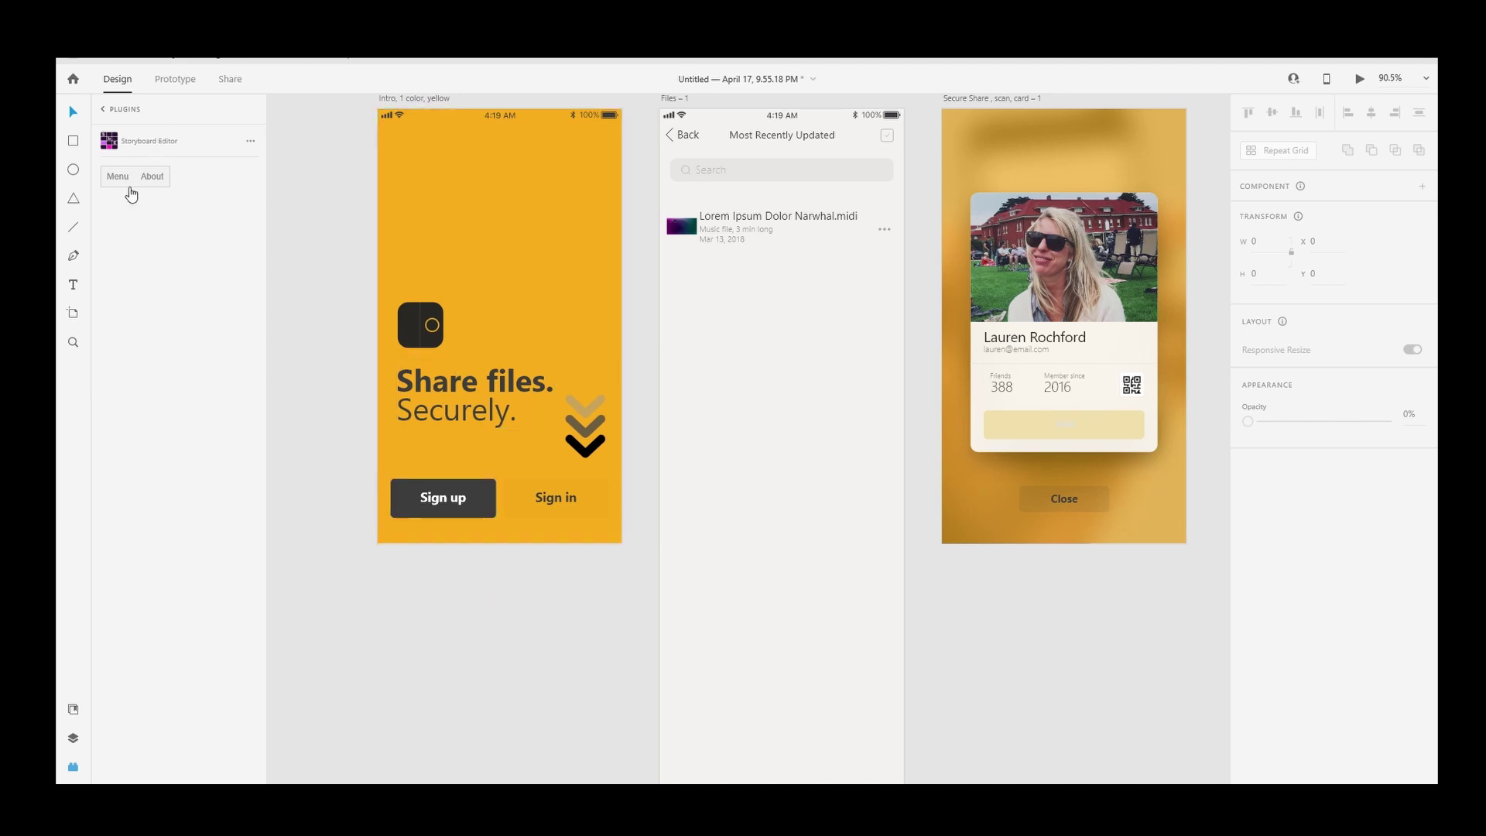
{"action": "scroll", "coordinate": [434, 621], "scroll_direction": "down", "scroll_amount": 10}
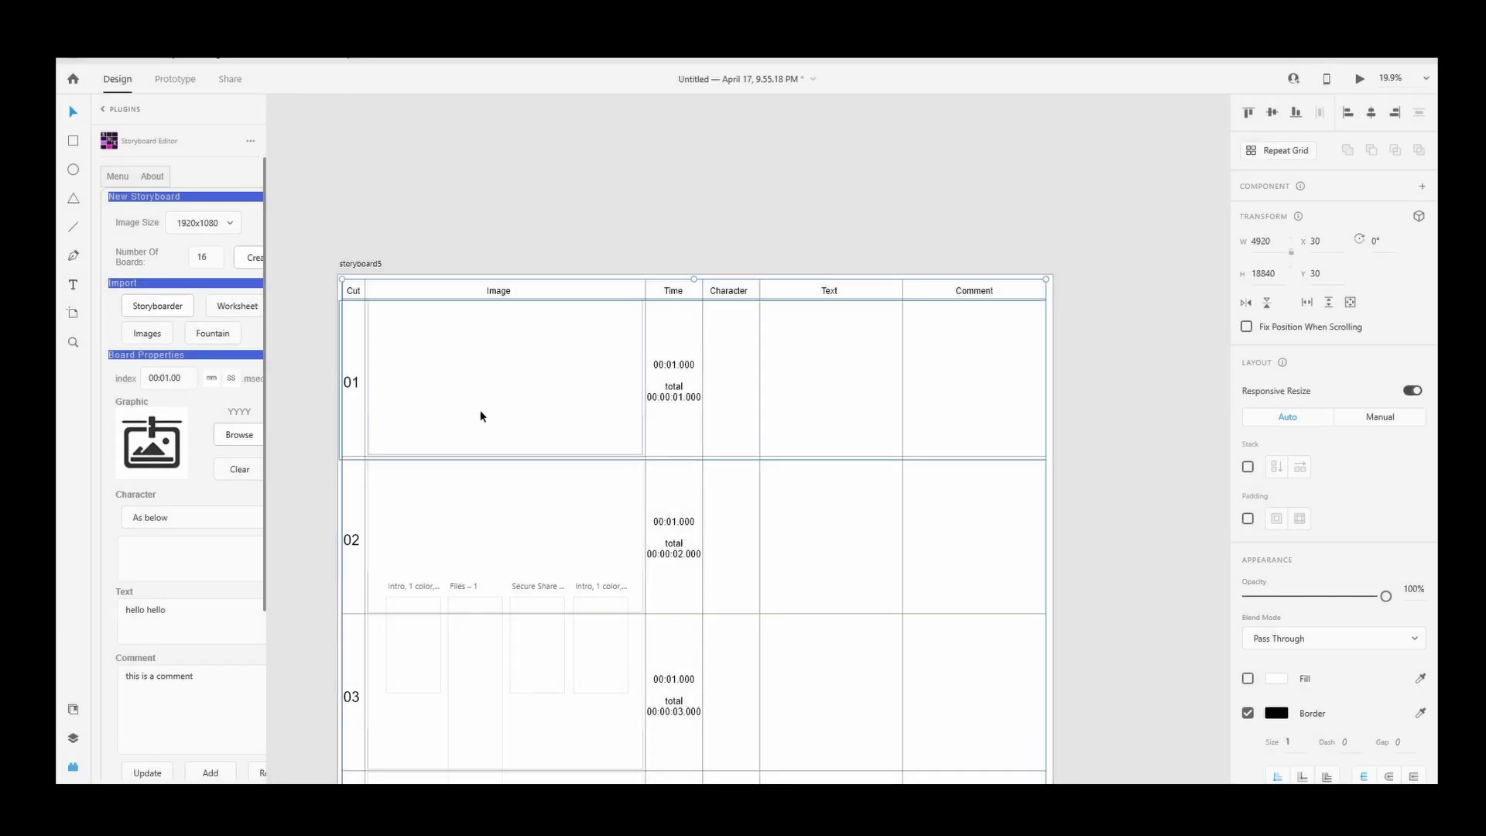
Inspect board 01's image frame and time text, then start editing its duration.
{"action": "left_click", "coordinate": [414, 434]}
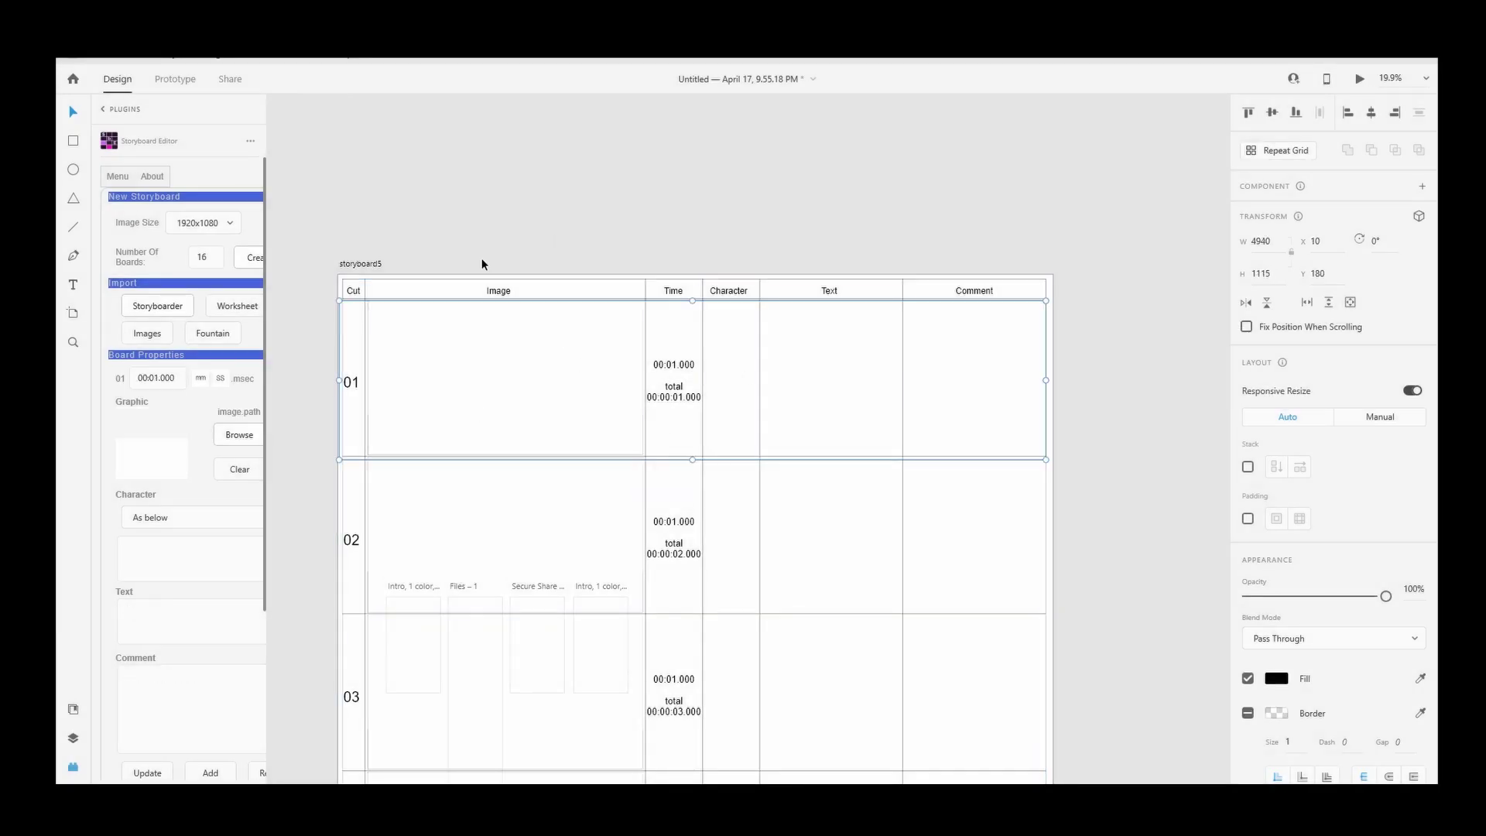
{"action": "double_click", "coordinate": [568, 387]}
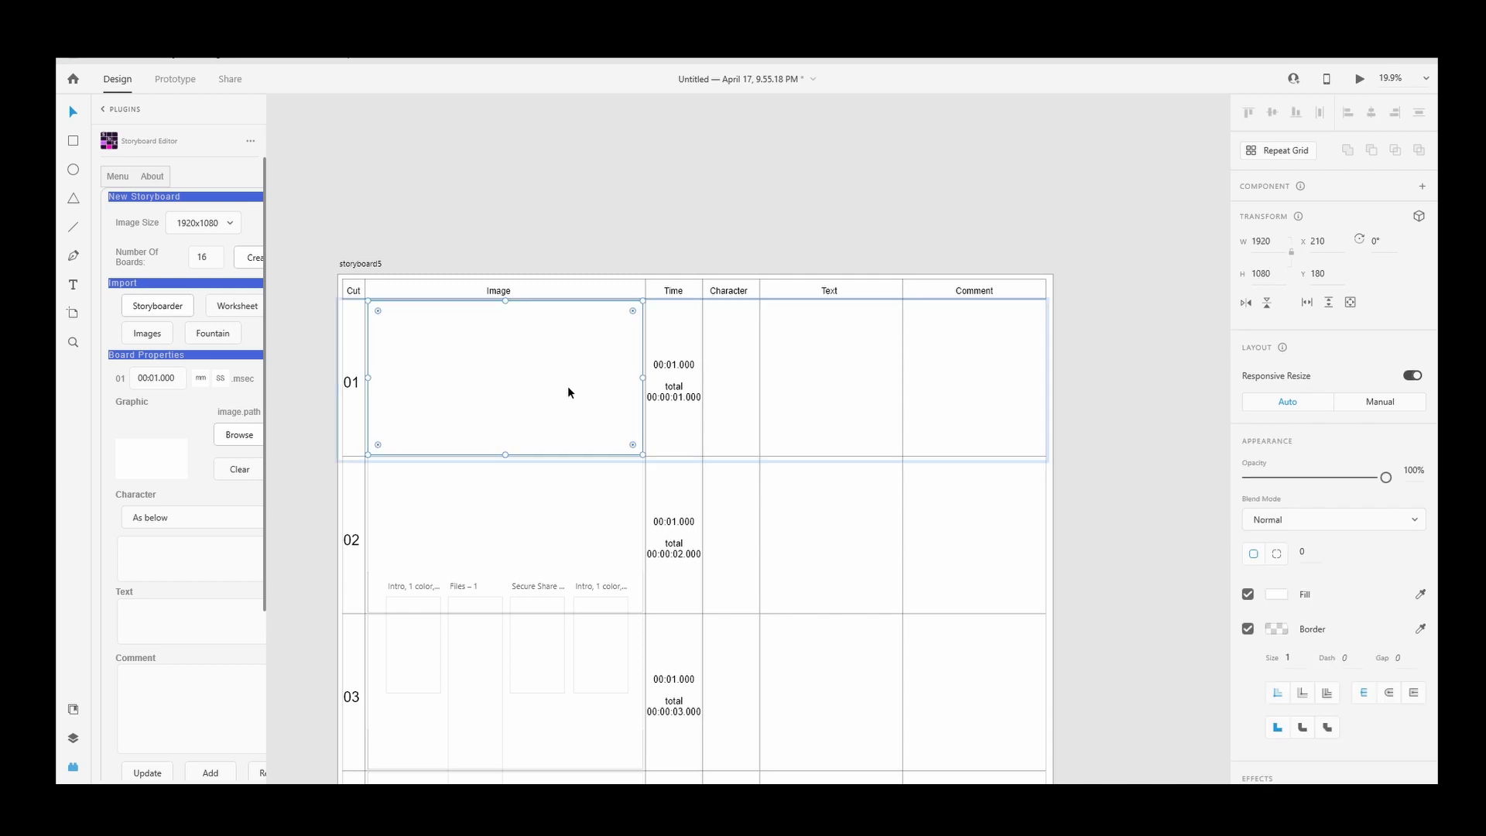
{"action": "left_click", "coordinate": [548, 563]}
{"action": "left_click", "coordinate": [536, 404]}
{"action": "left_click", "coordinate": [669, 391]}
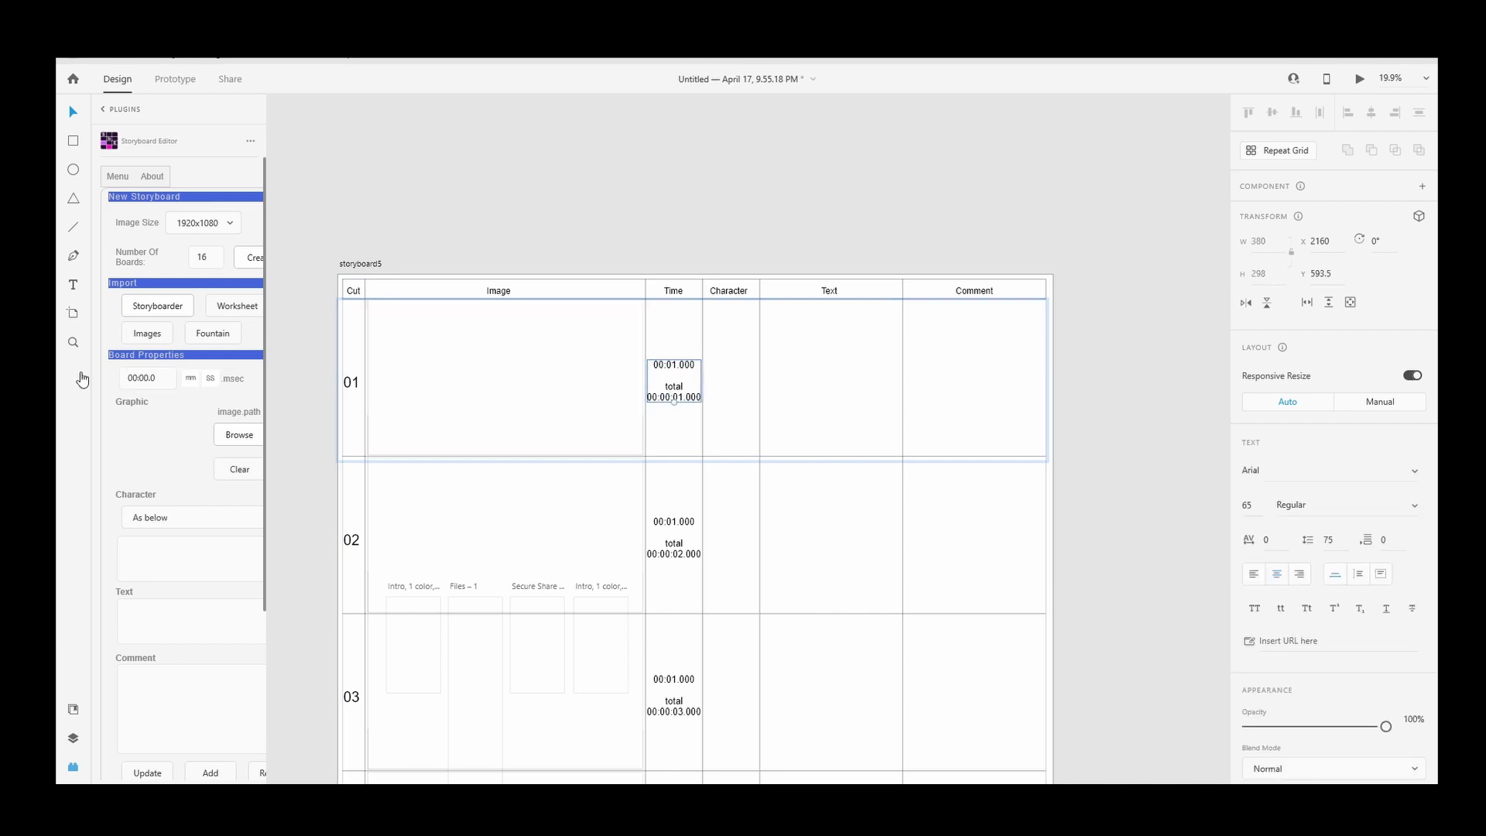
{"action": "left_click", "coordinate": [143, 378]}
Select board 03, enter a title in the plugin's Text field, and click Update.
{"action": "left_click", "coordinate": [681, 561]}
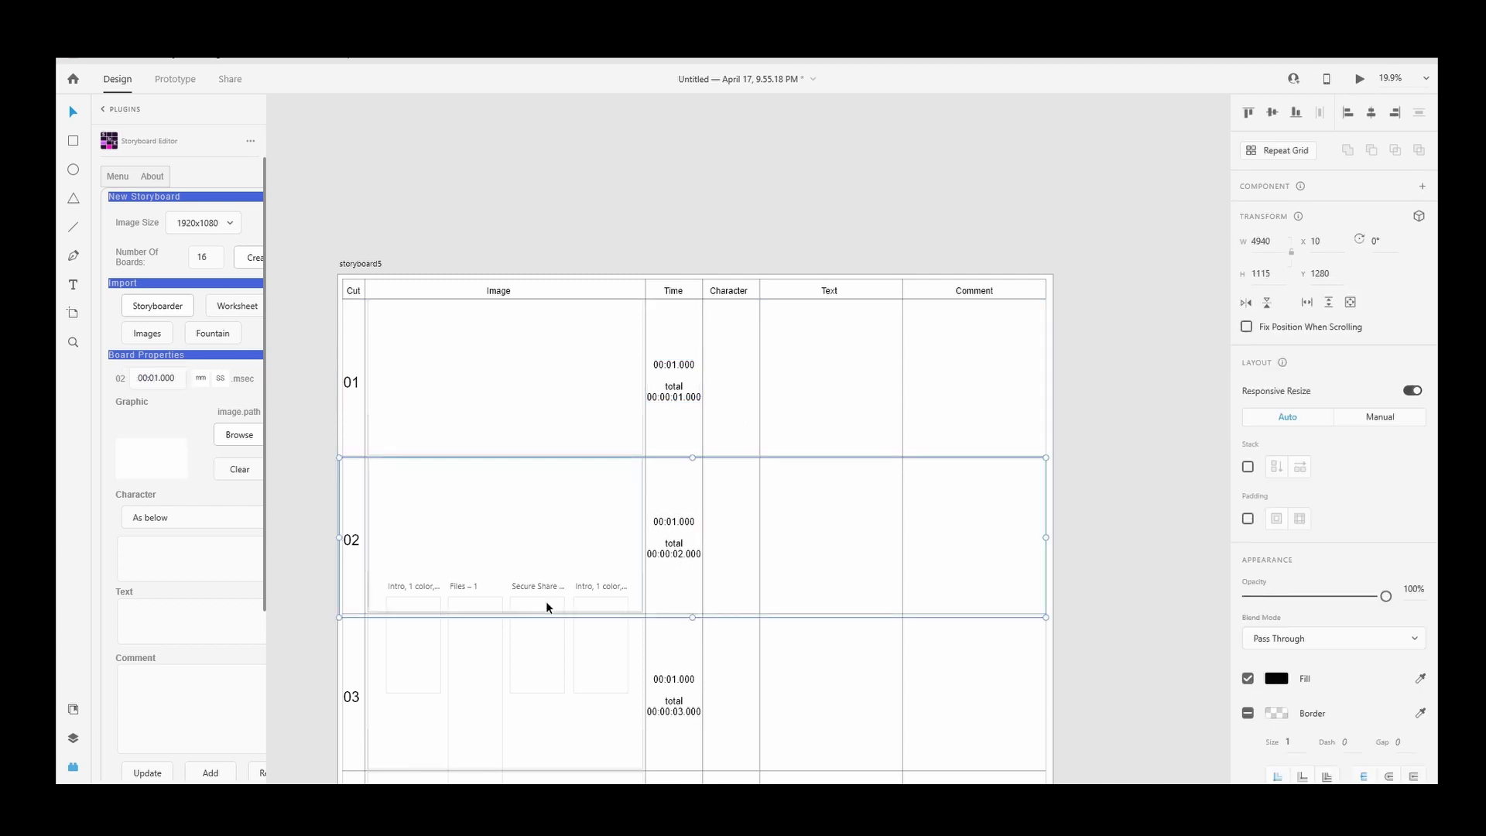
{"action": "left_click", "coordinate": [545, 601]}
{"action": "scroll", "coordinate": [546, 600], "scroll_direction": "down", "scroll_amount": 1}
{"action": "left_click", "coordinate": [198, 636]}
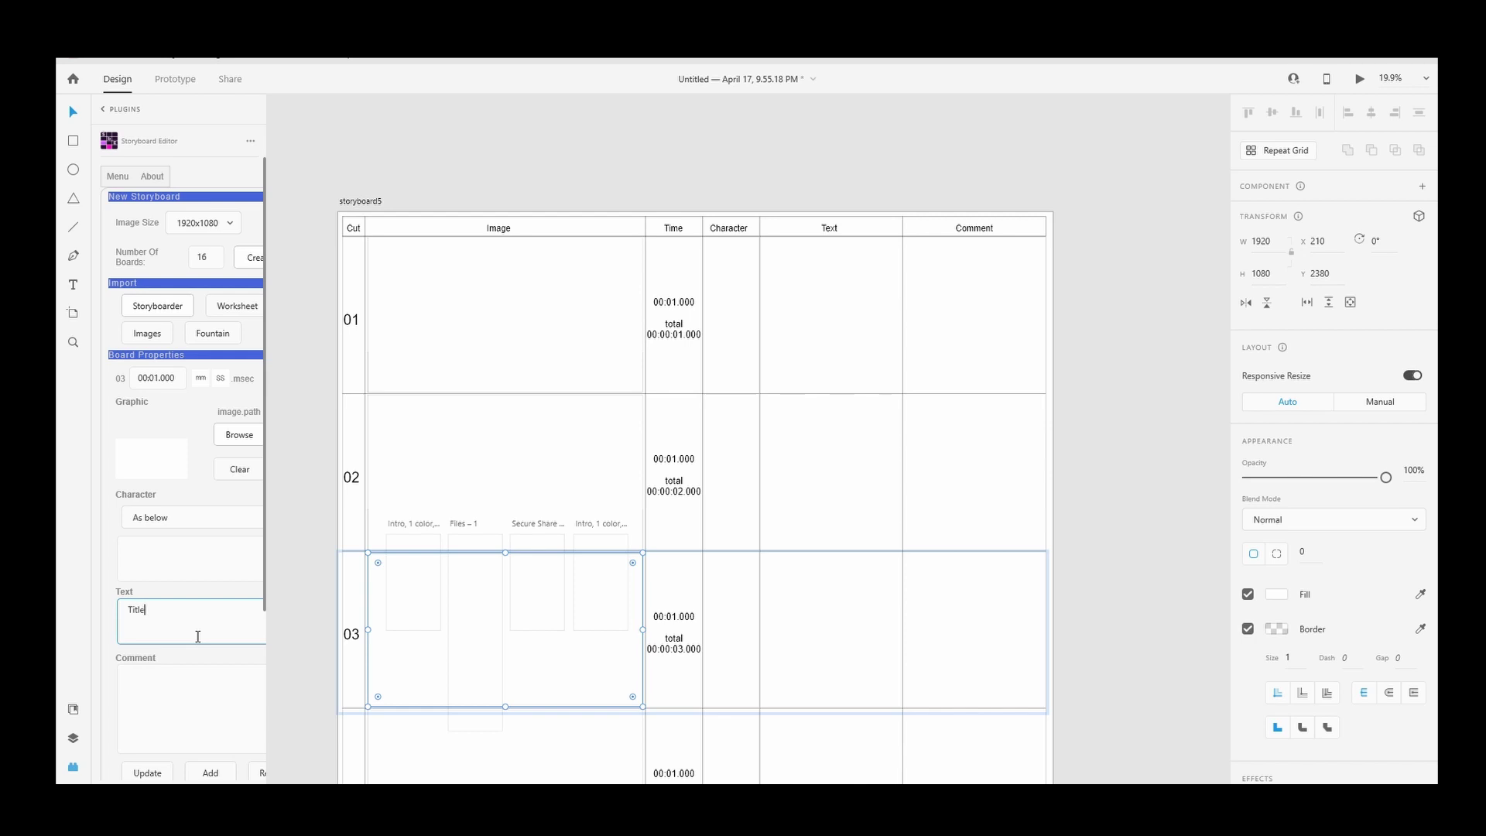
{"action": "scroll", "coordinate": [170, 619], "scroll_direction": "down", "scroll_amount": 3}
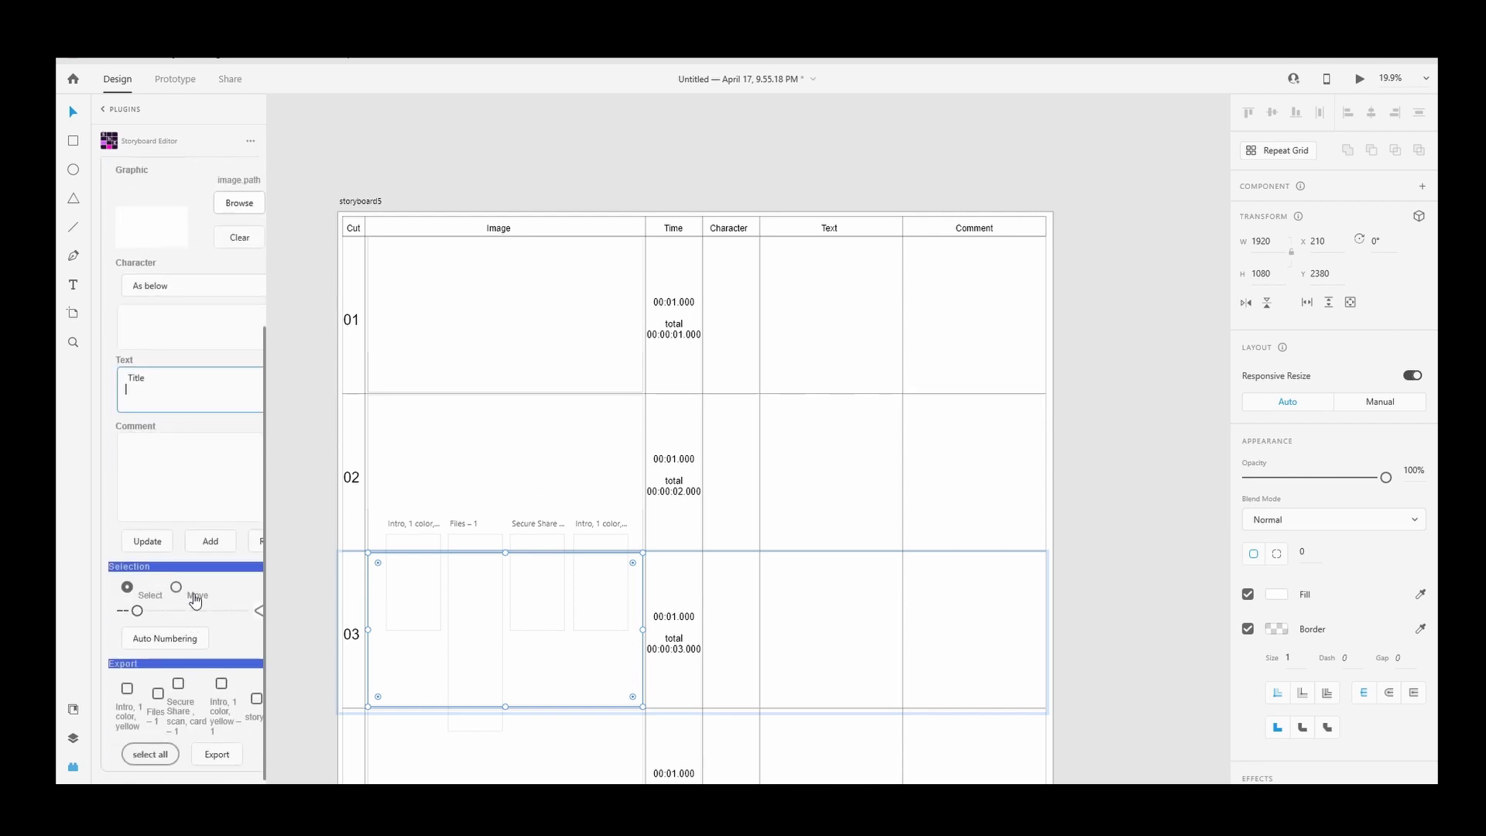
{"action": "left_click", "coordinate": [148, 546]}
Widen the Storyboard Editor panel so all its controls are visible.
{"action": "scroll", "coordinate": [542, 587], "scroll_direction": "down", "scroll_amount": 2}
{"action": "mouse_move", "coordinate": [139, 612]}
{"action": "left_mouse_down"}
{"action": "mouse_move", "coordinate": [206, 610]}
{"action": "mouse_move", "coordinate": [146, 612]}
{"action": "left_mouse_up"}
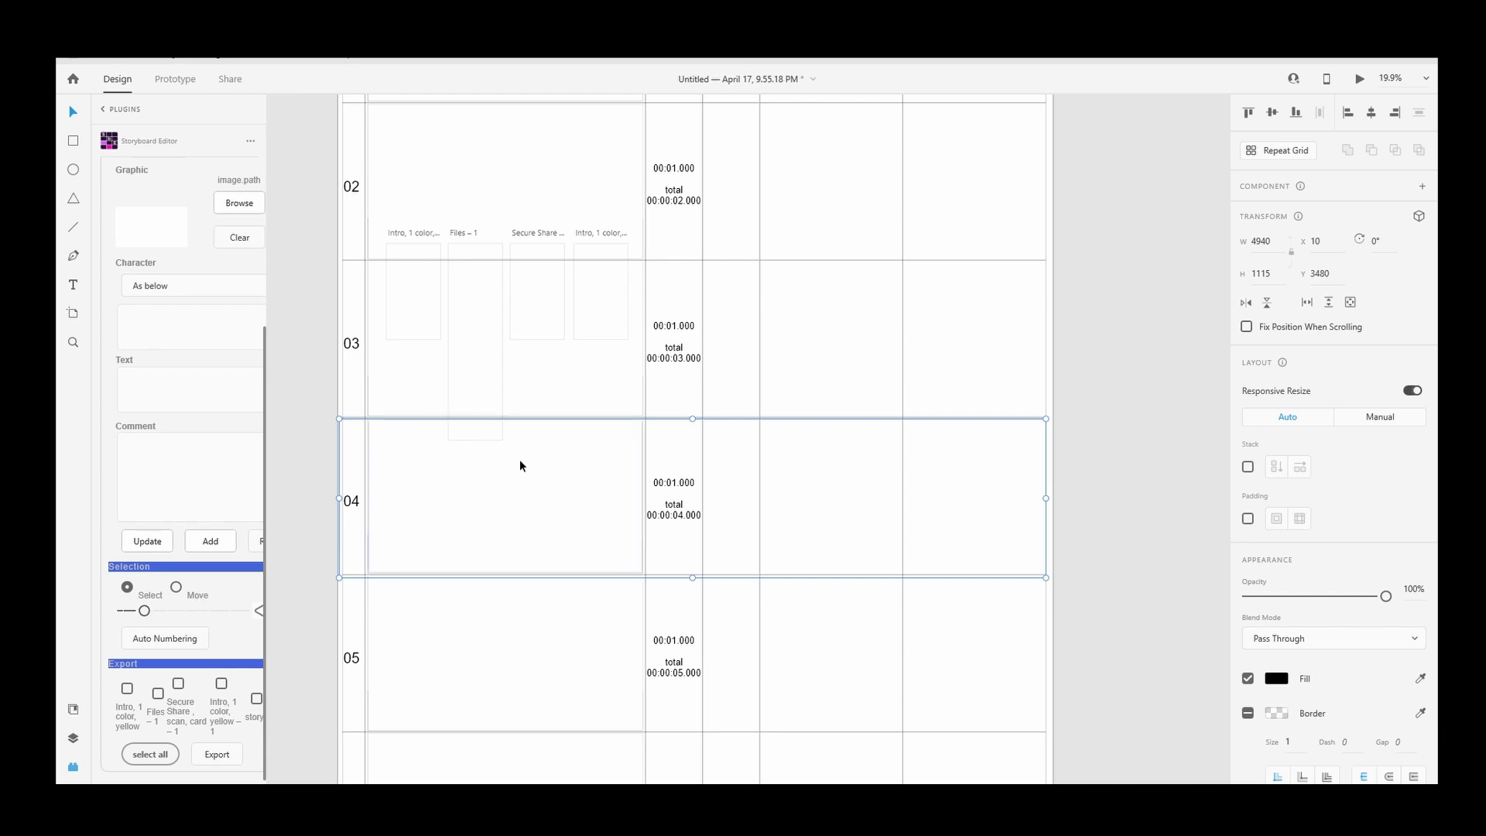
{"action": "scroll", "coordinate": [520, 465], "scroll_direction": "down", "scroll_amount": 5}
{"action": "scroll", "coordinate": [193, 633], "scroll_direction": "up", "scroll_amount": 3}
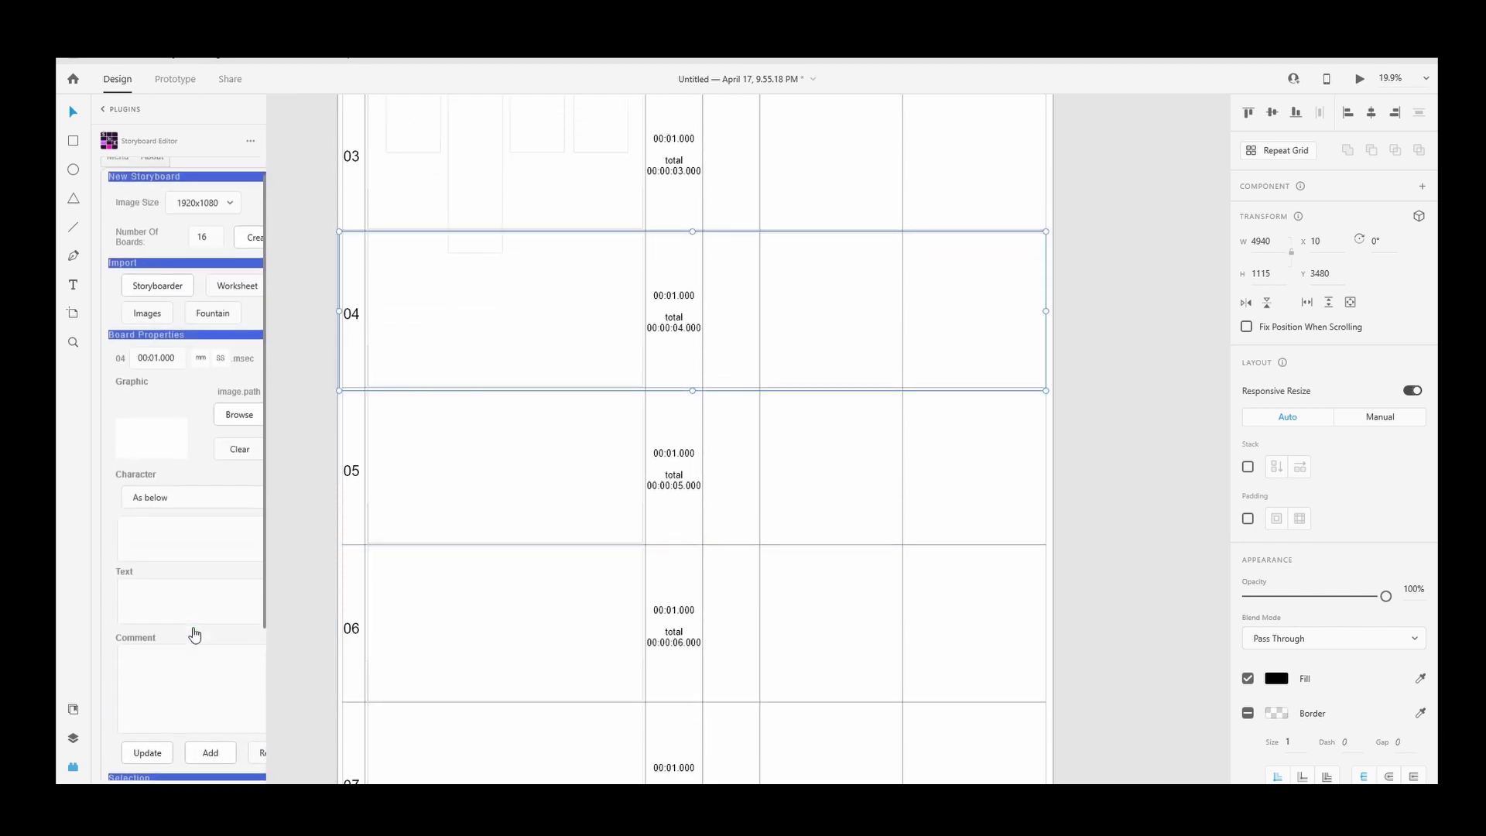
{"action": "scroll", "coordinate": [195, 634], "scroll_direction": "up", "scroll_amount": 1}
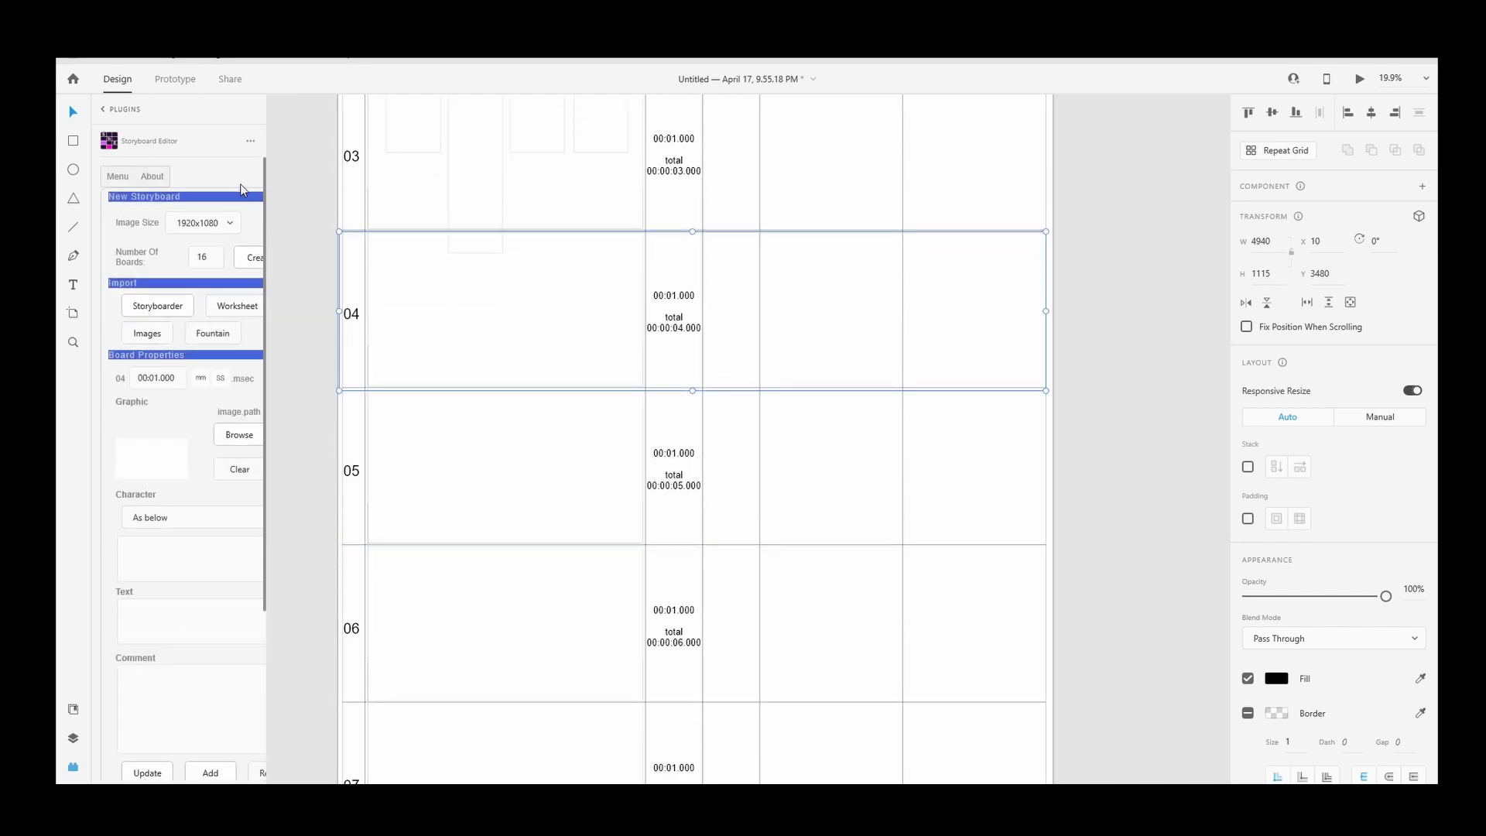
{"action": "left_click_drag", "start_coordinate": [274, 149], "coordinate": [331, 147]}
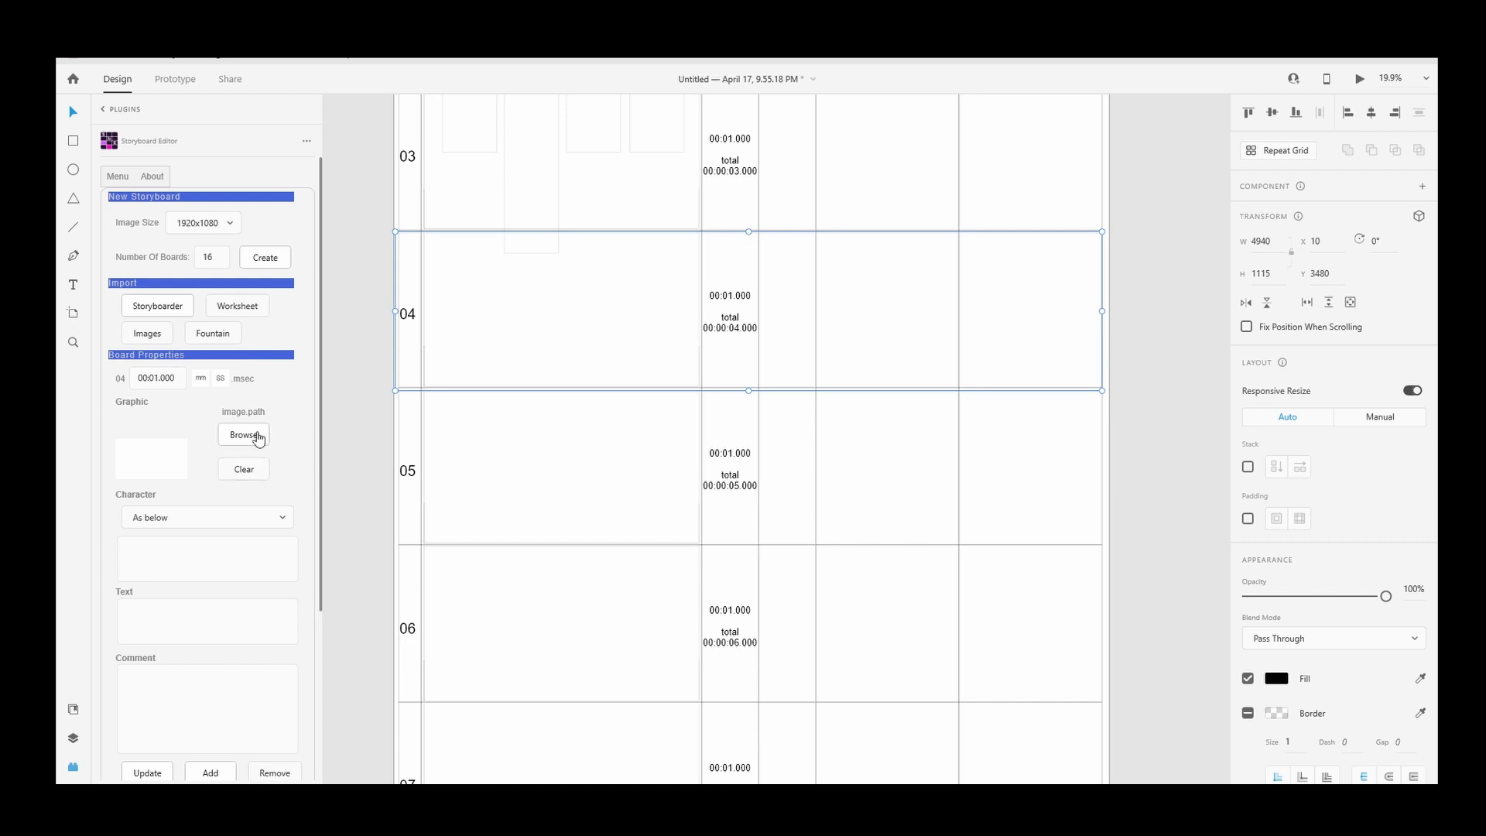
{"action": "scroll", "coordinate": [520, 414], "scroll_direction": "up", "scroll_amount": 2}
{"action": "scroll", "coordinate": [517, 413], "scroll_direction": "up", "scroll_amount": 2}
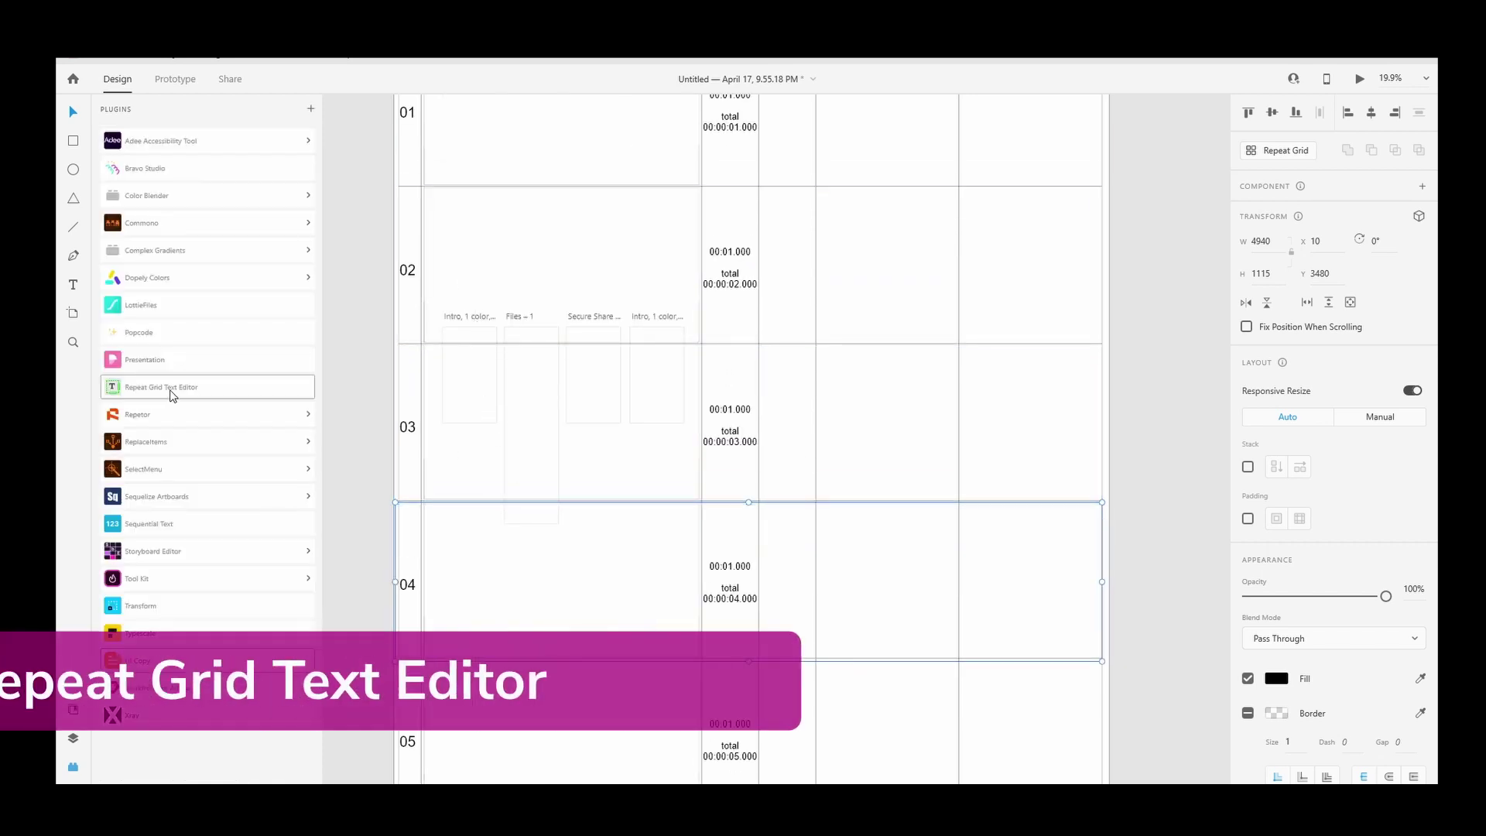
Open Repeat Grid Text Editor and change the bold name text's fill from white to #000000.
{"action": "left_click", "coordinate": [168, 389]}
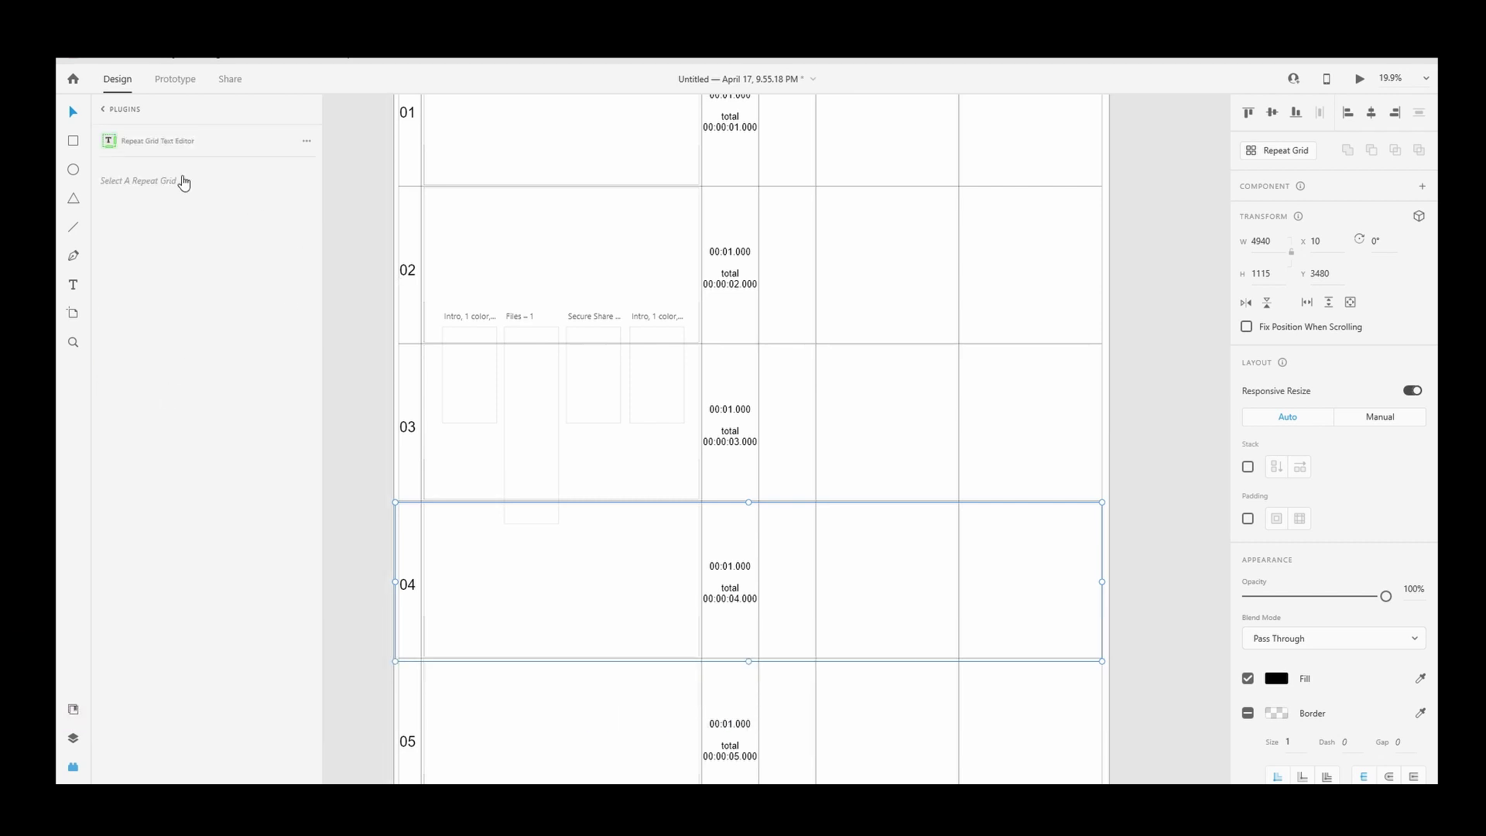
{"action": "scroll", "coordinate": [457, 445], "scroll_direction": "down", "scroll_amount": 5, "text": "ctrl"}
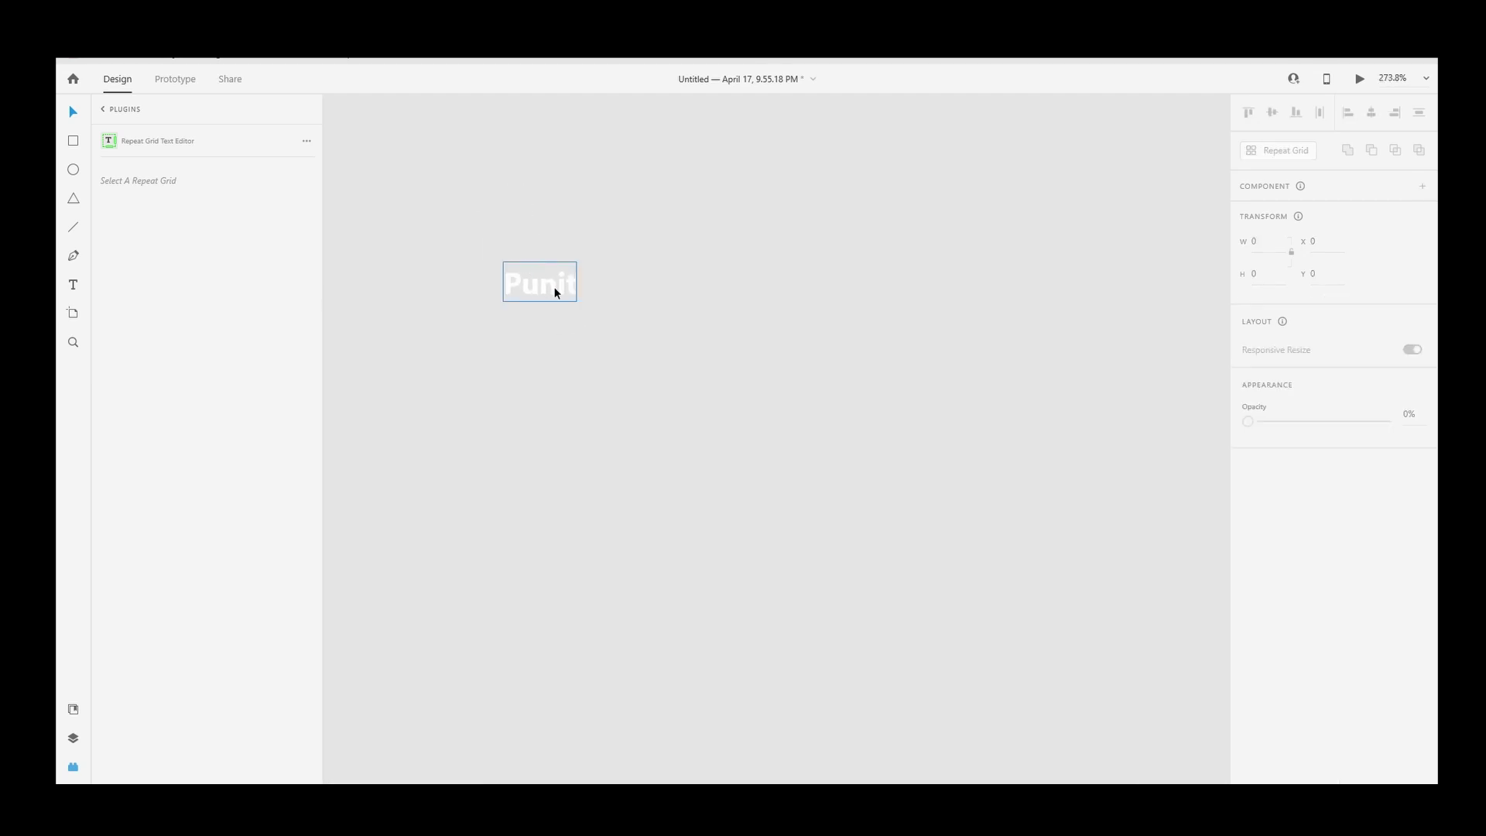
{"action": "left_click", "coordinate": [554, 286]}
{"action": "scroll", "coordinate": [1270, 679], "scroll_direction": "down", "scroll_amount": 1}
{"action": "scroll", "coordinate": [1270, 679], "scroll_direction": "down", "scroll_amount": 2}
{"action": "left_click", "coordinate": [1275, 540]}
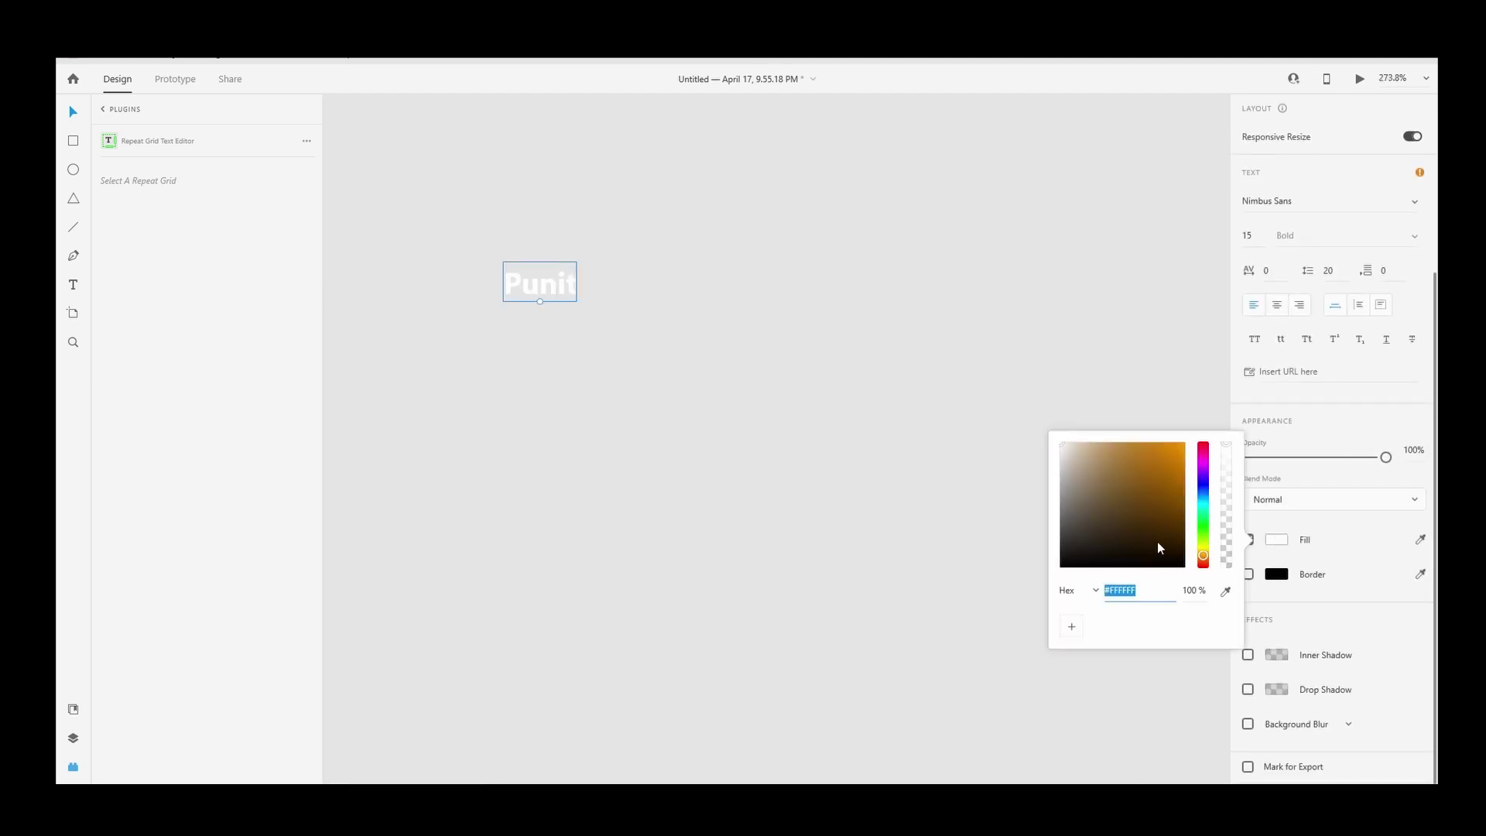
{"action": "left_click_drag", "start_coordinate": [1144, 522], "coordinate": [873, 644]}
{"action": "left_click", "coordinate": [692, 446]}
{"action": "left_click", "coordinate": [540, 283]}
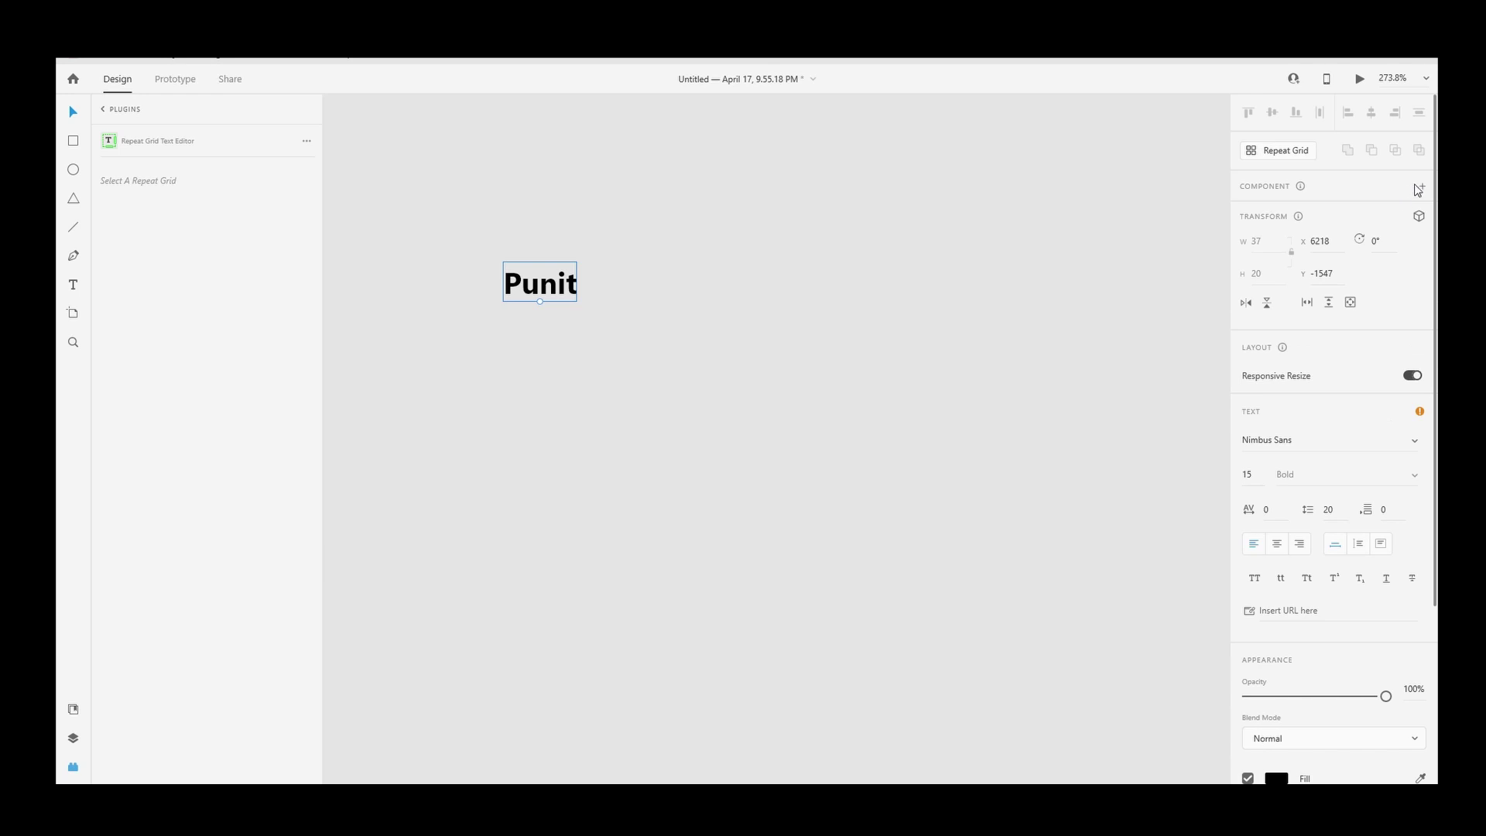
Make the name text a repeat grid extended to six rows and load its texts into the editor.
{"action": "left_click", "coordinate": [1296, 153]}
{"action": "left_click_drag", "start_coordinate": [539, 301], "coordinate": [539, 675]}
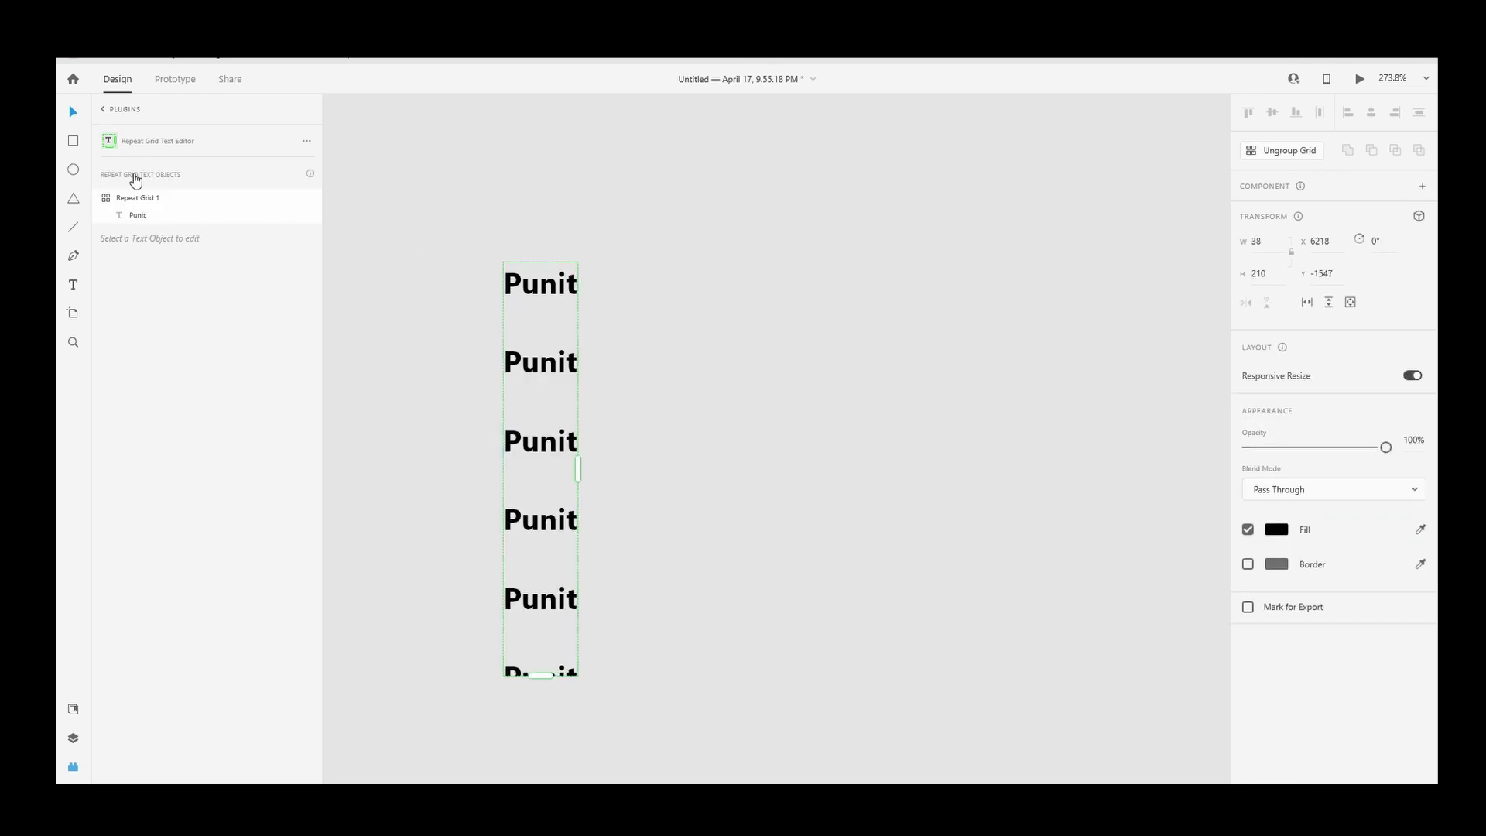
{"action": "left_click", "coordinate": [163, 219]}
{"action": "left_click", "coordinate": [136, 289]}
Add a surname to the fifth name entry in the editor and apply it to the grid.
{"action": "left_click", "coordinate": [148, 273]}
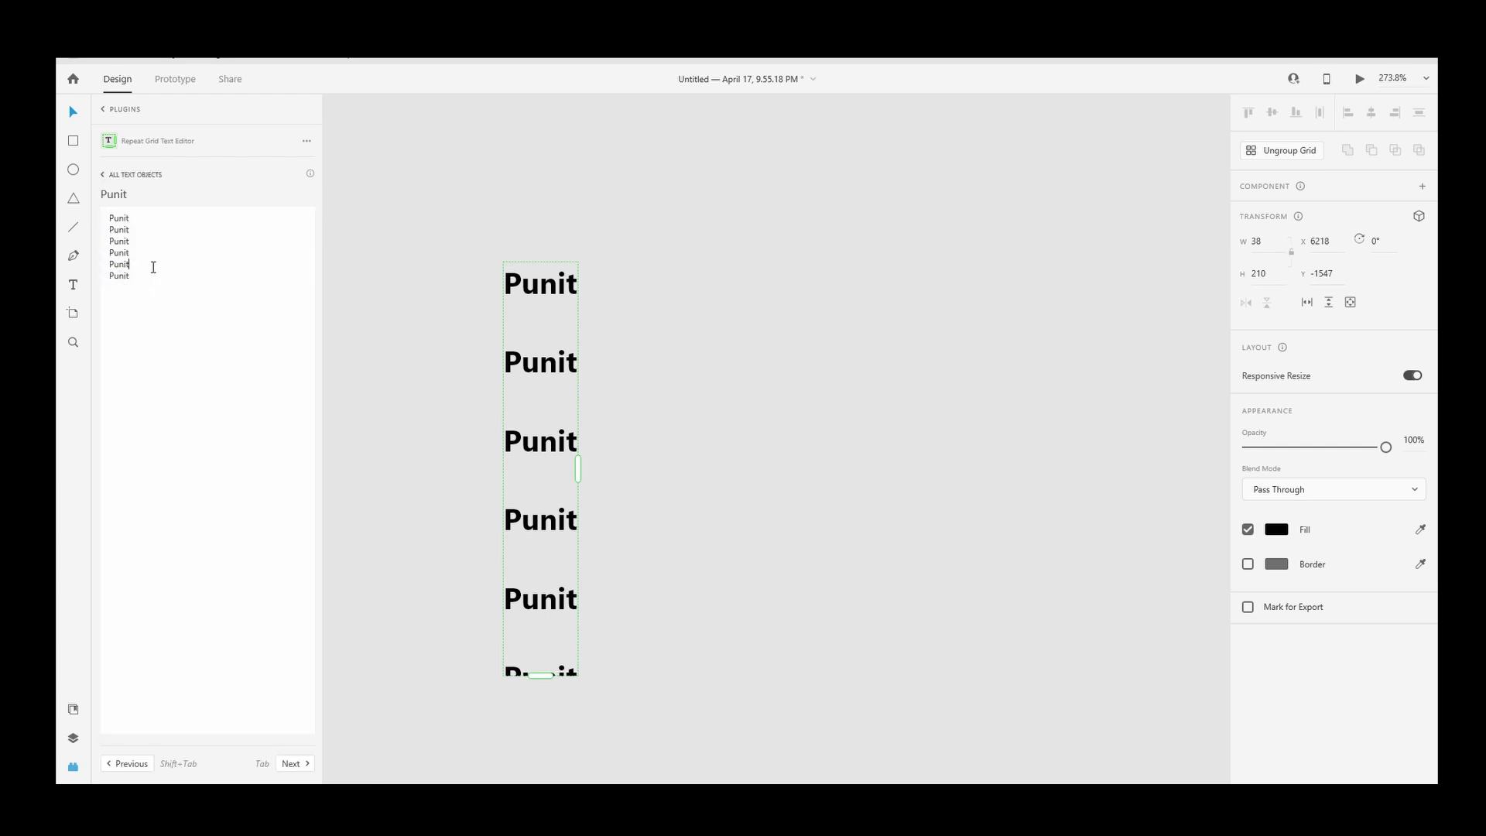
{"action": "double_click", "coordinate": [114, 267]}
{"action": "type", "text": "Si"}
{"action": "key", "text": "Return"}
{"action": "type", "text": "ran"}
{"action": "key", "text": "ctrl+z"}
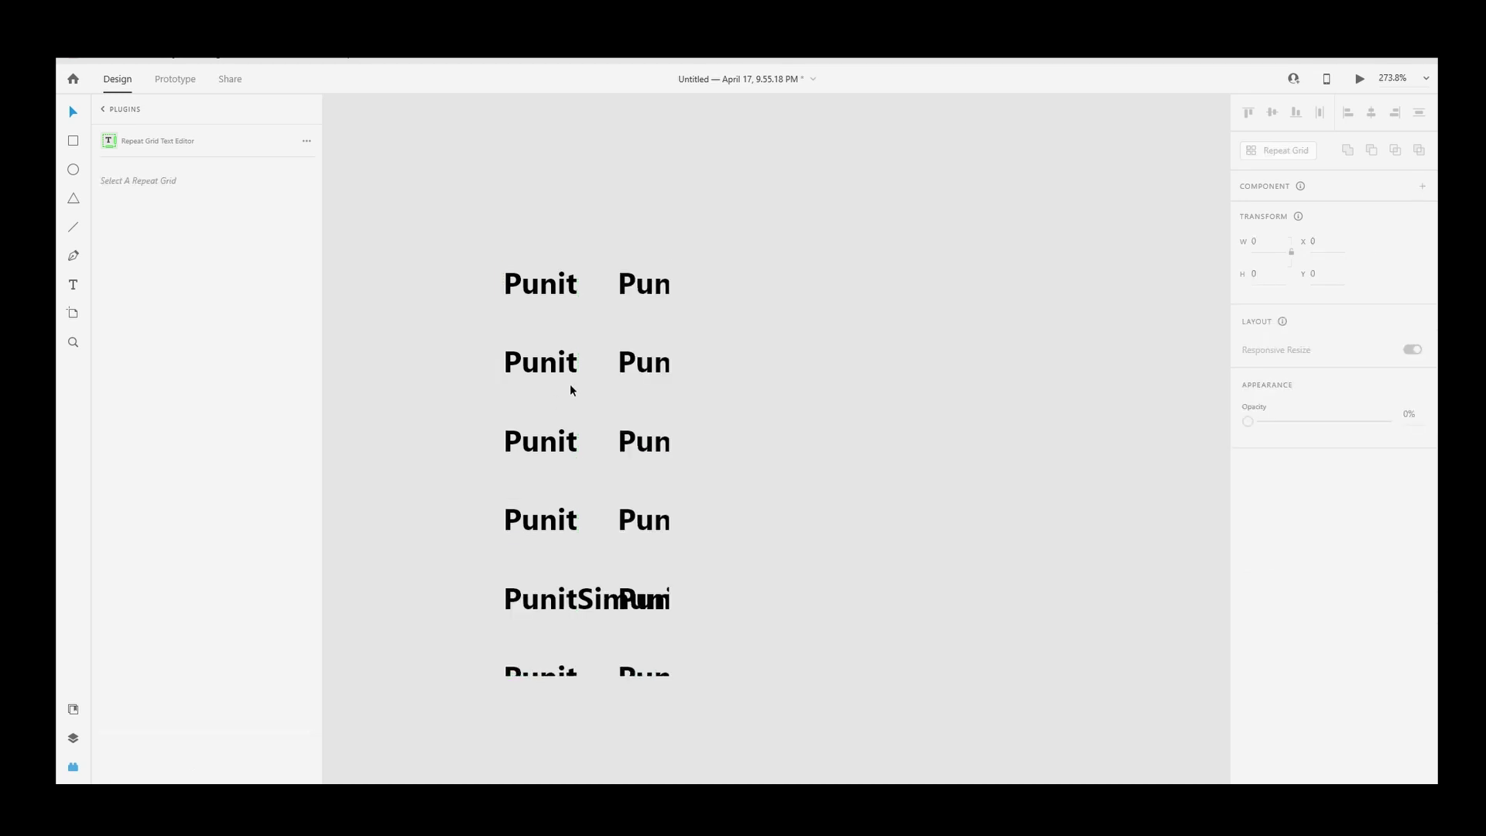
{"action": "left_click", "coordinate": [570, 375]}
{"action": "left_click", "coordinate": [148, 224]}
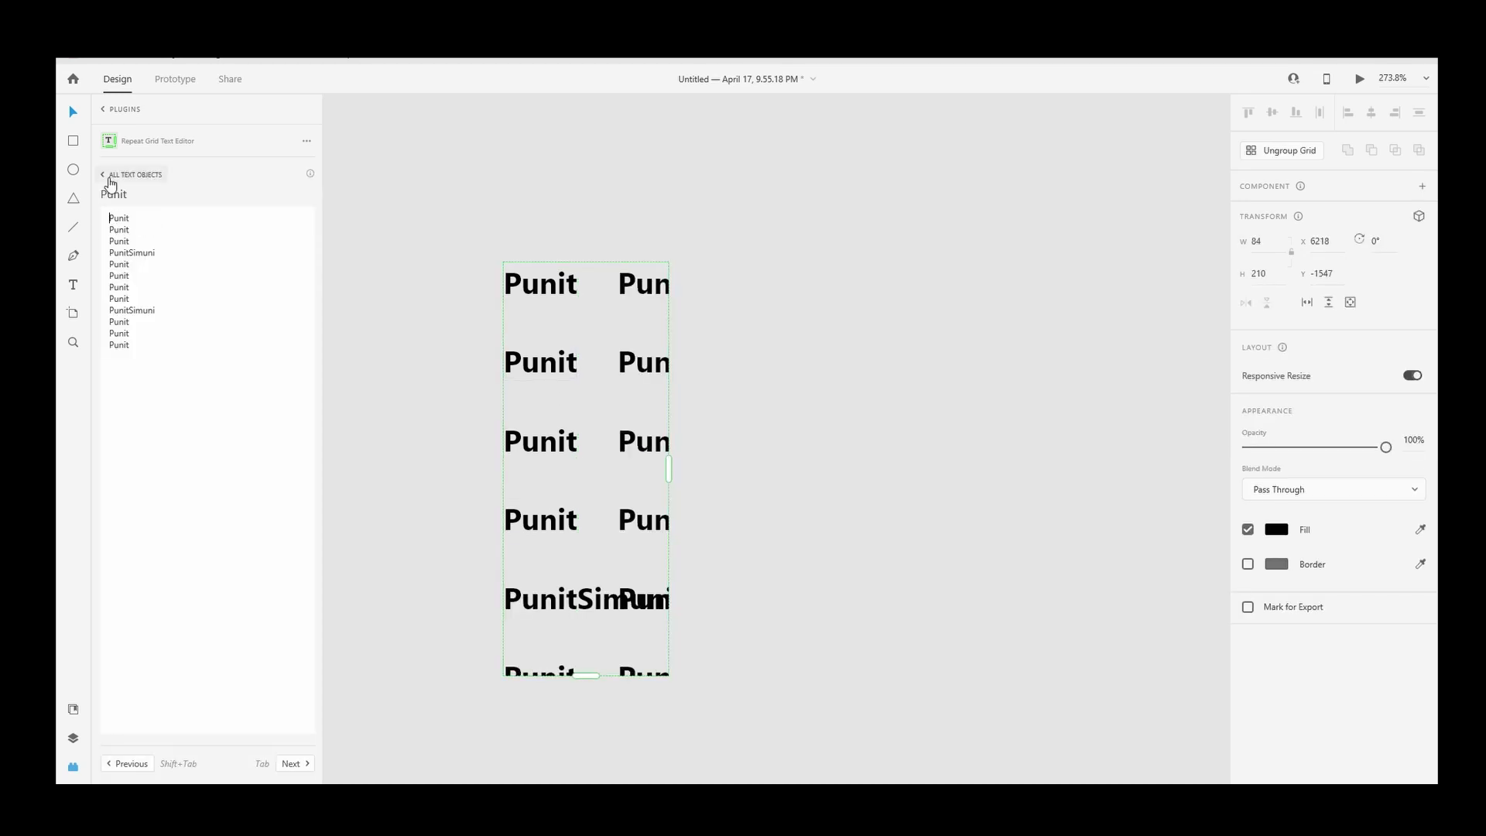
Reselect the repeat grid and open the third name in the first column for direct editing.
{"action": "left_click", "coordinate": [811, 221]}
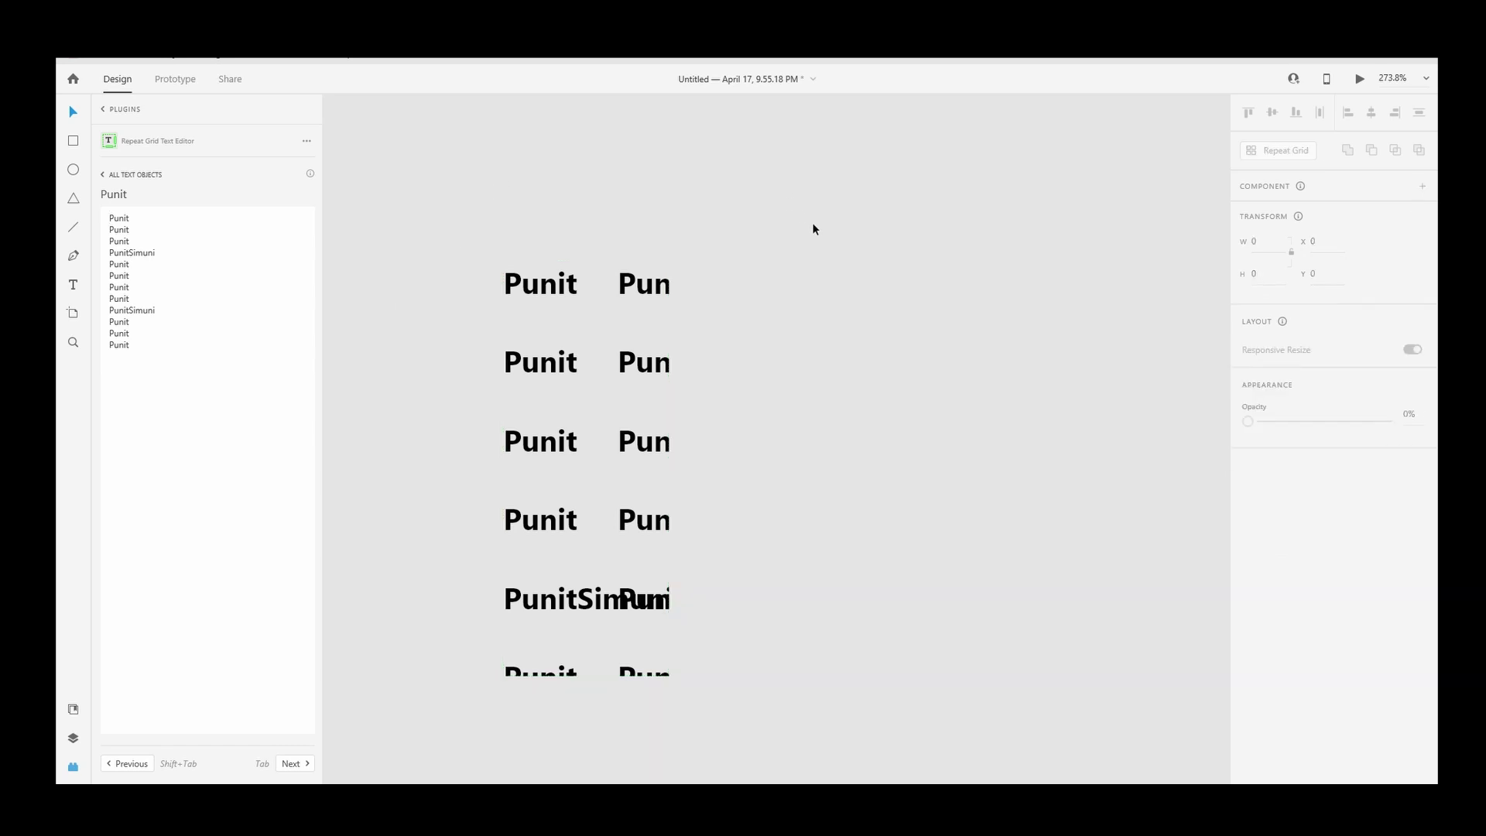
{"action": "left_click", "coordinate": [604, 452]}
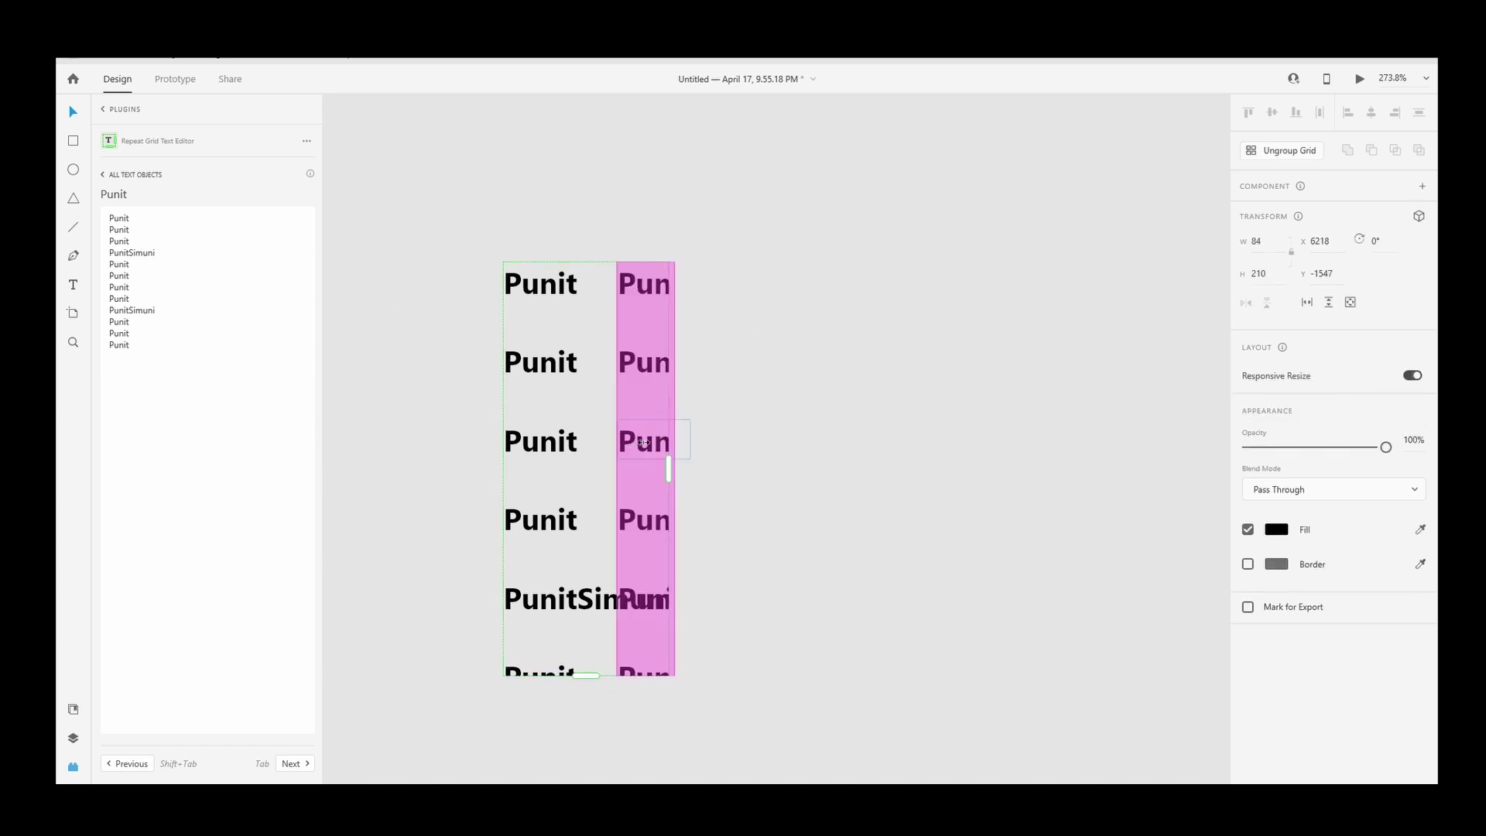
{"action": "double_click", "coordinate": [551, 445]}
{"action": "double_click", "coordinate": [551, 445]}
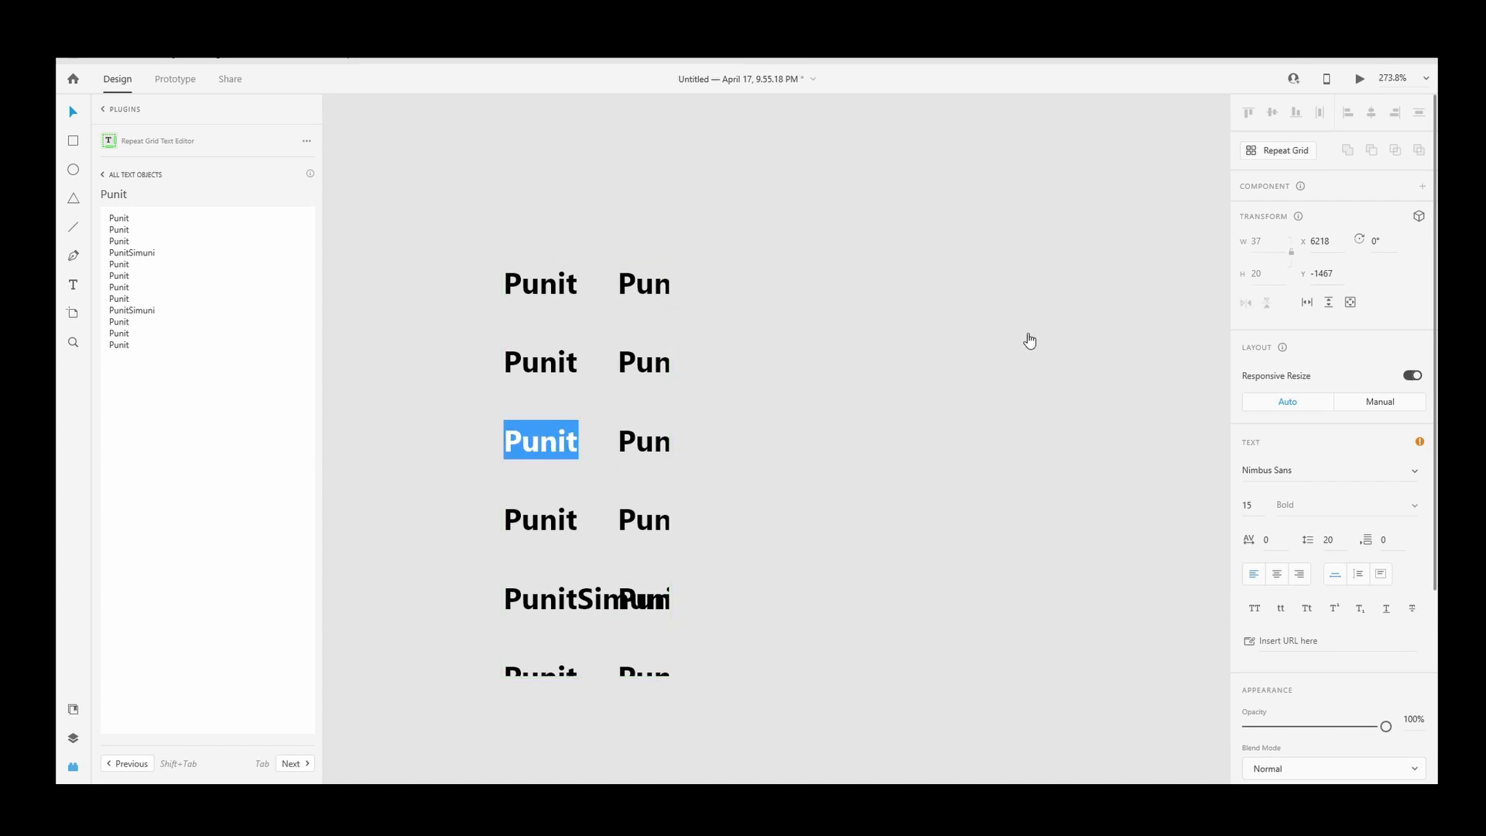